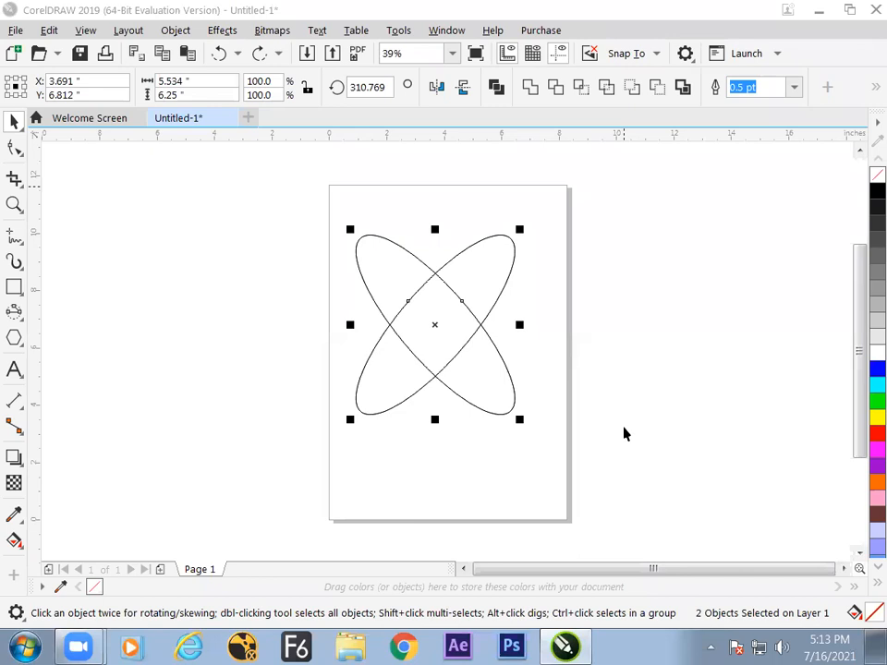
# Save the received images jpg design4.jpg and object06.jpg to the Desktop.
pyautogui.hotkey('ctrl', 's')
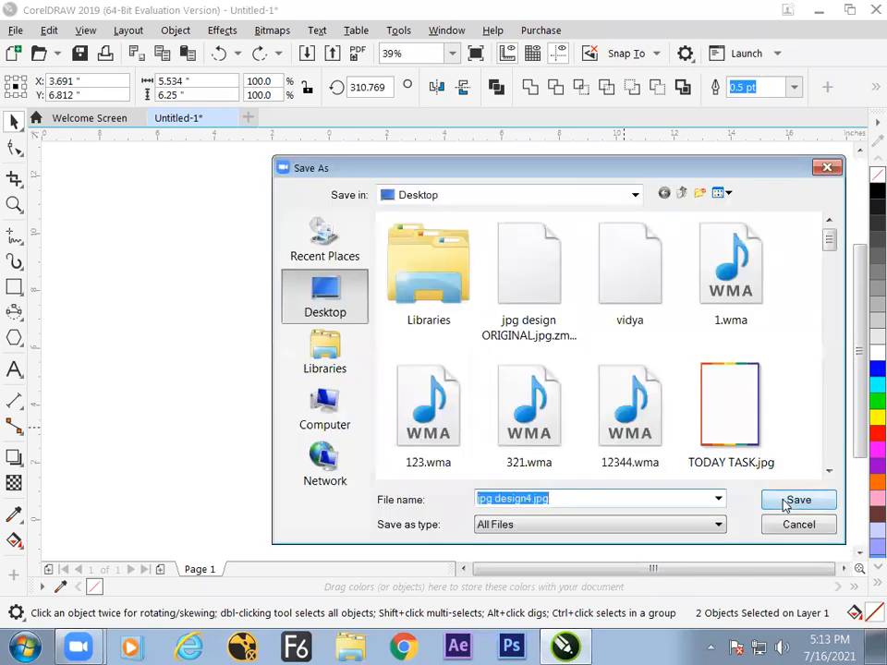
pyautogui.click(786, 500)
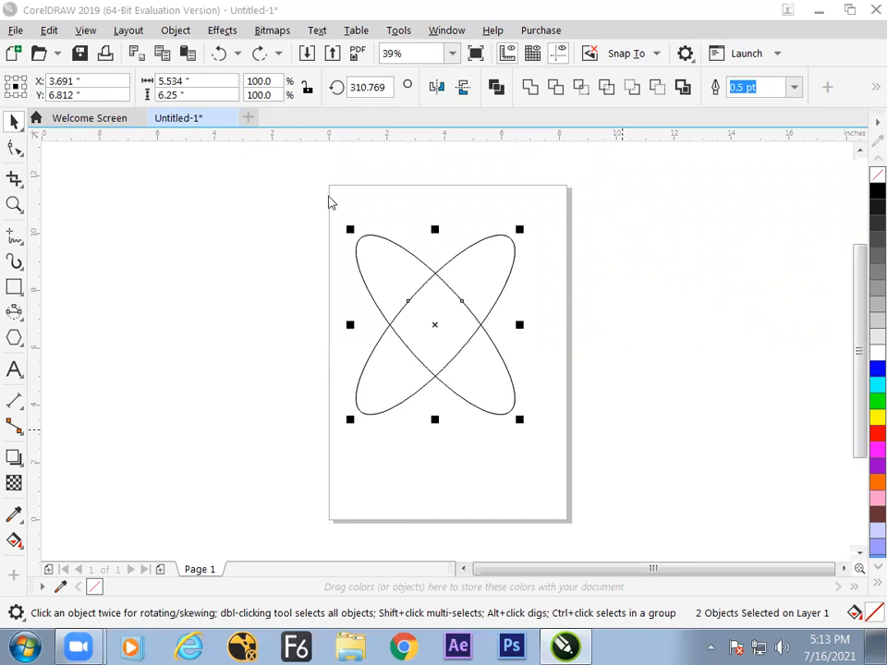
pyautogui.hotkey('ctrl', 's')
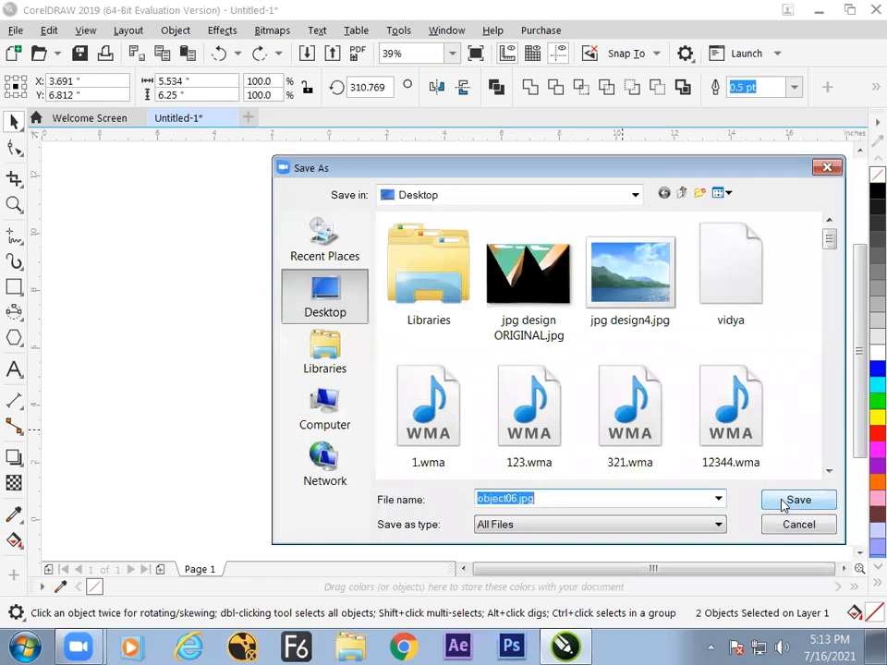
pyautogui.click(783, 503)
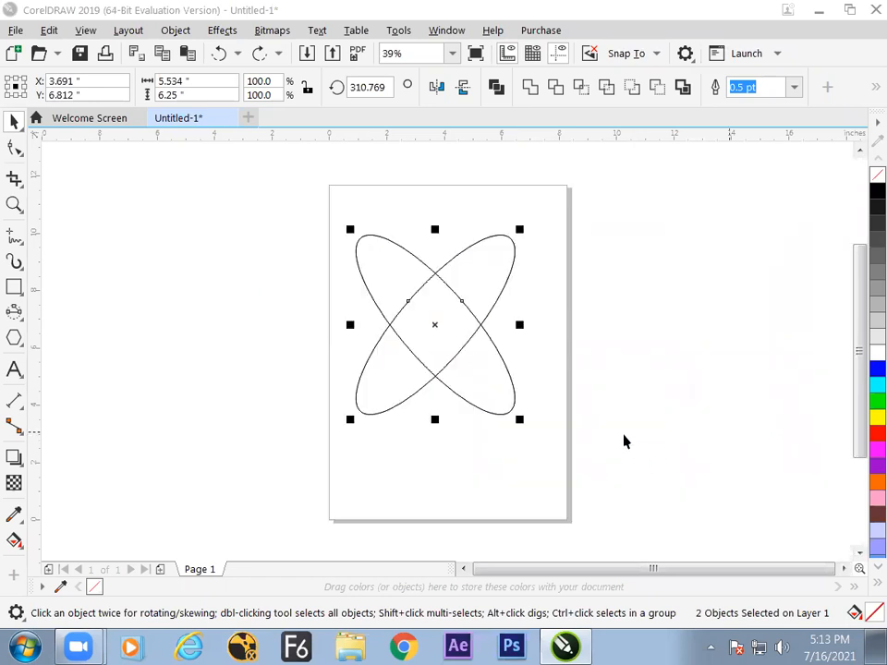
# View jpg design ORIGINAL.jpg and object06.jpg from the desktop, and return to CorelDRAW.
pyautogui.press('super+d')
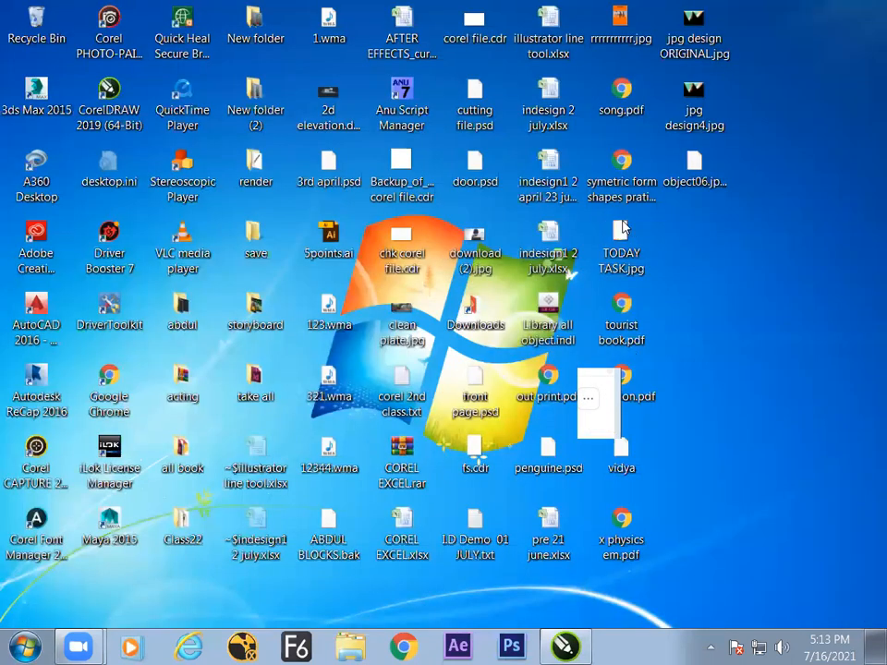
pyautogui.doubleClick(694, 57)
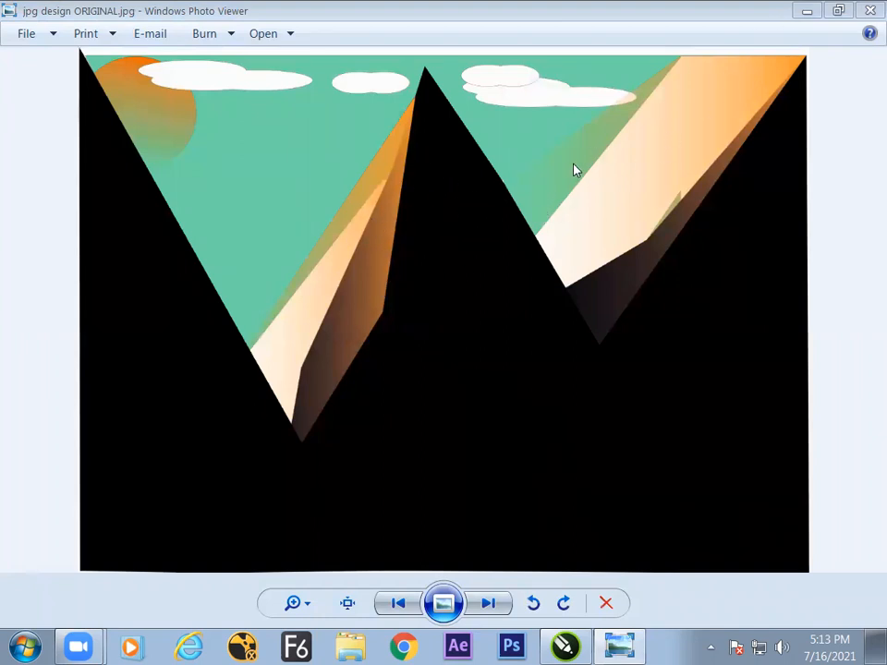
pyautogui.click(806, 12)
pyautogui.doubleClick(693, 169)
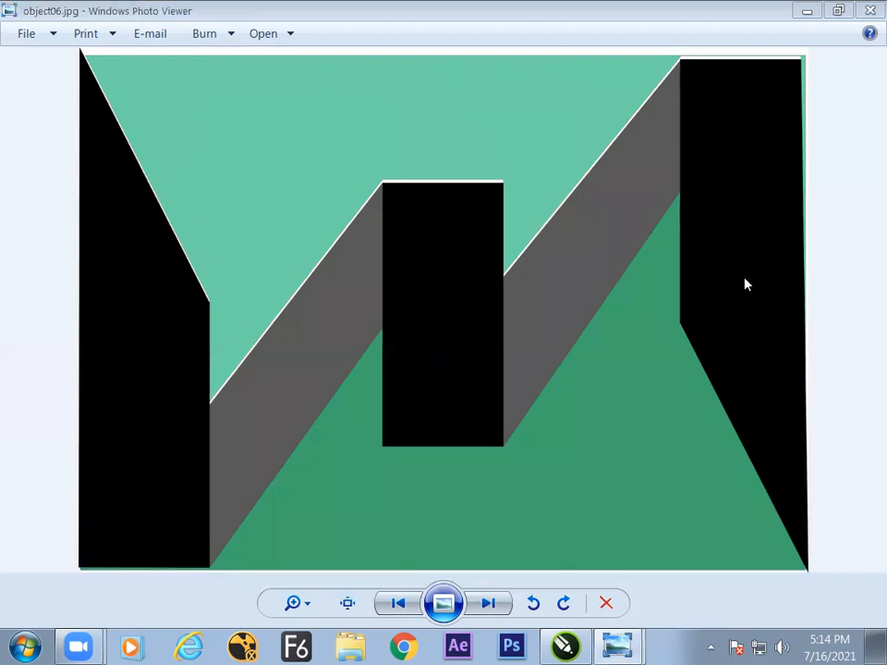
pyautogui.click(805, 13)
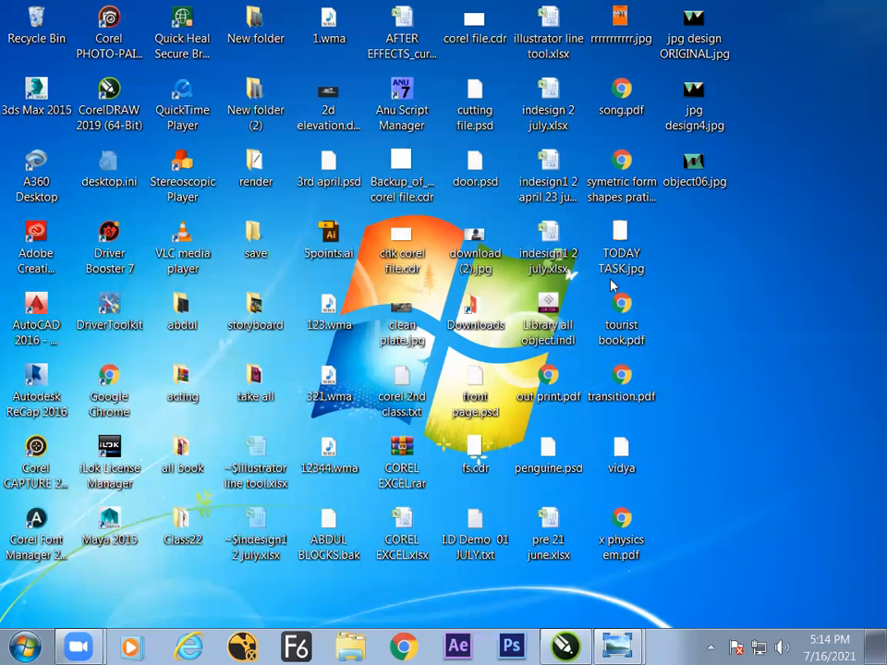
pyautogui.click(570, 646)
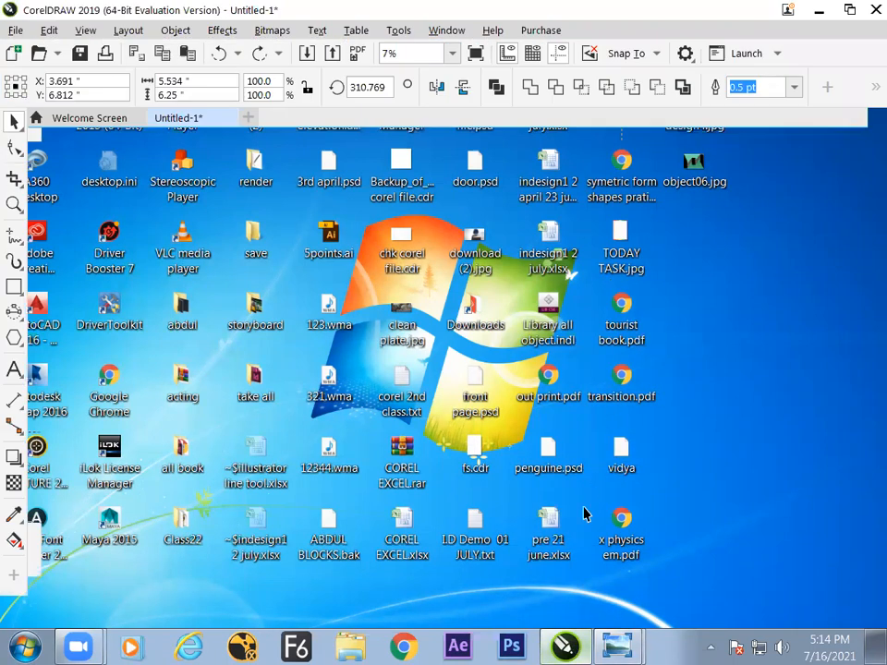
pyautogui.click(544, 310)
pyautogui.click(493, 301)
pyautogui.moveTo(494, 301); pyautogui.dragTo(541, 315)
pyautogui.hotkey('ctrl', 'z')
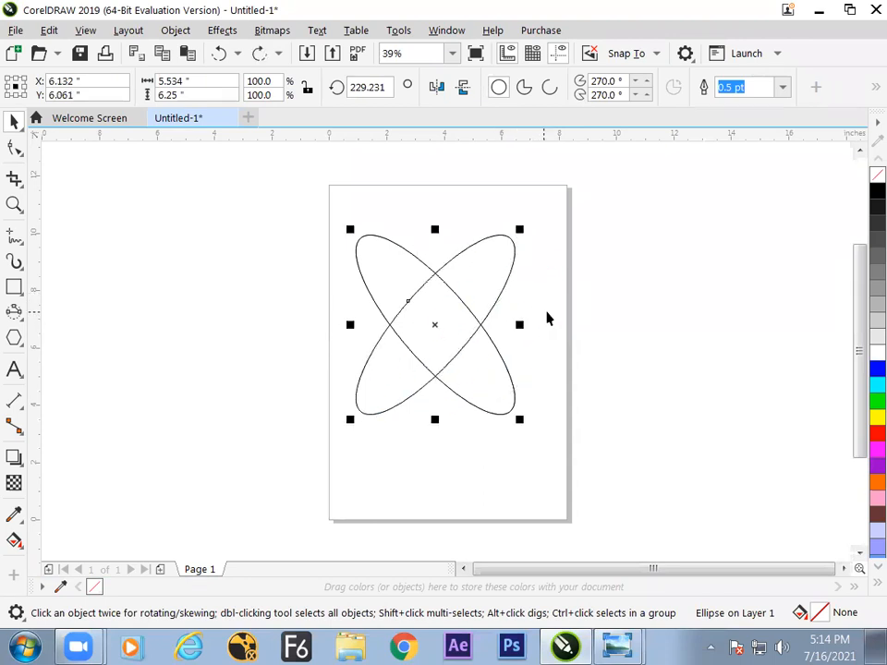
pyautogui.click(545, 315)
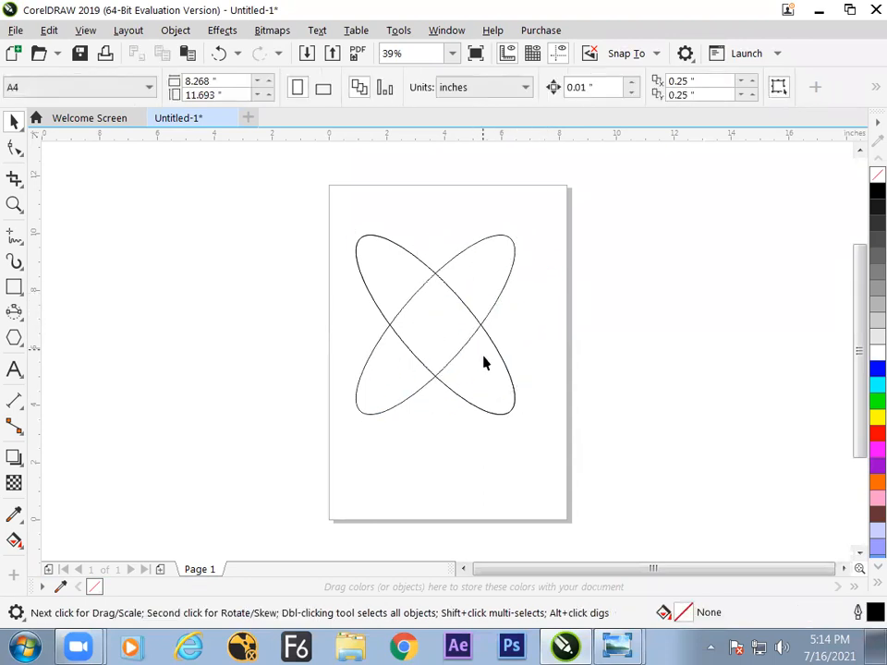
# Move both crossed ellipses slightly down and right, and rotate a copy of them about their shared centre to form eight petals.
pyautogui.moveTo(429, 291); pyautogui.dragTo(555, 383)
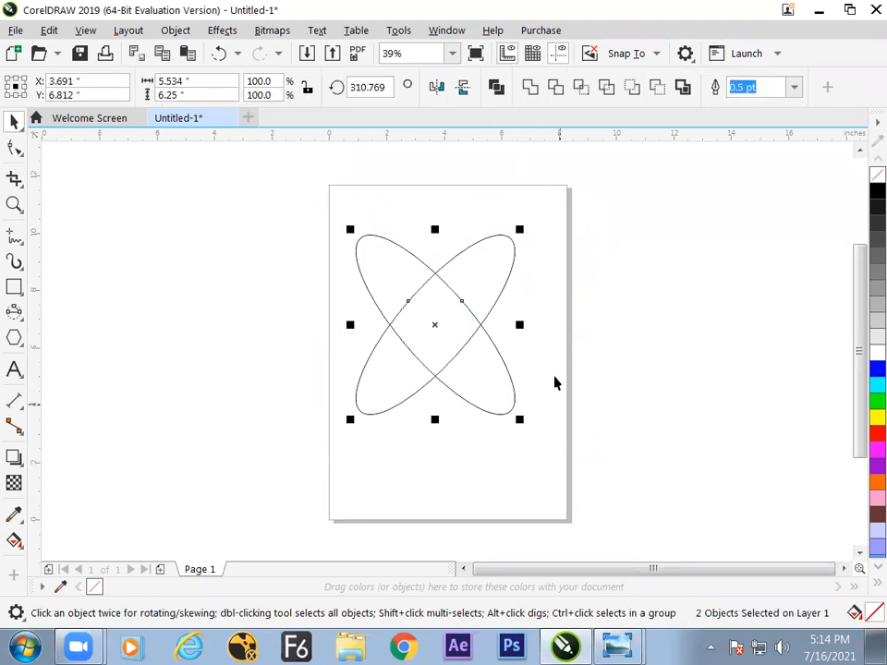
pyautogui.moveTo(439, 324)
pyautogui.mouseDown()
pyautogui.moveTo(447, 344)
pyautogui.moveTo(448, 335)
pyautogui.mouseUp()
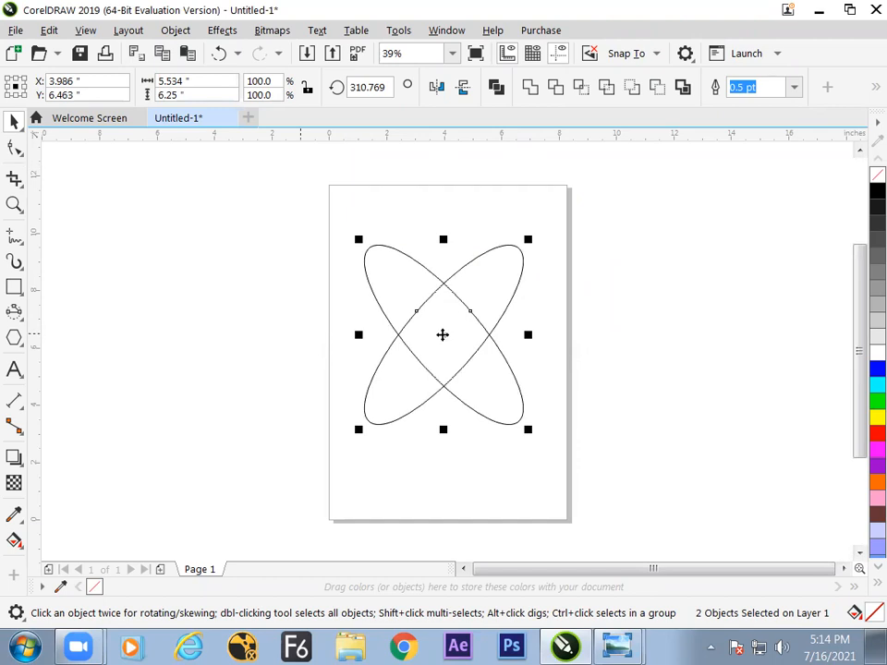
pyautogui.click(442, 335)
pyautogui.moveTo(530, 239); pyautogui.dragTo(548, 319)
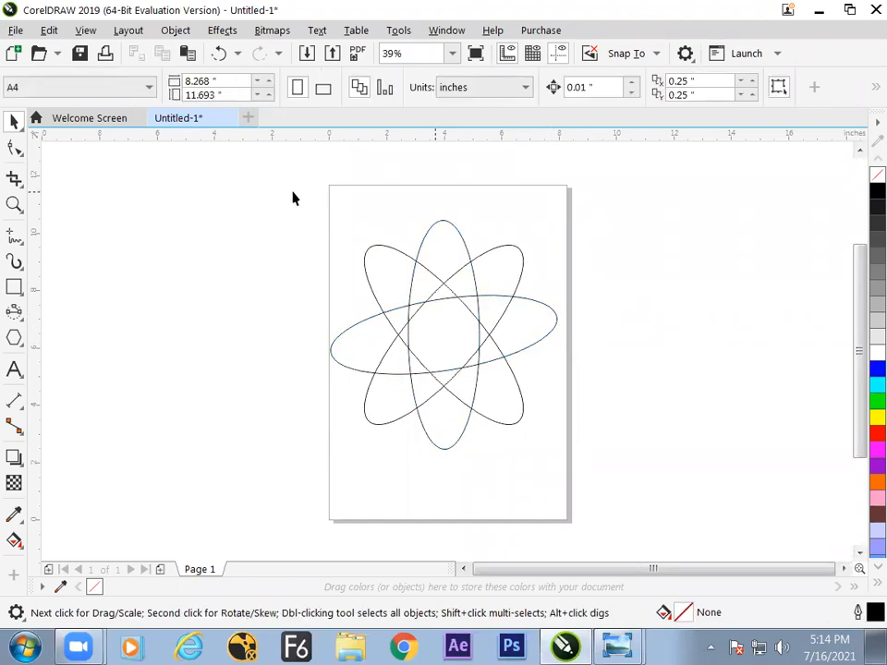
# Fill all four ellipses with black and combine them into a single flower shape.
pyautogui.moveTo(272, 180); pyautogui.dragTo(607, 518)
pyautogui.click(869, 196)
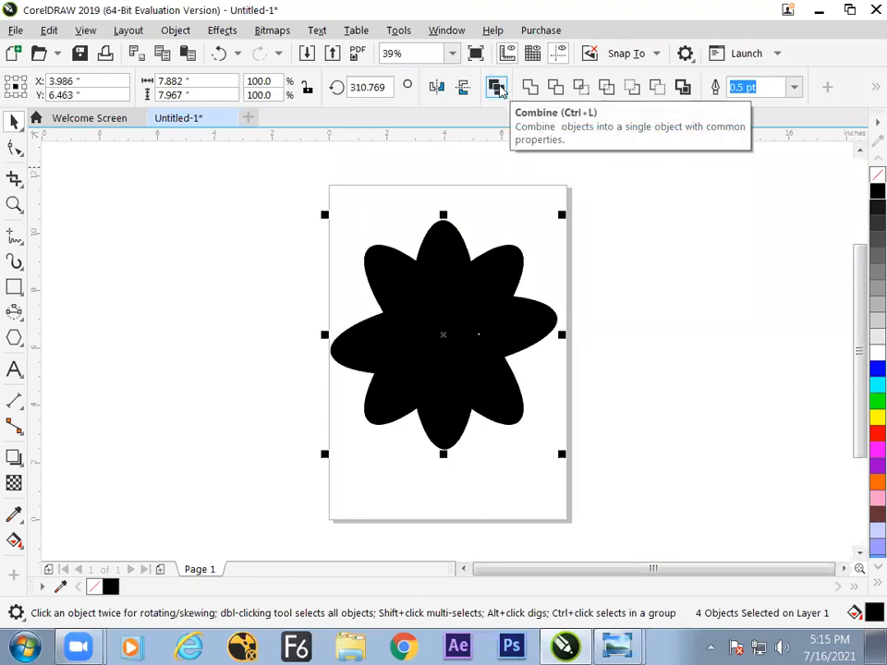
pyautogui.click(496, 87)
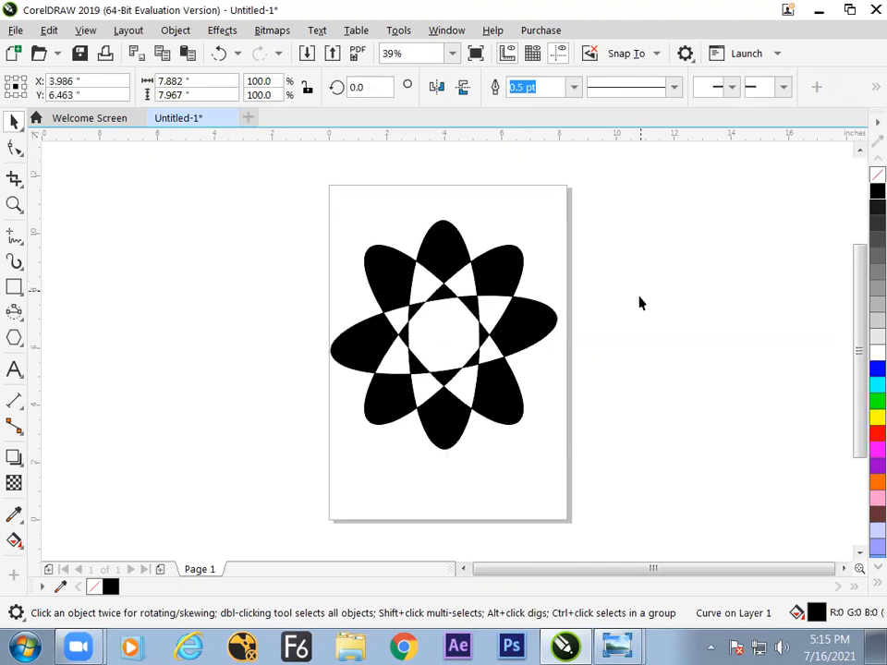
# Move the combined black flower toward the page's left edge and delete it.
pyautogui.moveTo(554, 322); pyautogui.dragTo(518, 317)
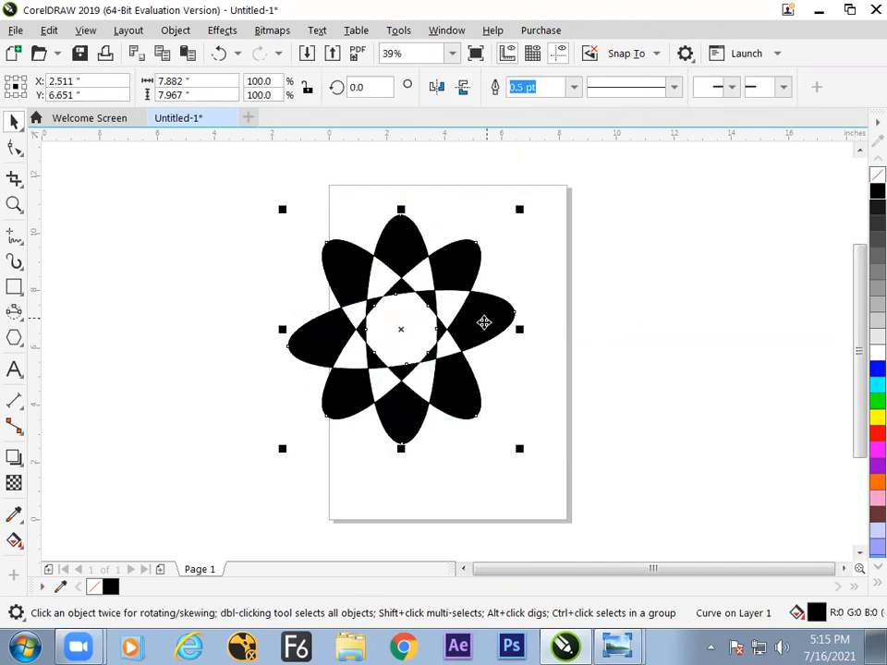
pyautogui.moveTo(485, 321); pyautogui.dragTo(352, 369)
pyautogui.moveTo(482, 342); pyautogui.dragTo(342, 386)
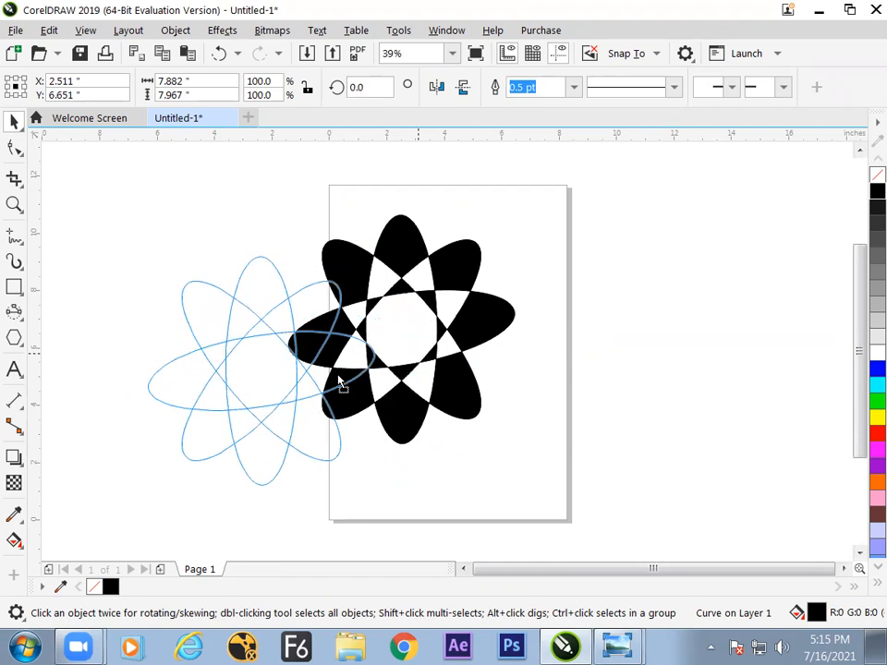
pyautogui.moveTo(341, 386); pyautogui.dragTo(373, 352)
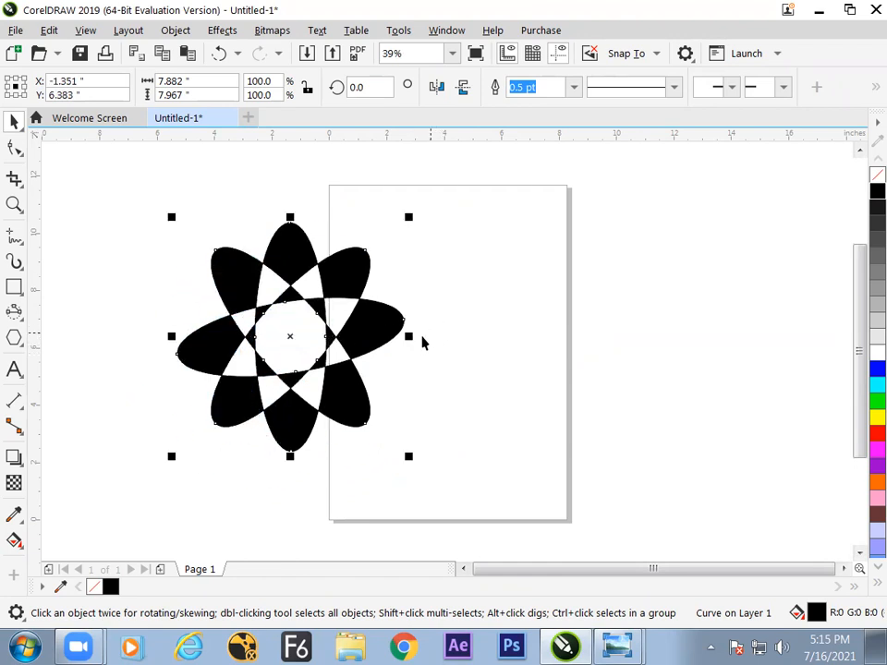
pyautogui.press('Delete')
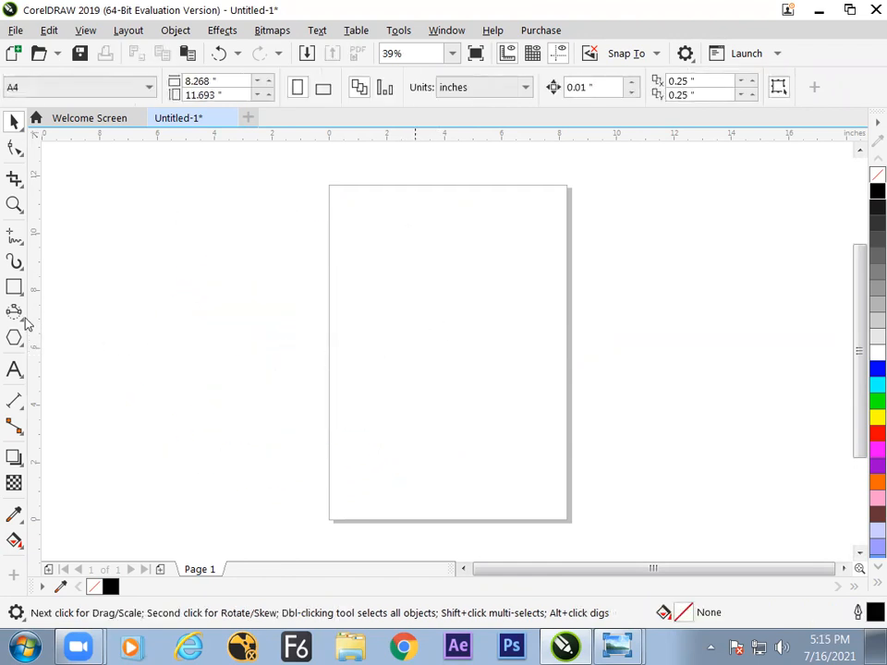
# Draw a narrow upright 3-point ellipse about 1.6 in wide and 7 in tall on the page.
pyautogui.click(15, 311)
pyautogui.moveTo(428, 221); pyautogui.dragTo(432, 286)
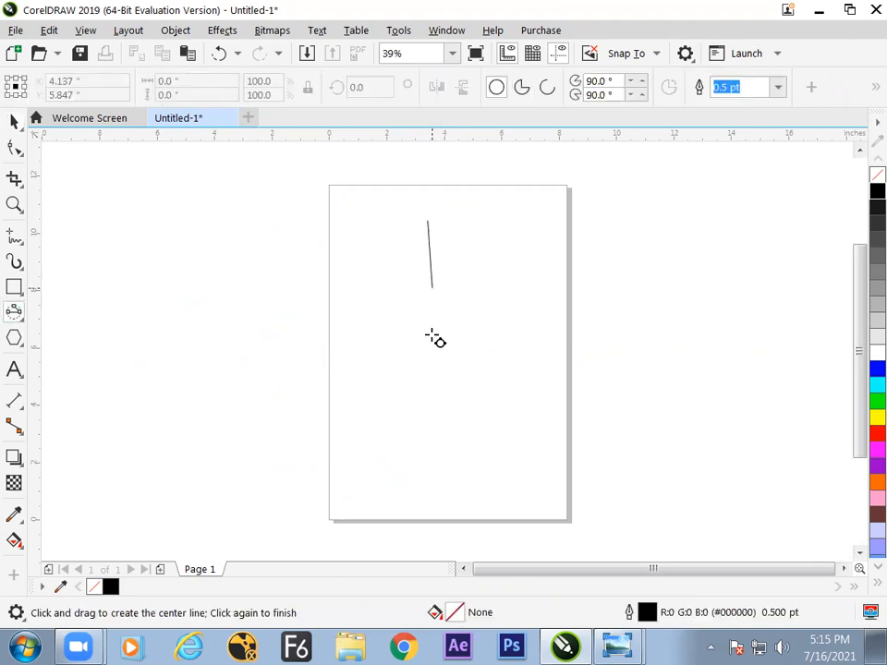
pyautogui.moveTo(430, 336); pyautogui.dragTo(451, 423)
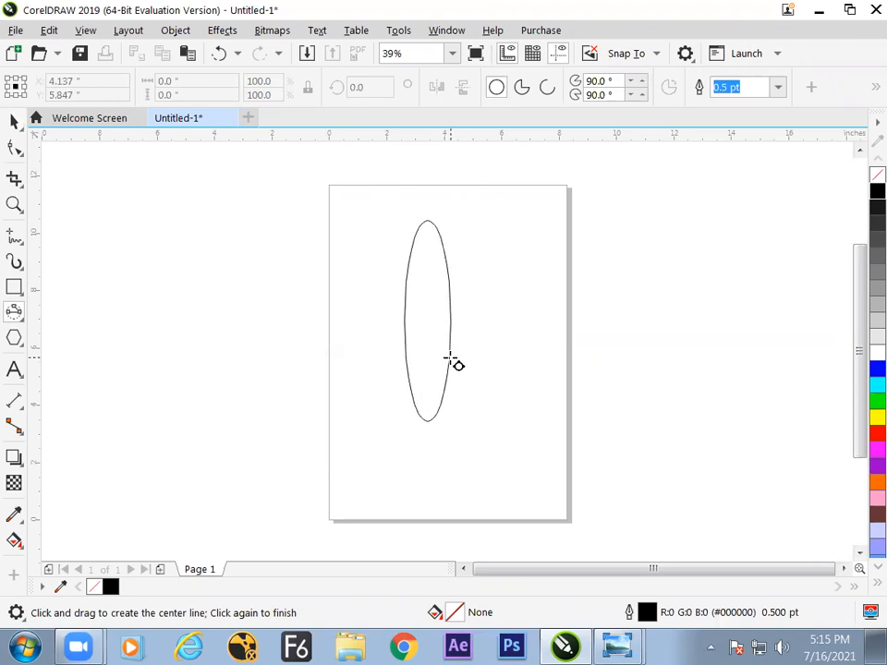
pyautogui.click(458, 354)
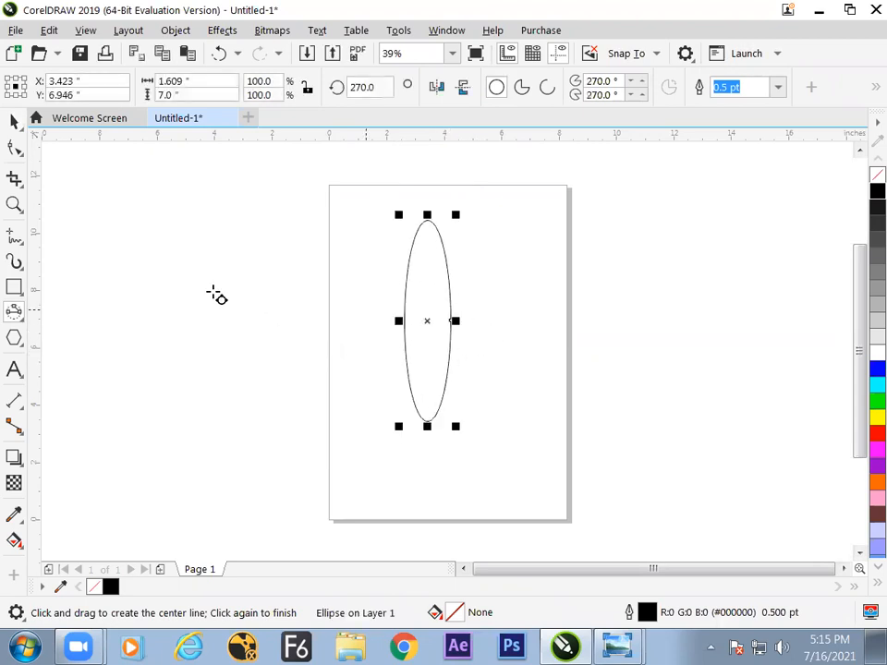
# Move the upright ellipse slightly down and right, to about X 3.53 in, Y 6.54 in.
pyautogui.click(14, 121)
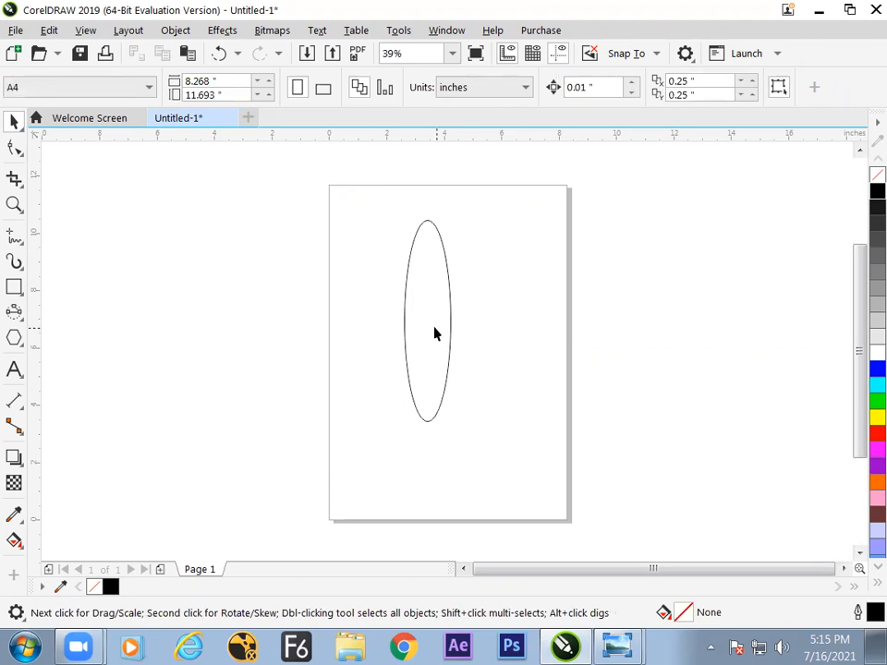
pyautogui.click(444, 331)
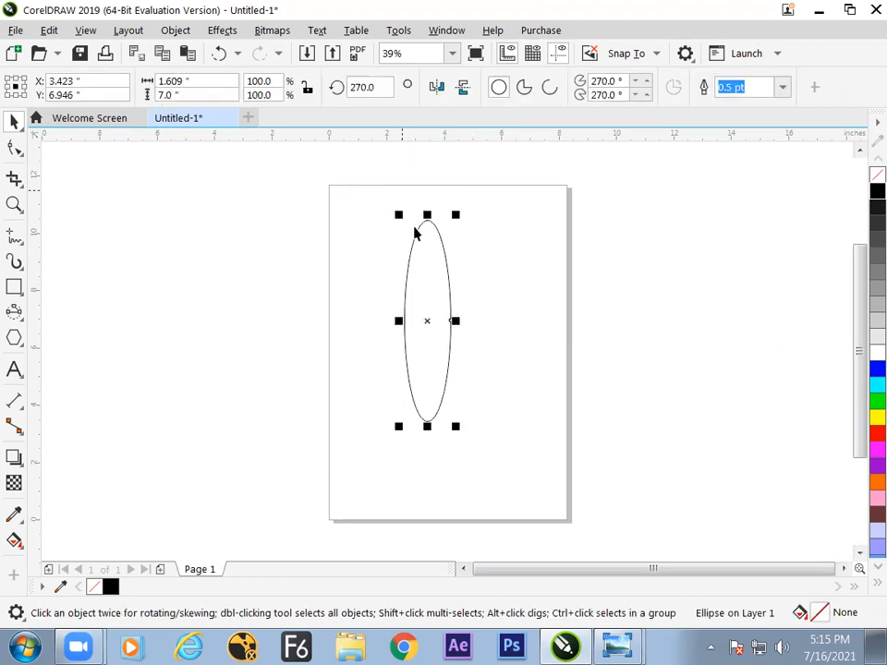
pyautogui.moveTo(440, 276); pyautogui.dragTo(443, 288)
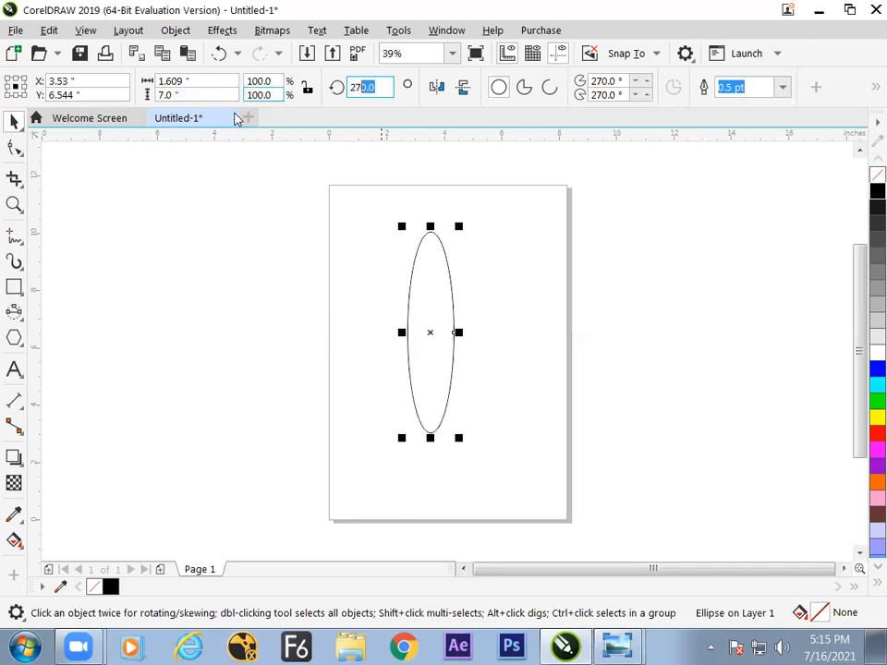
# Create a copy of the ellipse about its centre, adding 90 degrees to its 270-degree rotation angle.
pyautogui.click(333, 231)
pyautogui.click(416, 274)
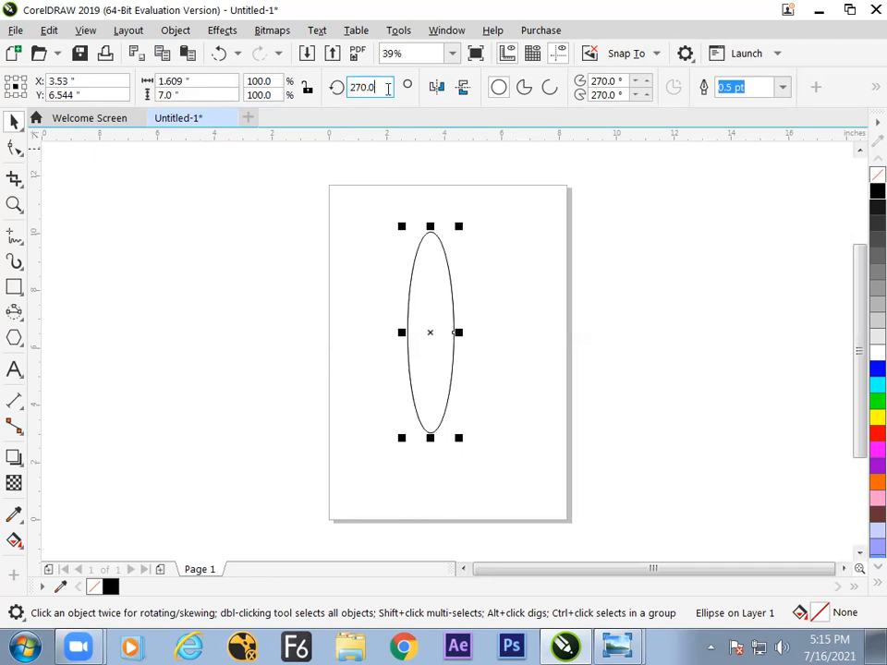
pyautogui.write('+')
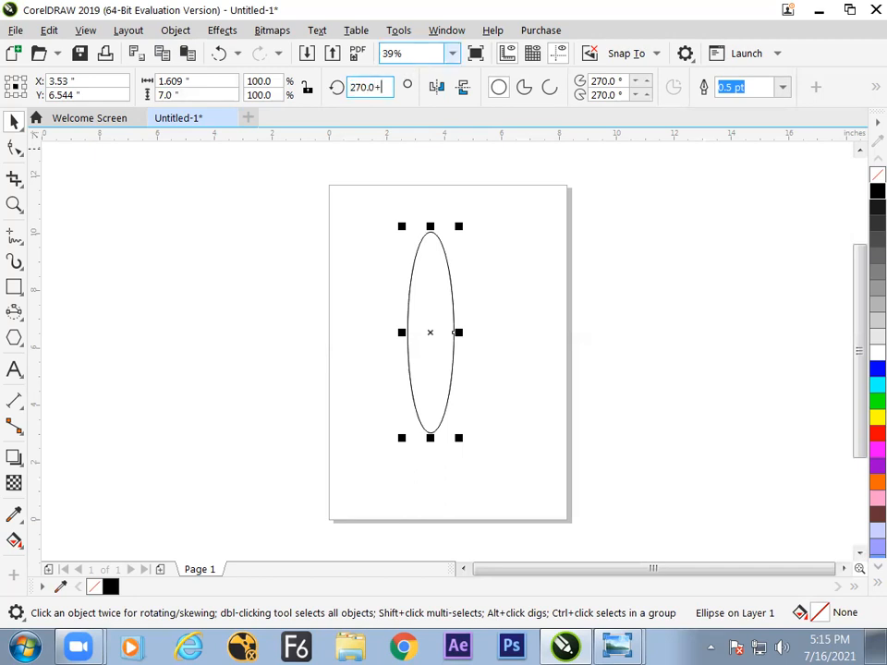
pyautogui.write('90')
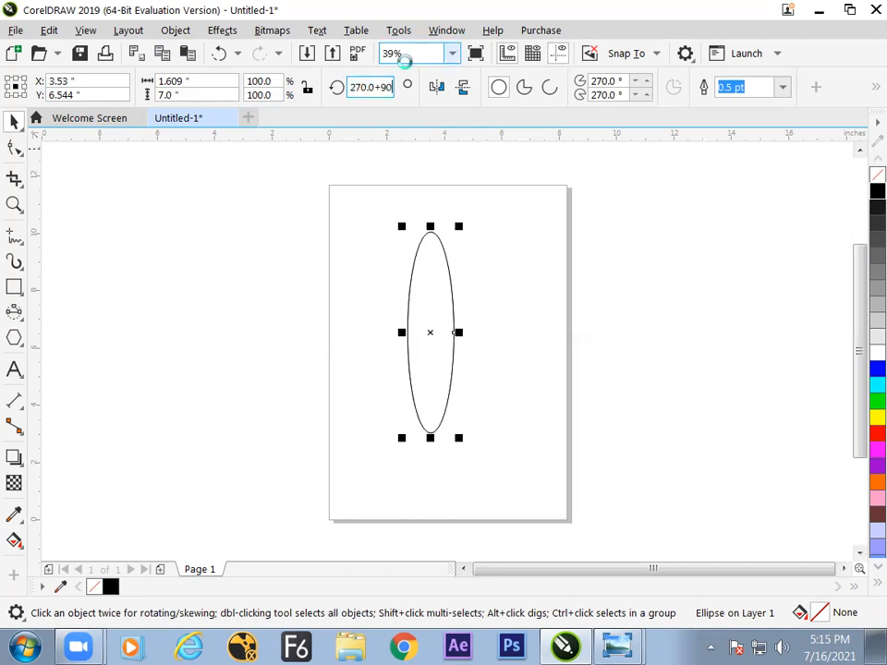
pyautogui.press('Return')
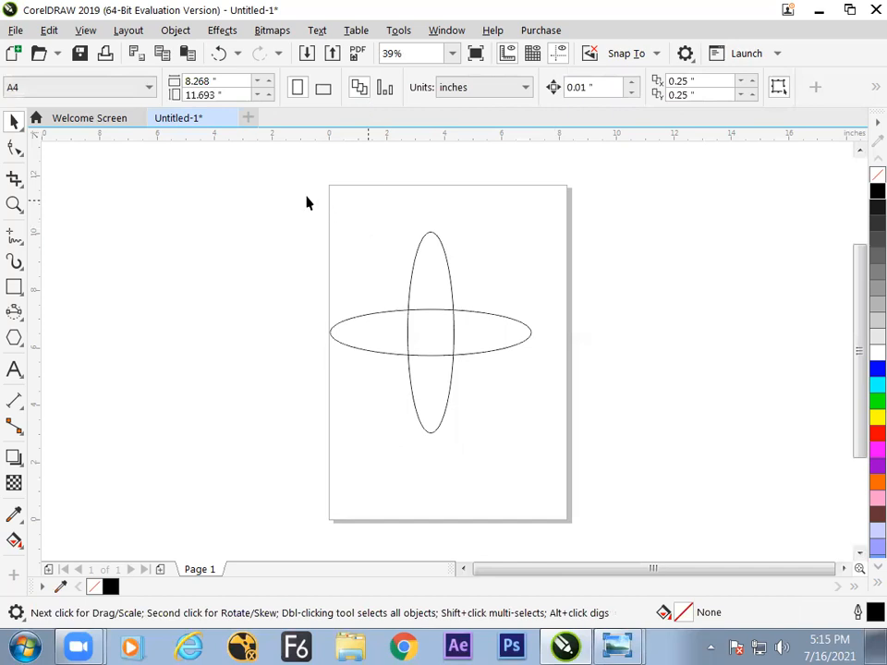
# Create copies of both crossed ellipses about their shared centre, adding 45 degrees to the rotation angle, and deselect them.
pyautogui.moveTo(286, 192); pyautogui.dragTo(600, 447)
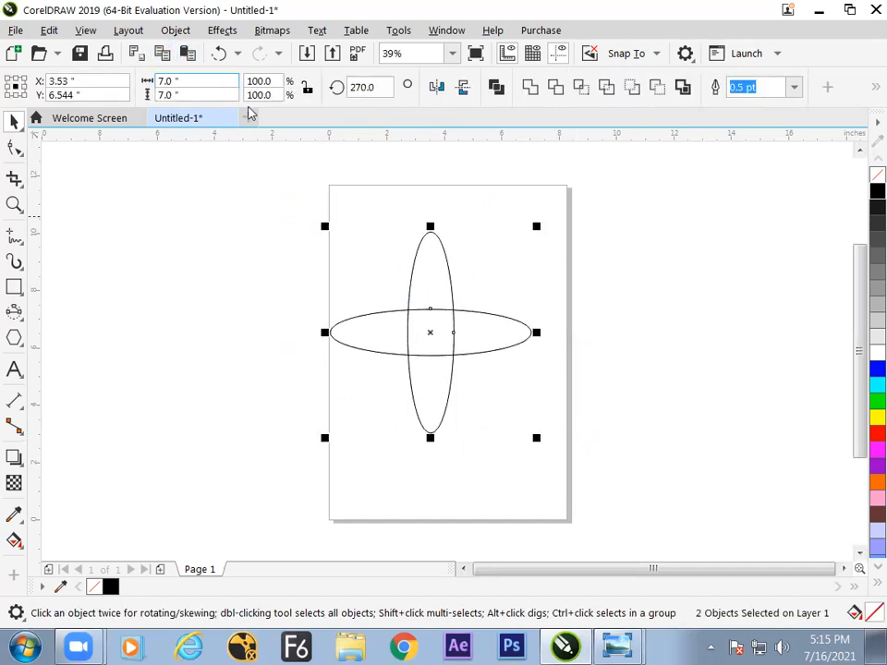
pyautogui.click(363, 87)
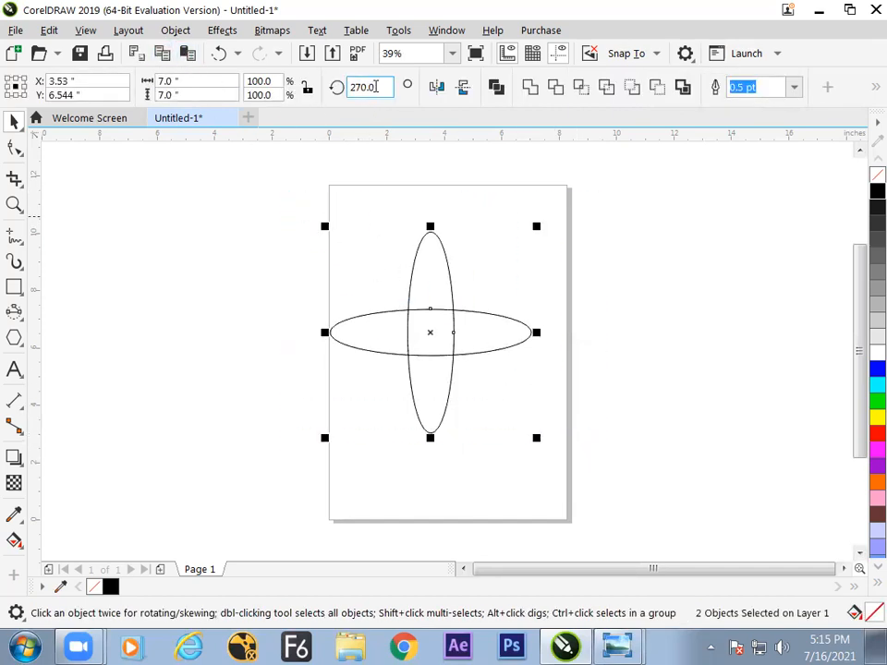
pyautogui.write('+')
pyautogui.write('45')
pyautogui.press('Return')
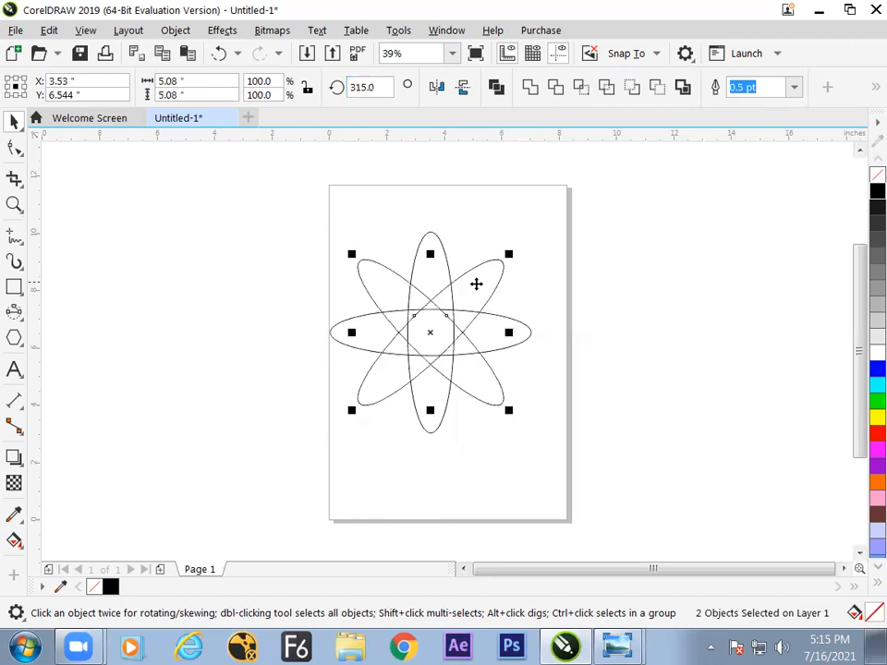
pyautogui.click(565, 267)
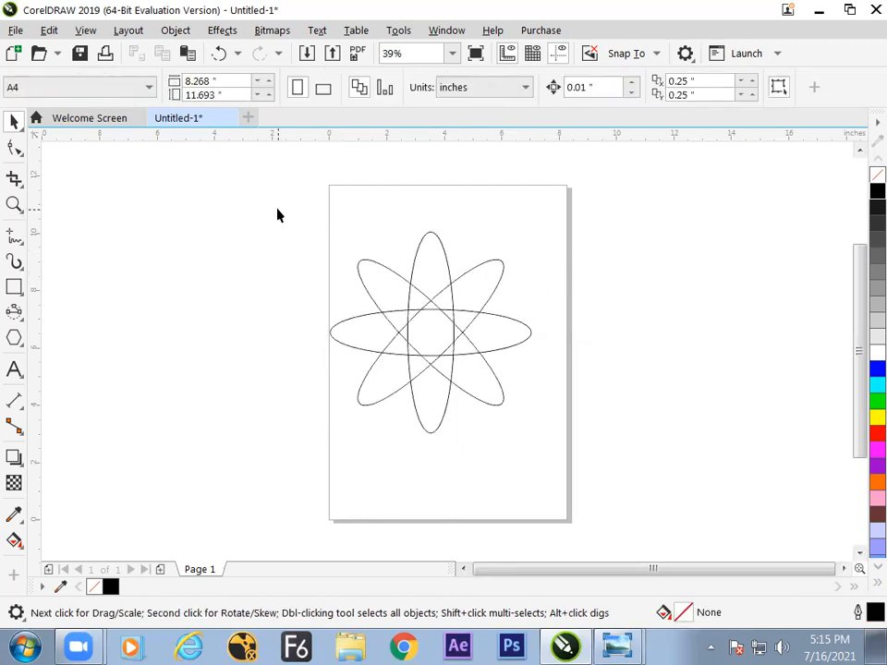
# Combine the four overlapping ellipses into one curve, fill it black and deselect it.
pyautogui.moveTo(287, 200); pyautogui.dragTo(582, 483)
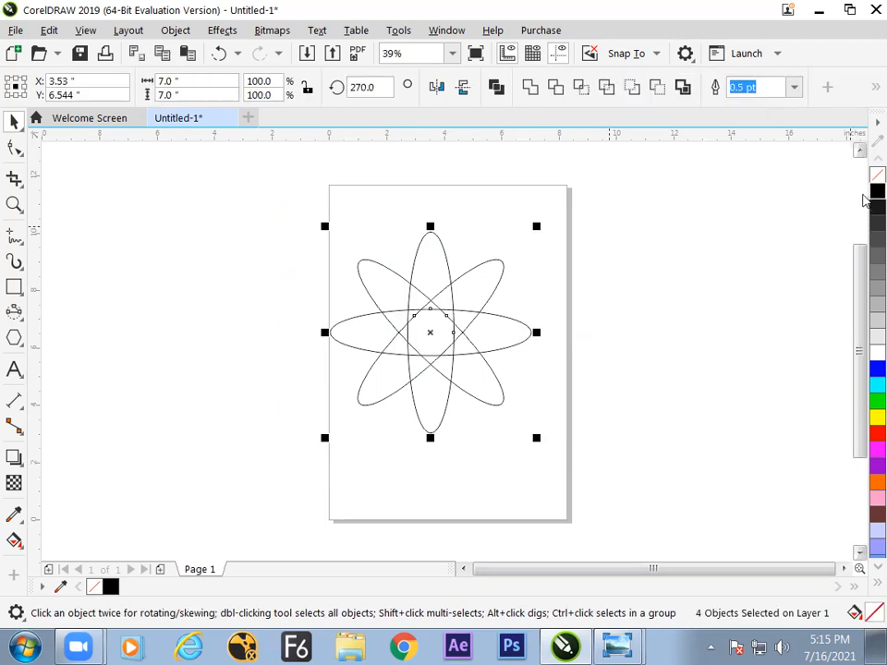
pyautogui.click(875, 191)
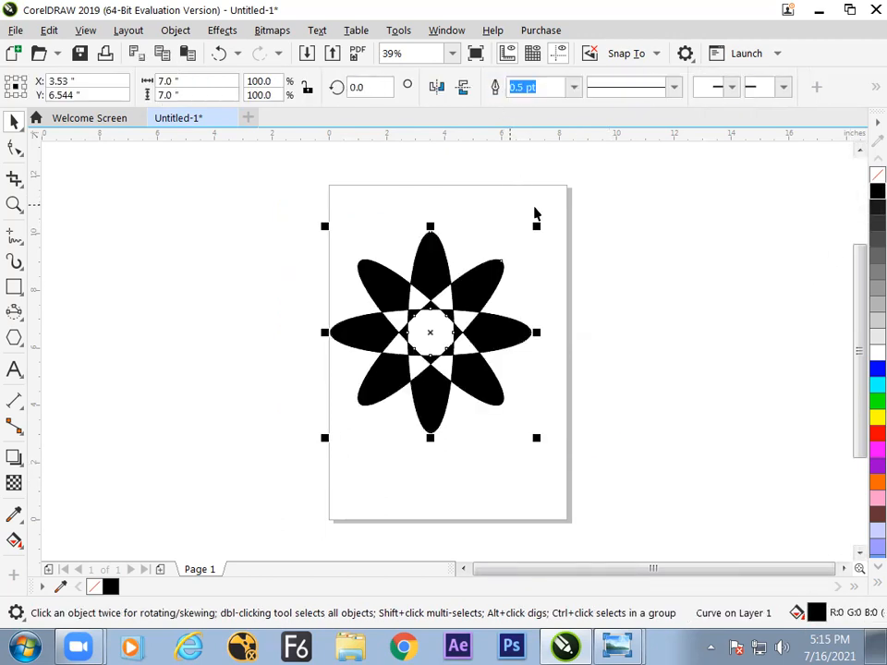
pyautogui.click(535, 208)
# Move the black flower off the page to its left, to about X -4.89 in, Y 5.44 in.
pyautogui.moveTo(551, 333); pyautogui.dragTo(462, 333)
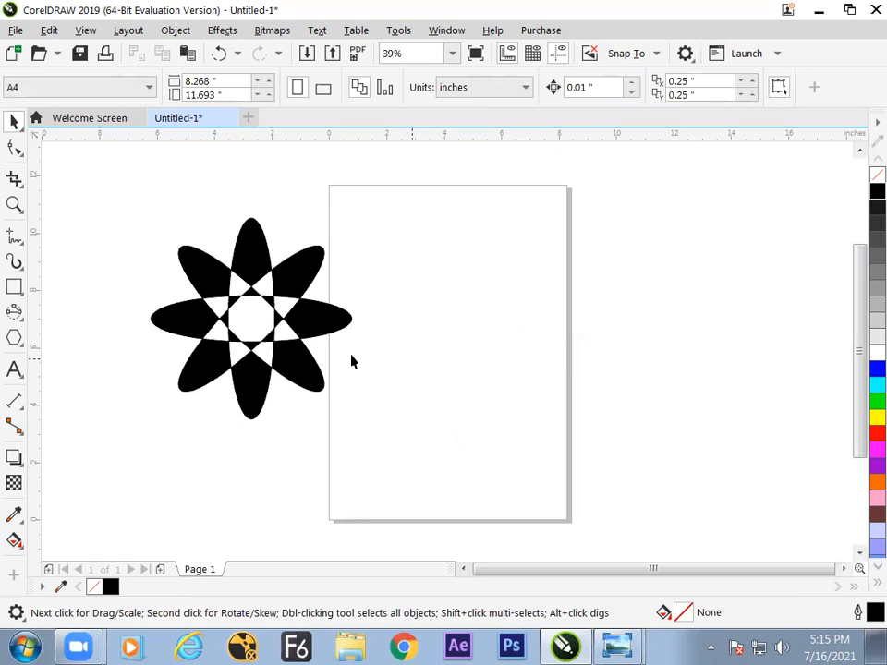
pyautogui.moveTo(349, 347); pyautogui.dragTo(402, 346)
pyautogui.moveTo(406, 344); pyautogui.dragTo(427, 342)
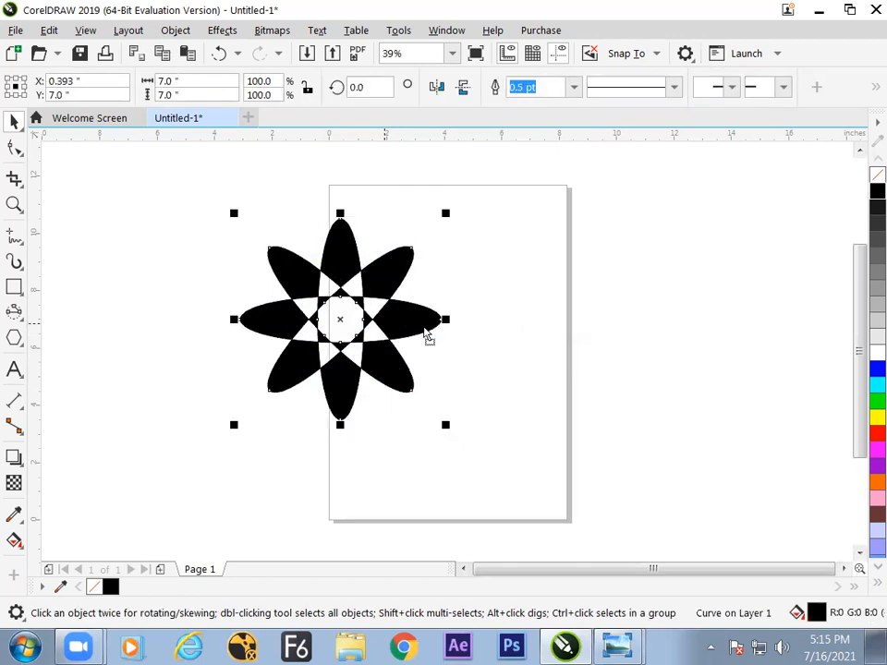
pyautogui.moveTo(426, 337); pyautogui.dragTo(446, 341)
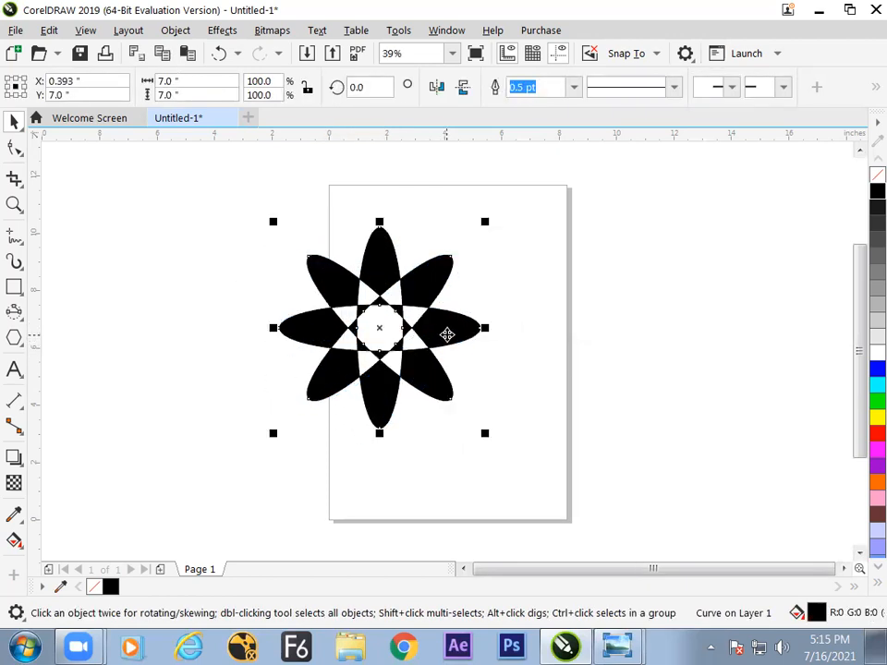
pyautogui.moveTo(447, 334); pyautogui.dragTo(428, 352)
pyautogui.moveTo(410, 367); pyautogui.dragTo(481, 366)
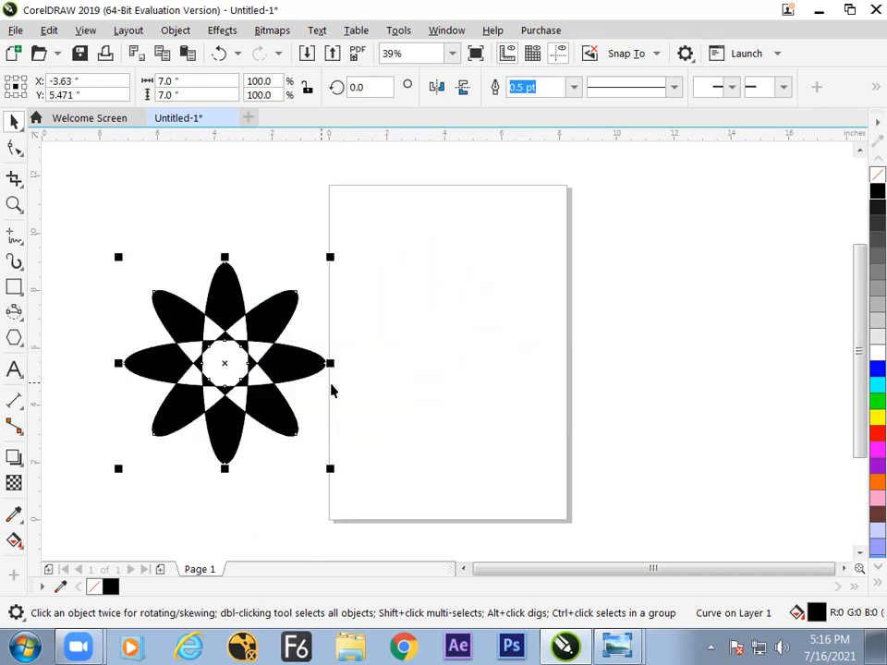
pyautogui.moveTo(319, 367); pyautogui.dragTo(284, 370)
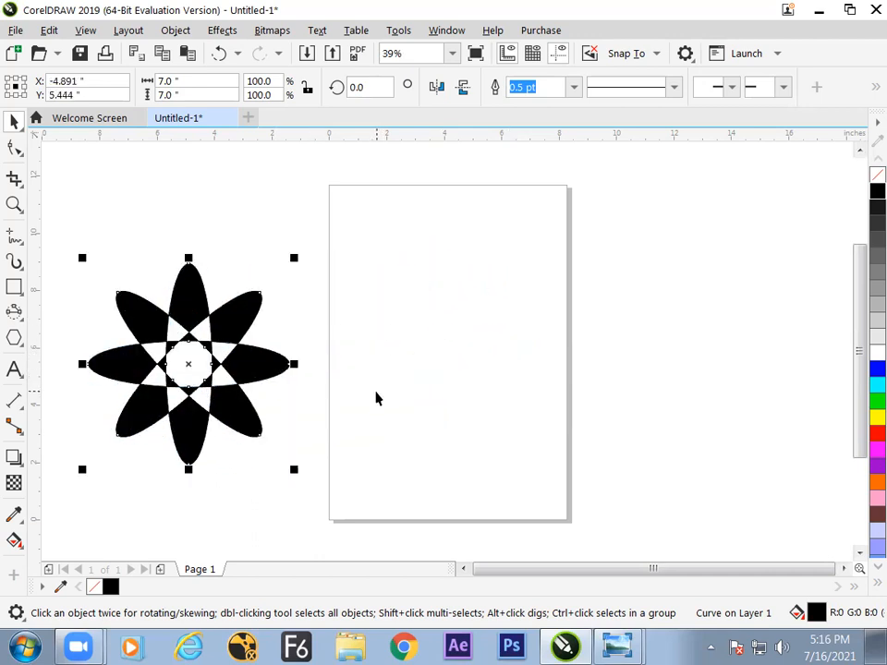
# Show the desktop, open the notes file corel 2nd class.txt to view it, and close it.
pyautogui.press('super+d')
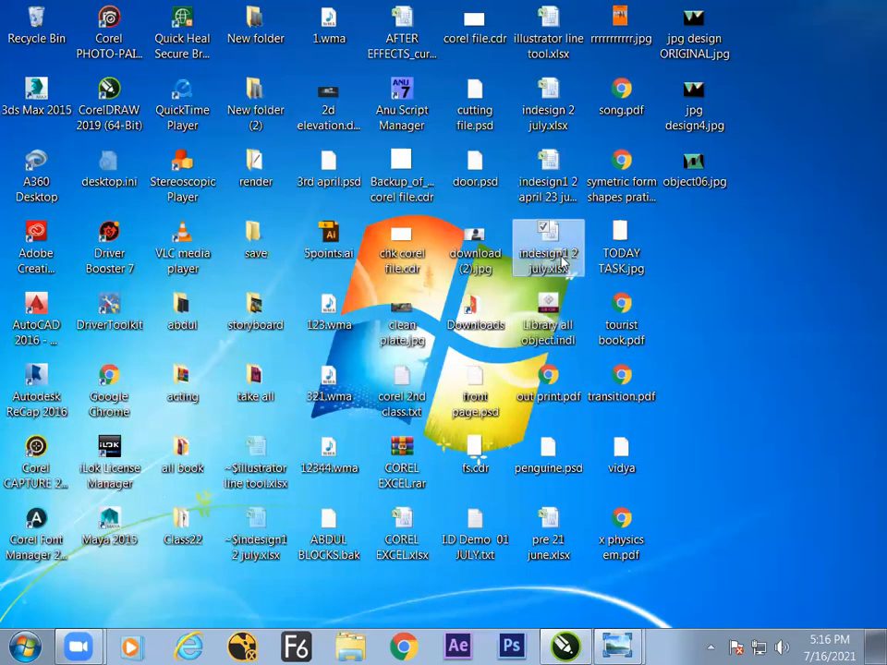
pyautogui.click(556, 183)
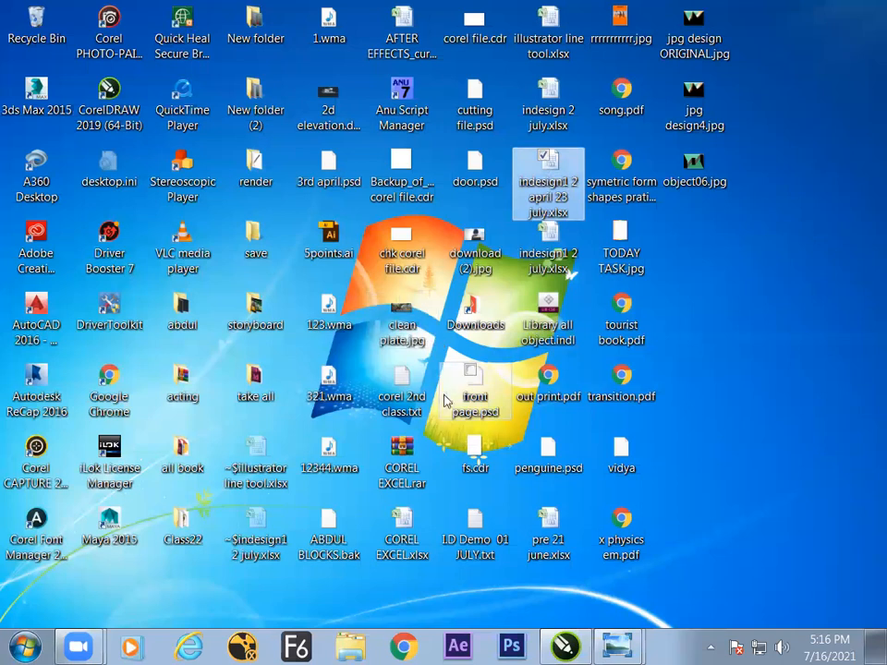
pyautogui.click(400, 386)
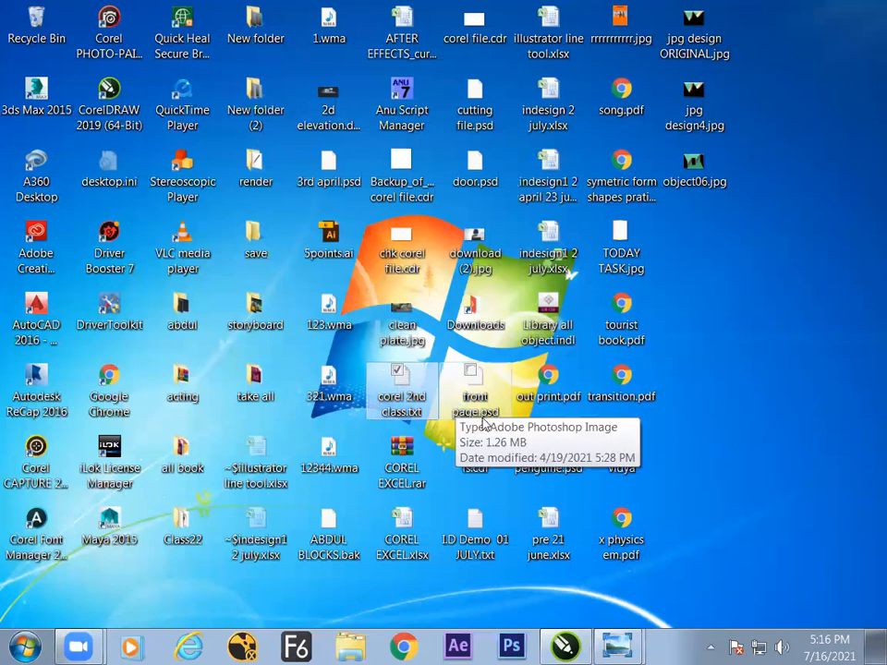
pyautogui.click(684, 301)
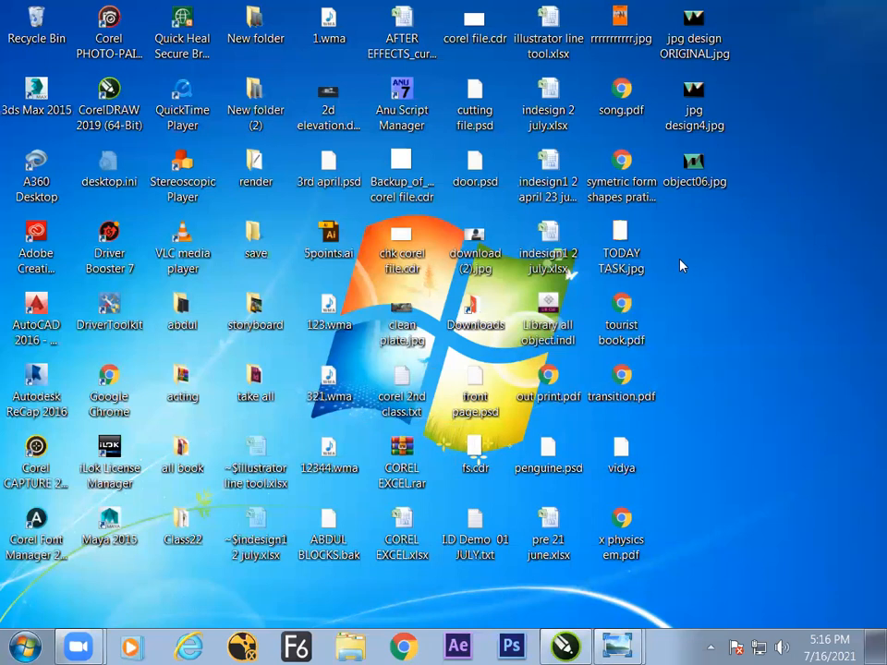
pyautogui.doubleClick(433, 388)
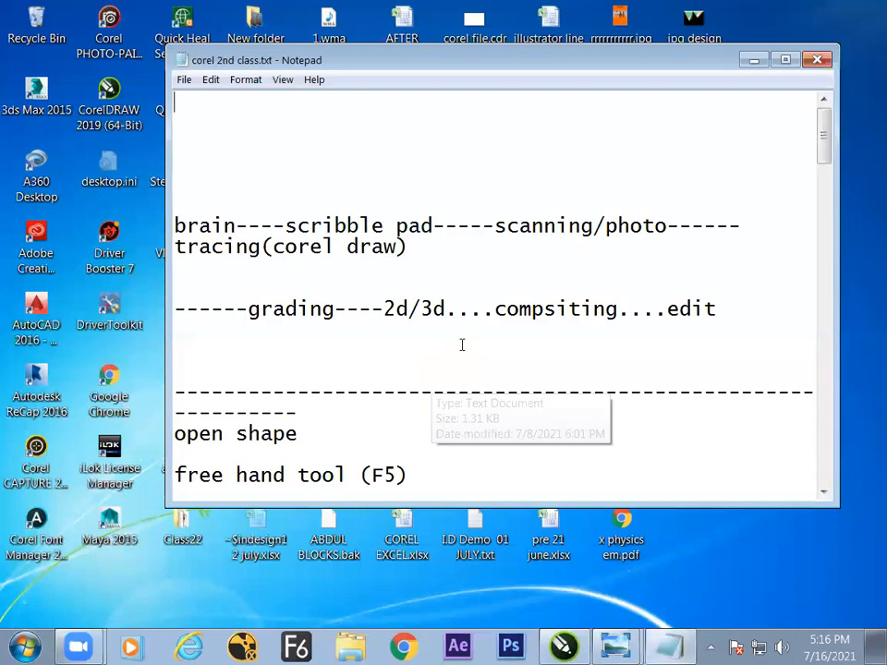
pyautogui.click(817, 59)
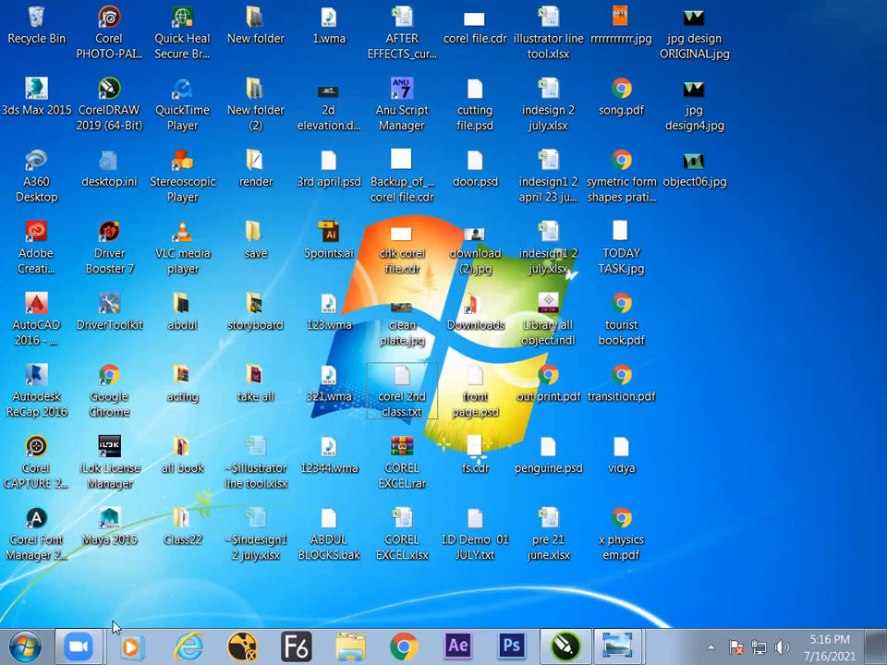
# Start Microsoft Excel 2007 and enter the current date, 7/16/2021, in cell E6 of the blank workbook.
pyautogui.click(25, 646)
pyautogui.click(174, 249)
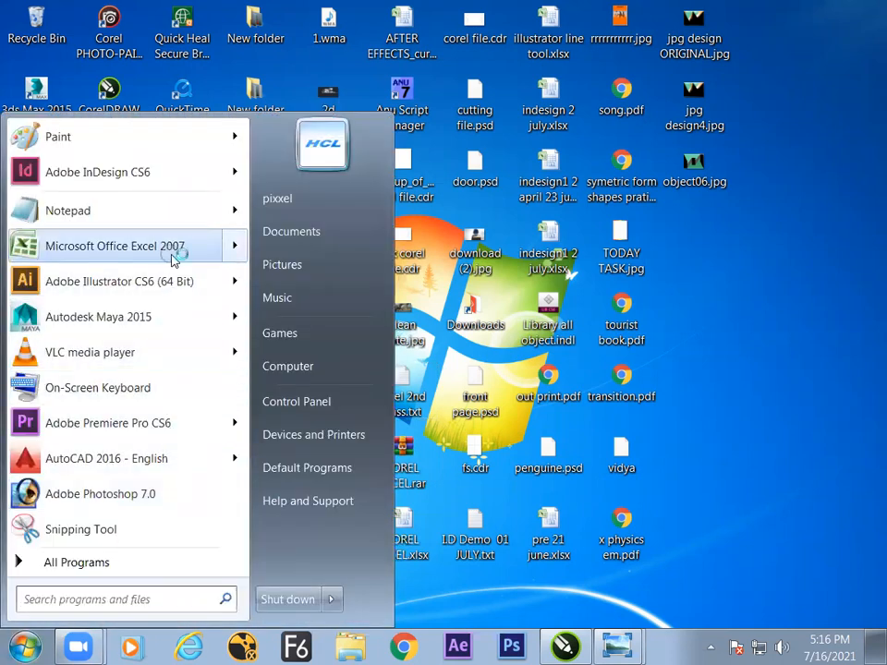
pyautogui.click(323, 281)
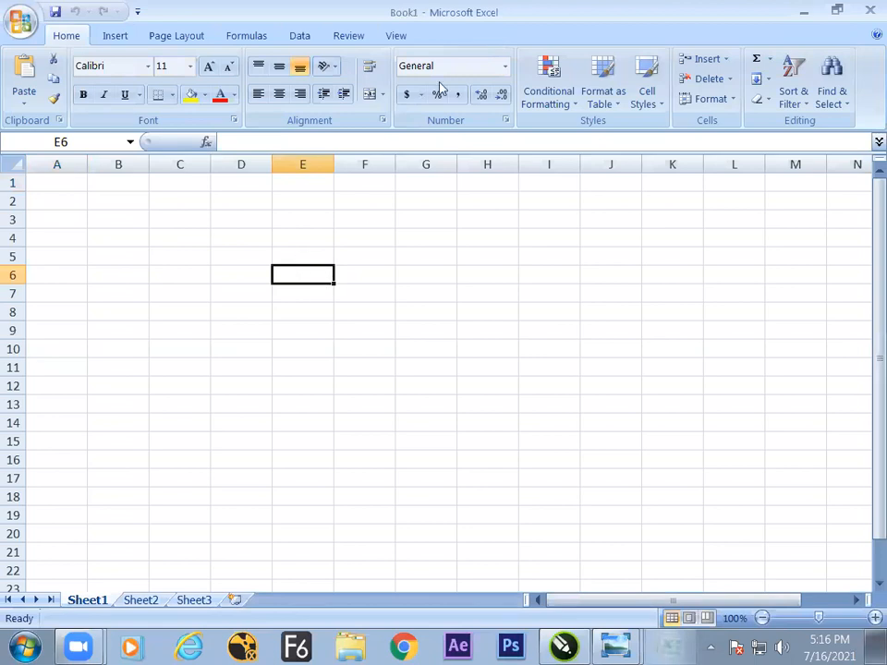
pyautogui.hotkey('ctrl', ';')
pyautogui.click(370, 315)
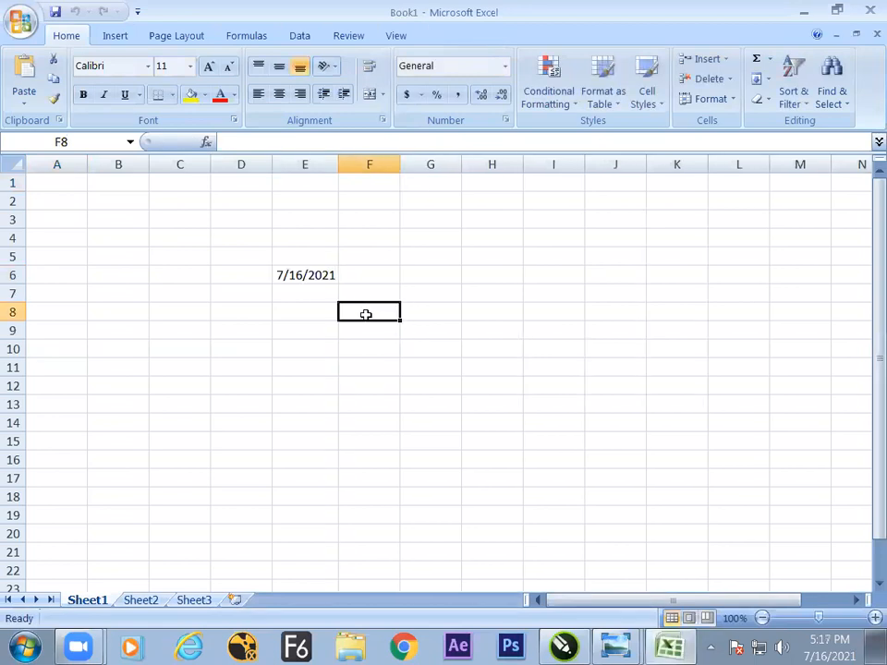
# Switch to CorelDRAW and select the black flower beside the page.
pyautogui.hotkey('alt', 'Tab')
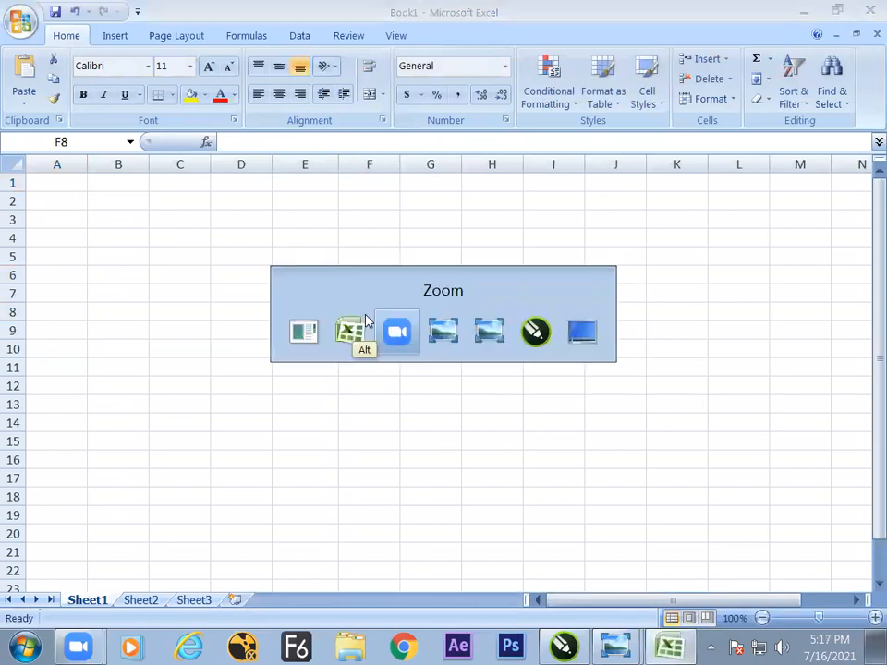
pyautogui.click(360, 325)
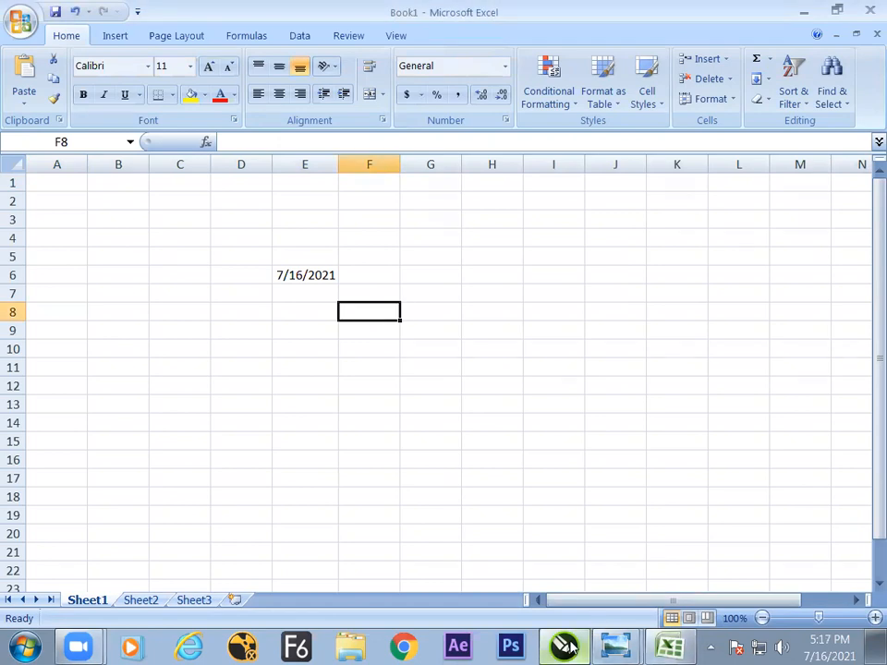
pyautogui.click(565, 647)
pyautogui.click(305, 365)
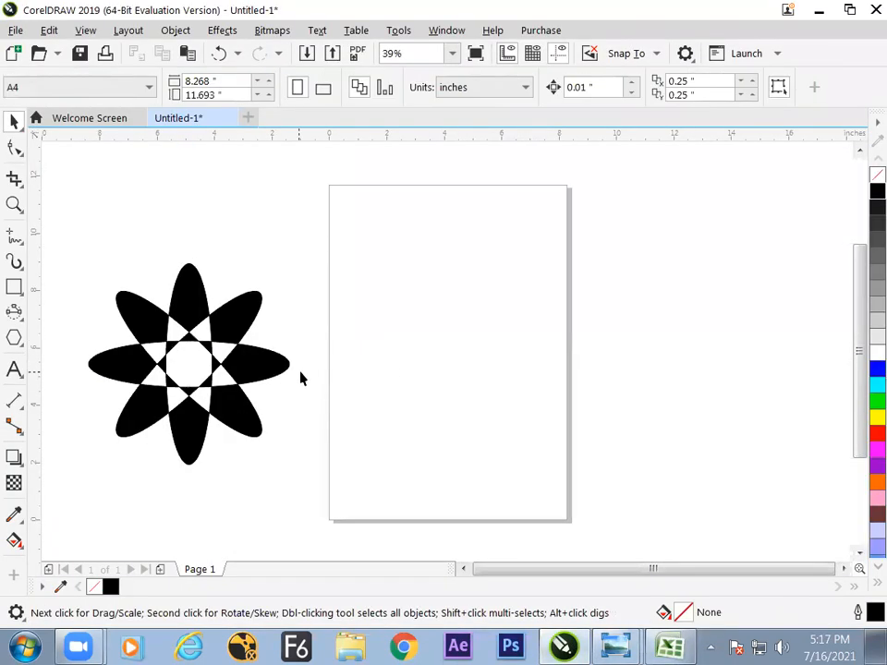
pyautogui.click(275, 370)
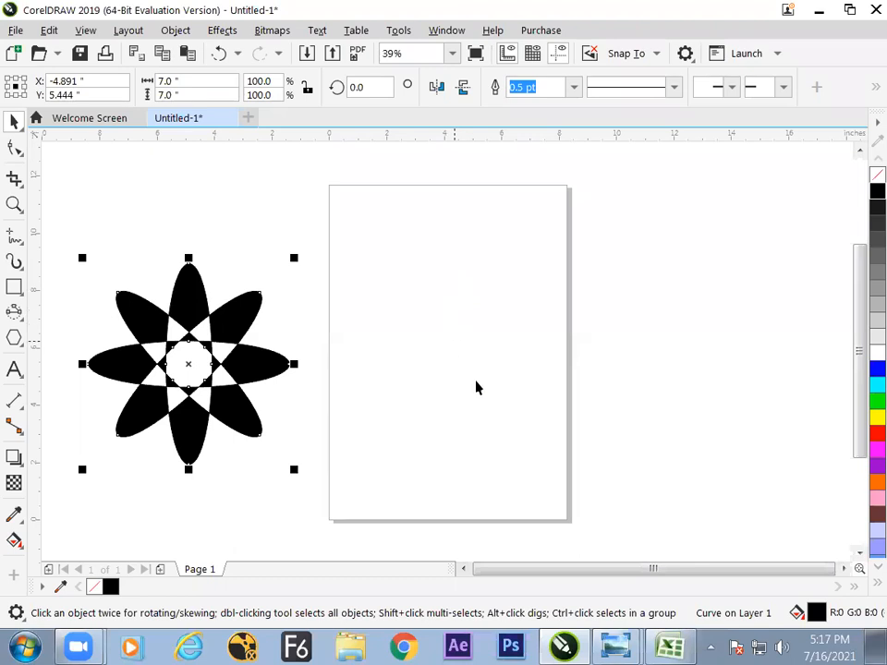
# Switch to Excel and enter "P" in cell F8 and "page center" in cell G8.
pyautogui.click(668, 647)
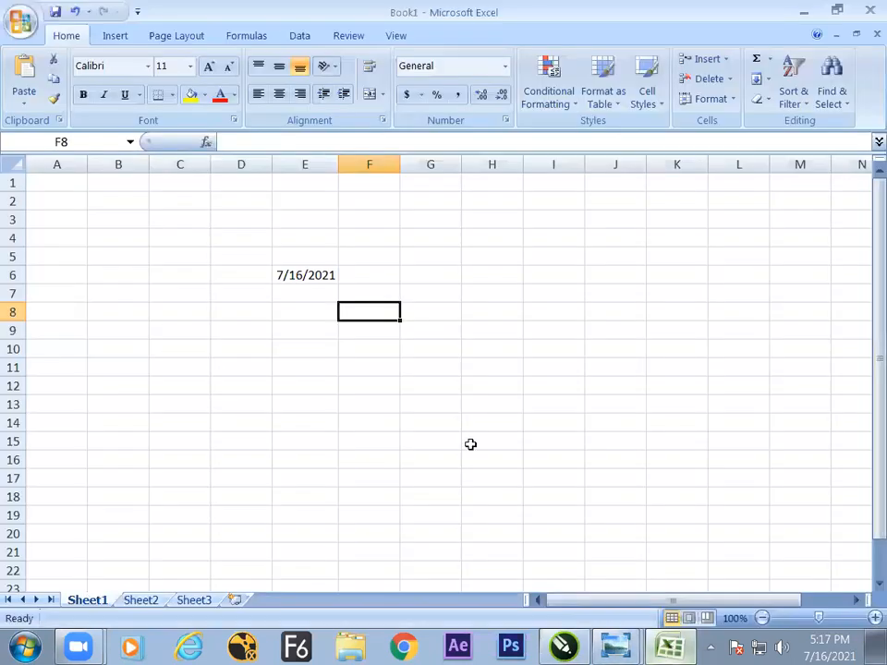
pyautogui.write('P')
pyautogui.click(454, 313)
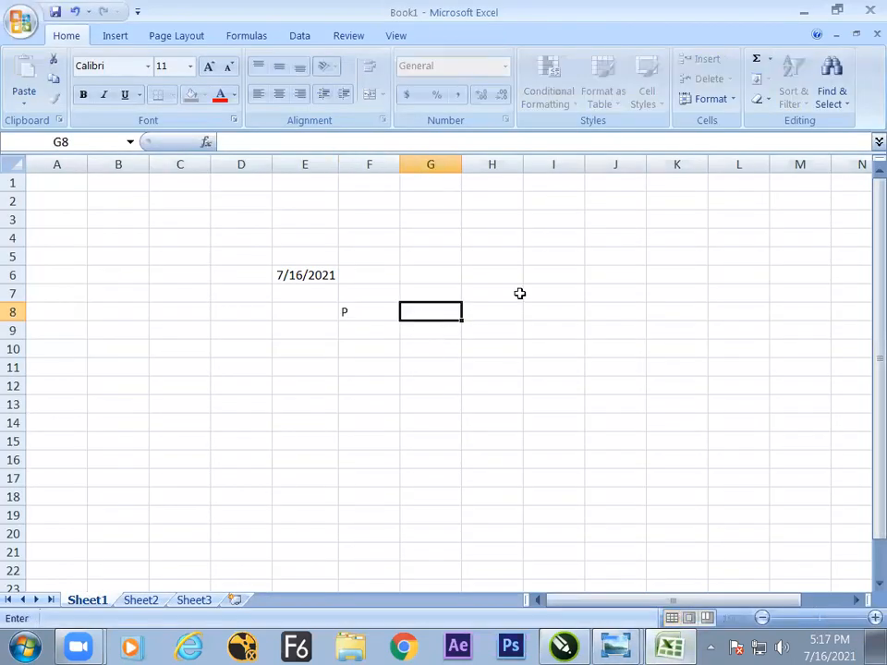
pyautogui.write('page center')
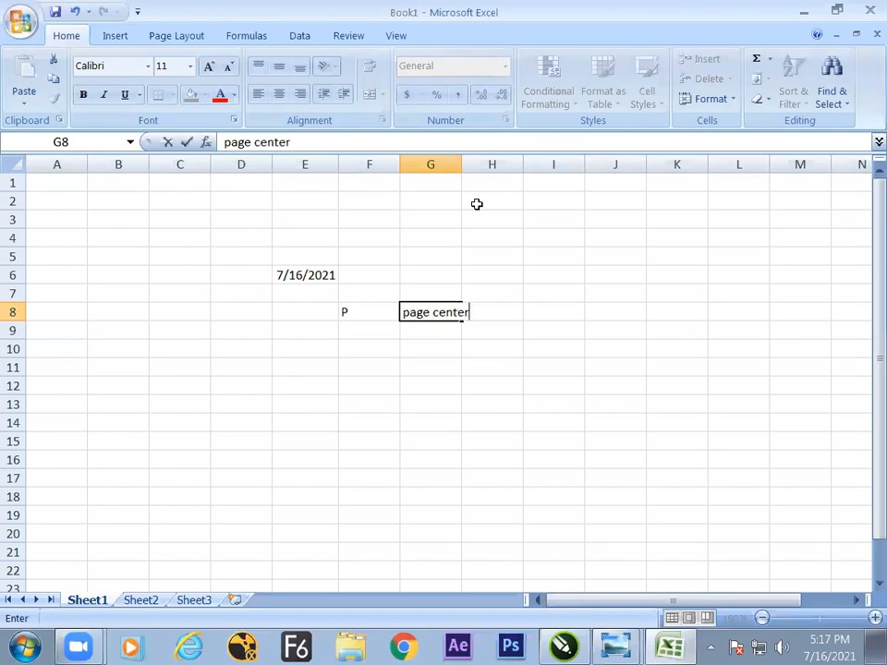
pyautogui.press('Return')
# Switch to CorelDRAW and draw a circle about 6.2 in across, overlapping the page's left edge, and deselect it.
pyautogui.hotkey('alt', 'Tab')
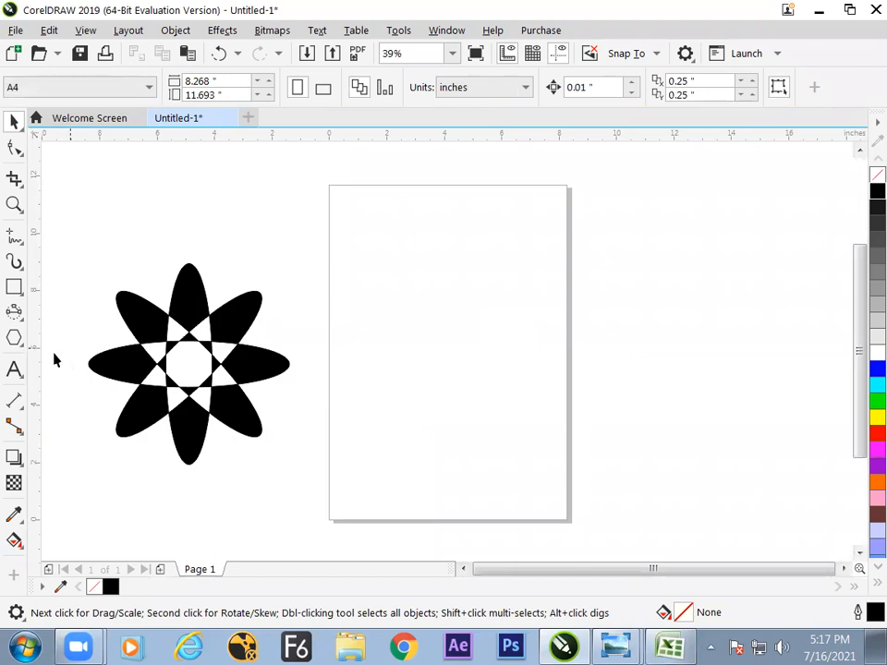
pyautogui.click(14, 312)
pyautogui.click(68, 310)
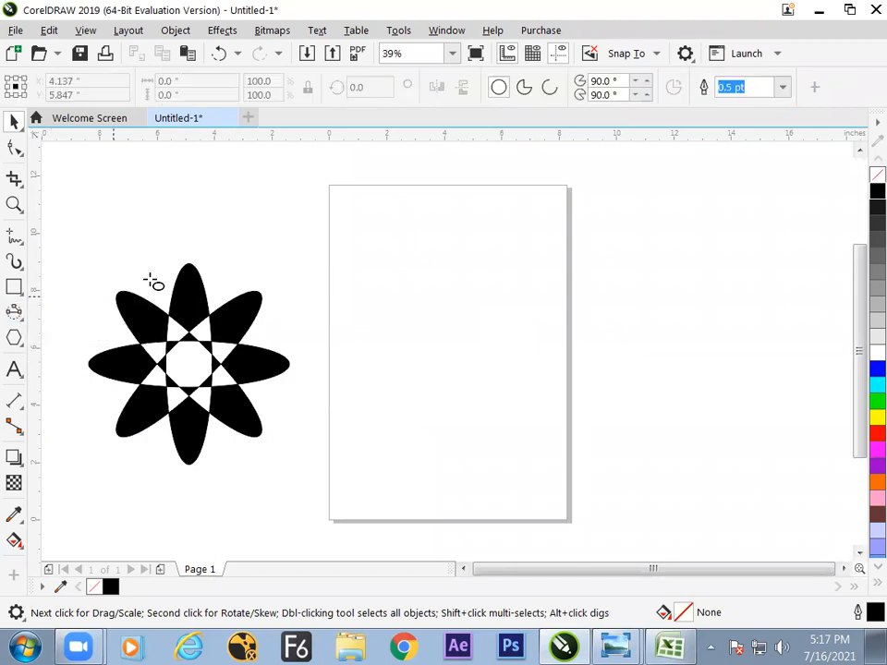
pyautogui.moveTo(310, 254); pyautogui.dragTo(493, 433)
pyautogui.click(18, 128)
pyautogui.click(102, 201)
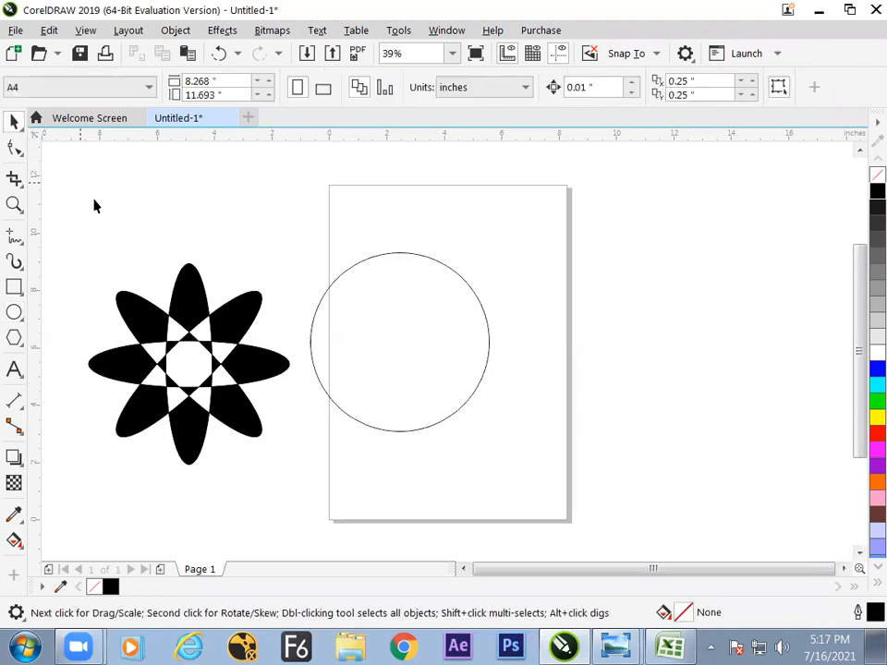
# Switch to Excel and enter "ctrl + A" in cell F9 and "select all" in cell G9.
pyautogui.hotkey('alt', 'Tab')
pyautogui.write('vy')
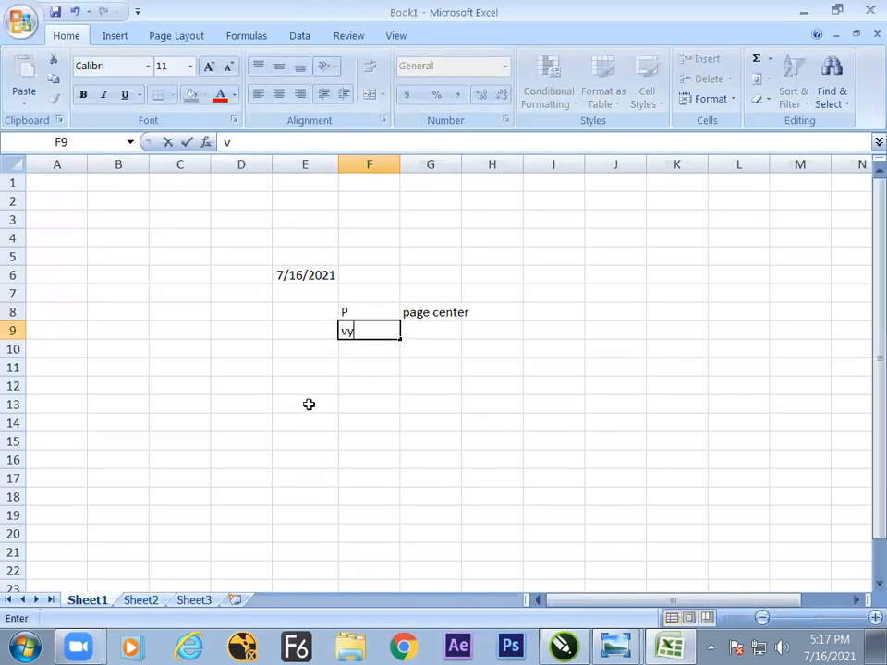
pyautogui.press('BackSpace')
pyautogui.press('BackSpace')
pyautogui.press('BackSpace')
pyautogui.write('ctrl + A')
pyautogui.press('Tab')
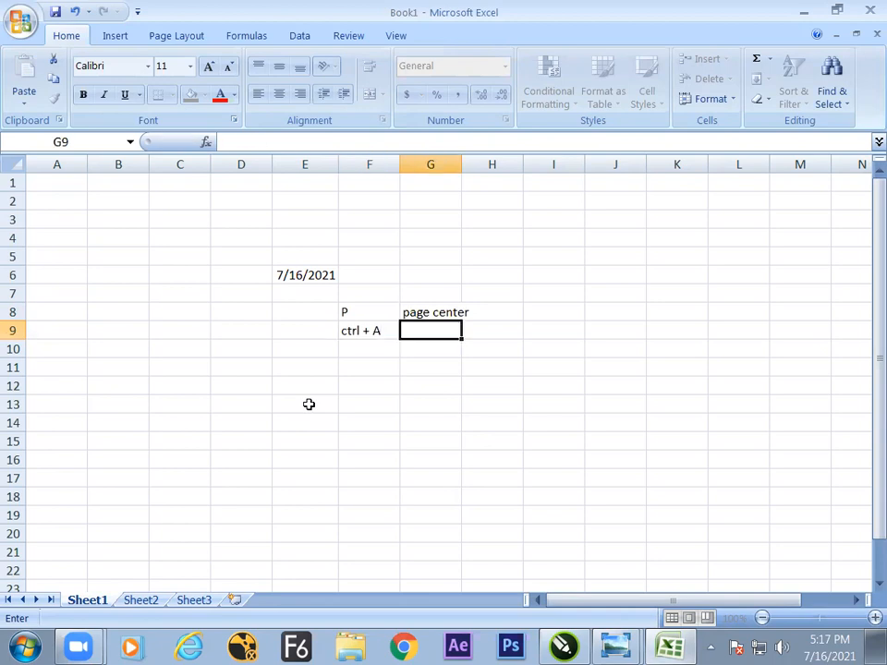
pyautogui.write('select all')
pyautogui.press('Return')
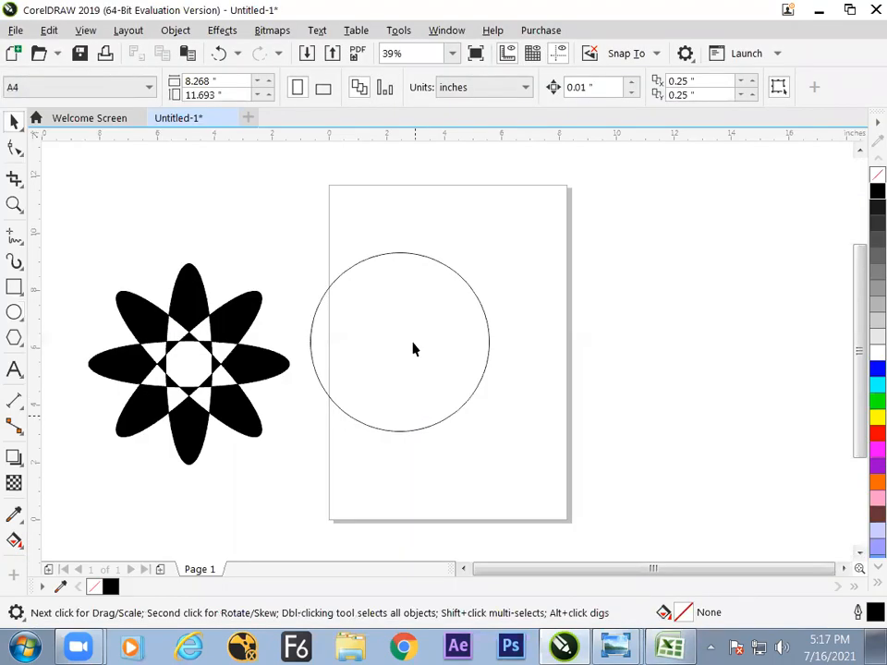
# In CorelDRAW, centre both the flower and the circle on the page and deselect them.
pyautogui.hotkey('ctrl', 'a')
pyautogui.press('p')
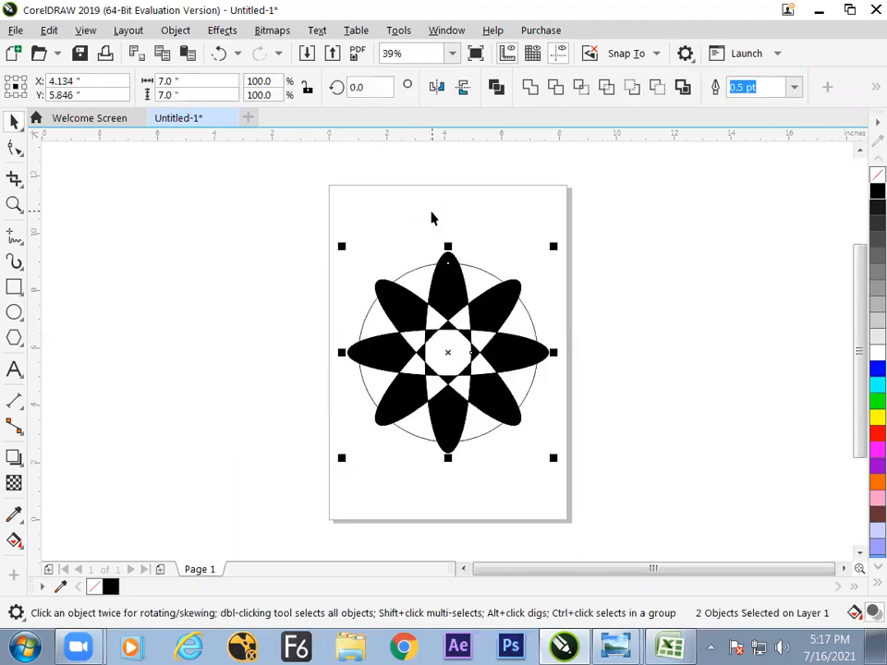
pyautogui.click(548, 312)
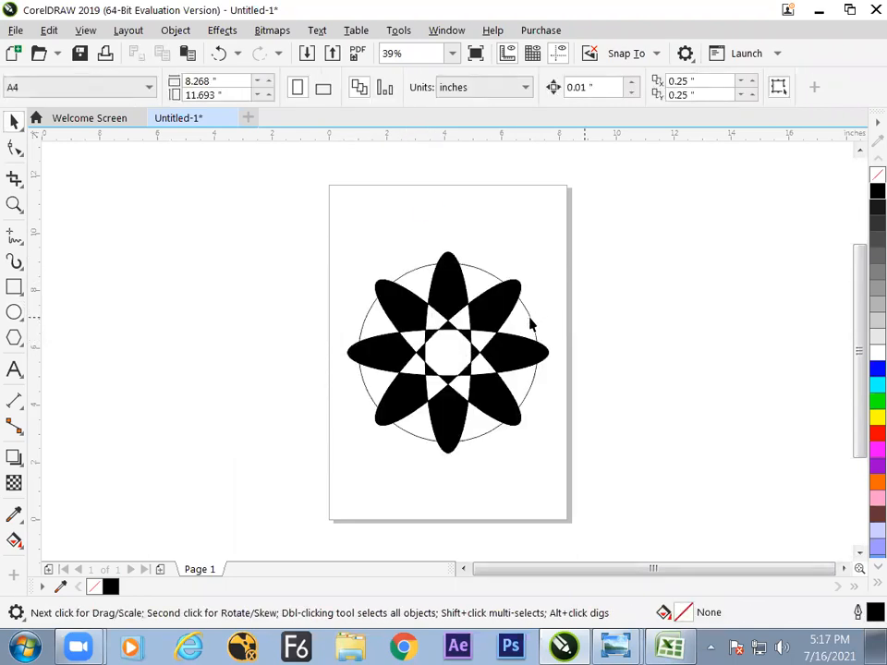
# Enlarge the circle about its centre to about 8.18 in across so it surrounds the whole flower.
pyautogui.click(531, 323)
pyautogui.click(523, 304)
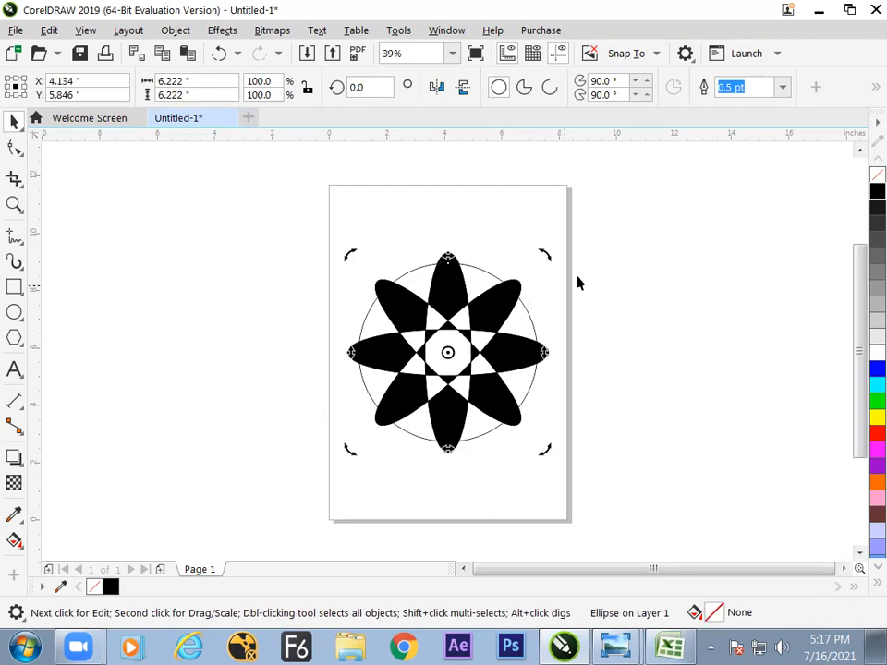
pyautogui.click(526, 309)
pyautogui.moveTo(542, 260); pyautogui.dragTo(601, 248)
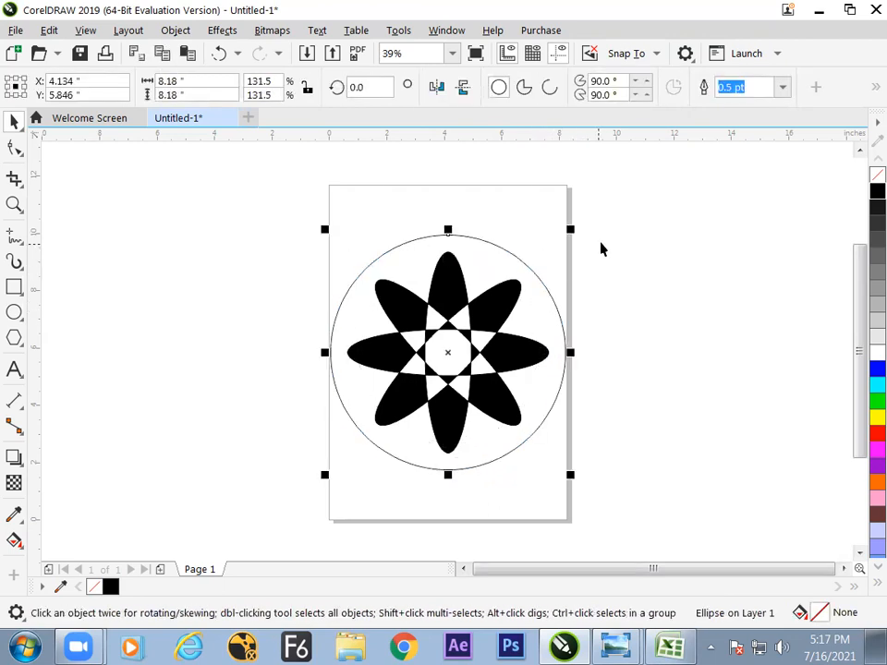
# Scale the flower and its surrounding circle down together about their shared centre and deselect them.
pyautogui.hotkey('ctrl', 'a')
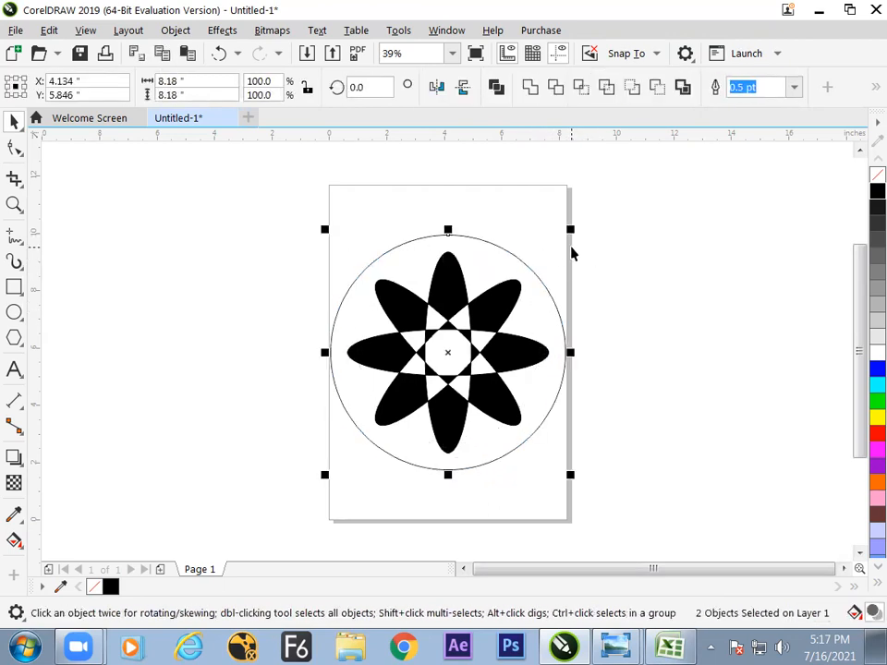
pyautogui.moveTo(568, 232); pyautogui.dragTo(545, 266)
pyautogui.click(585, 276)
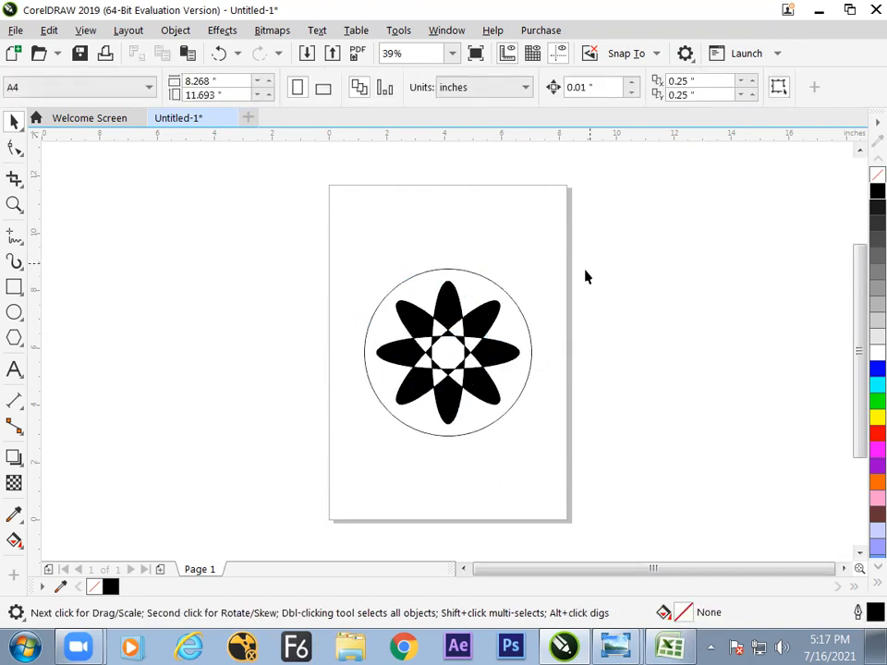
# Shrink the surrounding circle about its centre so the petal tips extend beyond it, and combine it with the flower.
pyautogui.click(520, 307)
pyautogui.moveTo(537, 263); pyautogui.dragTo(521, 293)
pyautogui.hotkey('ctrl', 'a')
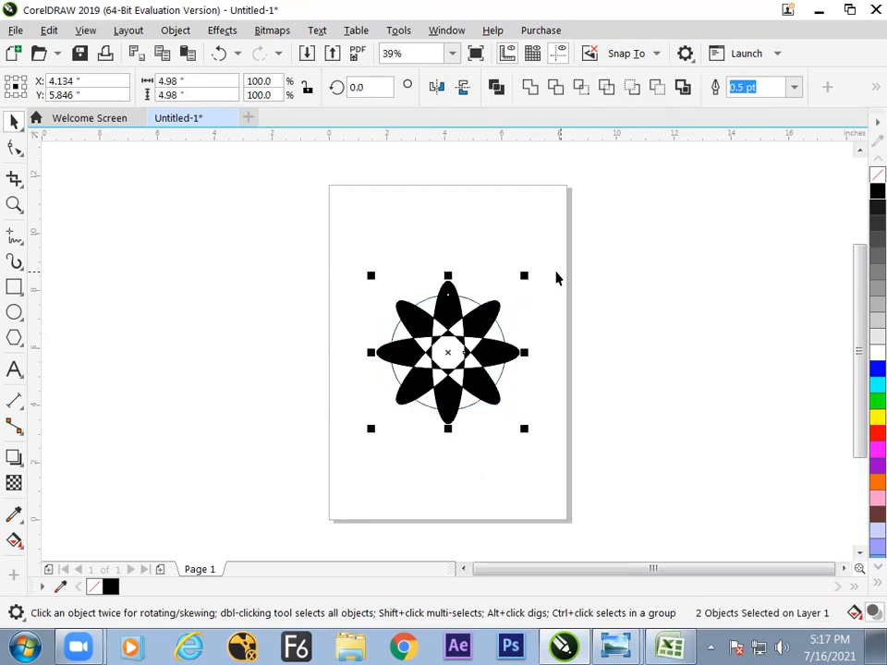
pyautogui.click(497, 95)
pyautogui.click(545, 223)
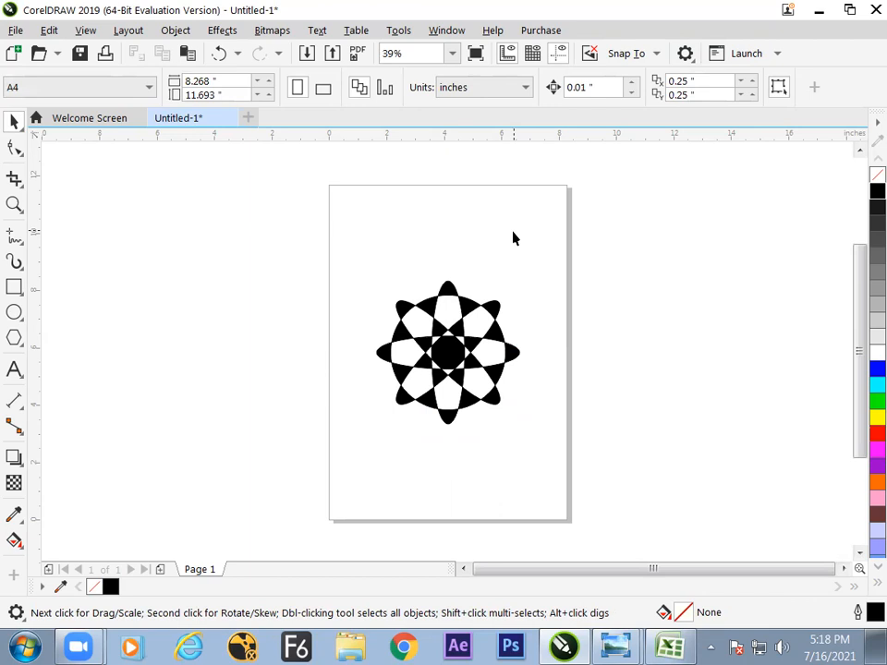
# Draw a circle about 6.28 in across beside the page and centre it on the page together with the flower.
pyautogui.click(14, 312)
pyautogui.moveTo(169, 349)
pyautogui.mouseDown()
pyautogui.moveTo(270, 431)
pyautogui.moveTo(279, 451)
pyautogui.moveTo(282, 434)
pyautogui.mouseUp()
pyautogui.hotkey('ctrl', 'a')
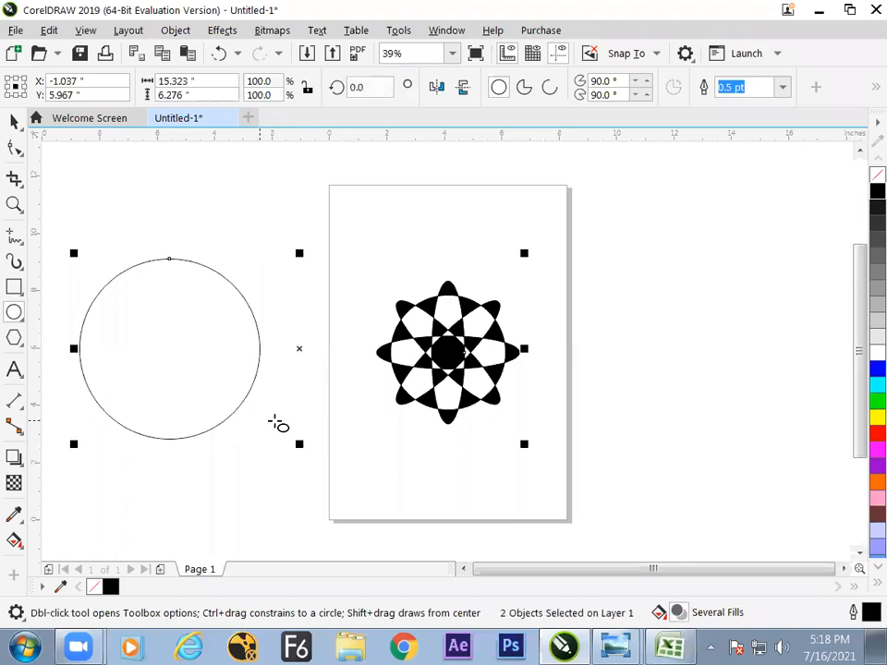
pyautogui.press('p')
pyautogui.click(14, 122)
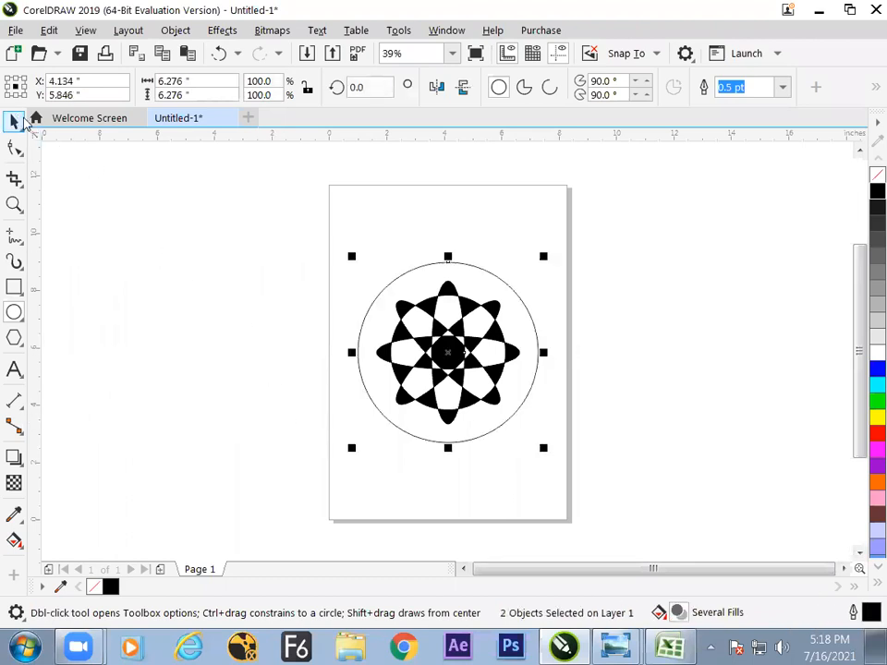
# Combine the large circle and the flower into a single shape and deselect it.
pyautogui.click(383, 332)
pyautogui.hotkey('ctrl', 'a')
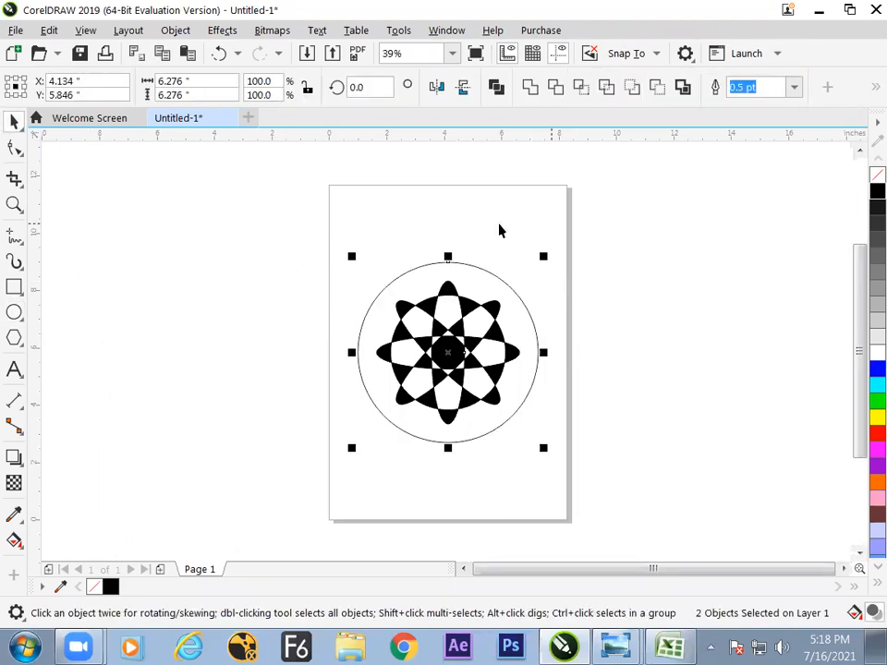
pyautogui.hotkey('ctrl', 'l')
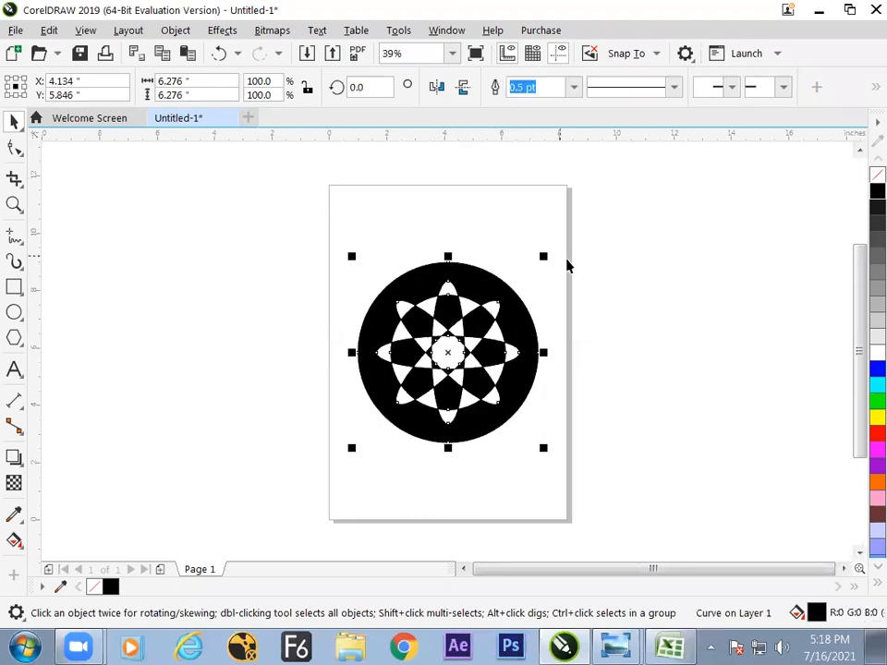
pyautogui.click(541, 292)
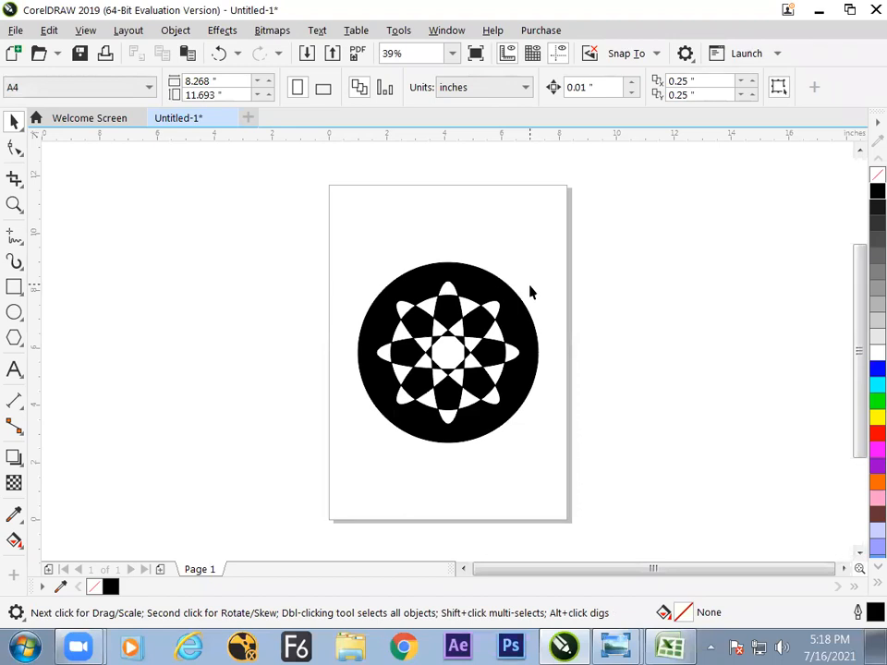
# Draw a circle about 3.65 in across beside the page and centre it on the page with the black disc design.
pyautogui.click(14, 312)
pyautogui.moveTo(145, 313); pyautogui.dragTo(203, 366)
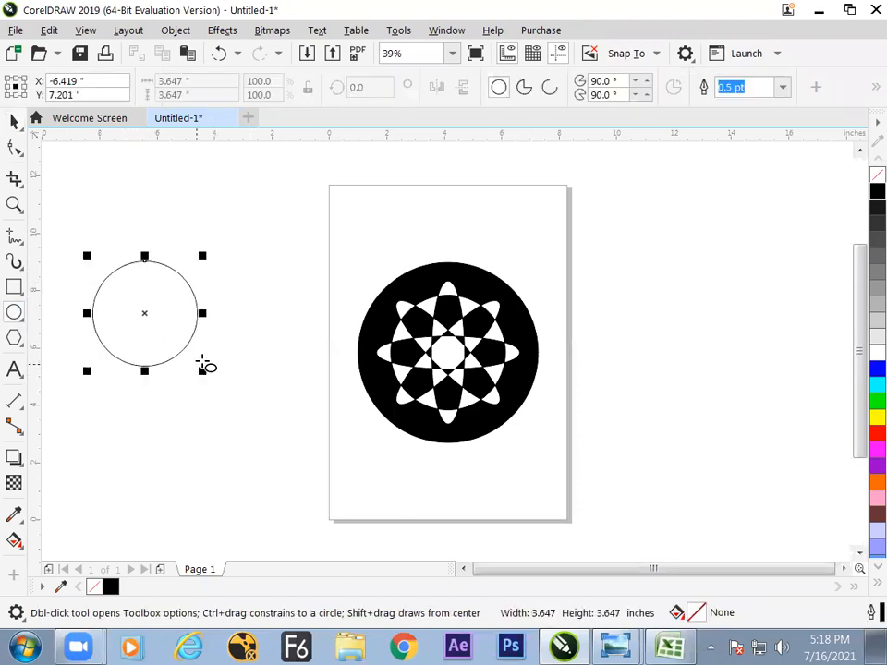
pyautogui.hotkey('ctrl', 'a')
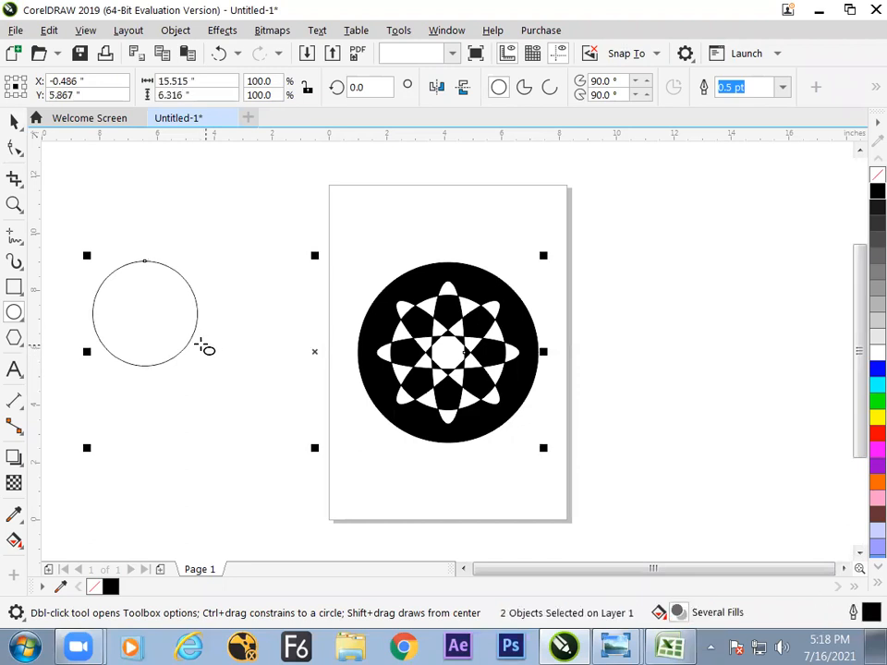
pyautogui.press('p')
# Combine the small circle with the disc design to form an inner ring and deselect the result.
pyautogui.hotkey('ctrl', 'l')
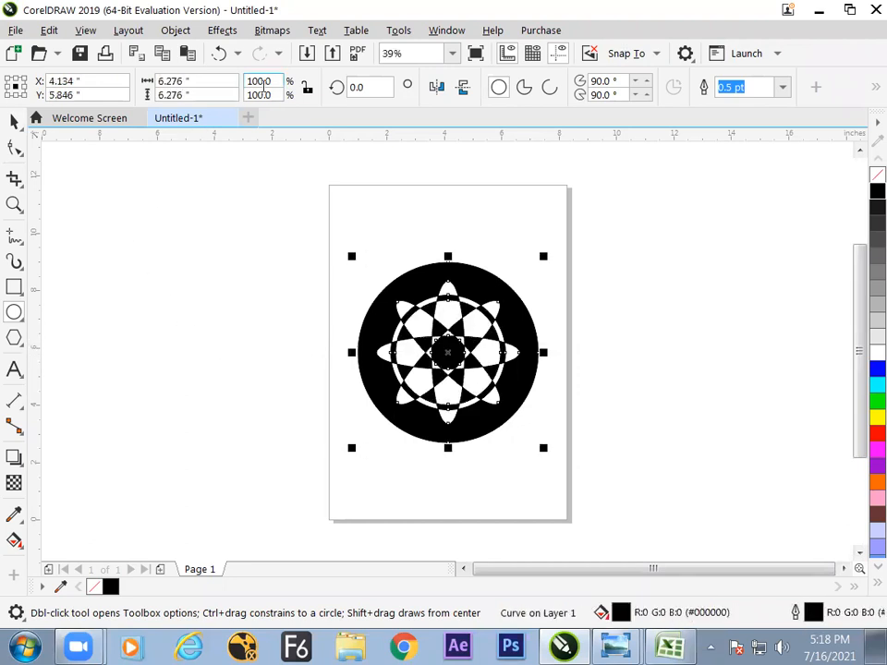
pyautogui.click(12, 122)
pyautogui.click(153, 229)
pyautogui.click(508, 298)
pyautogui.click(561, 296)
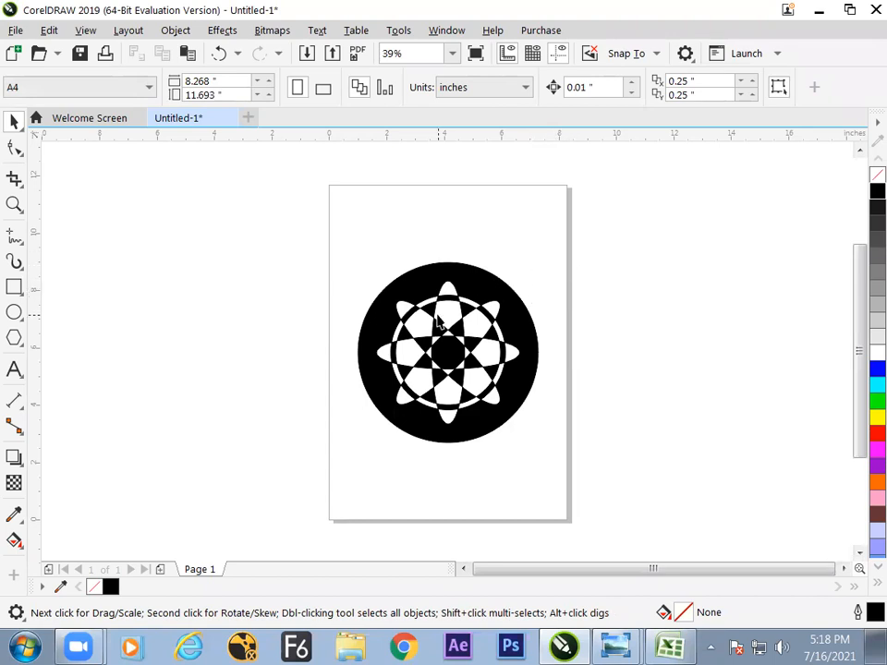
# Draw a circle about 6.65 in across beside the page and centre it on the page around the disc design.
pyautogui.click(14, 312)
pyautogui.moveTo(141, 325); pyautogui.dragTo(238, 386)
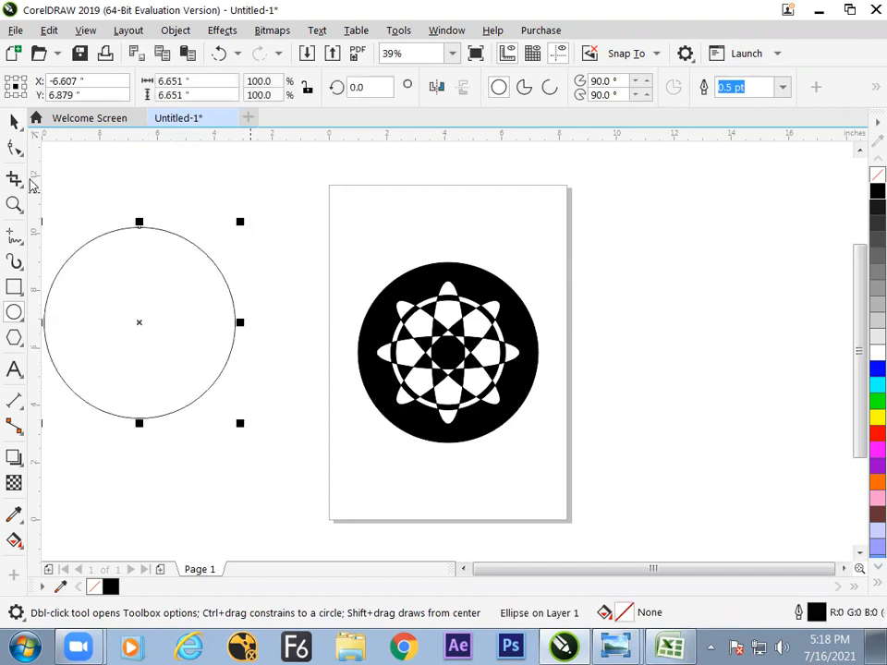
pyautogui.hotkey('ctrl', 'a')
pyautogui.press('p')
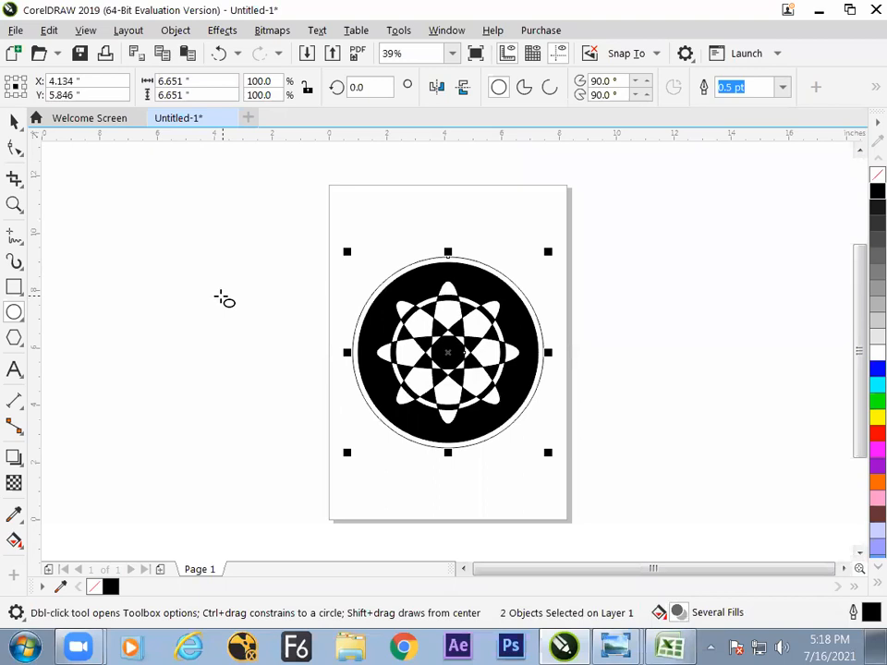
# Combine the outer circle with the disc design to form an outer ring, and undo the stray ellipse.
pyautogui.hotkey('ctrl', 'l')
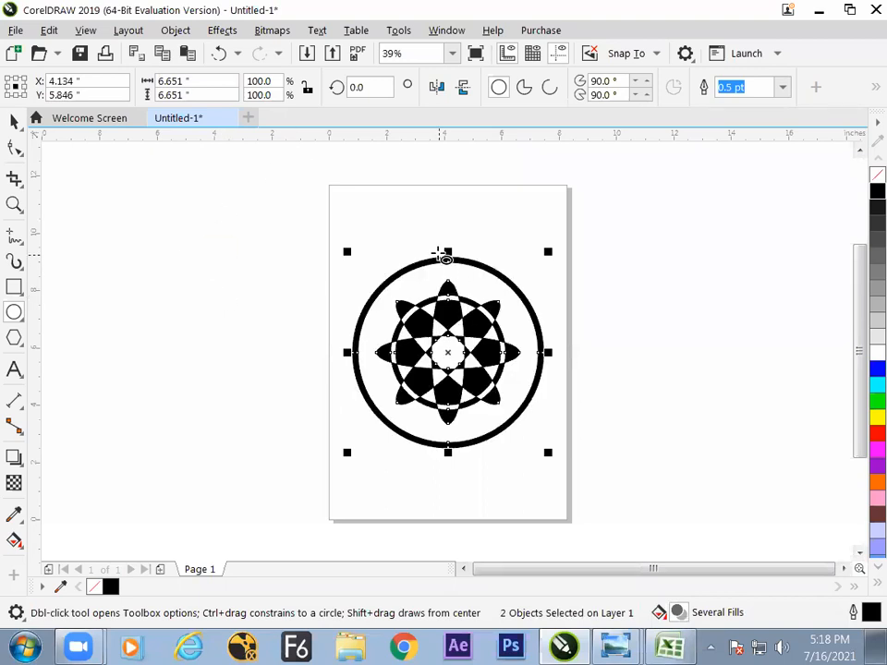
pyautogui.press('Escape')
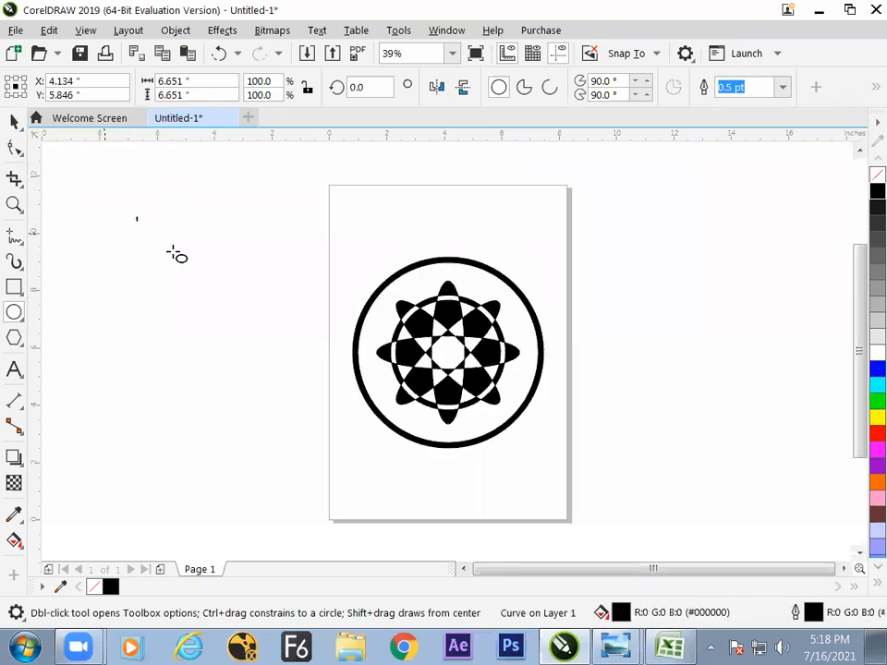
pyautogui.hotkey('ctrl', 'z')
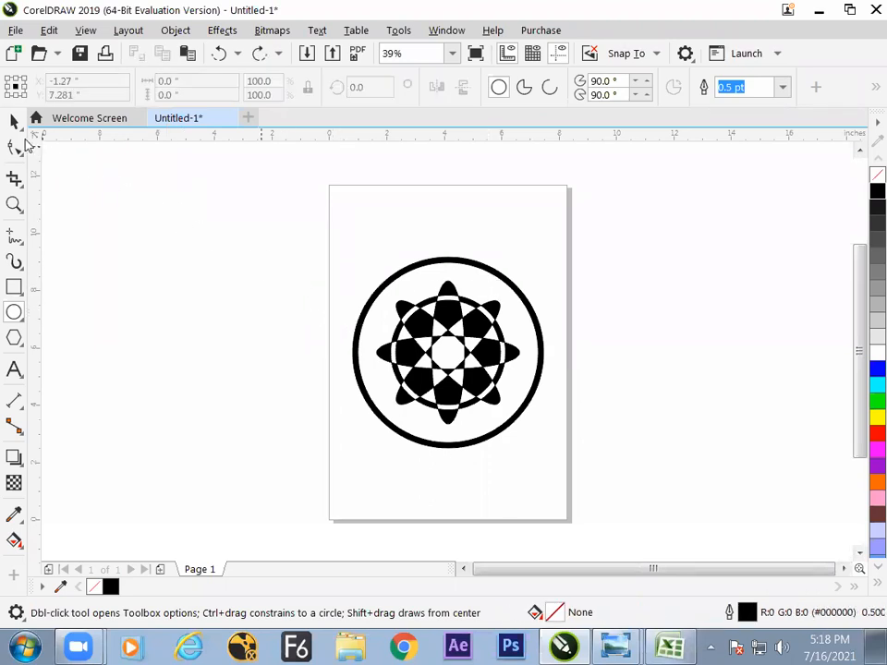
# Scale the combined wheel design down about its centre to about 2.76 in across and deselect it.
pyautogui.click(14, 121)
pyautogui.click(509, 343)
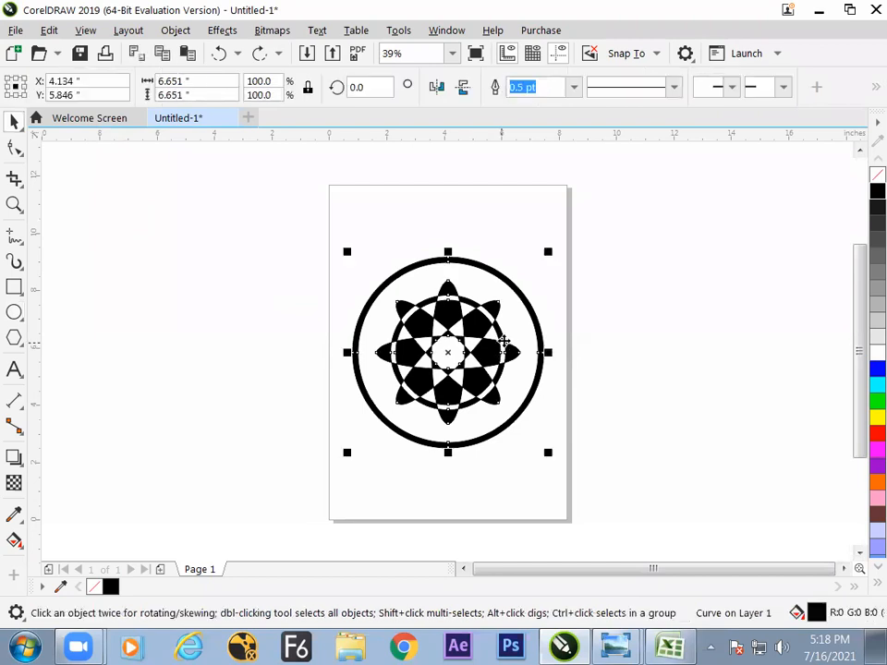
pyautogui.moveTo(544, 258); pyautogui.dragTo(491, 312)
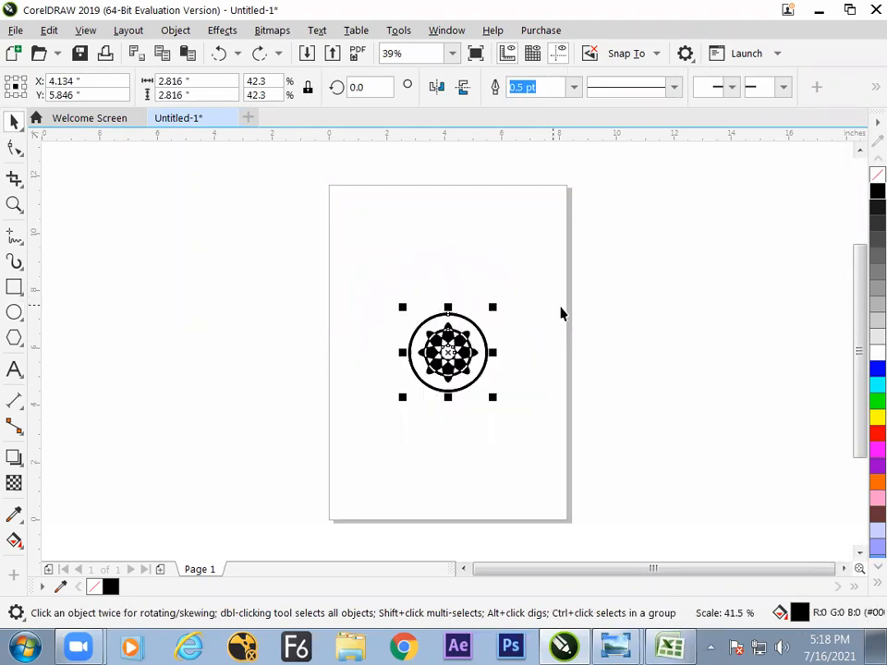
pyautogui.click(563, 310)
pyautogui.click(469, 354)
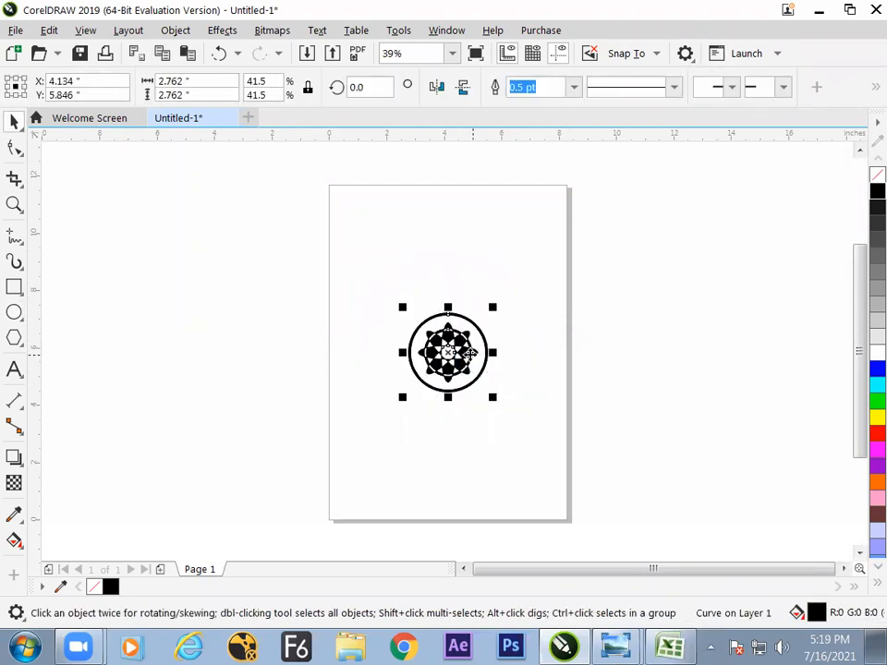
pyautogui.click(569, 299)
# Duplicate the wheel design so two wheels sit side by side on the lower half of the page.
pyautogui.moveTo(495, 344); pyautogui.dragTo(513, 382)
pyautogui.rightClick(513, 381)
pyautogui.click(598, 359)
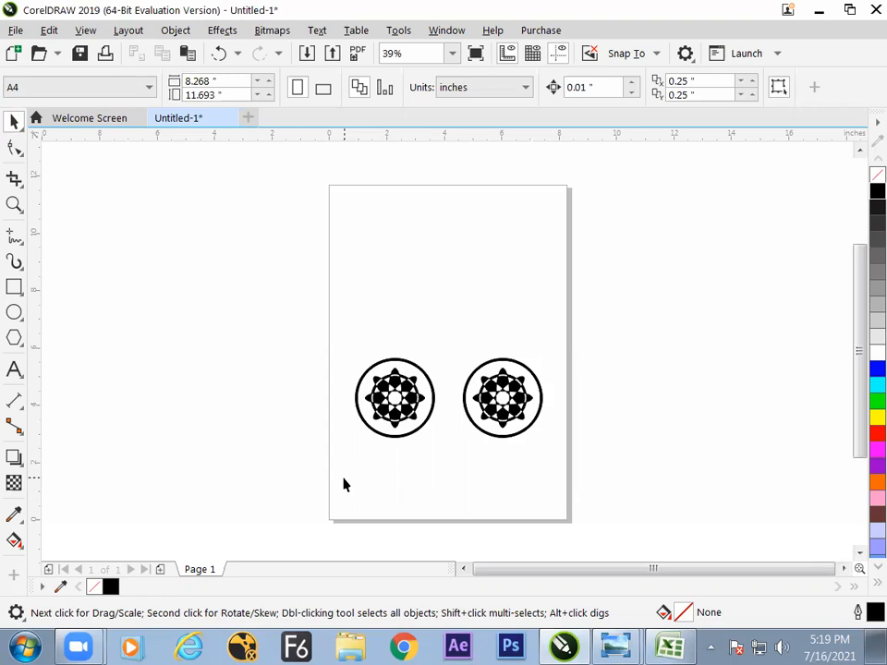
# Draw a horizontal rectangle about 7.78 by 0.75 in across the middle of both wheels and fill it with blue.
pyautogui.click(14, 287)
pyautogui.moveTo(336, 389)
pyautogui.mouseDown()
pyautogui.moveTo(462, 409)
pyautogui.moveTo(560, 409)
pyautogui.mouseUp()
pyautogui.click(14, 122)
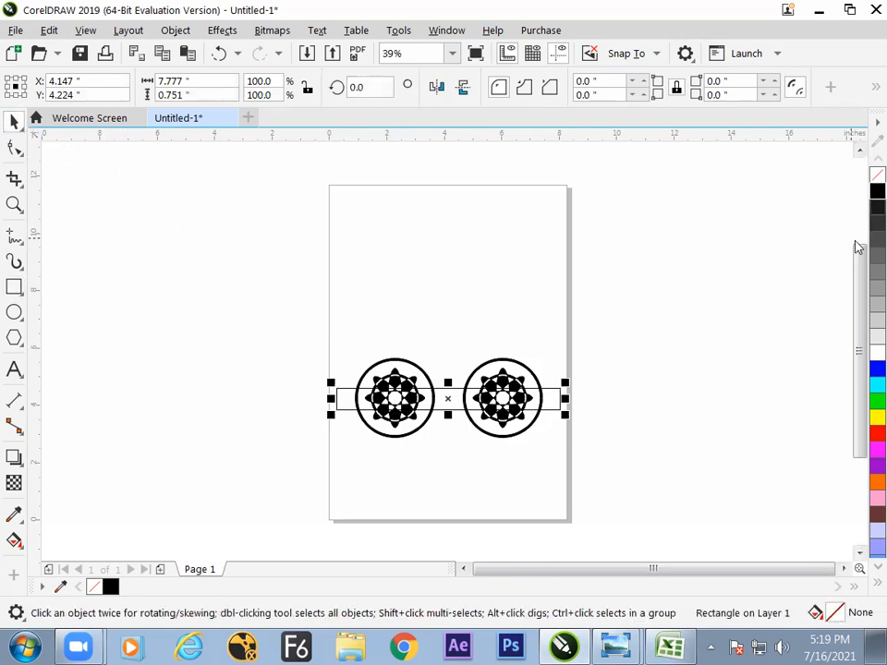
pyautogui.click(874, 242)
pyautogui.click(876, 369)
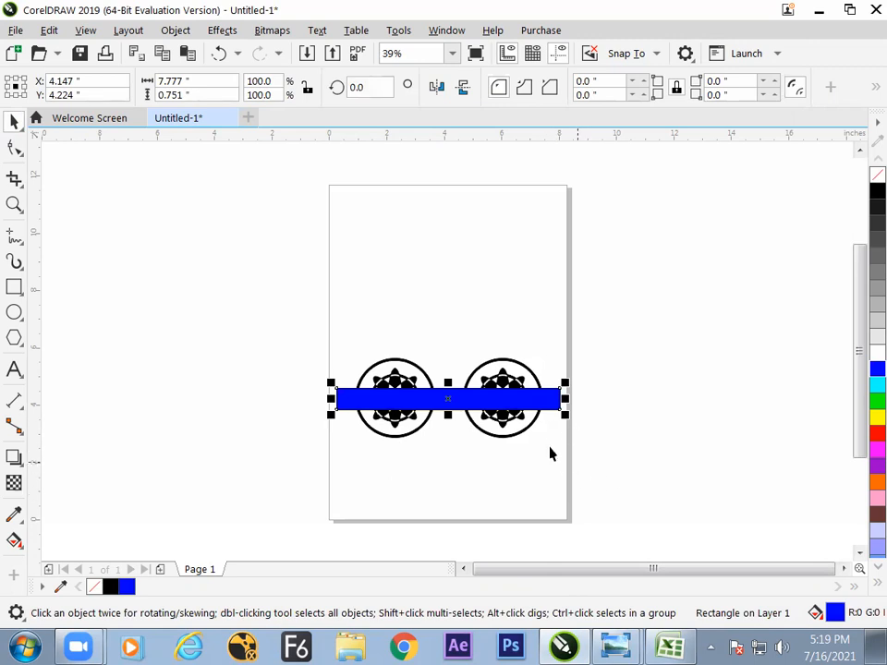
# Send the blue rectangle backward one level at a time until it lies behind both wheels.
pyautogui.click(174, 30)
pyautogui.moveTo(280, 280)
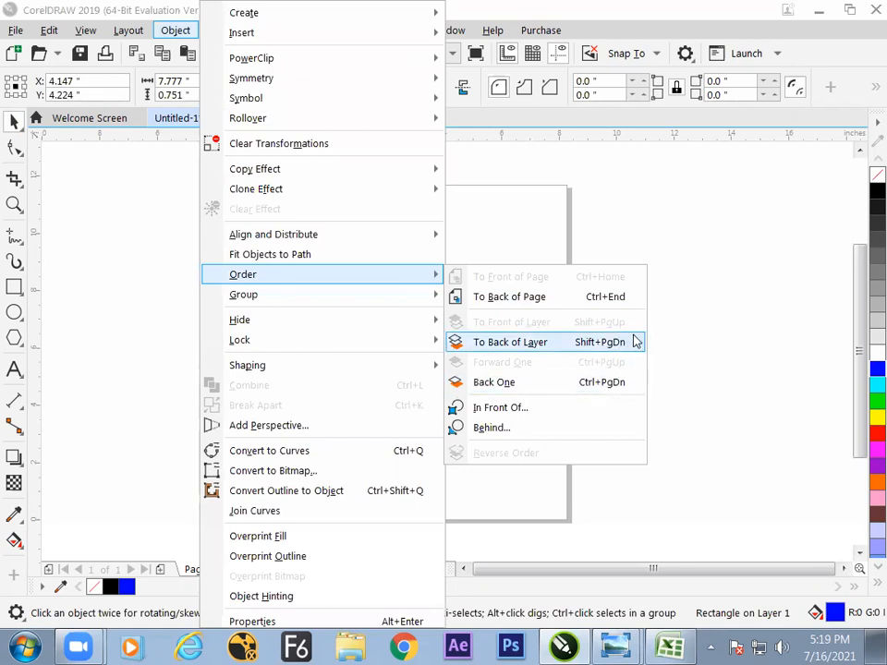
pyautogui.click(686, 312)
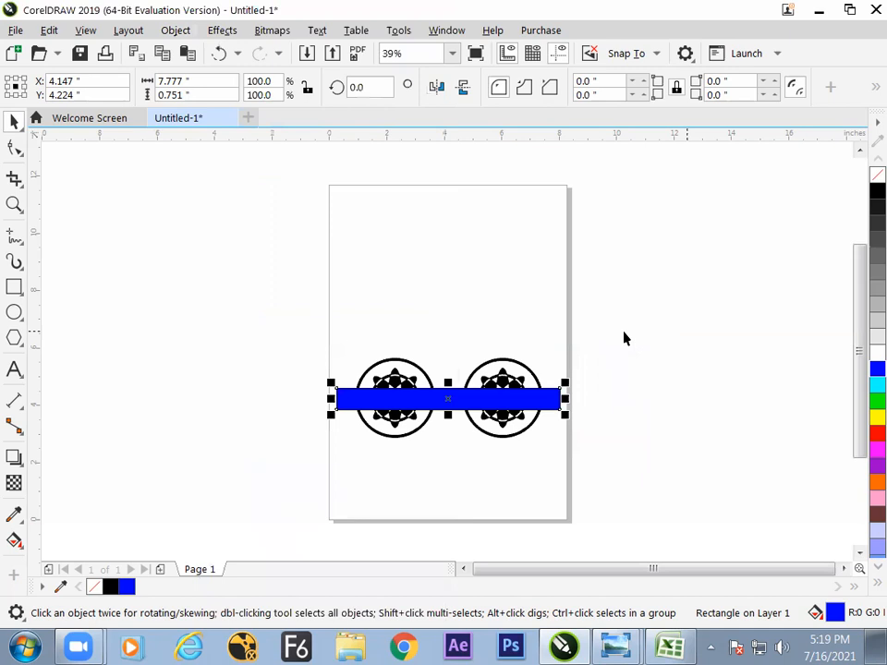
pyautogui.click(555, 253)
pyautogui.click(468, 398)
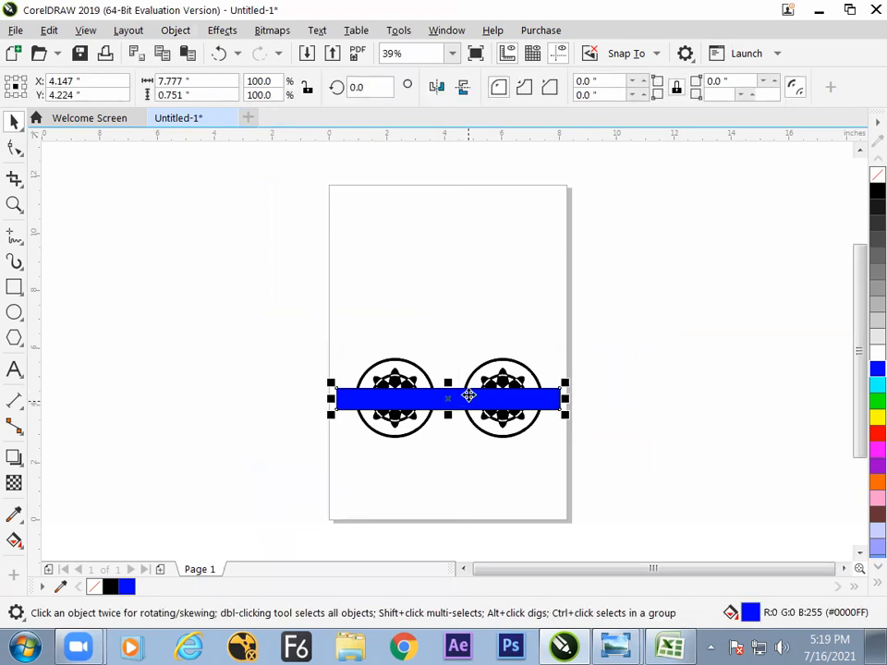
pyautogui.hotkey('ctrl', 'pageup')
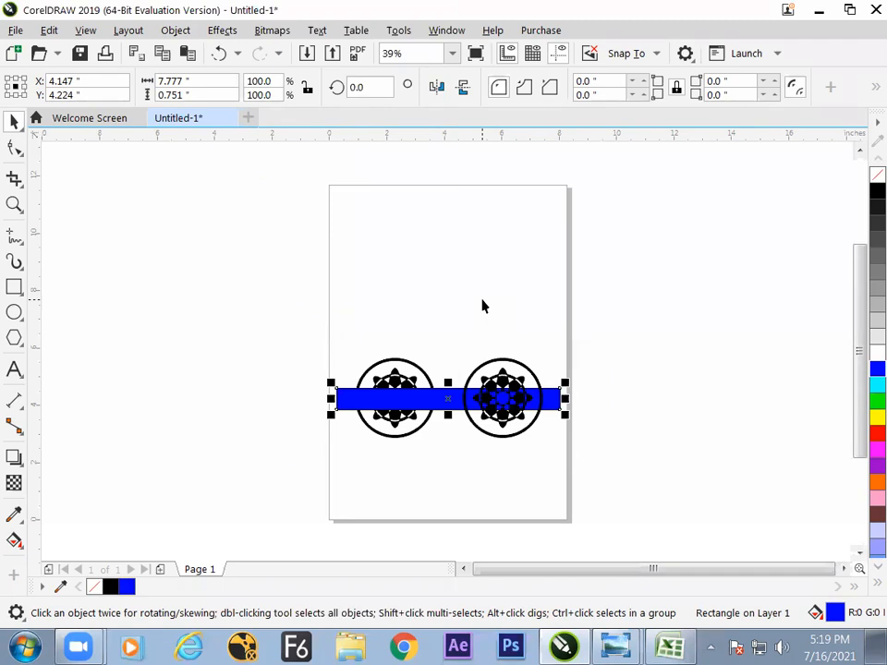
pyautogui.hotkey('ctrl', 'pageup')
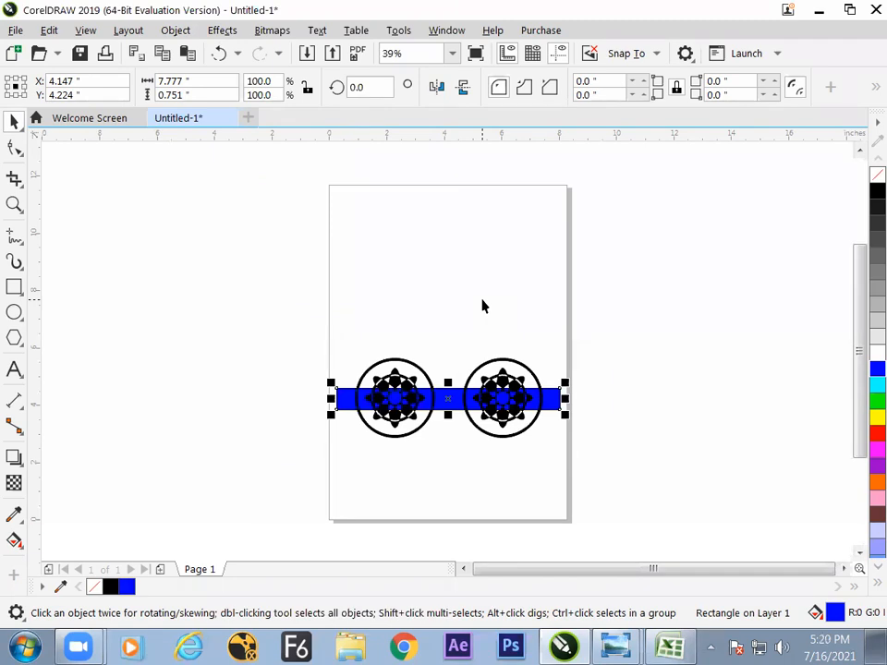
# Fill the horizontal bar with green and move it slightly upward to about X 4.2 in, Y 4.3 in.
pyautogui.click(877, 400)
pyautogui.click(683, 369)
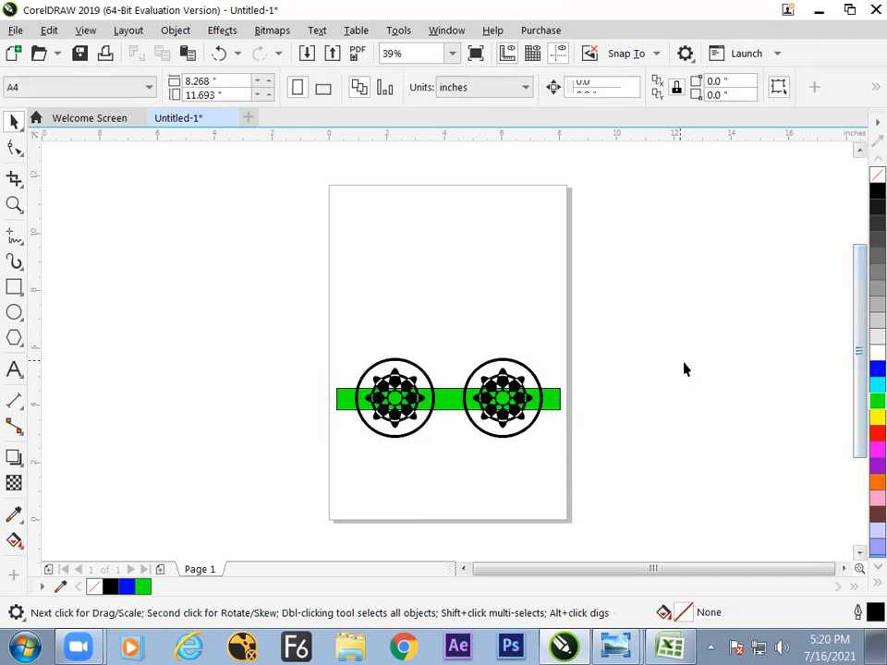
pyautogui.click(455, 402)
pyautogui.click(447, 440)
pyautogui.moveTo(453, 400); pyautogui.dragTo(453, 417)
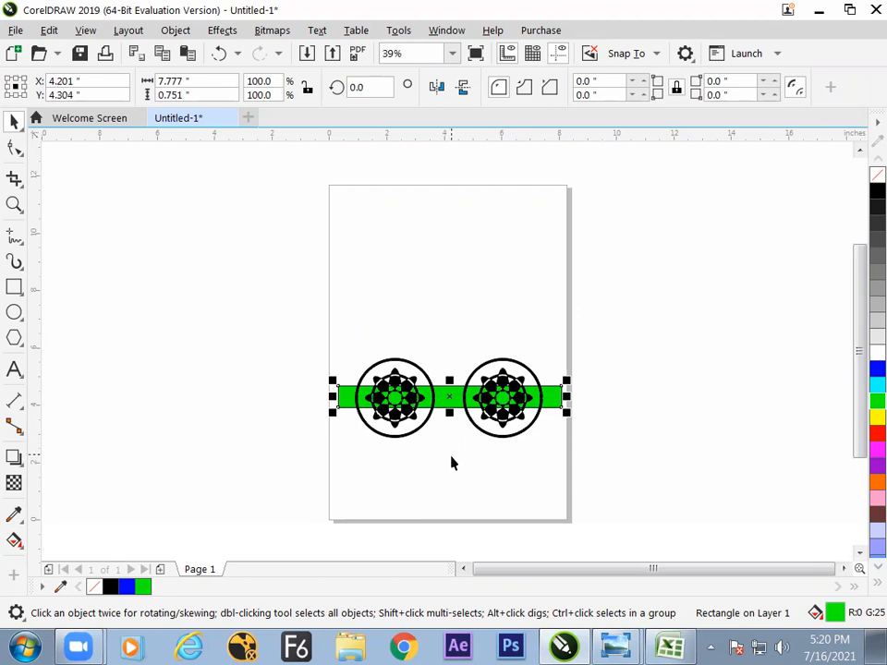
pyautogui.click(452, 468)
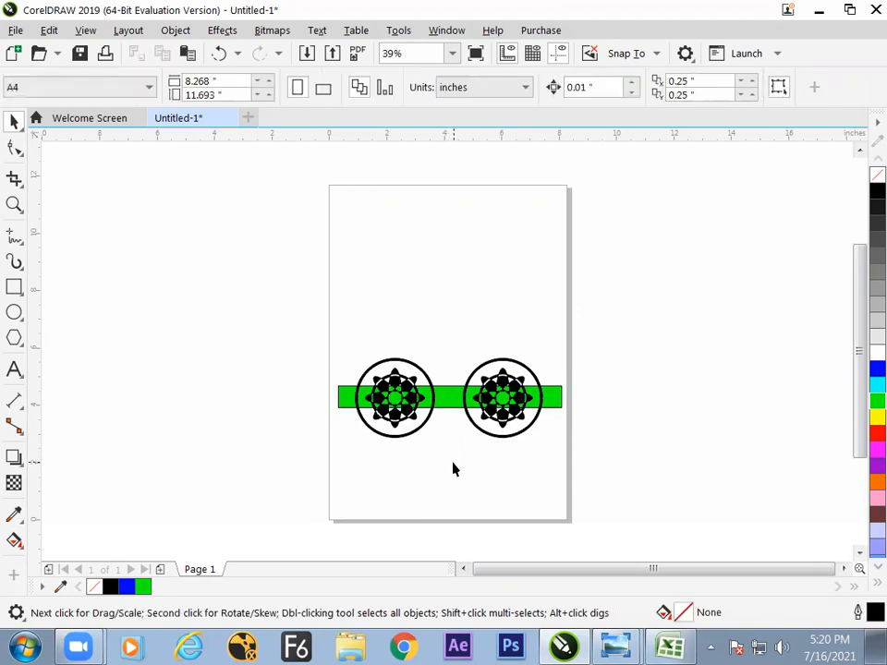
# Make a copy of the green bar rotated by 90 degrees about its centre, keeping the horizontal bar.
pyautogui.click(451, 405)
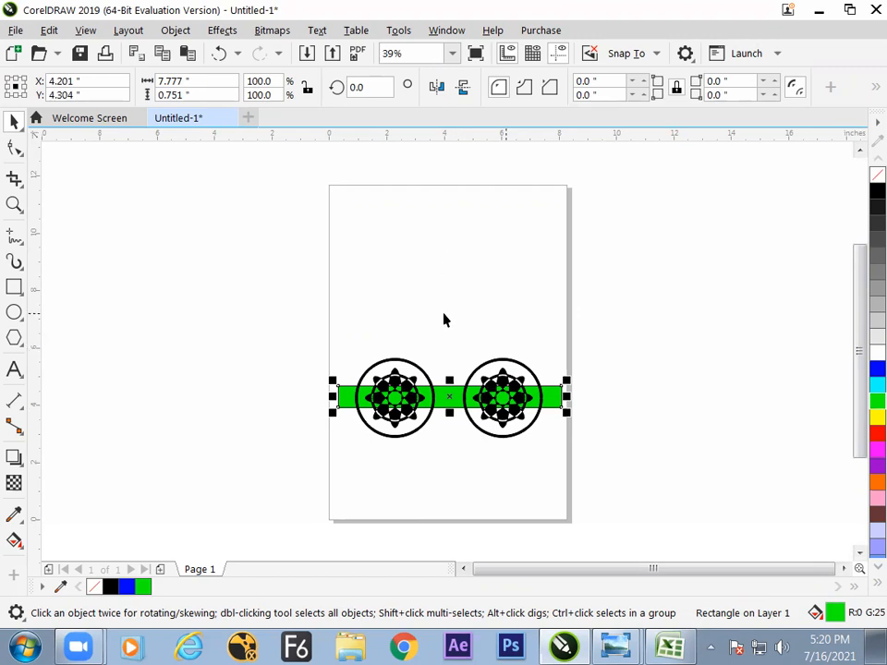
pyautogui.doubleClick(366, 86)
pyautogui.write('90')
pyautogui.press('Return')
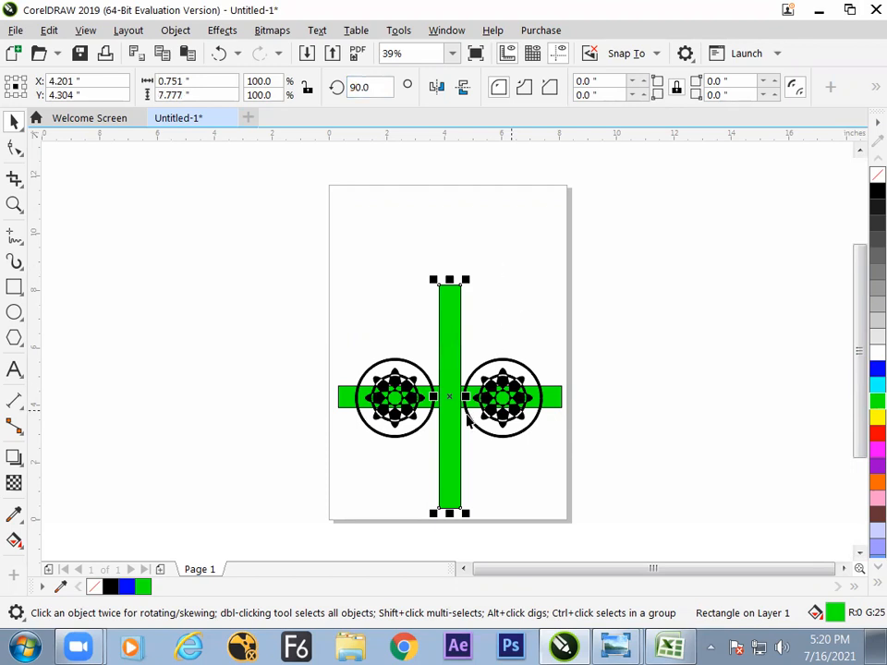
# Move the vertical bar up so it stands on the horizontal bar, and shorten it from its upper end to about 4.72 in.
pyautogui.moveTo(455, 426); pyautogui.dragTo(449, 312)
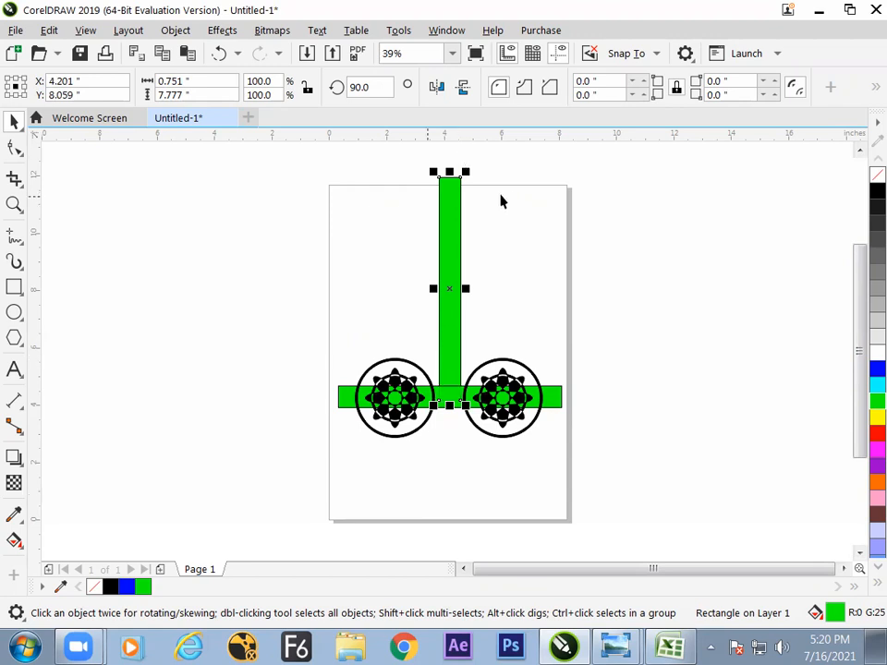
pyautogui.moveTo(449, 171); pyautogui.dragTo(446, 242)
pyautogui.click(497, 277)
pyautogui.click(454, 342)
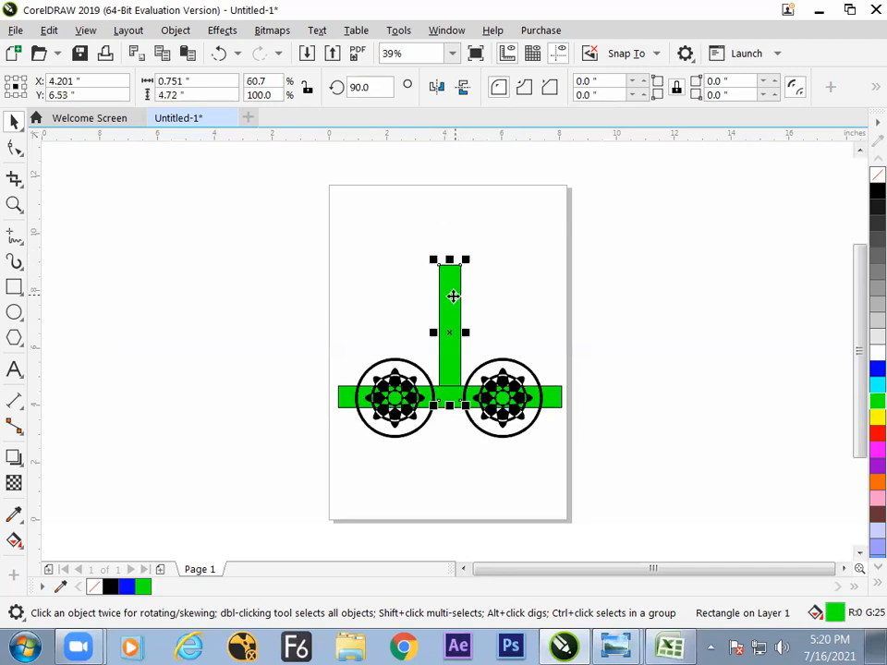
# Narrow the vertical bar about its centre to about 0.22 in wide.
pyautogui.click(505, 303)
pyautogui.click(452, 319)
pyautogui.moveTo(469, 331); pyautogui.dragTo(459, 335)
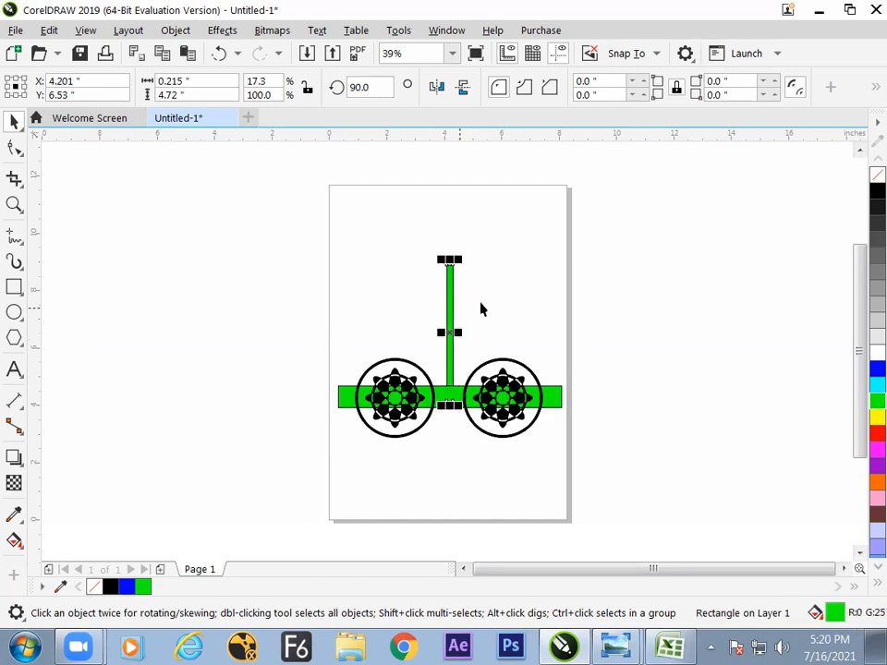
# Draw a circle about 4.13 in in diameter centred on the upper end of the vertical green bar.
pyautogui.click(501, 286)
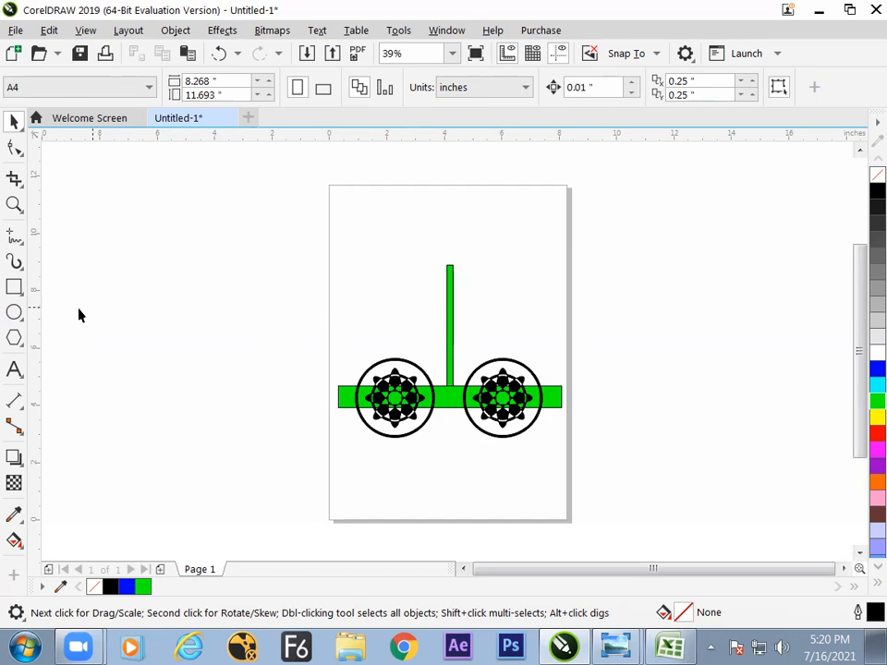
pyautogui.click(14, 312)
pyautogui.moveTo(451, 269); pyautogui.dragTo(506, 304)
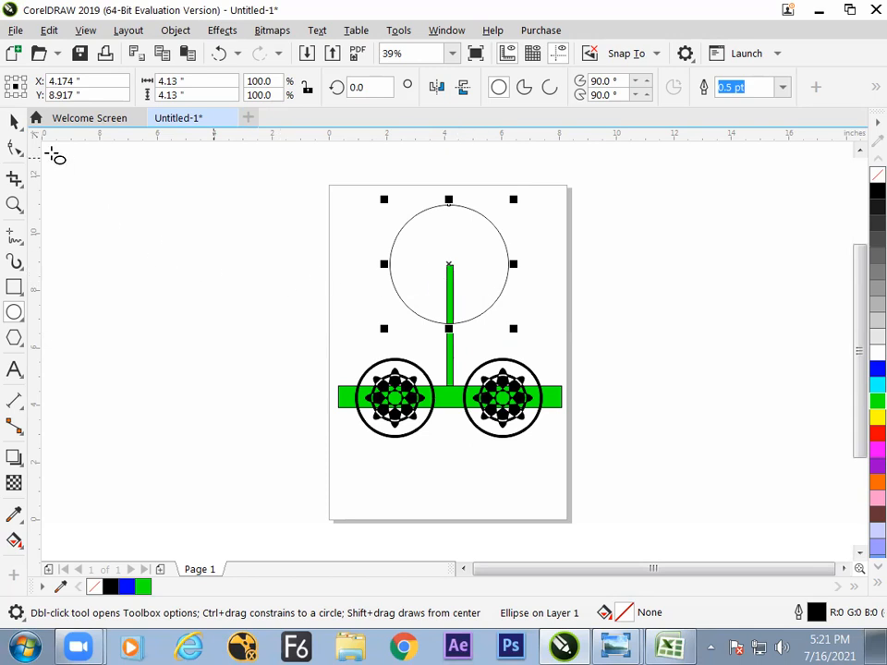
# Reshape the circle into an open upper arc about 4.13 in wide and 2.48 in high by moving its end nodes.
pyautogui.click(13, 121)
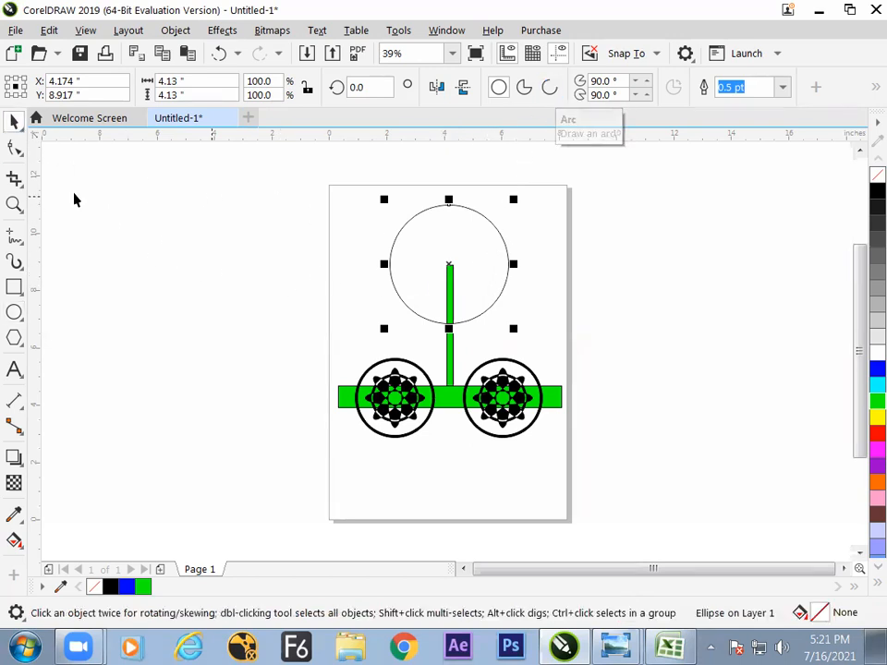
pyautogui.click(14, 149)
pyautogui.moveTo(449, 206); pyautogui.dragTo(511, 265)
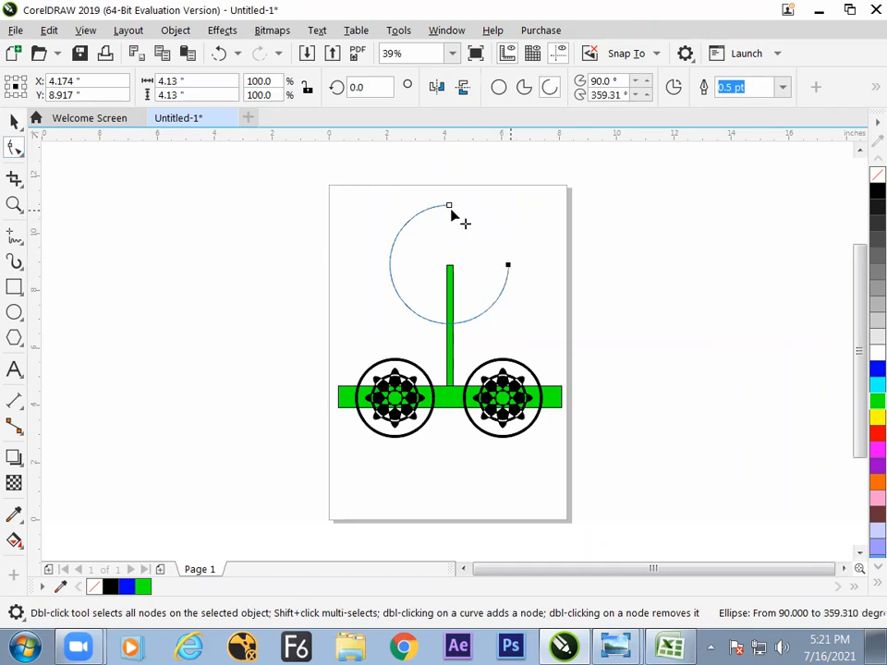
pyautogui.moveTo(508, 264)
pyautogui.mouseDown()
pyautogui.moveTo(491, 303)
pyautogui.moveTo(397, 296)
pyautogui.moveTo(388, 284)
pyautogui.moveTo(452, 208)
pyautogui.moveTo(489, 235)
pyautogui.moveTo(517, 275)
pyautogui.mouseUp()
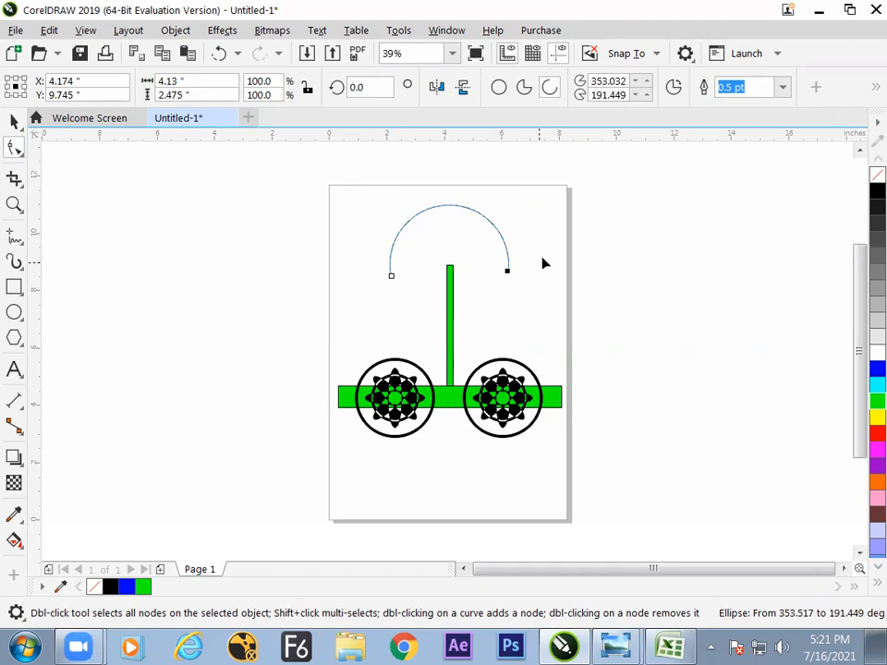
pyautogui.click(13, 122)
pyautogui.click(509, 247)
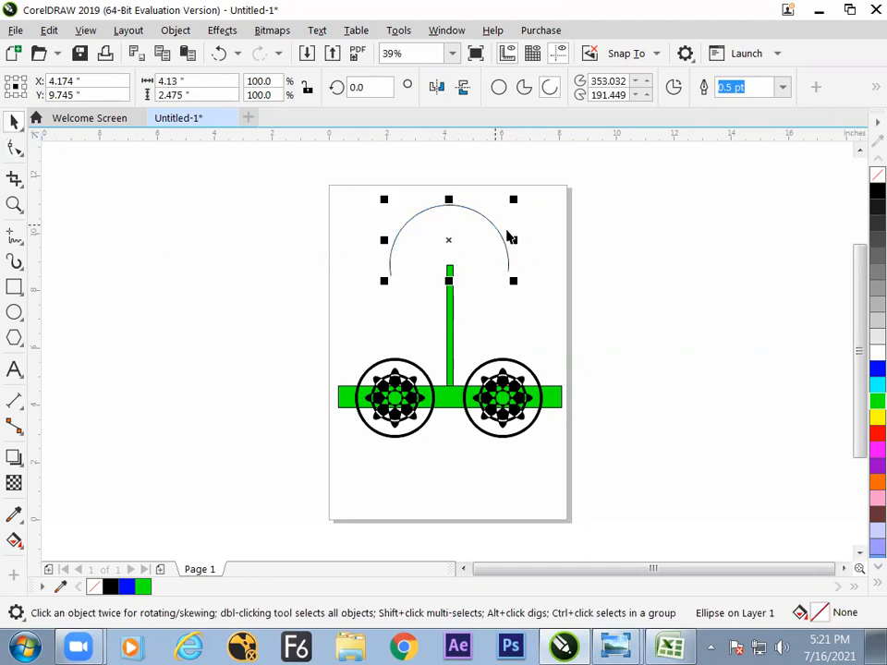
pyautogui.click(534, 255)
pyautogui.click(489, 227)
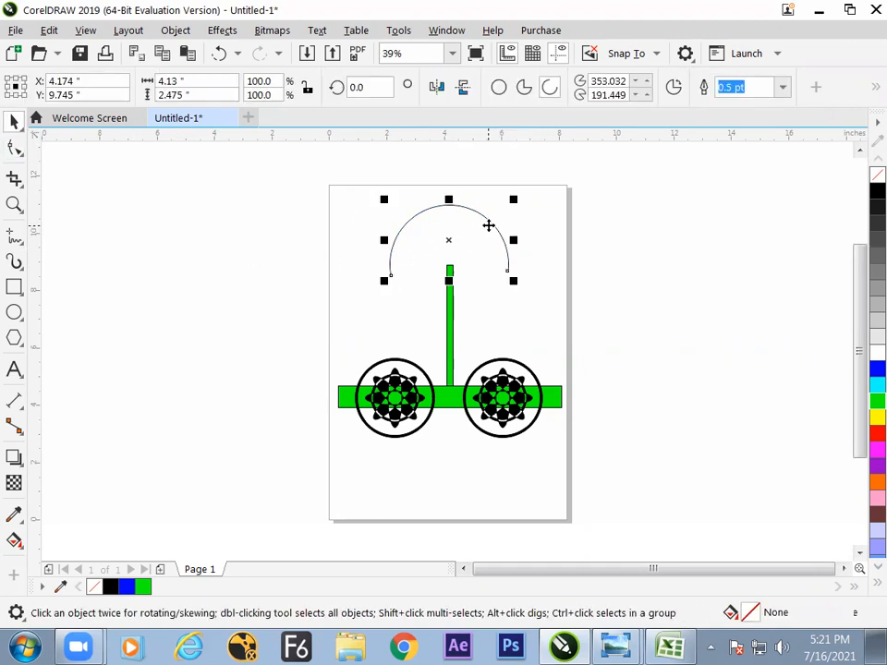
# Assign a black fill to the open arc and convert it to curves.
pyautogui.click(875, 193)
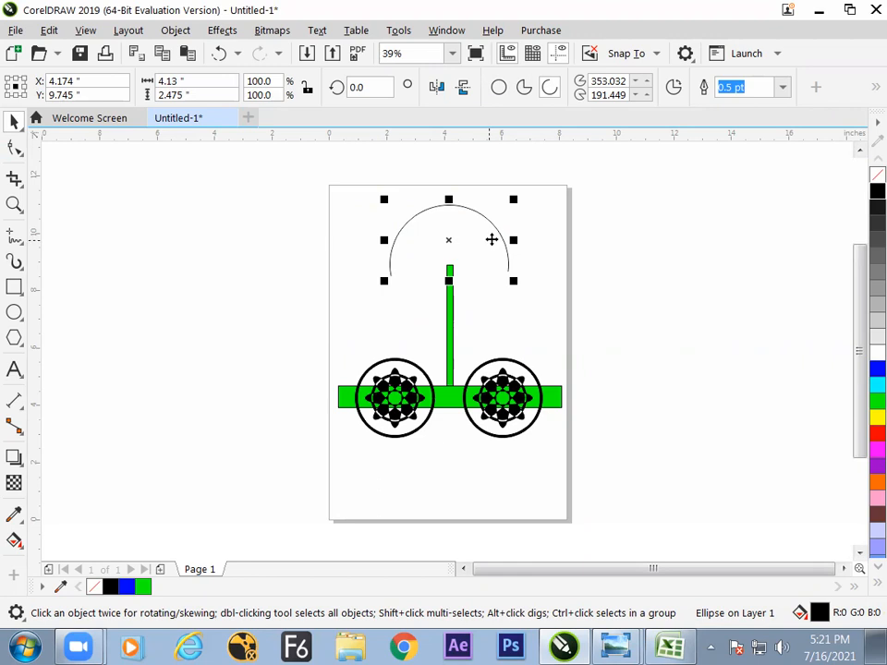
pyautogui.click(544, 243)
pyautogui.click(487, 241)
pyautogui.rightClick(469, 227)
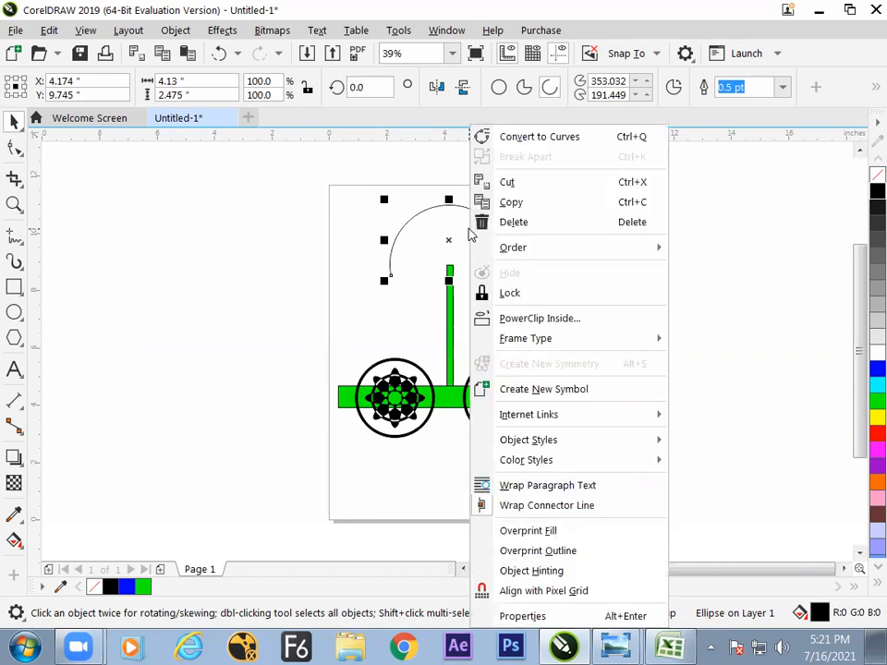
pyautogui.click(525, 139)
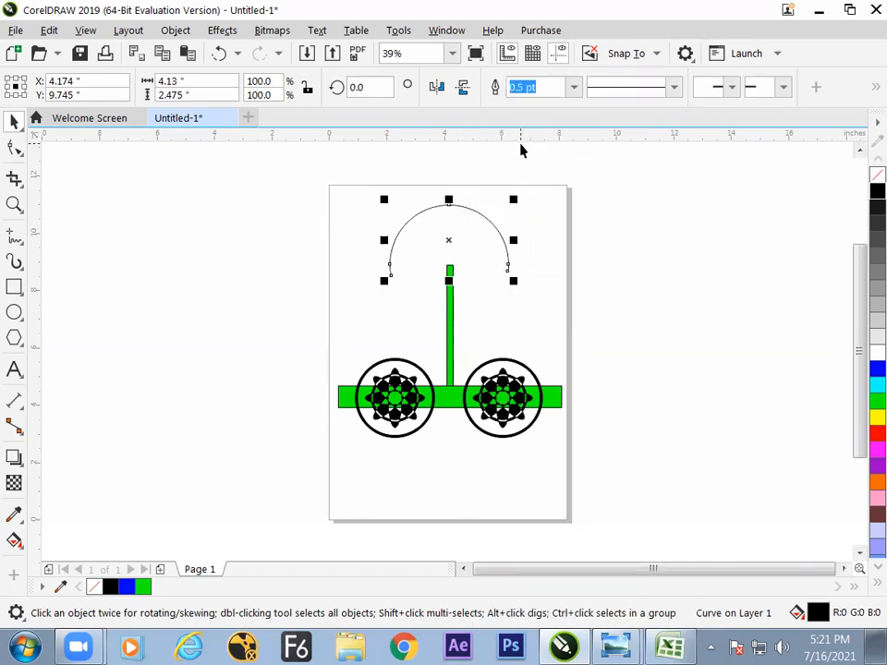
# Close the arc's curve with a straight line between its two end nodes.
pyautogui.click(13, 150)
pyautogui.moveTo(517, 300); pyautogui.dragTo(520, 303)
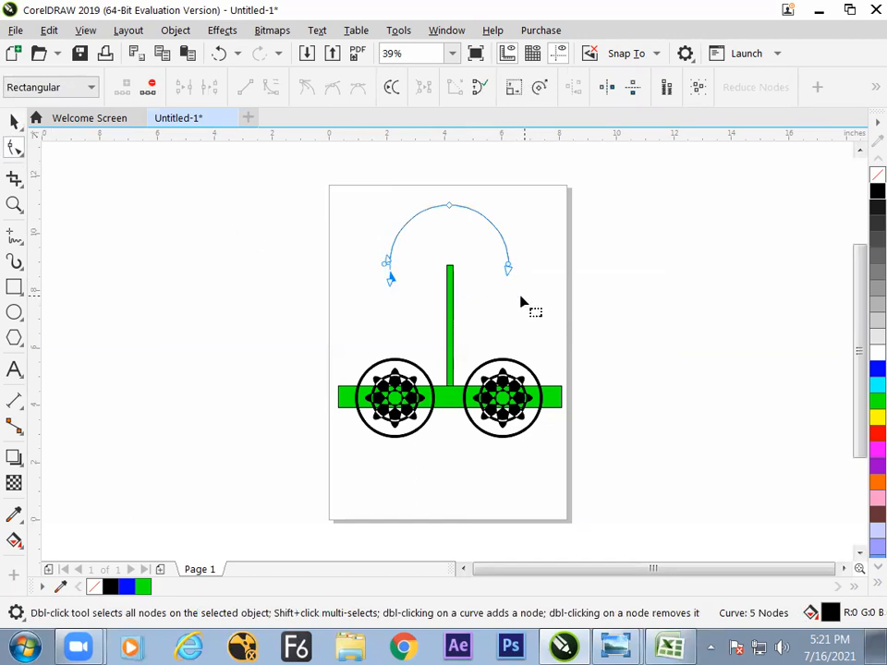
pyautogui.click(480, 87)
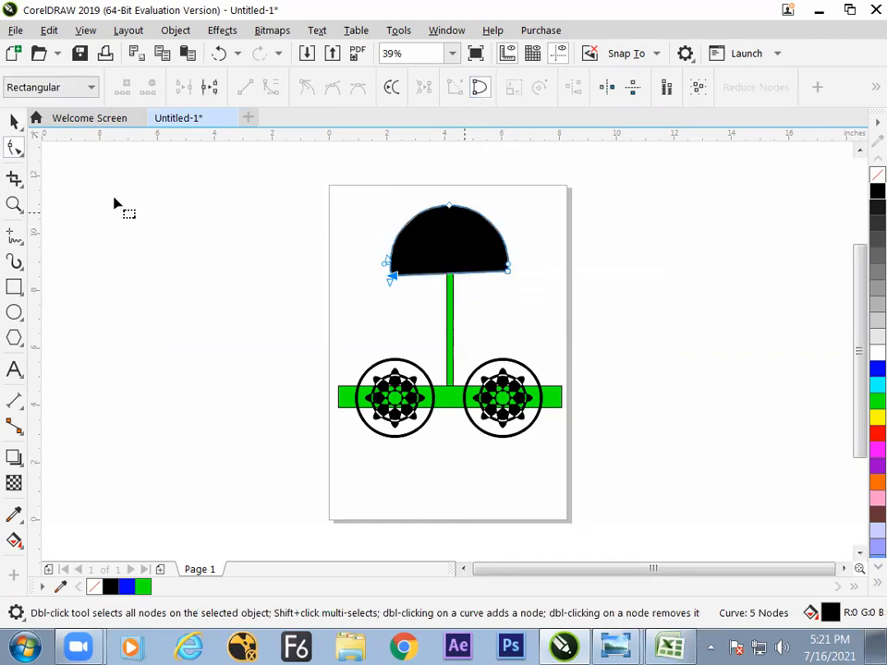
pyautogui.click(14, 121)
# Delete the black dome with the slanted lower edge.
pyautogui.click(206, 244)
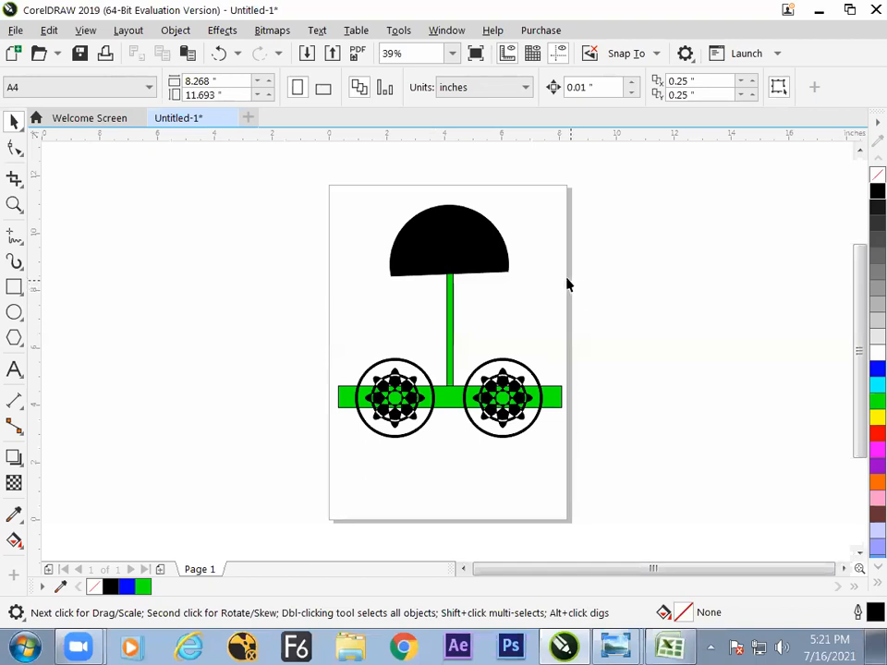
pyautogui.click(488, 260)
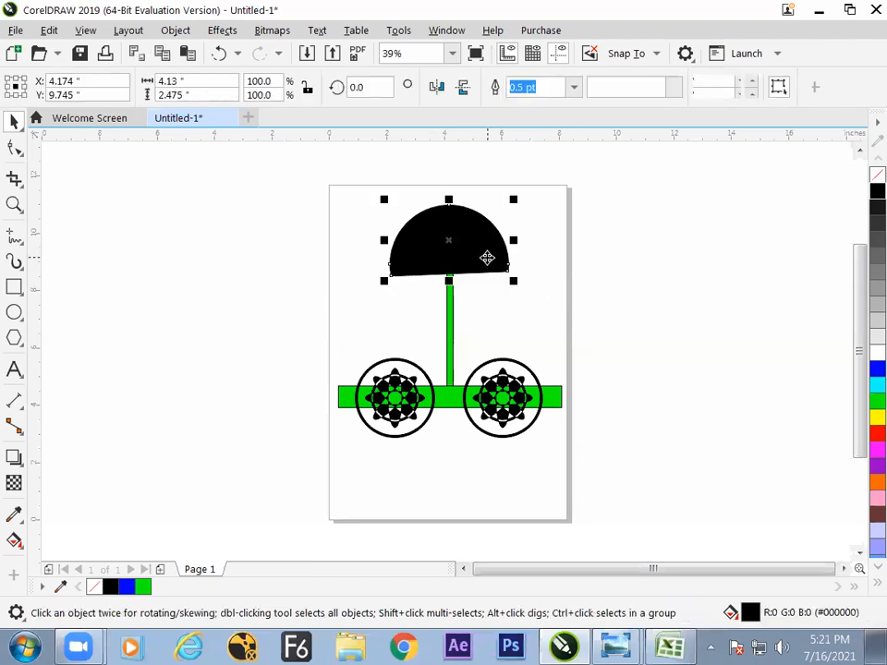
pyautogui.press('Delete')
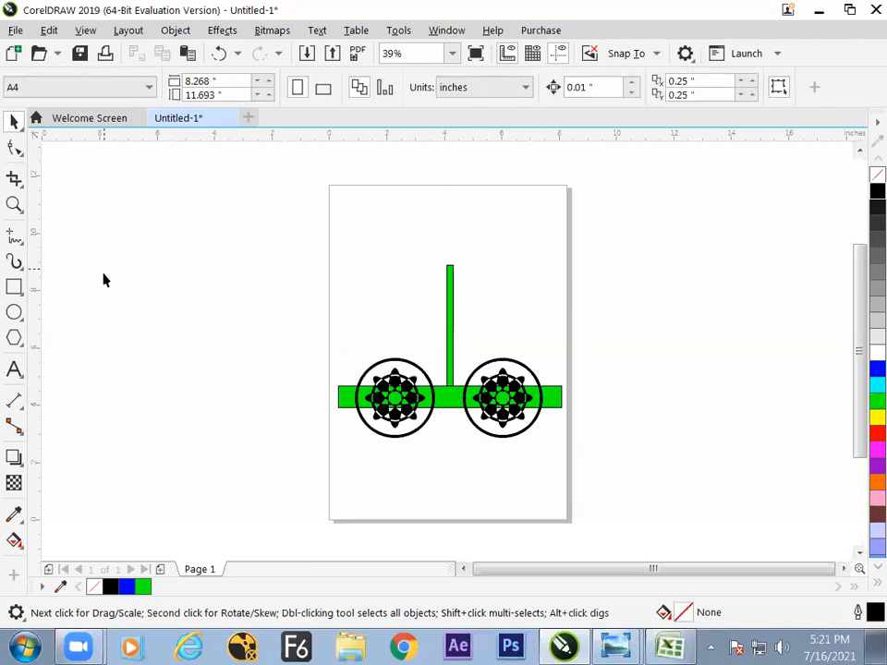
# Draw a circle about 3.11 in in diameter centred on the upper end of the vertical green bar.
pyautogui.press('F7')
pyautogui.moveTo(450, 268); pyautogui.dragTo(497, 299)
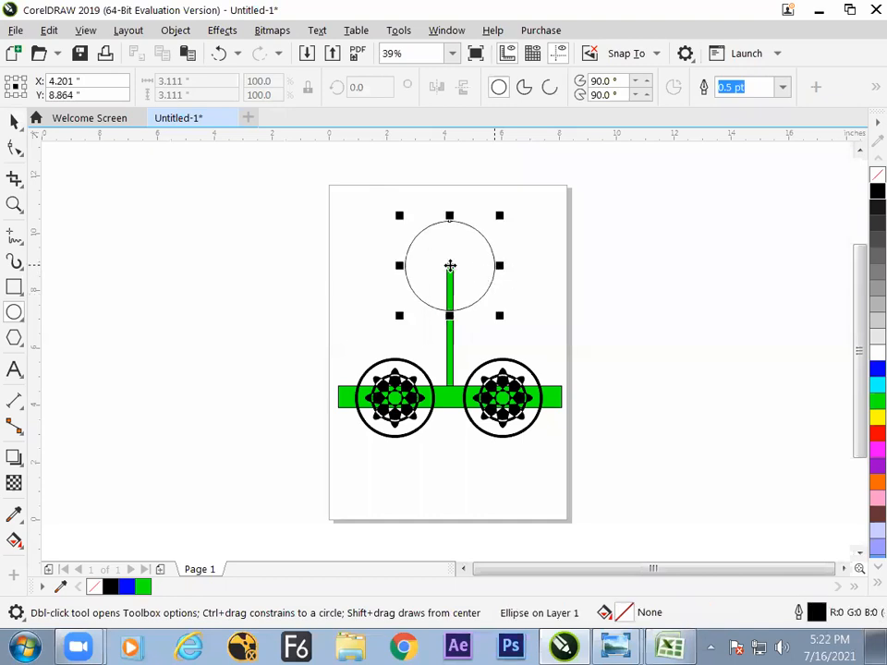
pyautogui.press('space')
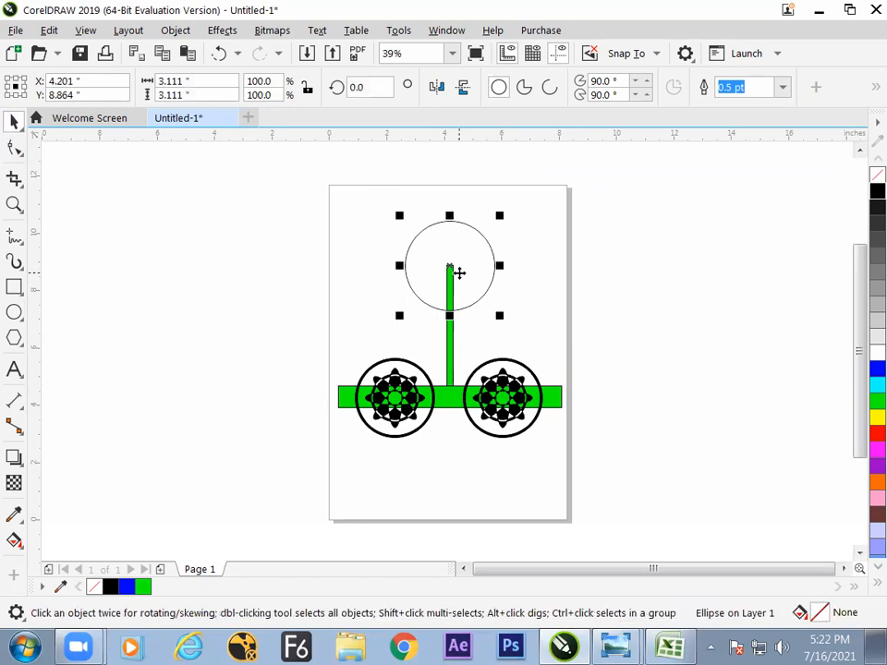
# Turn the circle into an arc ending at 180 degrees and enlarge it about its centre to about 4.99 in wide by 2.49 in high.
pyautogui.click(550, 89)
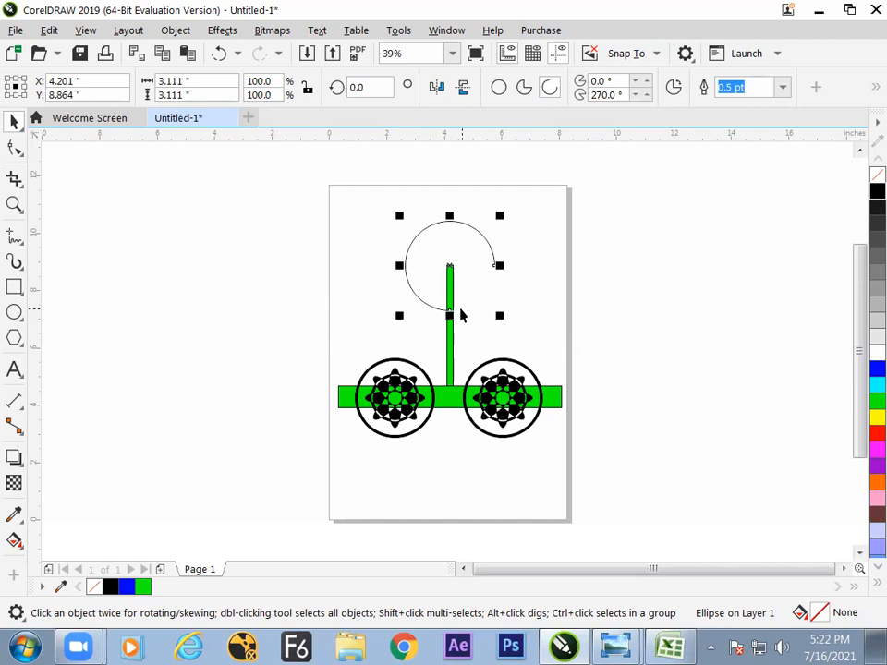
pyautogui.click(622, 95)
pyautogui.write('180')
pyautogui.press('Return')
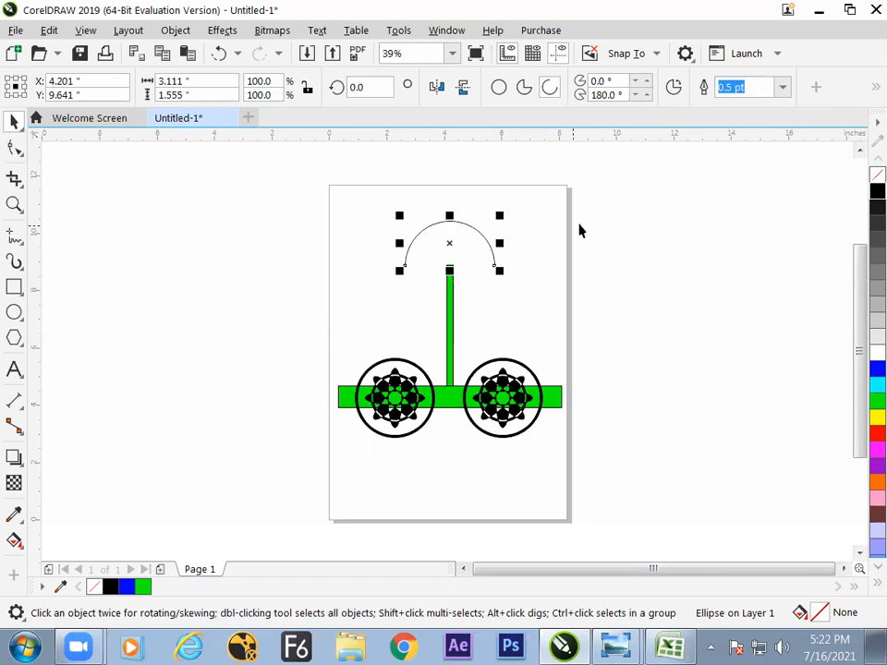
pyautogui.click(350, 335)
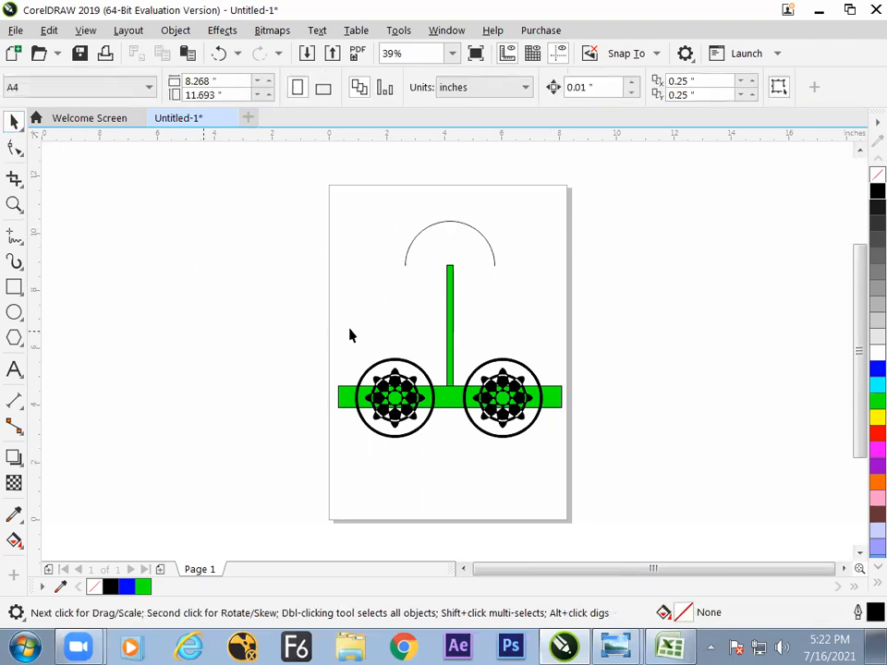
pyautogui.click(474, 233)
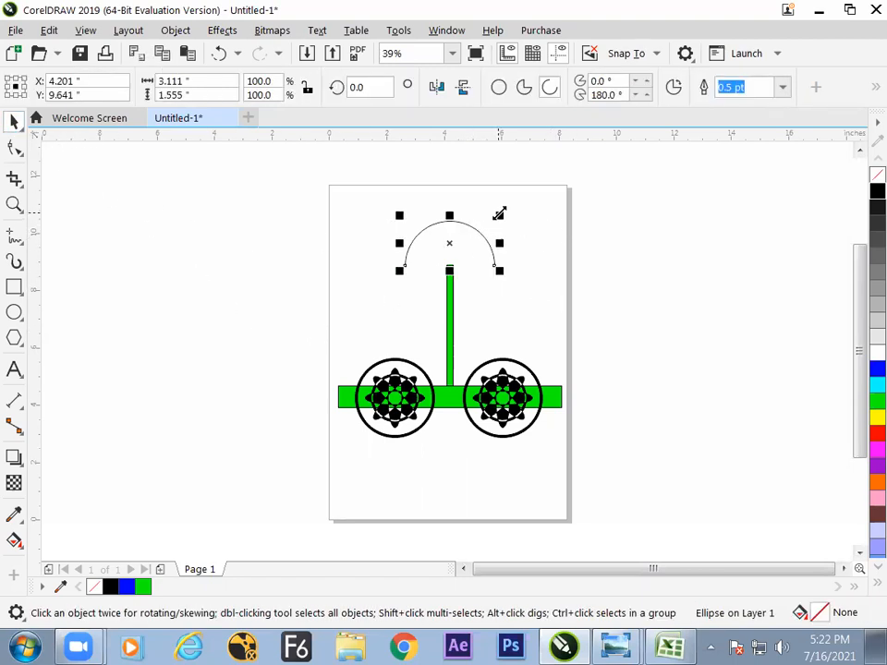
pyautogui.moveTo(499, 214); pyautogui.dragTo(527, 199)
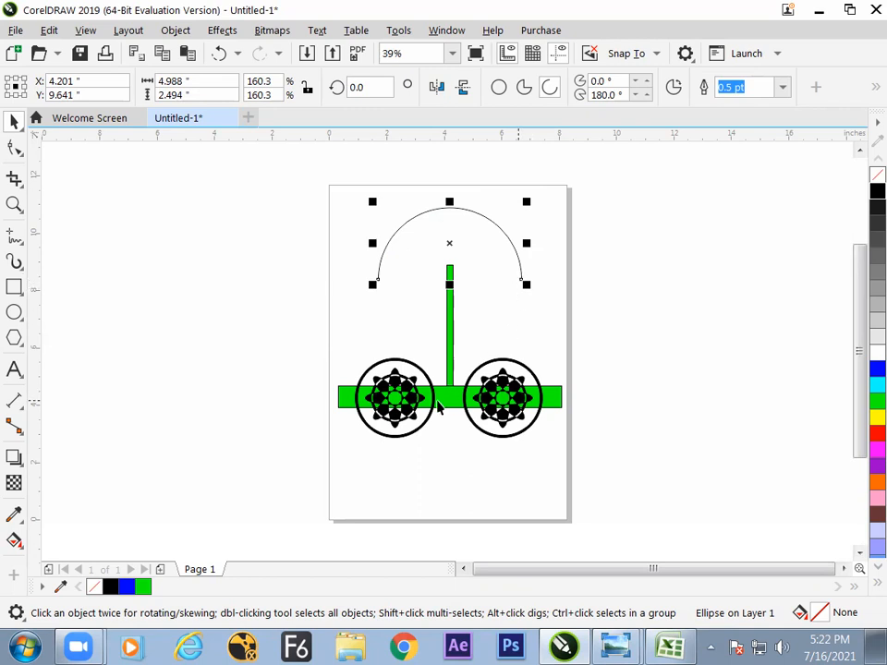
# Convert the arc to curves and close it with a straight line between its two end nodes.
pyautogui.click(176, 30)
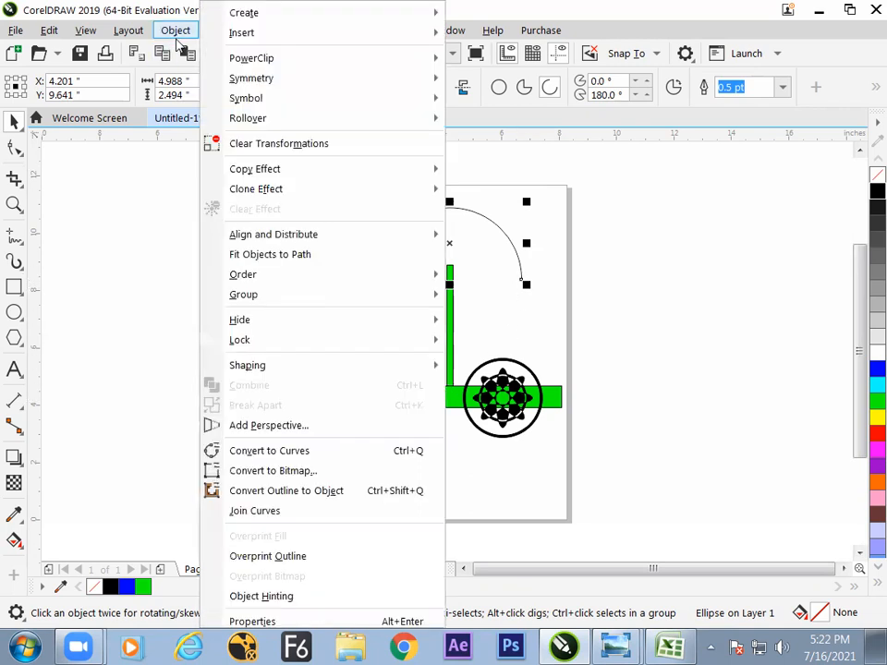
pyautogui.click(277, 451)
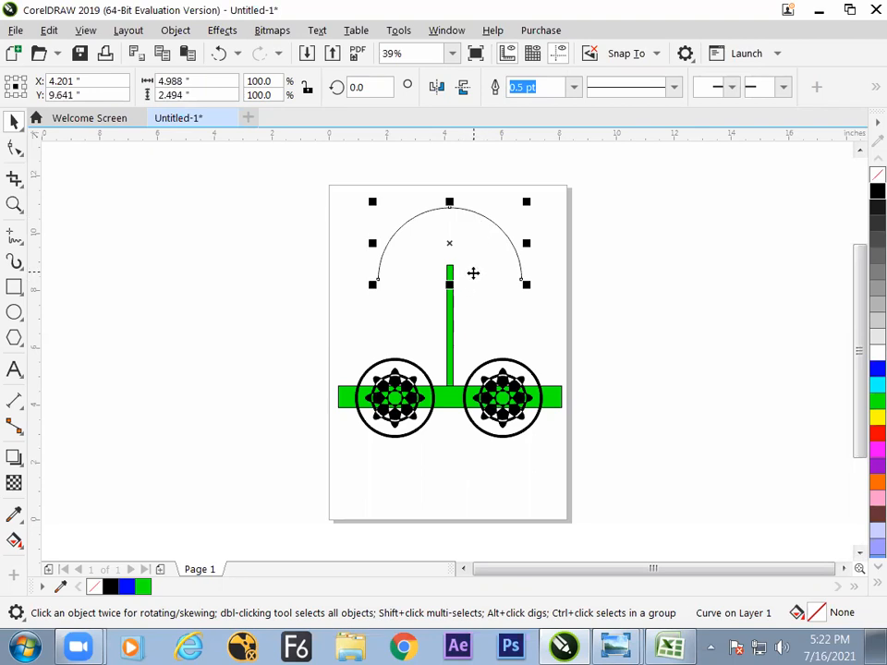
pyautogui.click(13, 148)
pyautogui.moveTo(352, 273); pyautogui.dragTo(528, 298)
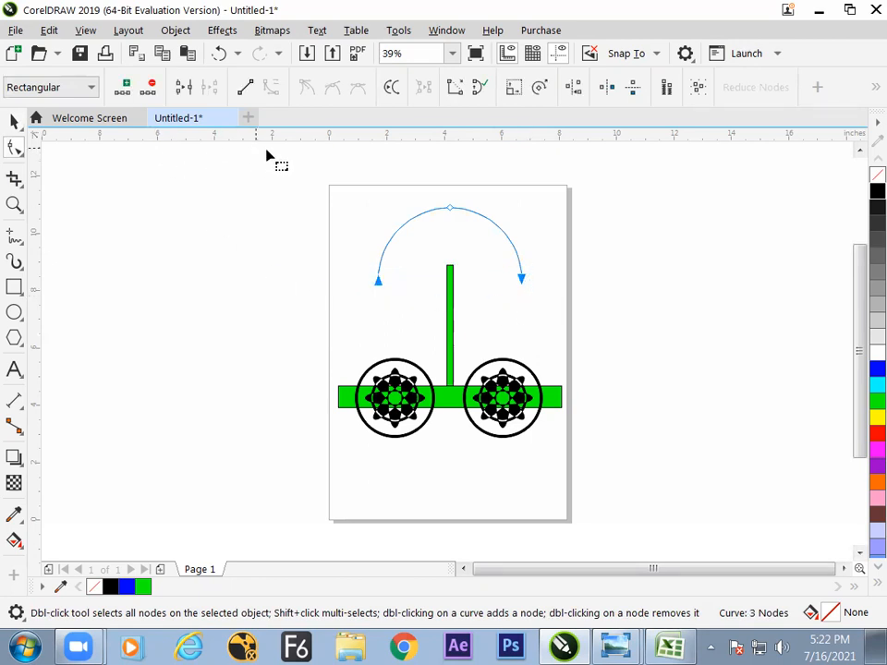
pyautogui.click(458, 92)
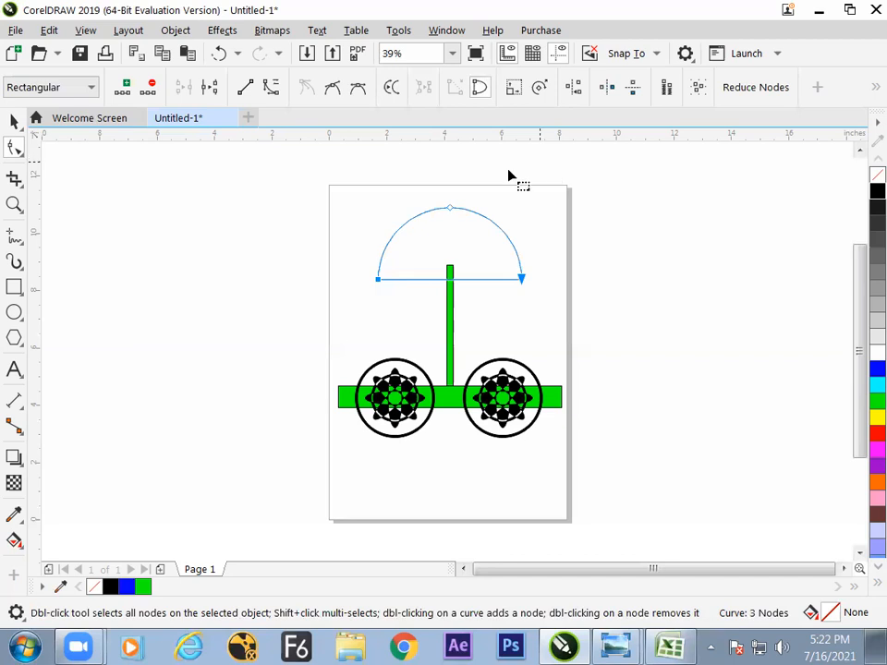
# Fill the closed half circle above the vertical bar with black.
pyautogui.press('space')
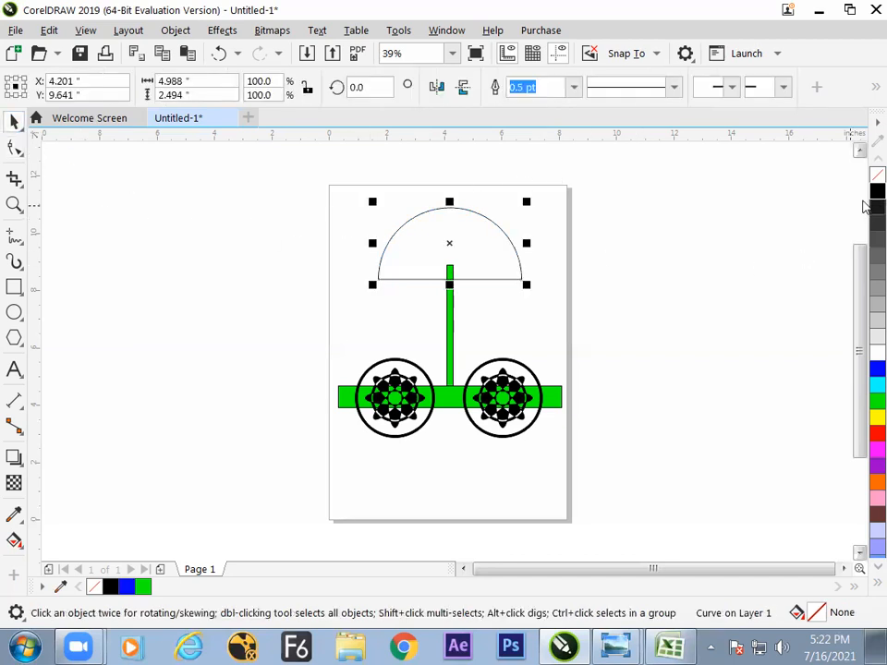
pyautogui.click(875, 192)
pyautogui.click(729, 256)
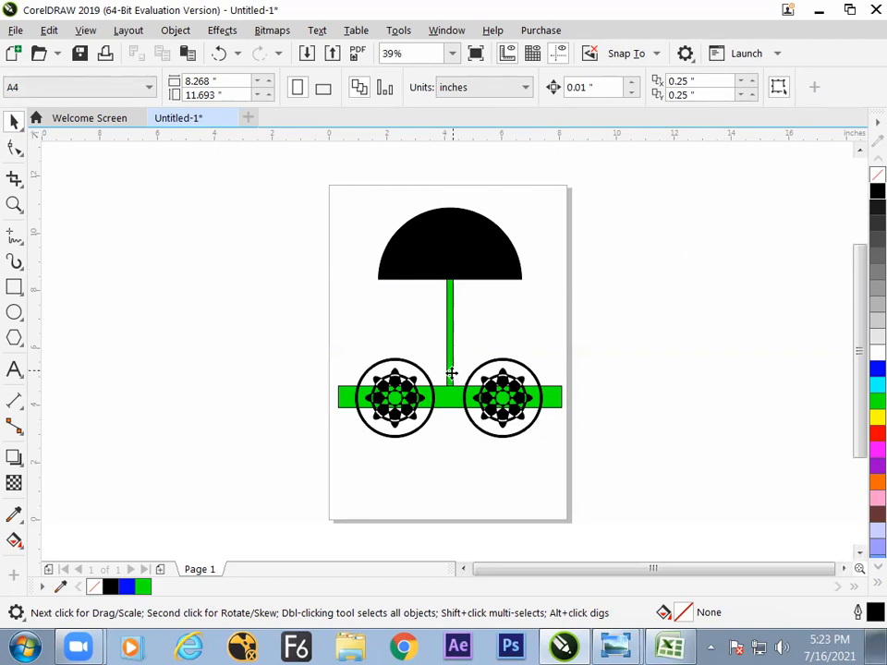
# Make a mirrored copy of the vertical bar upward from its upper end, about 2.41 in tall, projecting above the black dome.
pyautogui.click(451, 373)
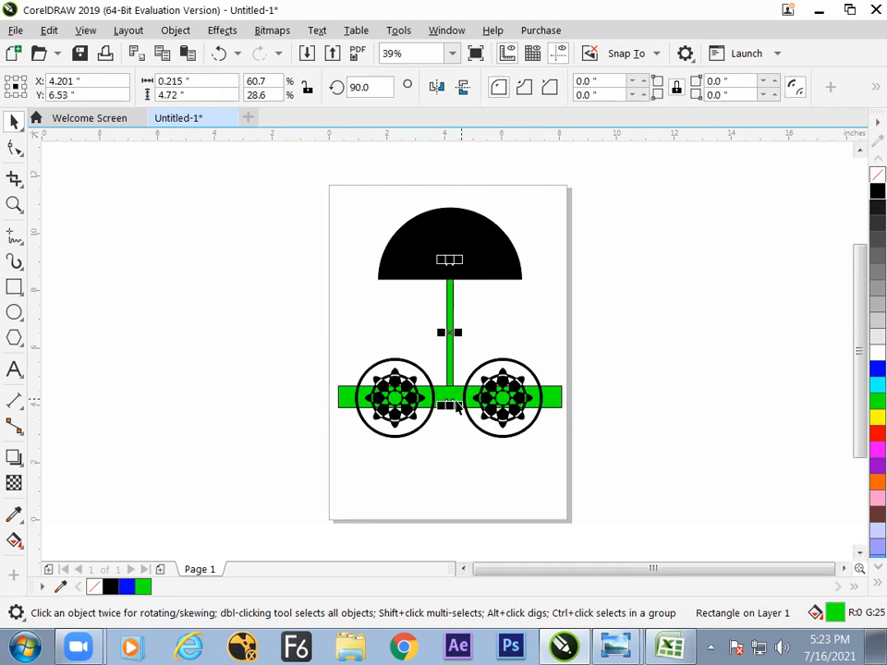
pyautogui.moveTo(449, 404); pyautogui.dragTo(449, 191)
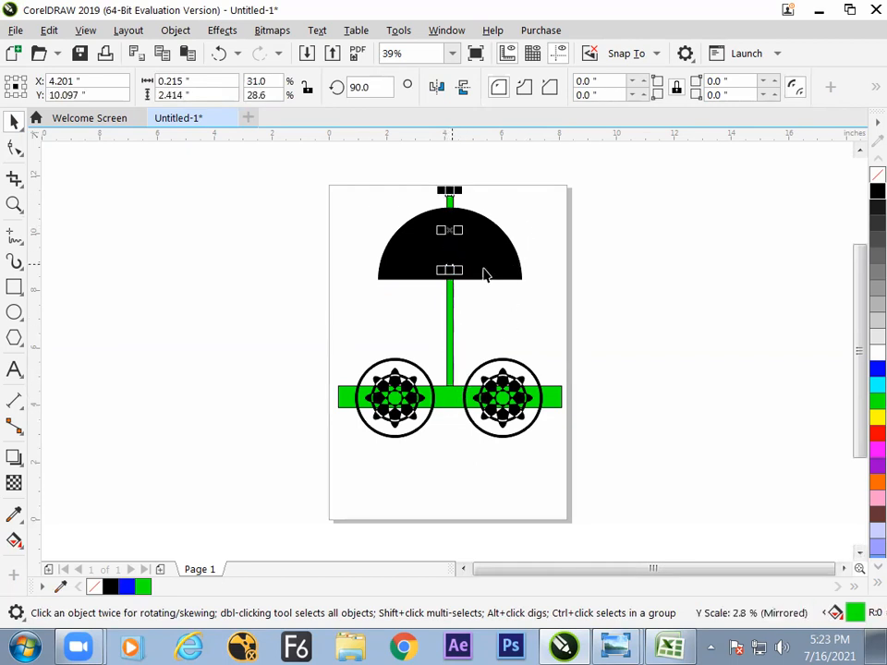
pyautogui.click(515, 214)
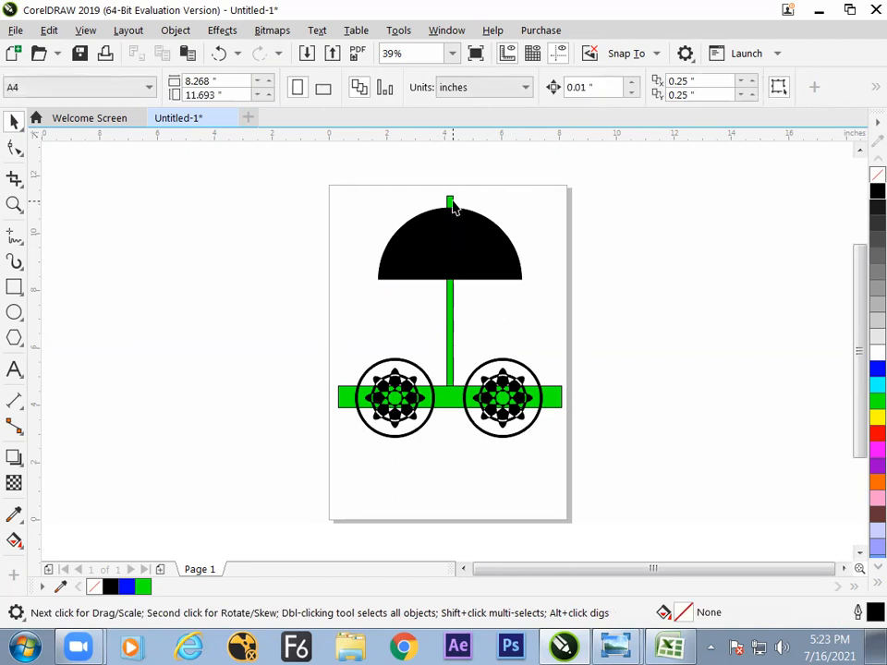
# Shorten the copied bar above the dome from its lower end to about 0.64 in and convert it to curves.
pyautogui.click(452, 205)
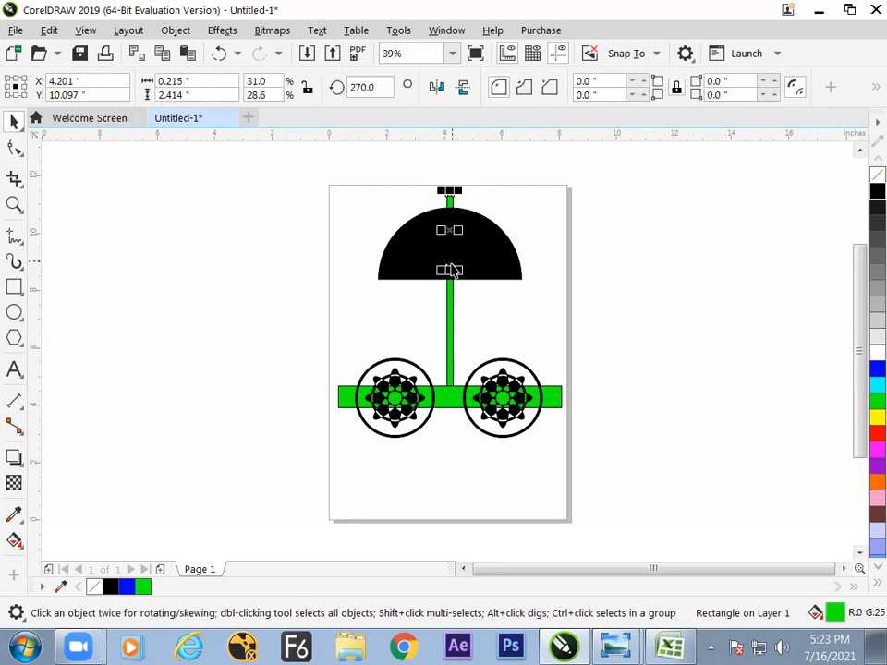
pyautogui.moveTo(450, 269); pyautogui.dragTo(453, 214)
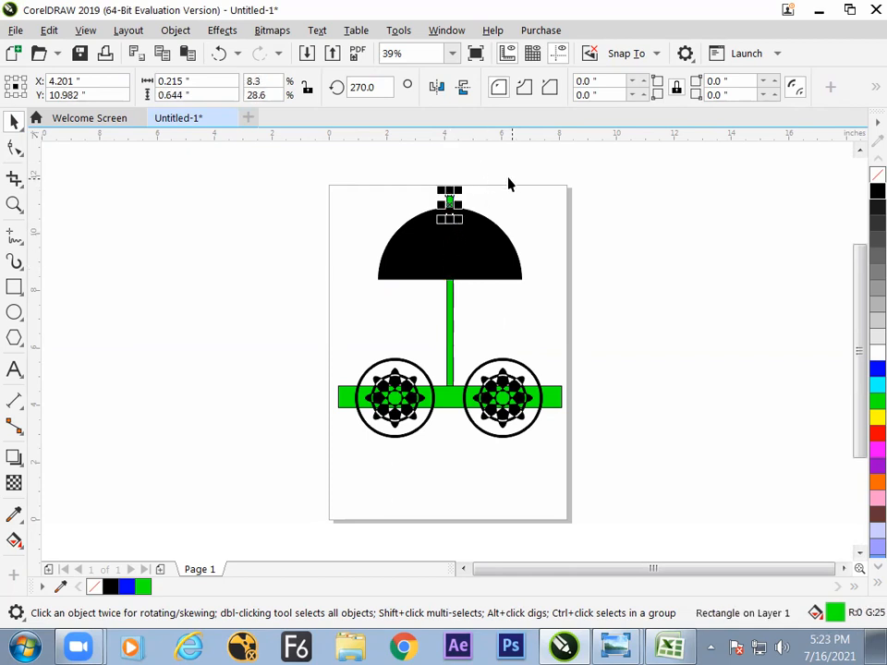
pyautogui.click(176, 31)
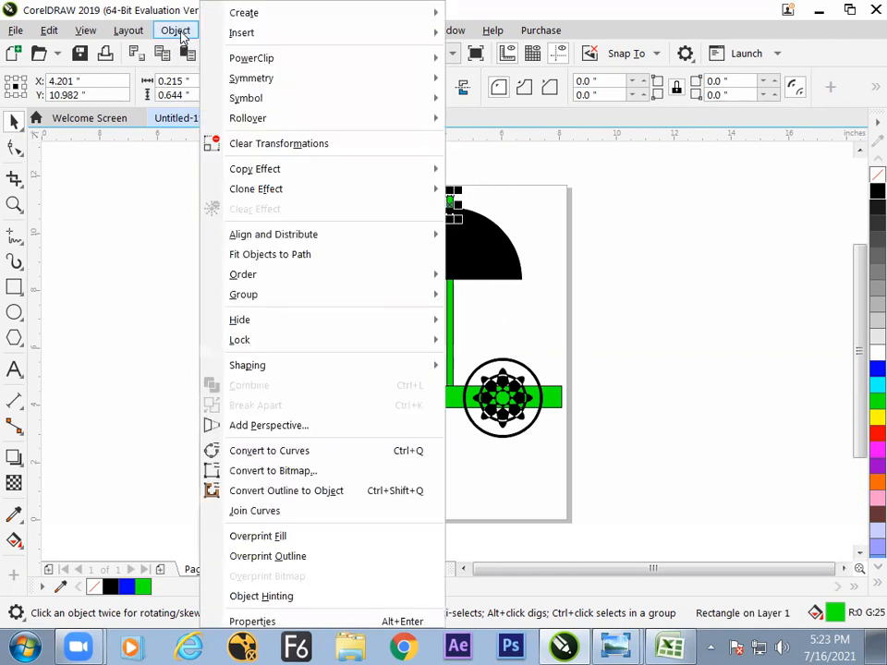
pyautogui.click(288, 452)
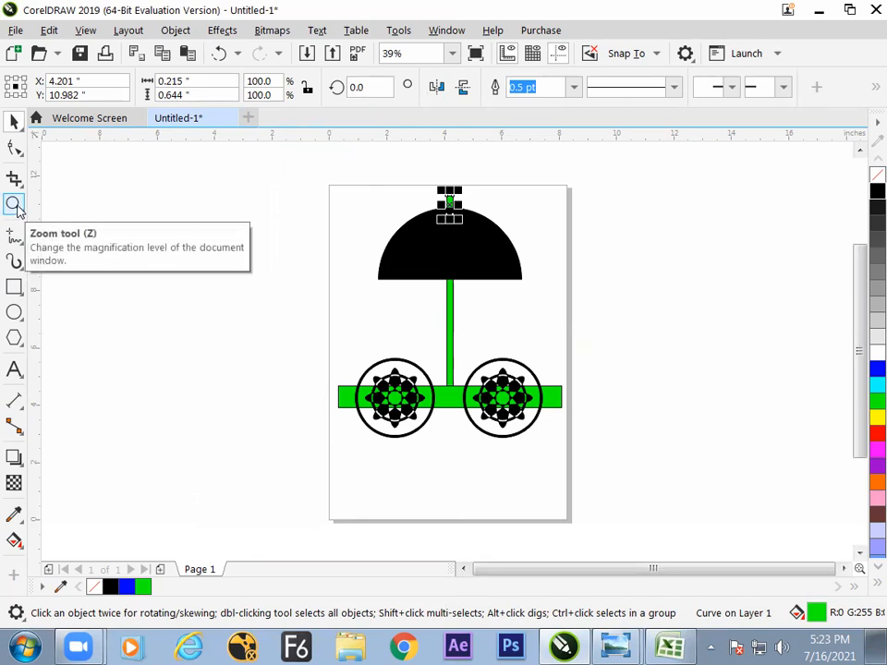
# Select the two upper nodes of the short green bar above the dome with the Shape tool.
pyautogui.click(15, 205)
pyautogui.moveTo(408, 182); pyautogui.dragTo(509, 249)
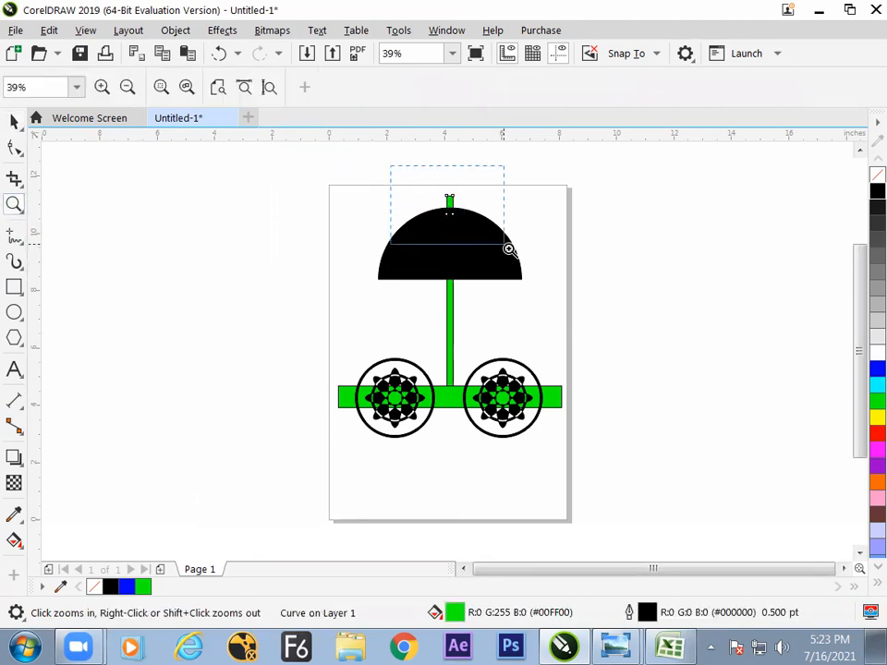
pyautogui.click(15, 151)
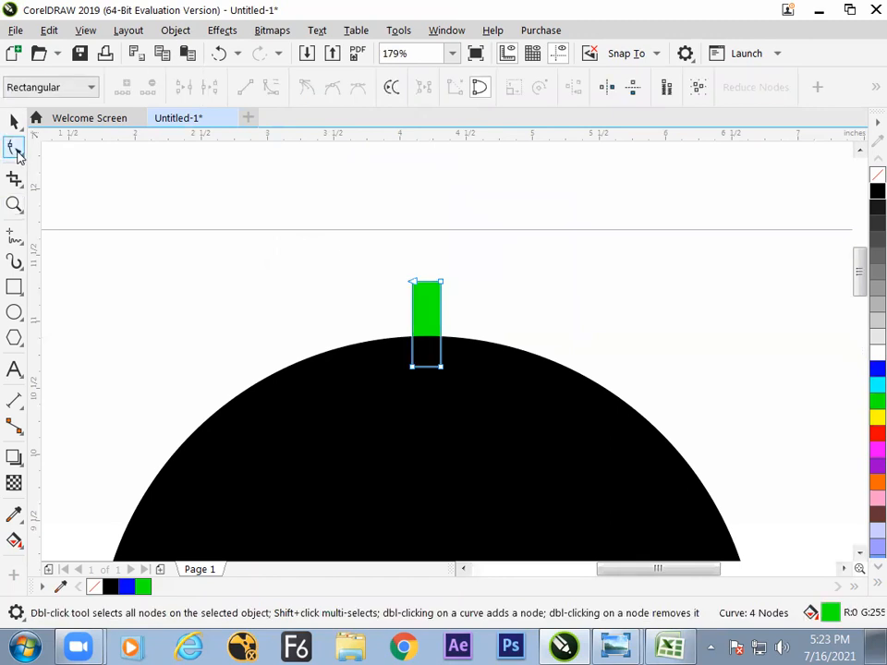
pyautogui.moveTo(401, 273); pyautogui.dragTo(455, 309)
pyautogui.moveTo(386, 263); pyautogui.dragTo(464, 292)
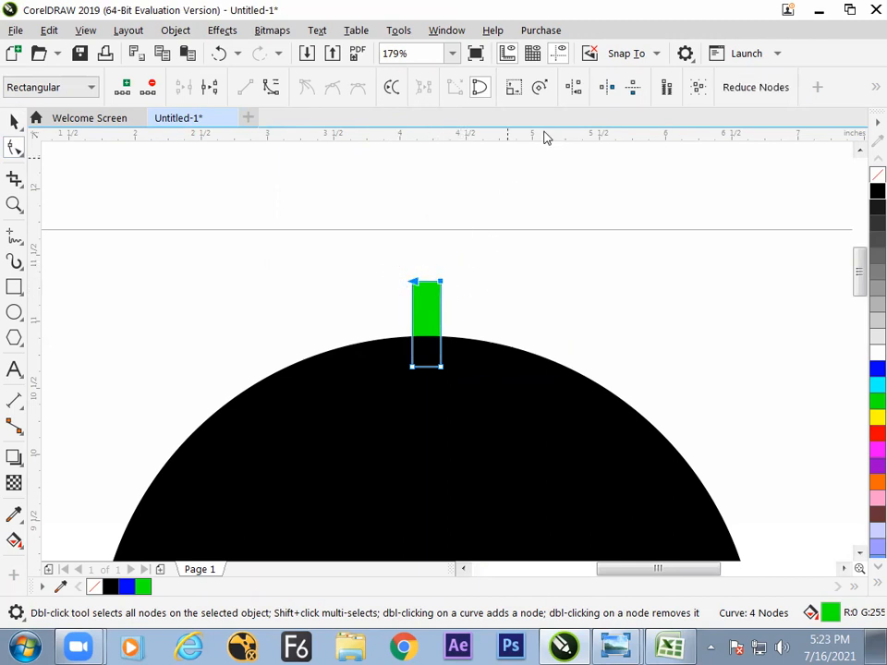
pyautogui.click(573, 90)
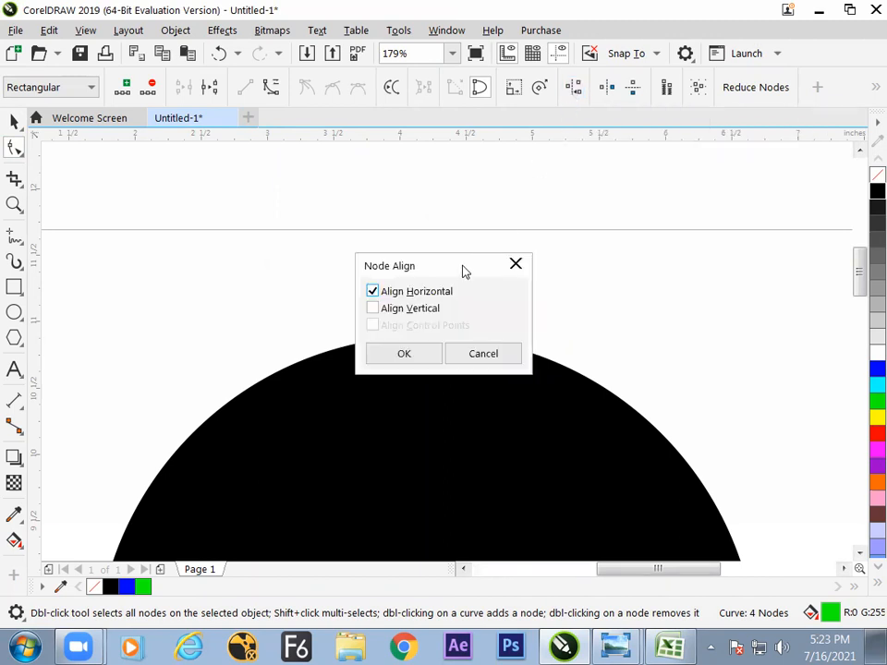
pyautogui.moveTo(464, 270); pyautogui.dragTo(587, 209)
pyautogui.click(497, 248)
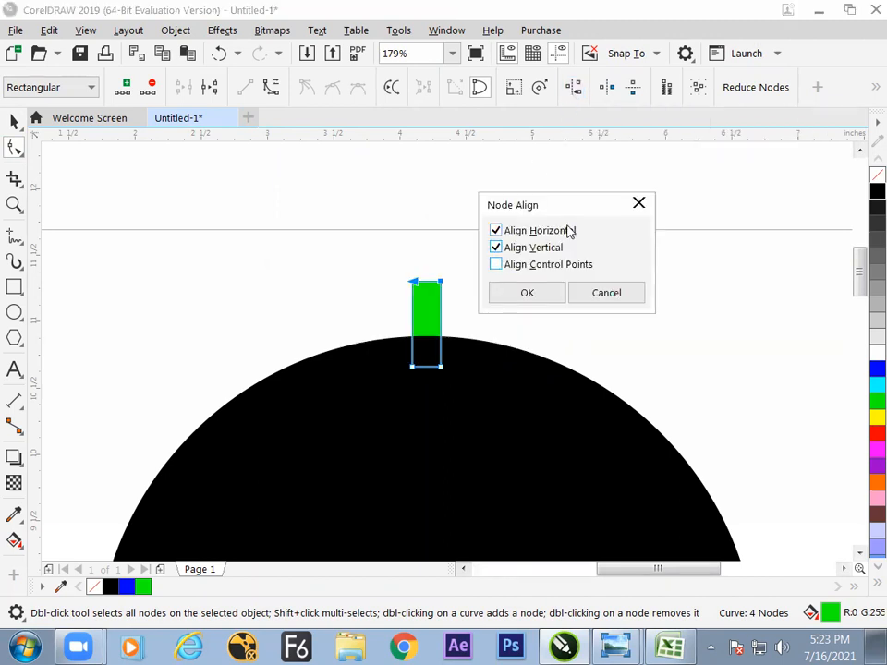
pyautogui.click(637, 204)
# Align the short bar's two upper nodes horizontally and vertically, including control points, to merge them into one tip.
pyautogui.moveTo(396, 264); pyautogui.dragTo(495, 305)
pyautogui.click(573, 87)
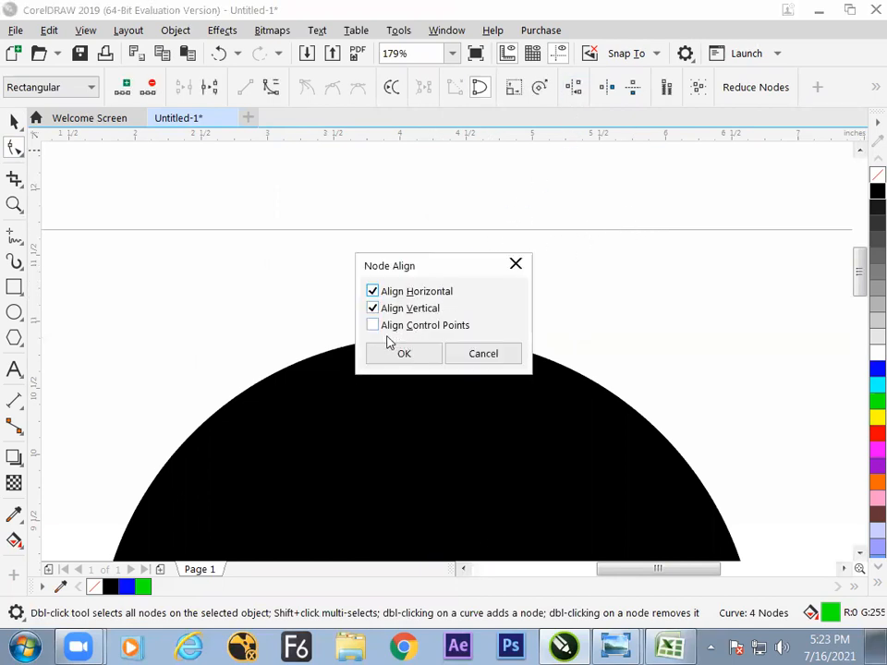
pyautogui.click(374, 328)
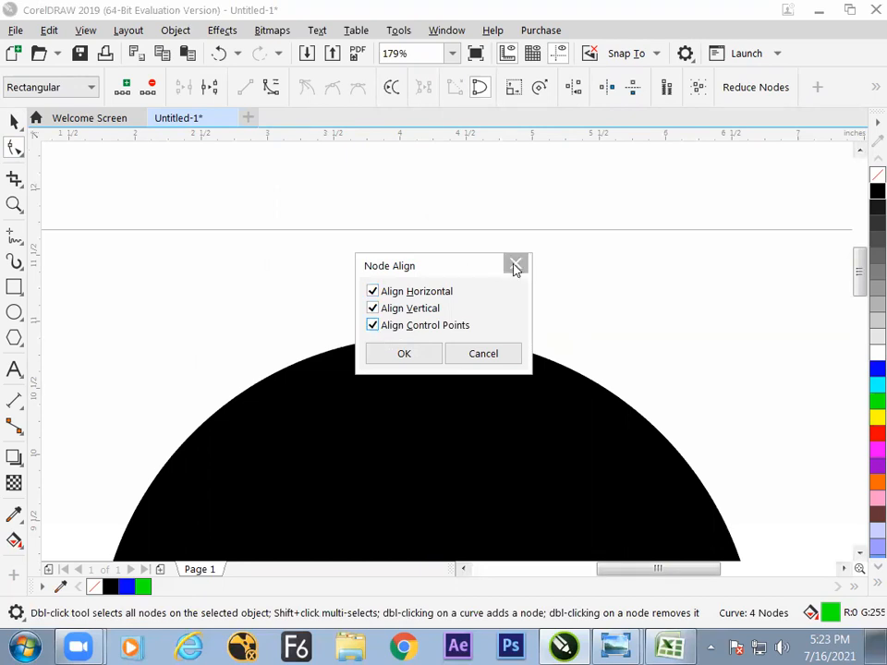
pyautogui.click(405, 354)
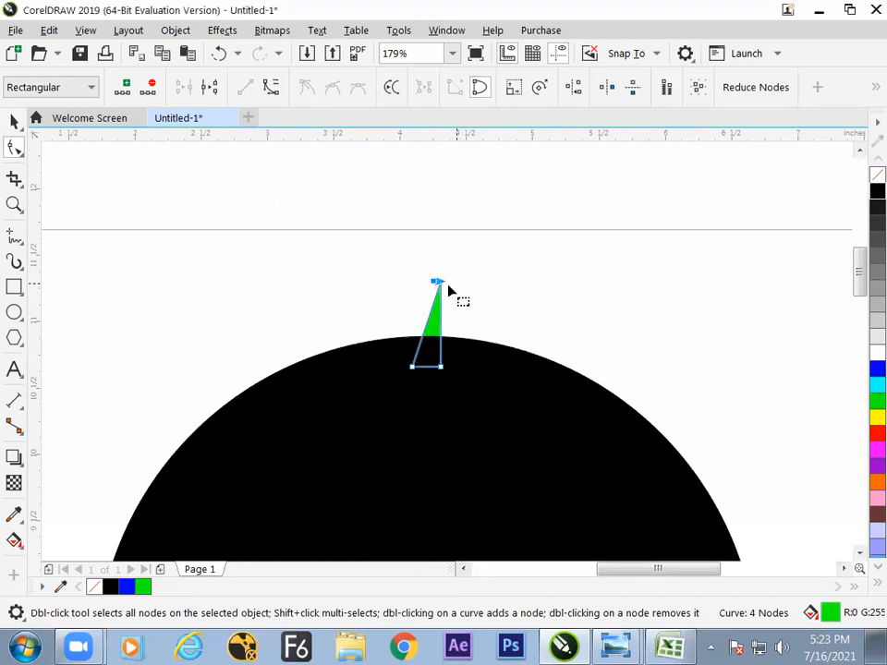
pyautogui.click(14, 121)
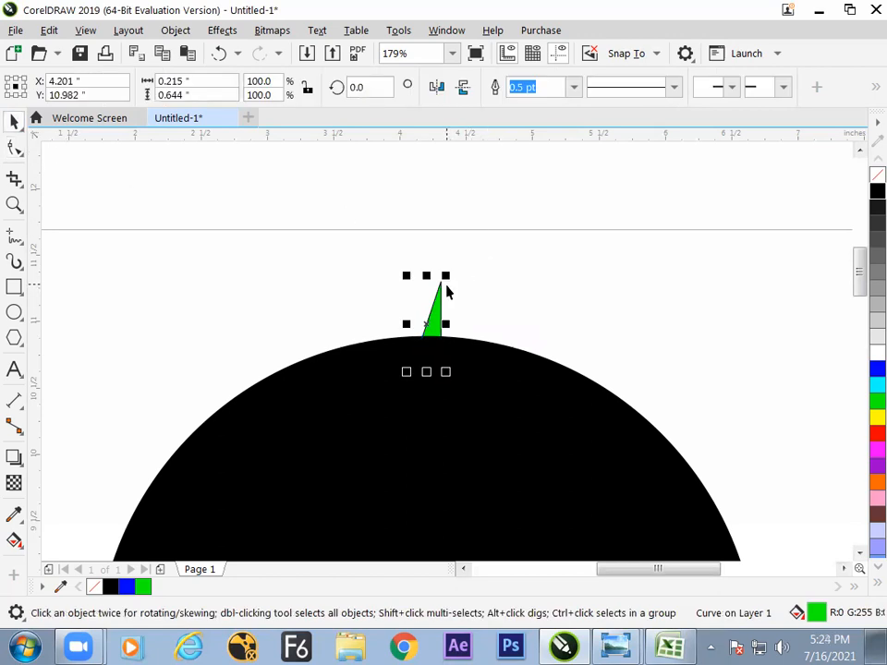
# Move the spike's tip nodes to the middle of its base, forming a centred point about 0.63 in tall.
pyautogui.press('F10')
pyautogui.moveTo(422, 266)
pyautogui.mouseDown()
pyautogui.moveTo(462, 288)
pyautogui.moveTo(426, 286)
pyautogui.mouseUp()
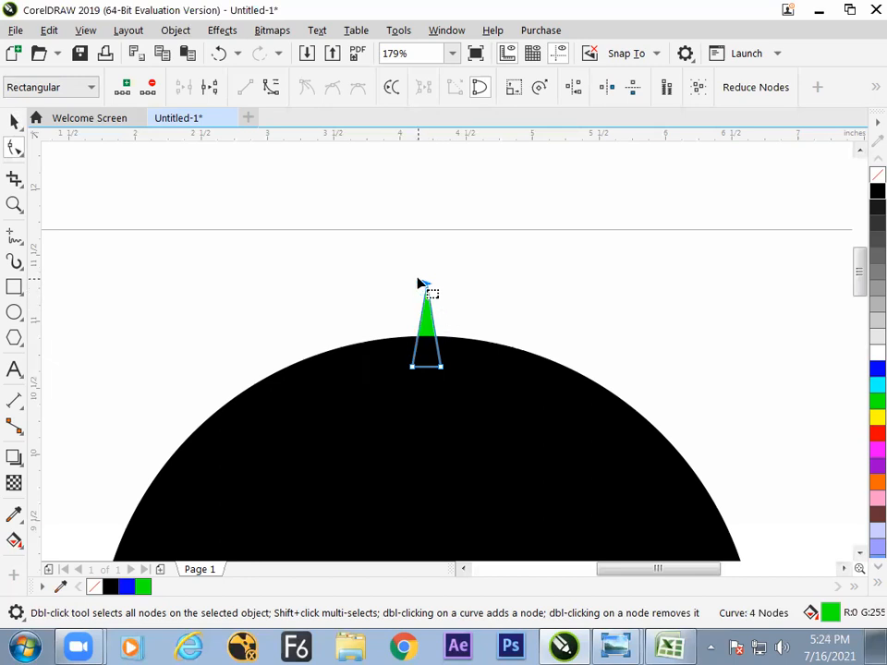
pyautogui.moveTo(410, 269)
pyautogui.mouseDown()
pyautogui.moveTo(447, 298)
pyautogui.moveTo(421, 287)
pyautogui.mouseUp()
pyautogui.click(15, 121)
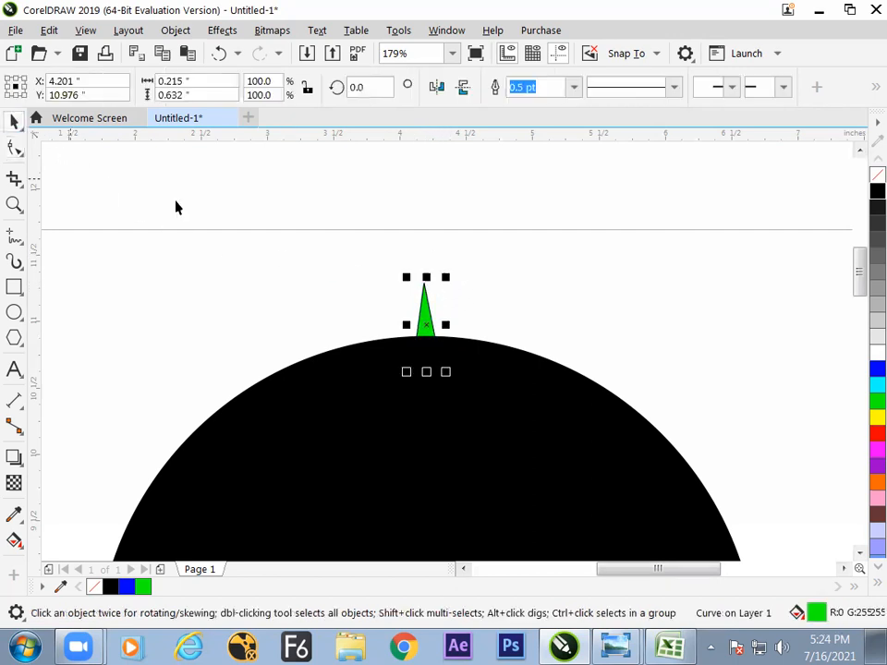
pyautogui.click(489, 222)
# Nudge the green spike upward so its centre sits at Y 11.206 in above the black dome.
pyautogui.press('F4')
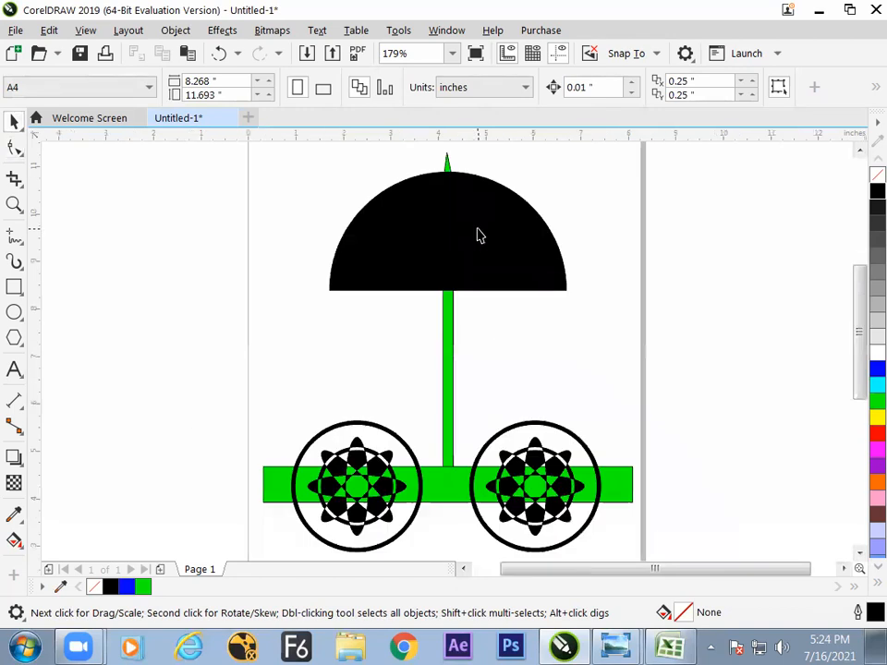
pyautogui.click(447, 164)
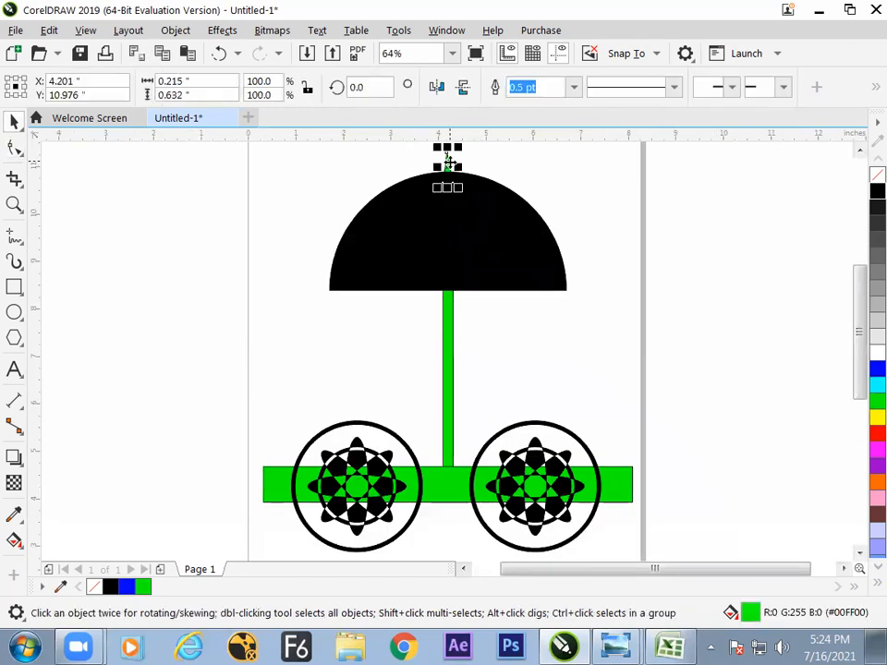
pyautogui.press('Up')
pyautogui.press('Up')
pyautogui.press('Up')
pyautogui.press('Up')
pyautogui.press('Up')
pyautogui.press('Up')
pyautogui.press('Up')
pyautogui.press('Up')
pyautogui.press('Up')
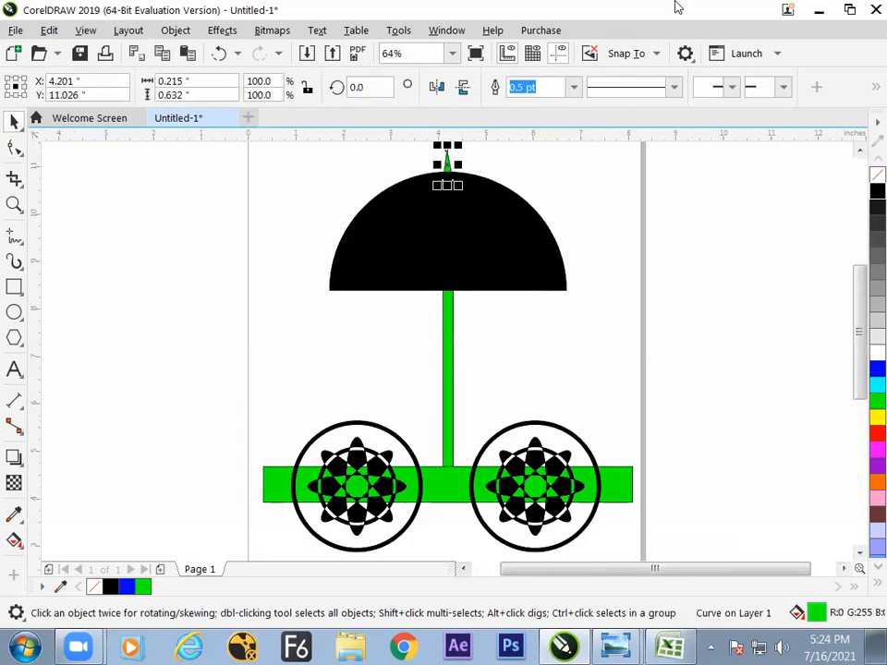
pyautogui.press('Up')
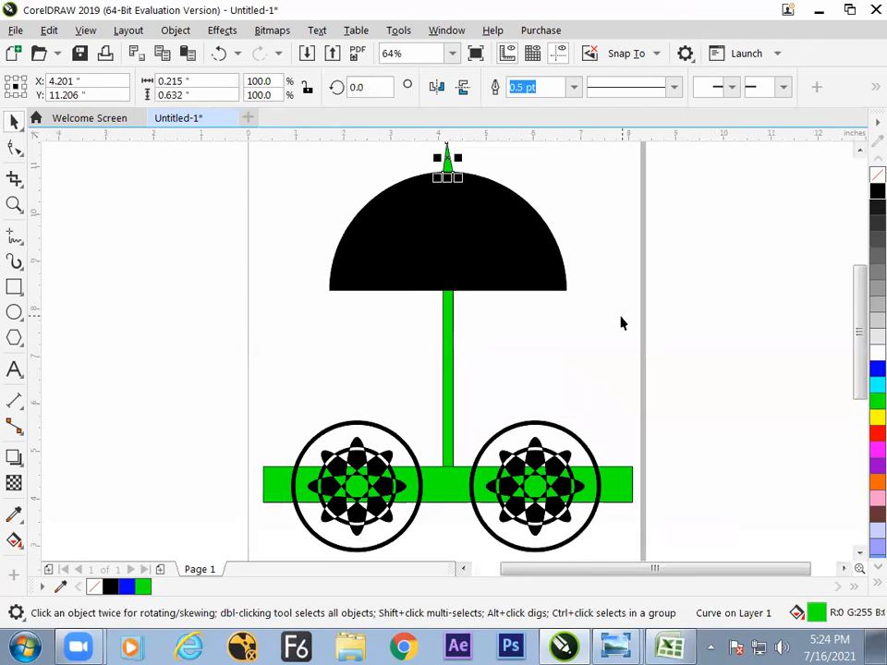
pyautogui.click(585, 351)
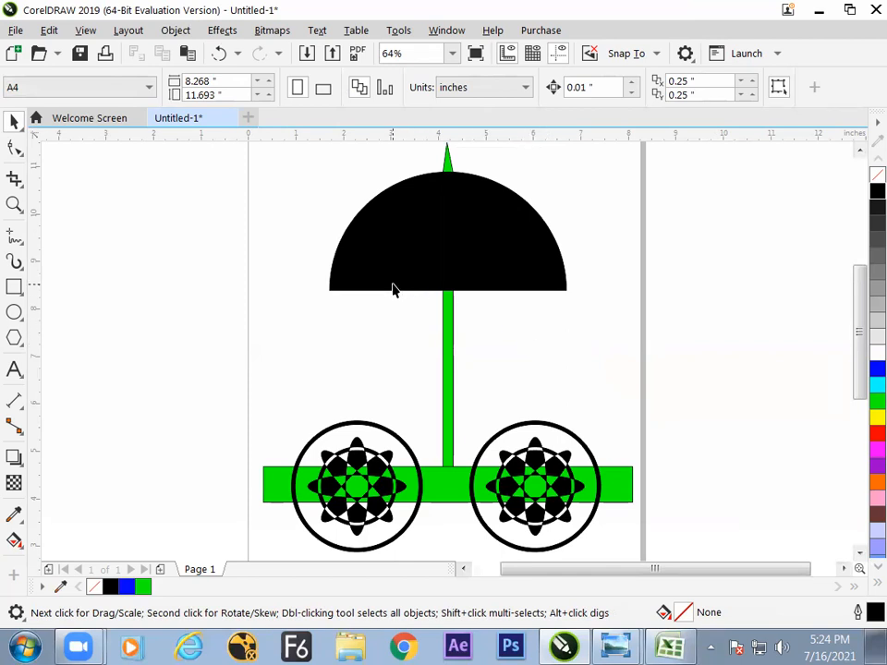
# Draw a straight horizontal Freehand line about 4.95 in long just below the dome, spanning its width.
pyautogui.click(393, 288)
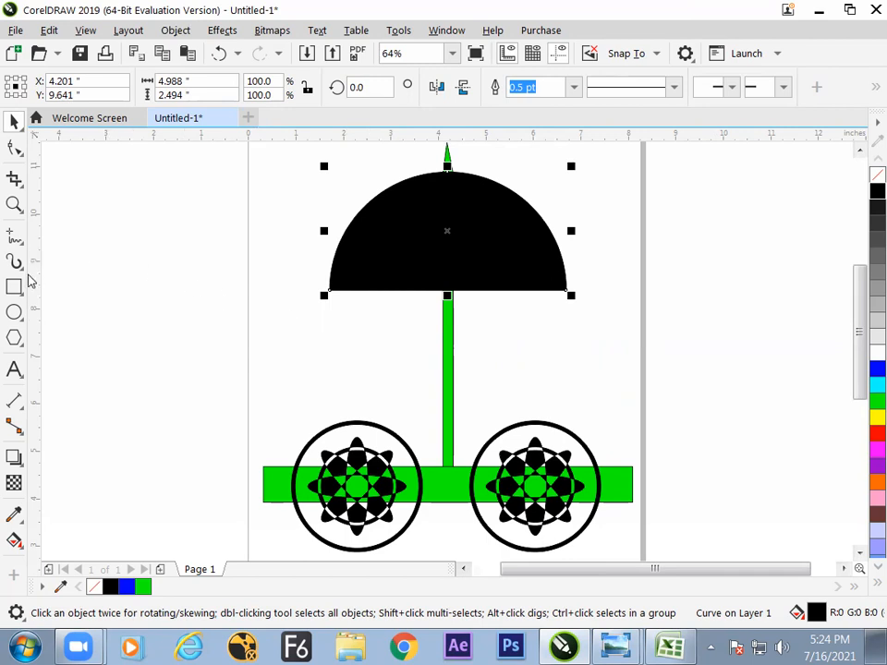
pyautogui.click(13, 238)
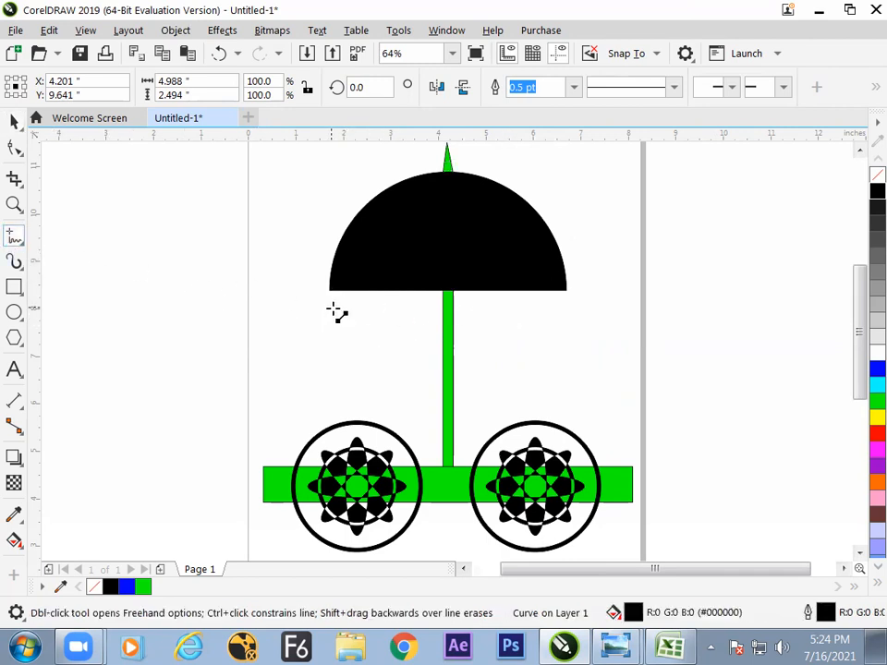
pyautogui.click(331, 307)
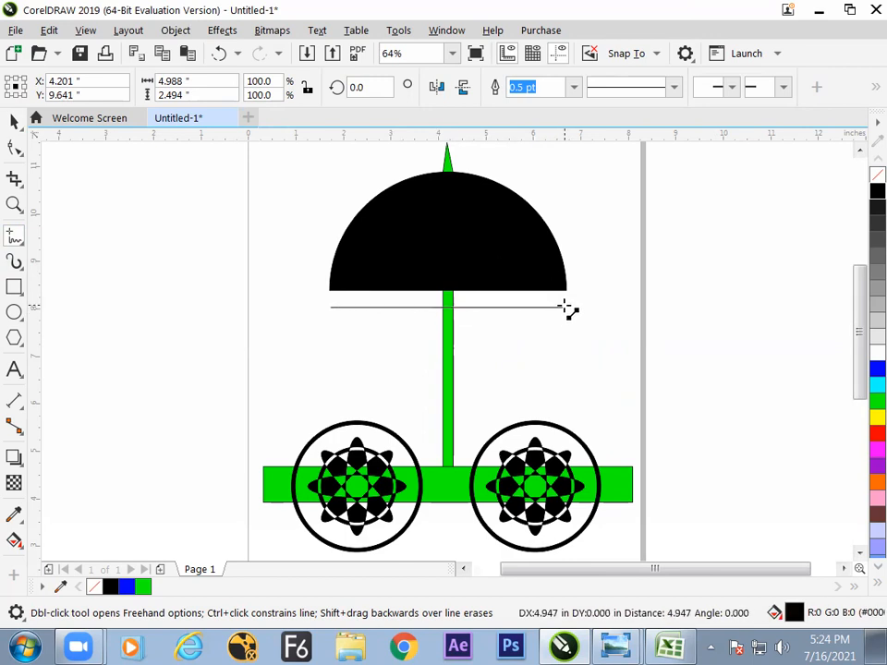
pyautogui.click(567, 307)
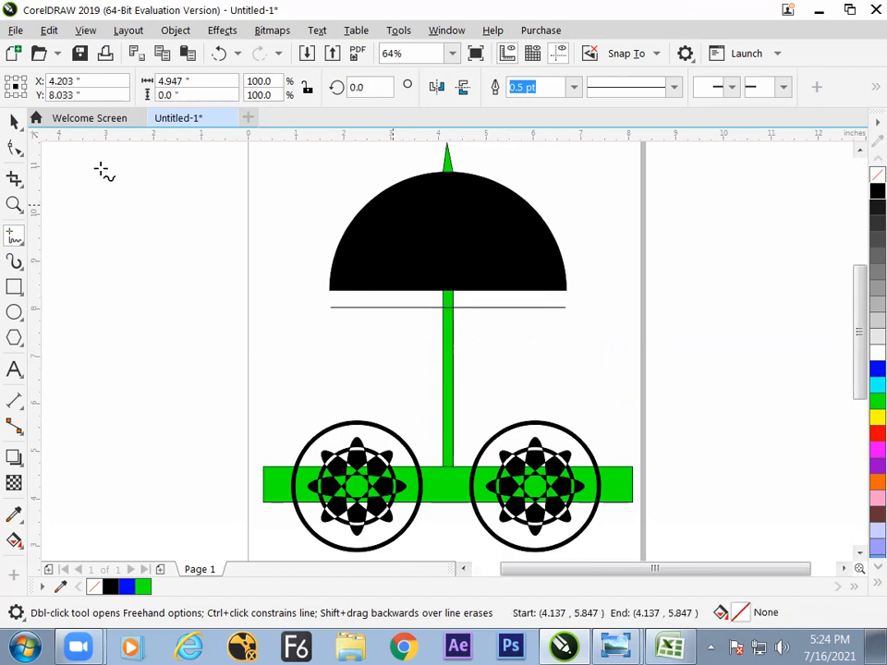
pyautogui.click(15, 122)
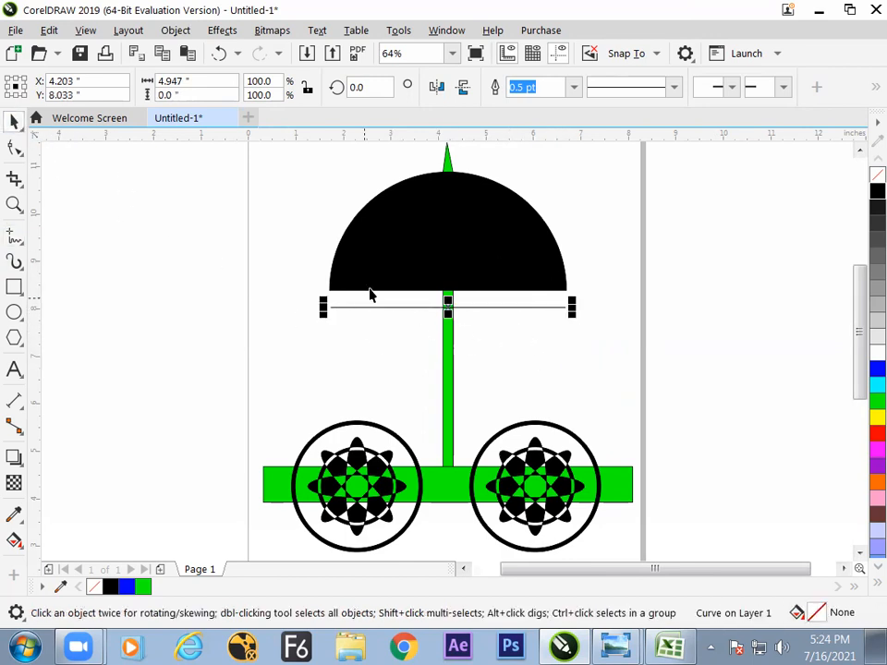
# Add evenly spaced nodes along the horizontal line until it has 17 nodes.
pyautogui.click(15, 147)
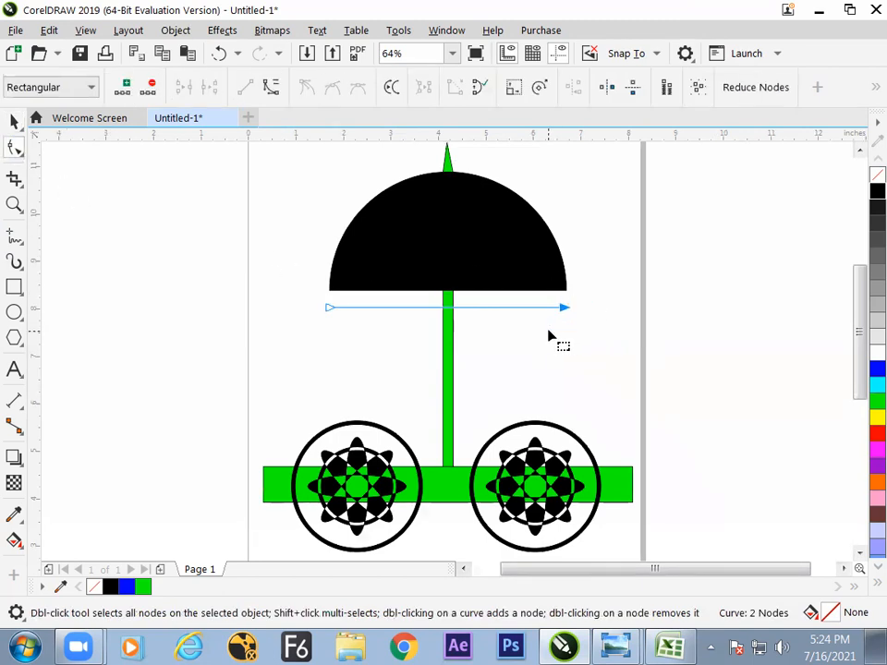
pyautogui.click(126, 88)
pyautogui.click(127, 88)
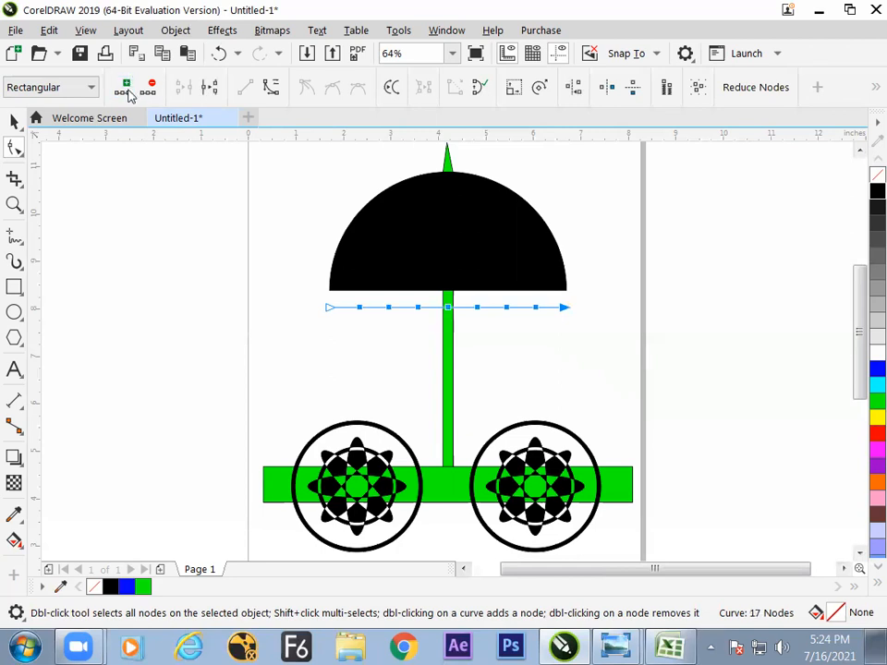
pyautogui.click(127, 90)
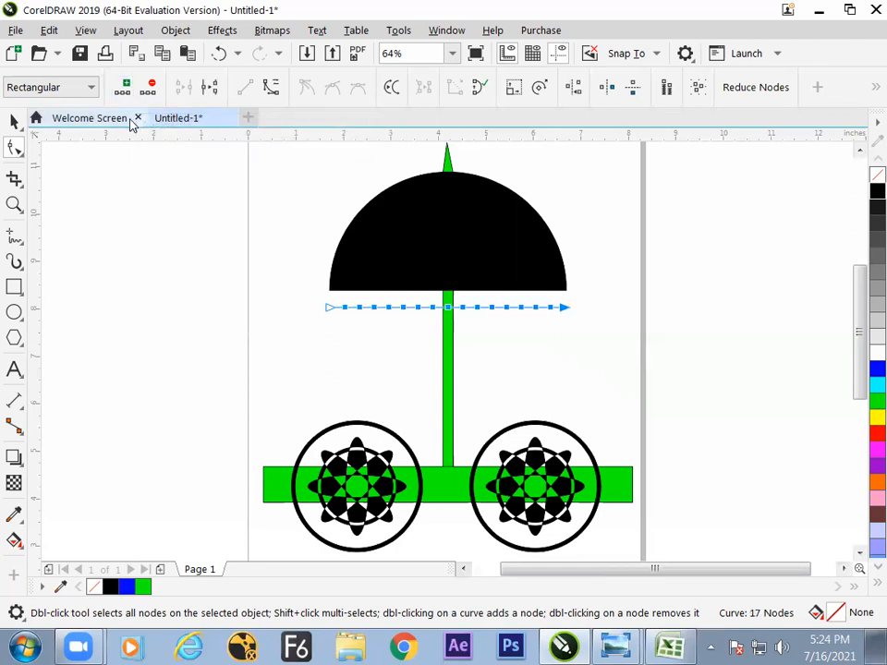
# Select every second node of the line and raise them to form a zigzag about 0.21 in tall.
pyautogui.click(19, 151)
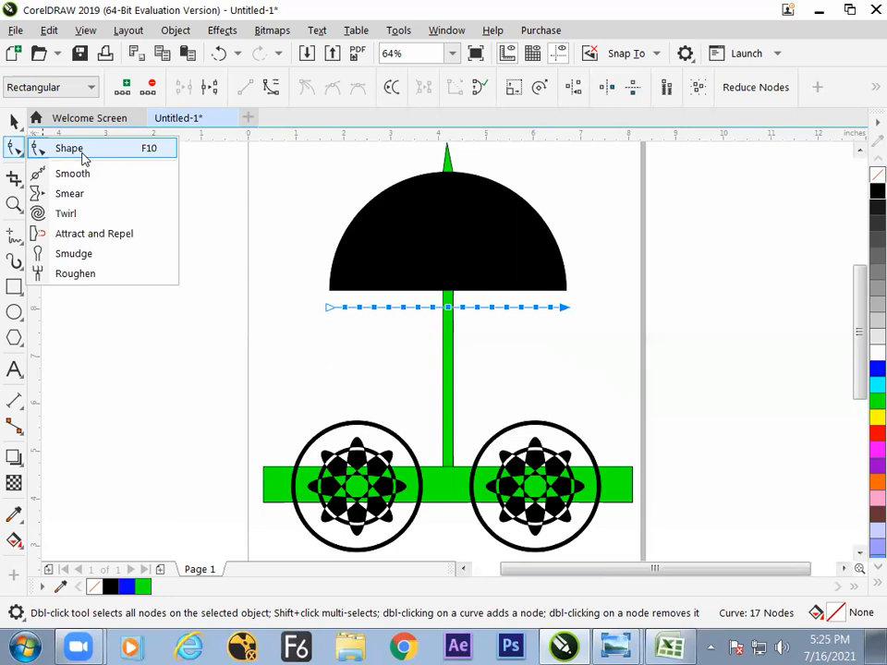
pyautogui.click(83, 152)
pyautogui.click(345, 307)
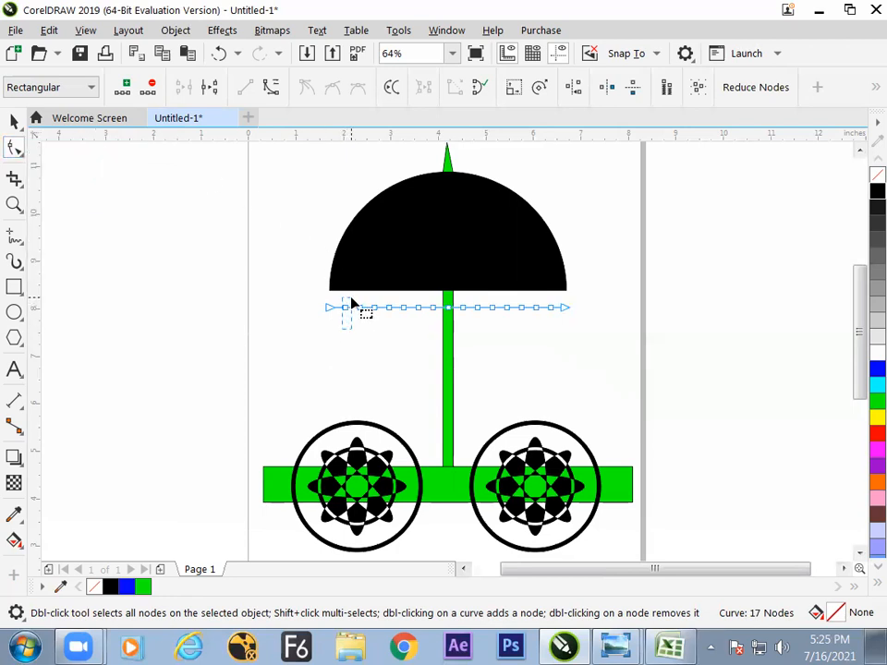
pyautogui.moveTo(400, 324); pyautogui.dragTo(542, 303)
pyautogui.press('Up')
pyautogui.press('Up')
pyautogui.press('Up')
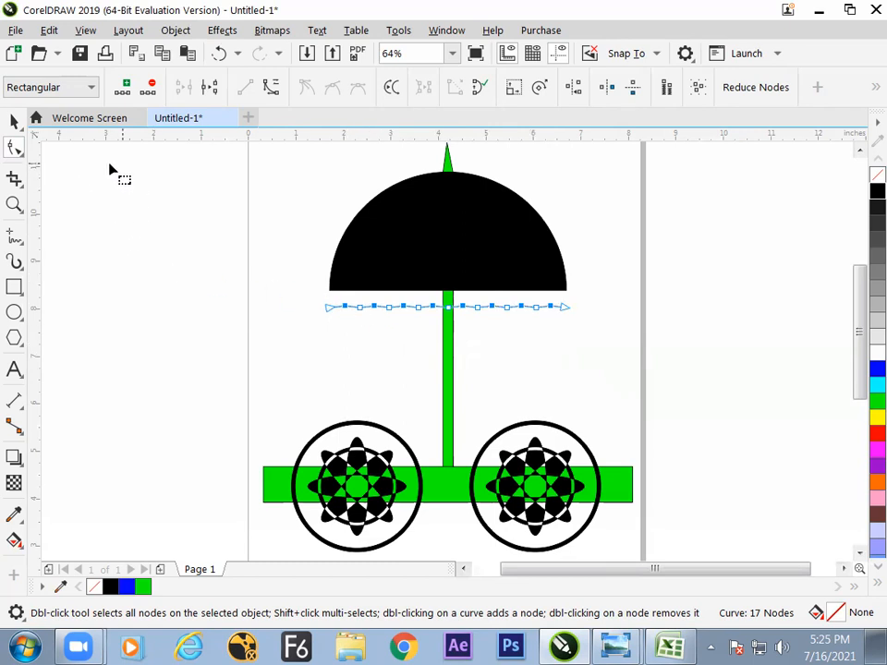
pyautogui.press('Up')
pyautogui.press('Up')
pyautogui.press('Up')
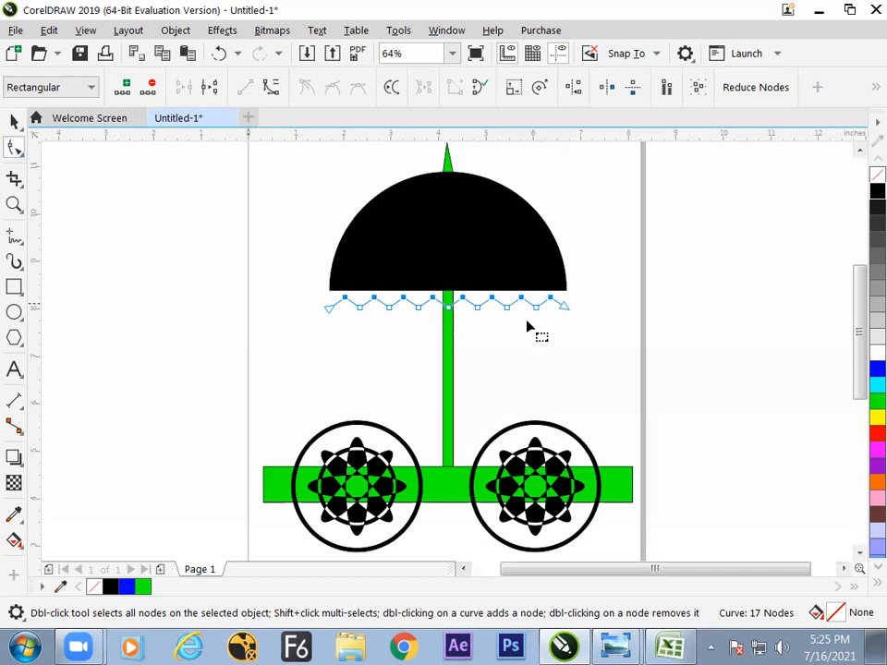
# Convert all the zigzag's segments to curves and make its nodes smooth to form a wavy line.
pyautogui.moveTo(596, 352); pyautogui.dragTo(315, 296)
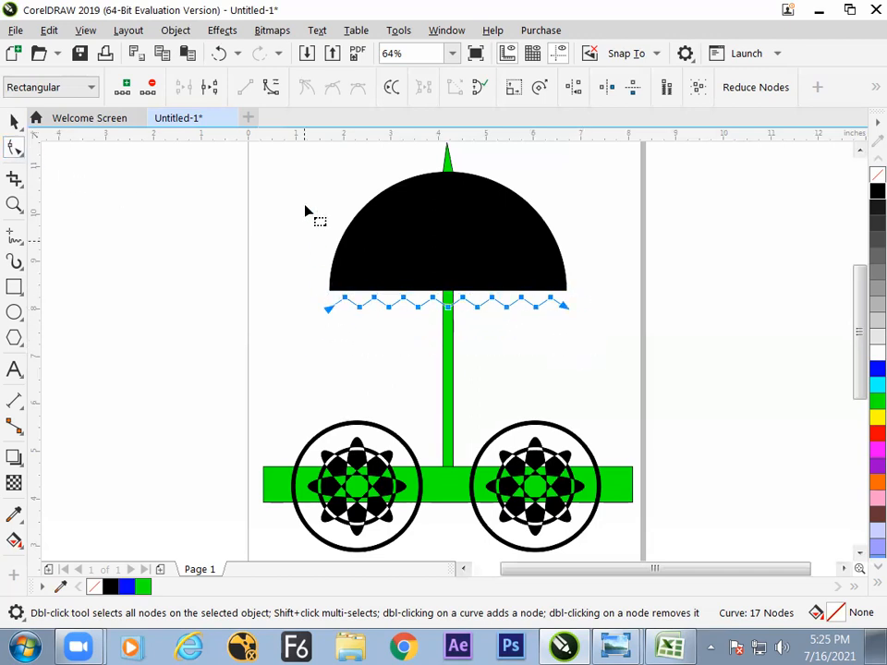
pyautogui.click(271, 89)
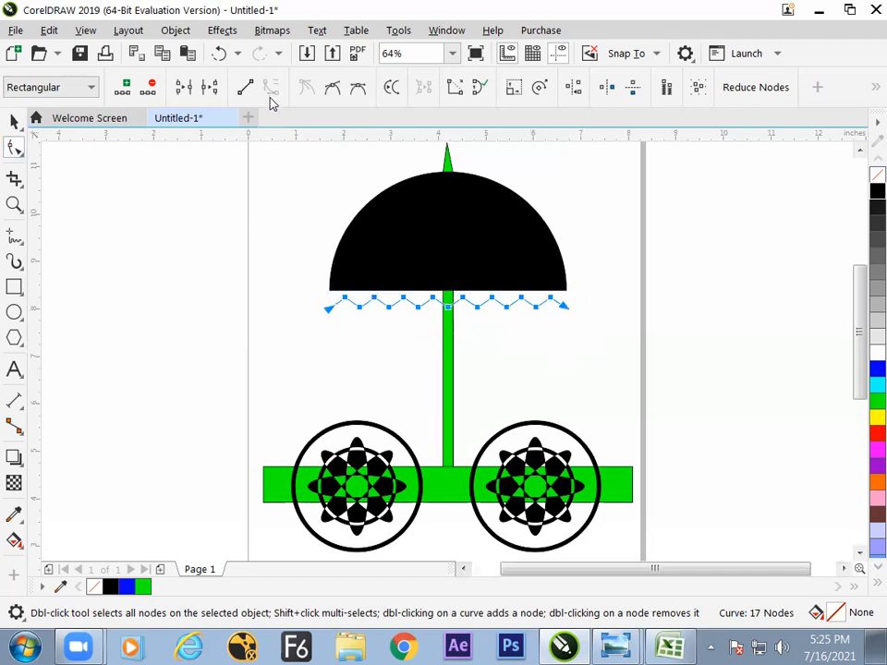
pyautogui.click(333, 88)
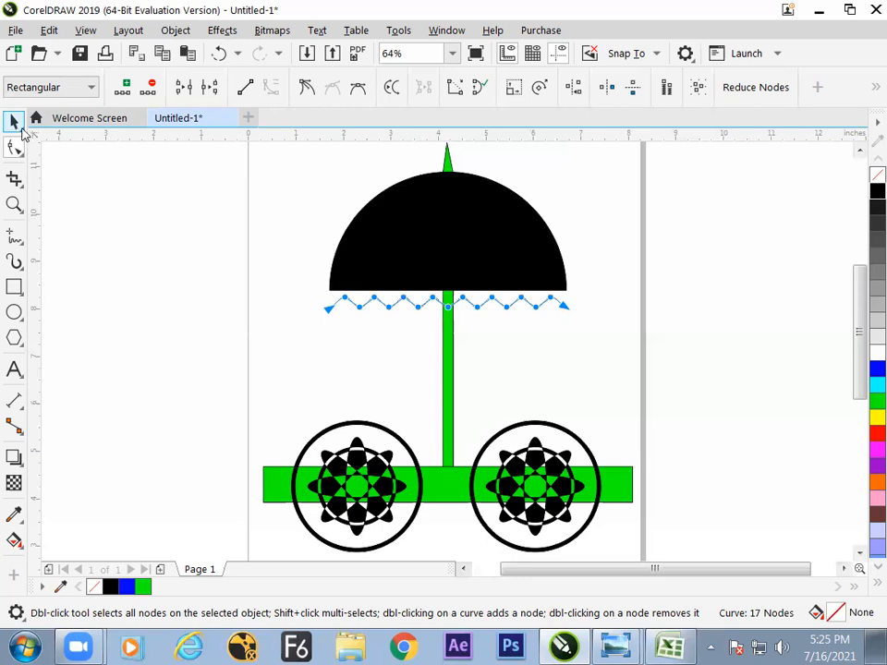
pyautogui.click(16, 124)
pyautogui.click(112, 298)
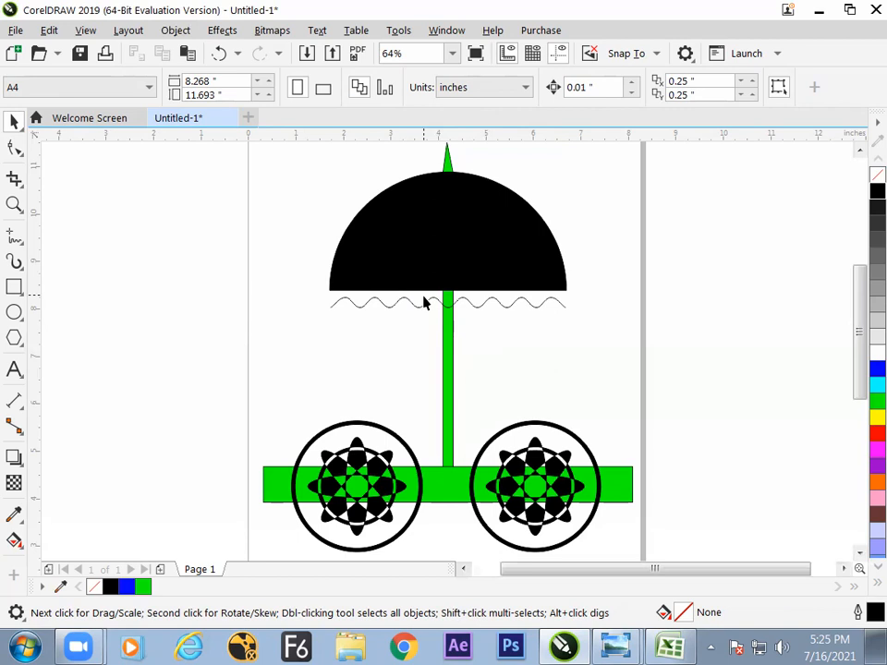
# Draw short Freehand lines joining both ends of the wavy line up to the dome's base corners, the right one about 0.36 in tall.
pyautogui.click(14, 148)
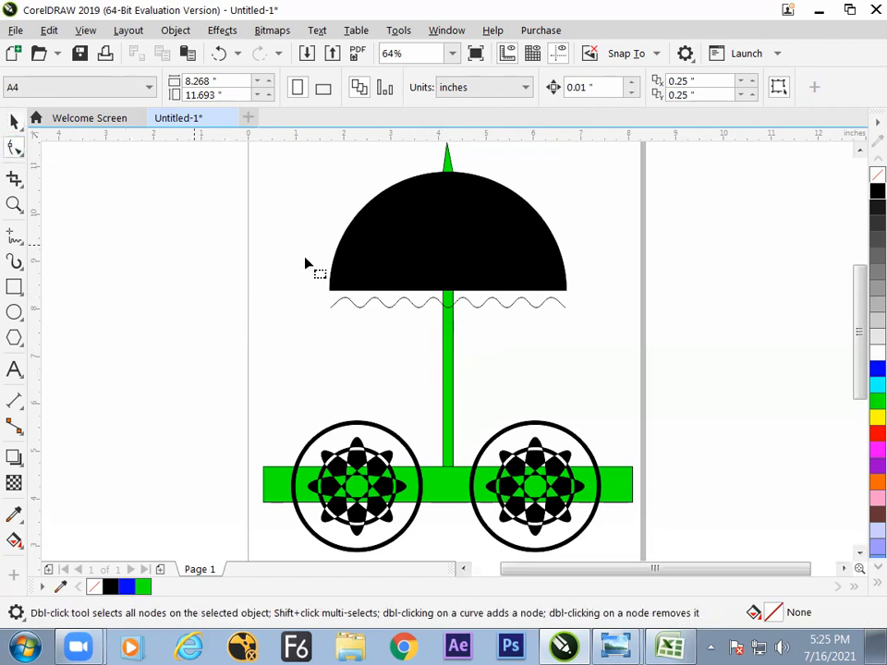
pyautogui.click(336, 308)
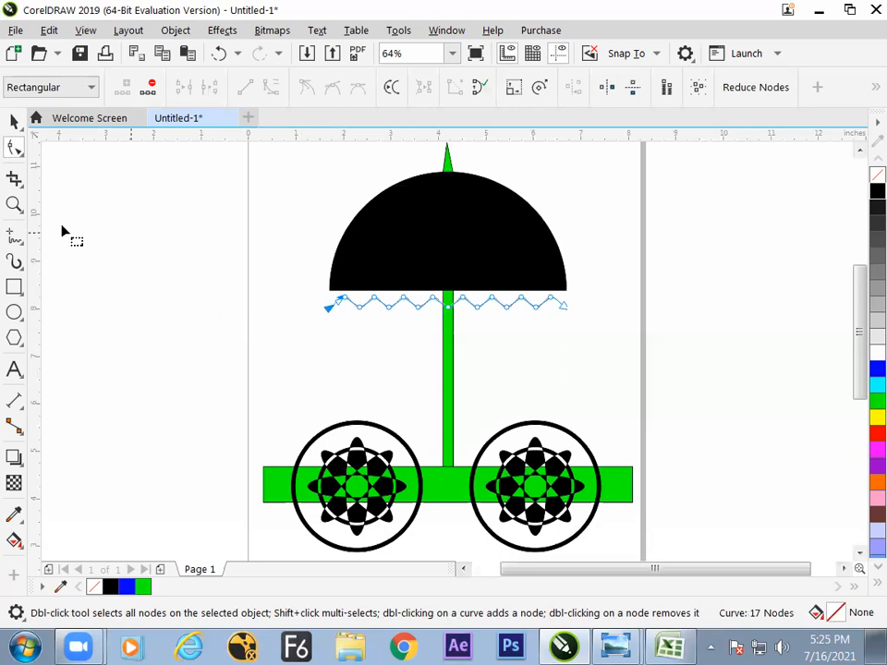
pyautogui.click(18, 241)
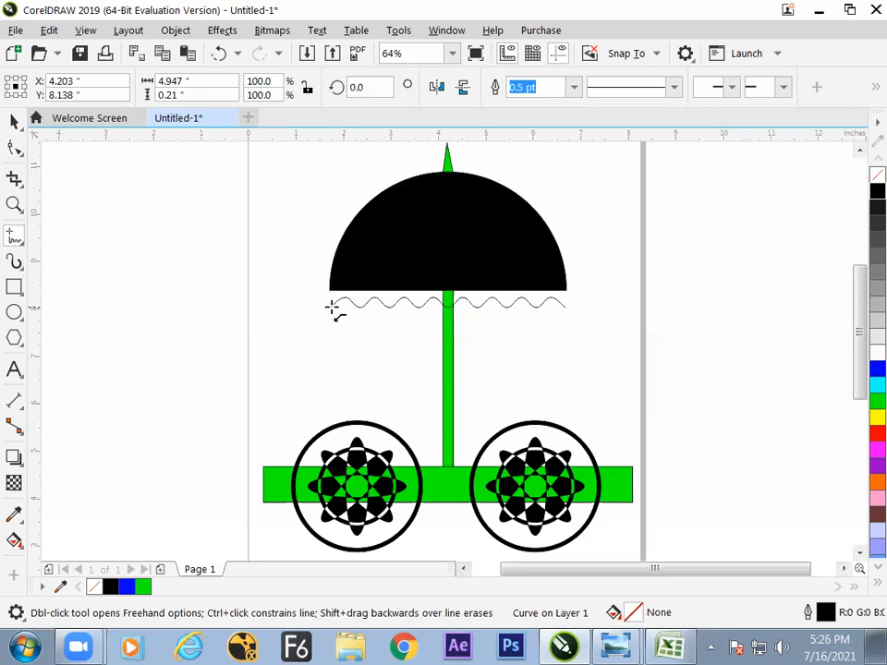
pyautogui.click(331, 307)
pyautogui.click(330, 288)
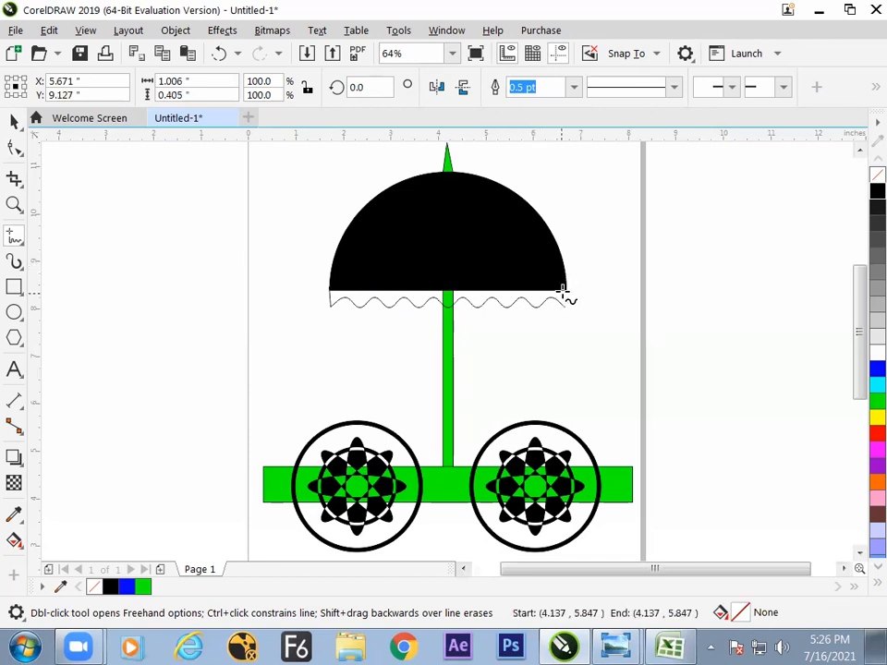
pyautogui.click(566, 290)
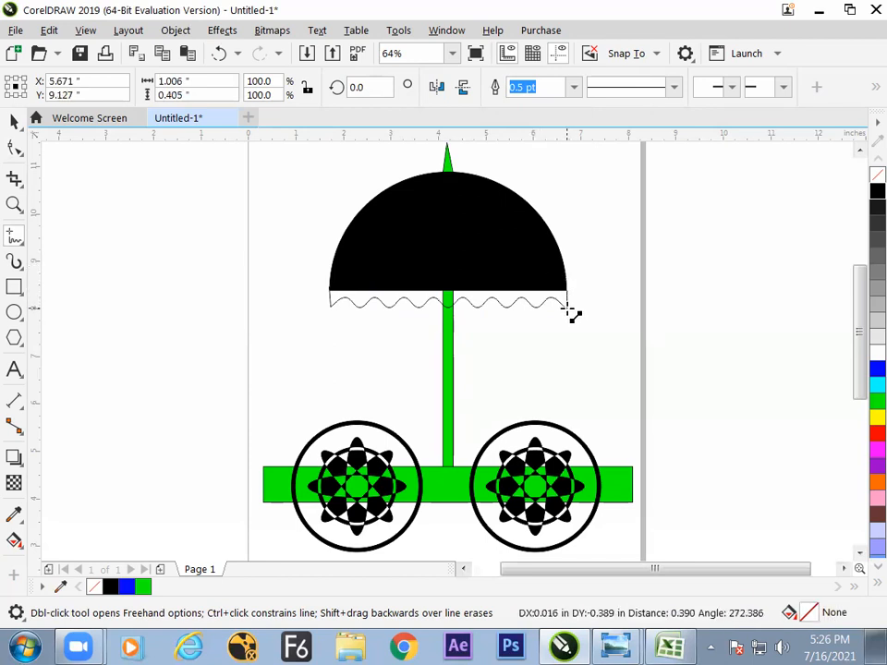
pyautogui.click(566, 307)
pyautogui.click(566, 308)
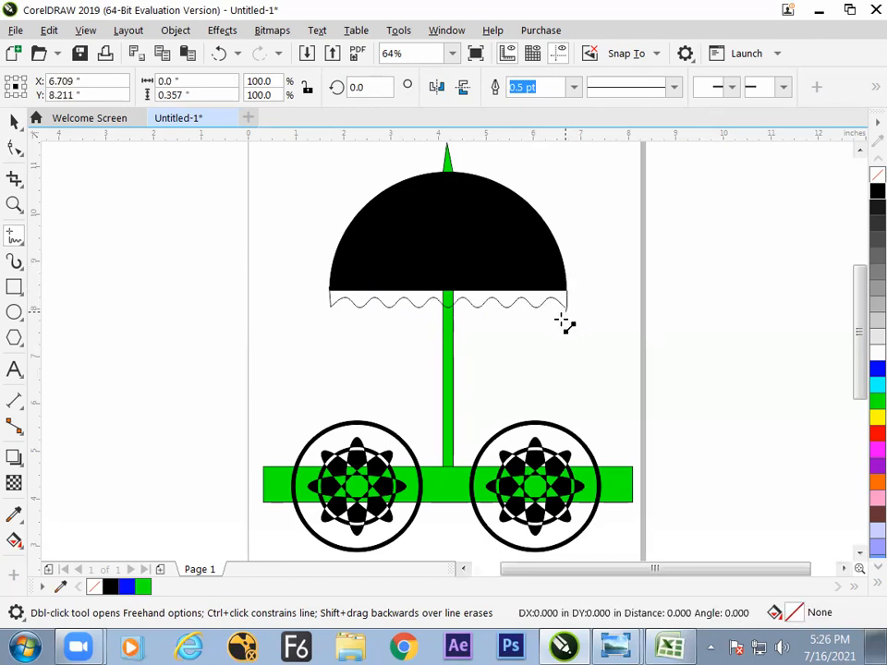
pyautogui.click(573, 330)
pyautogui.click(574, 331)
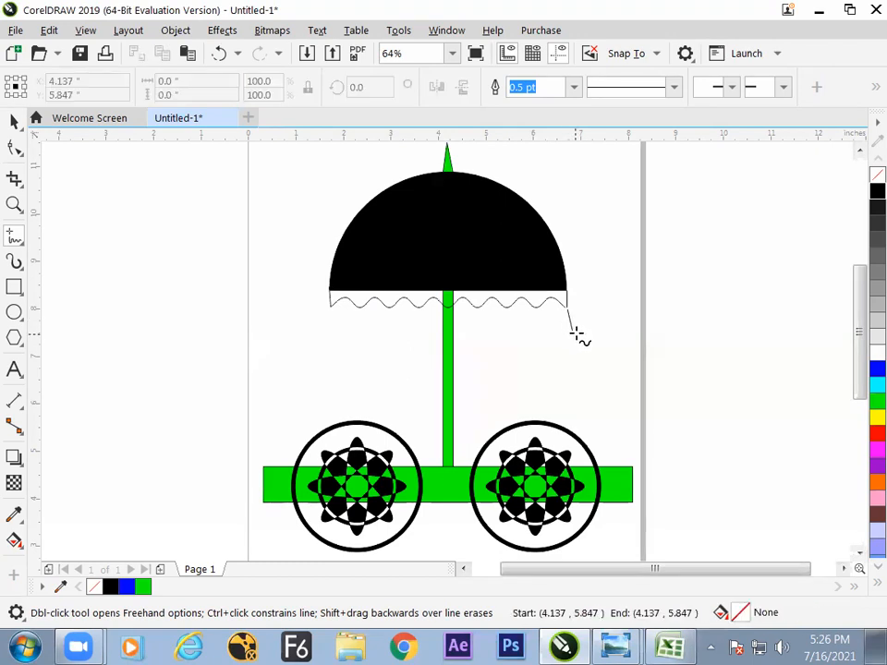
pyautogui.click(578, 360)
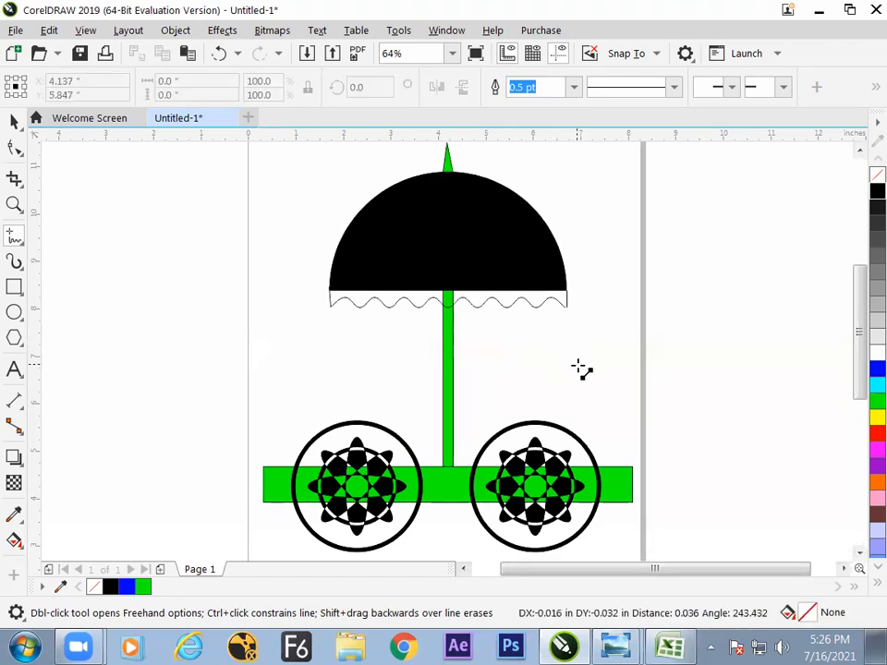
pyautogui.press('Escape')
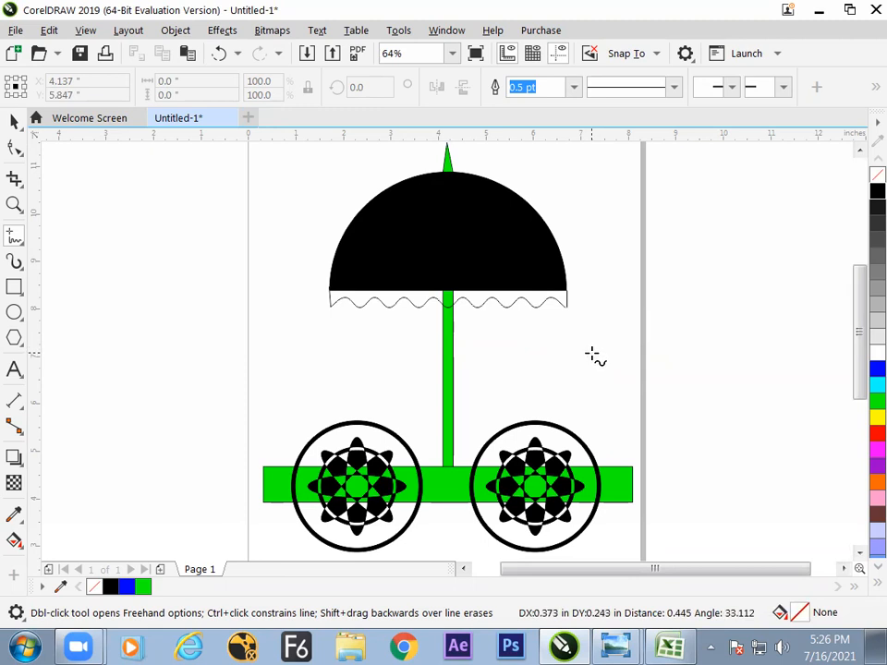
# Move the wavy line and the short right edge line away from the dome to check which pieces are joined.
pyautogui.scroll(2, 582, 349)
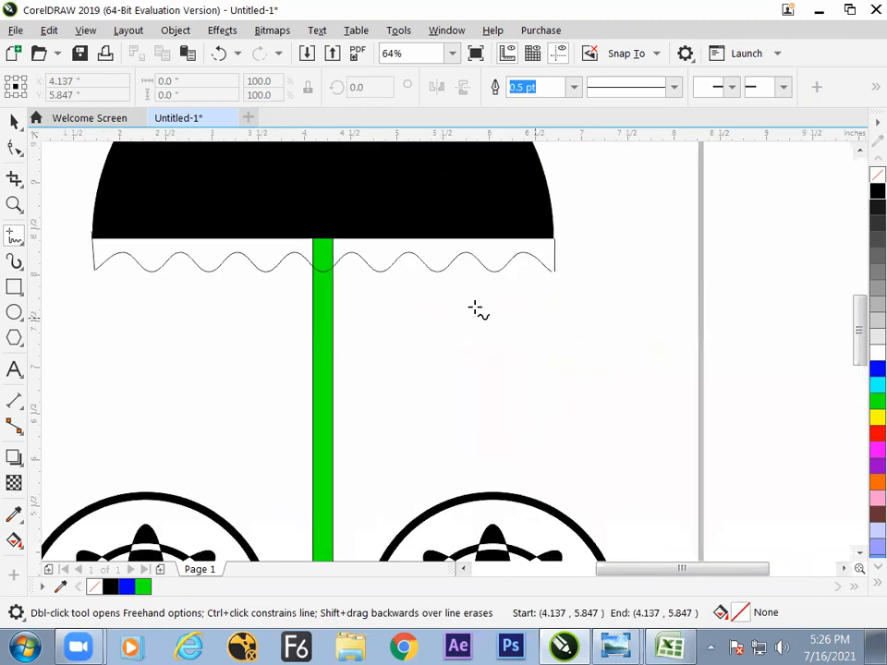
pyautogui.press('space')
pyautogui.moveTo(149, 271)
pyautogui.mouseDown()
pyautogui.moveTo(154, 333)
pyautogui.moveTo(162, 333)
pyautogui.mouseUp()
pyautogui.hotkey('ctrl', 'z')
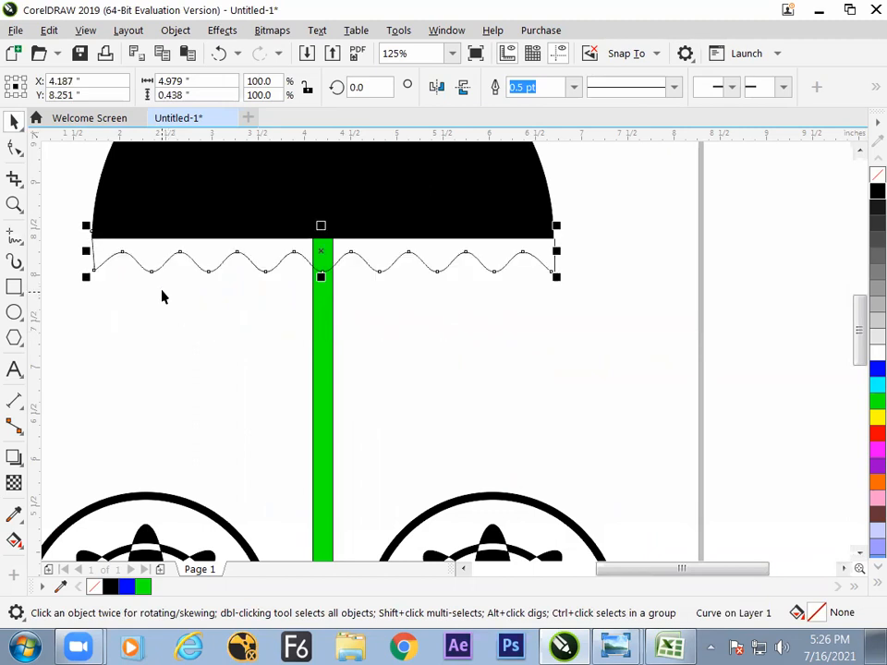
pyautogui.moveTo(489, 267); pyautogui.dragTo(492, 317)
pyautogui.click(552, 260)
pyautogui.moveTo(555, 257)
pyautogui.mouseDown()
pyautogui.moveTo(573, 268)
pyautogui.moveTo(566, 264)
pyautogui.mouseUp()
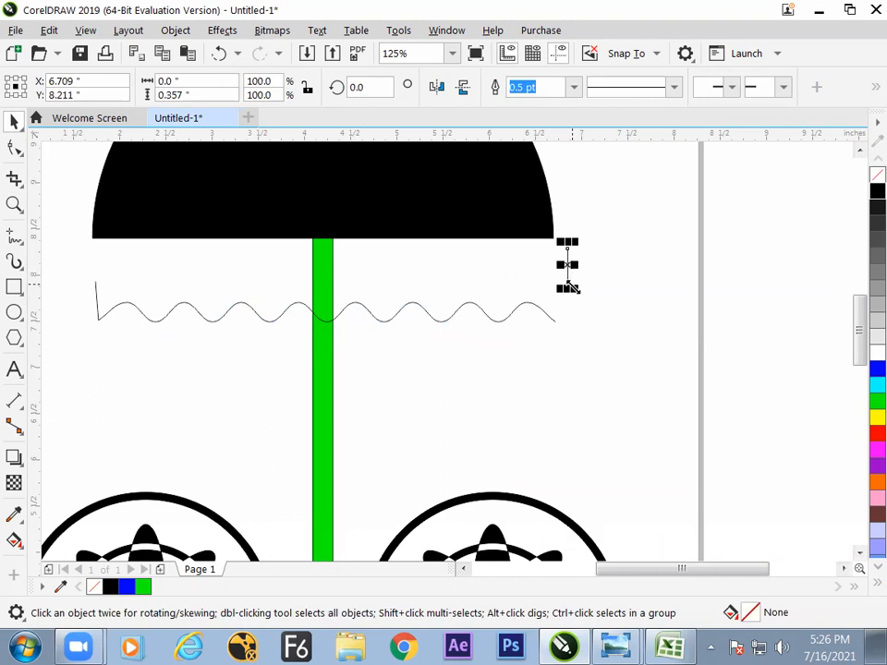
pyautogui.hotkey('ctrl', 'z')
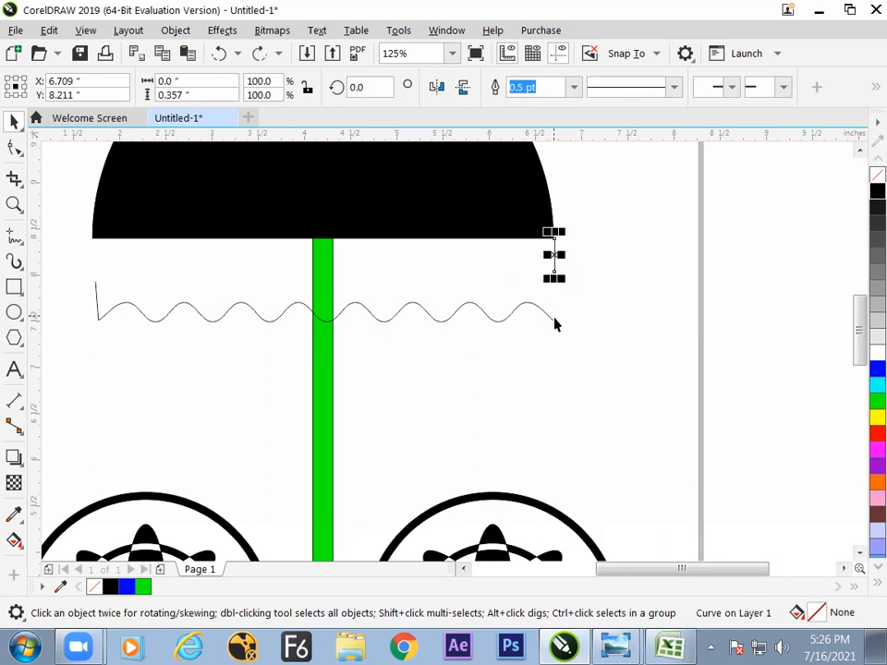
pyautogui.moveTo(489, 319); pyautogui.dragTo(487, 276)
pyautogui.hotkey('ctrl', 'z')
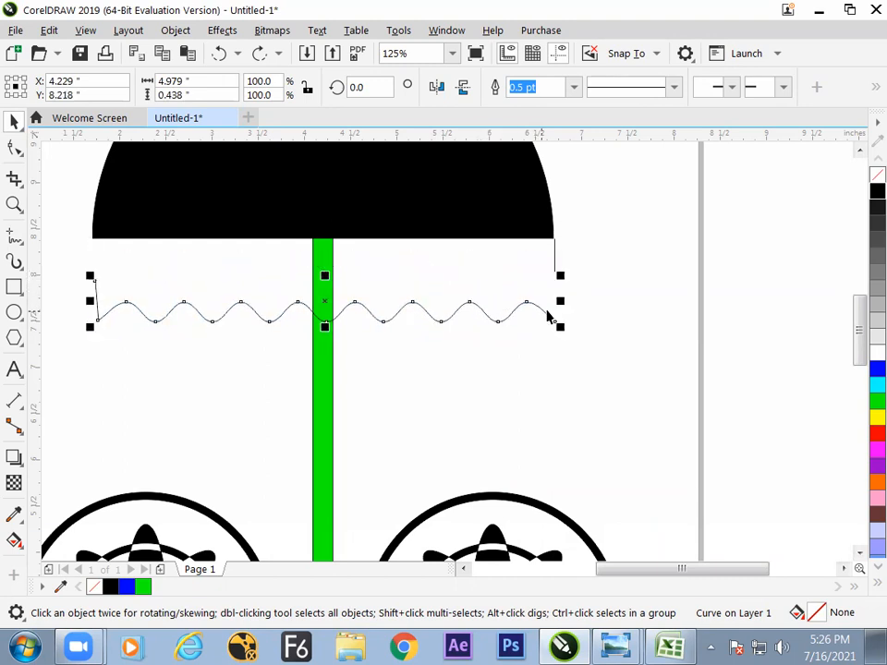
# Move the wavy line back up against the dome's base and combine it with the short line at its right end.
pyautogui.moveTo(422, 314)
pyautogui.mouseDown()
pyautogui.moveTo(414, 275)
pyautogui.moveTo(420, 268)
pyautogui.moveTo(431, 278)
pyautogui.mouseUp()
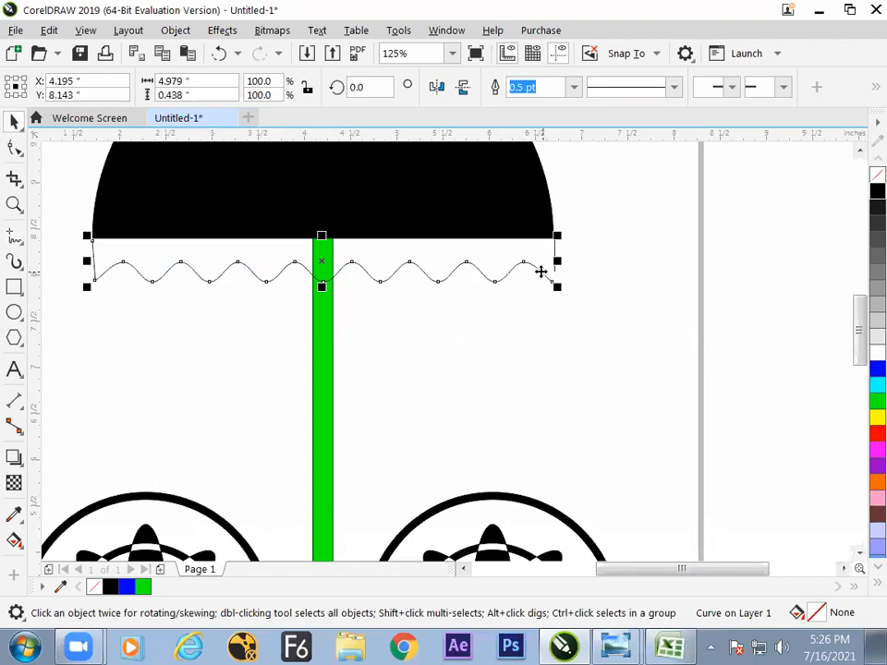
pyautogui.press('Up')
pyautogui.press('Up')
pyautogui.press('Up')
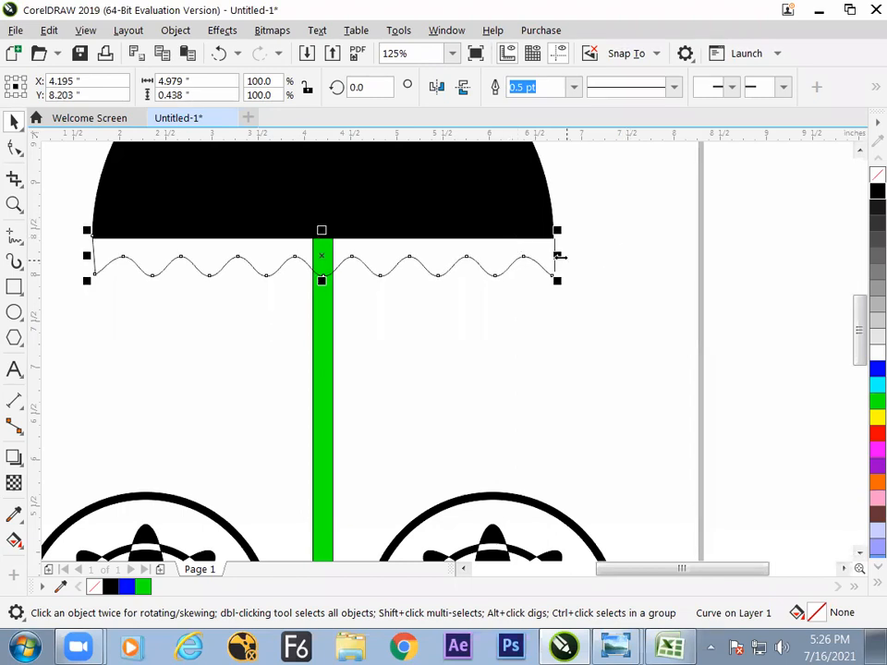
pyautogui.keyDown('shift'); pyautogui.click(555, 251); pyautogui.keyUp('shift')
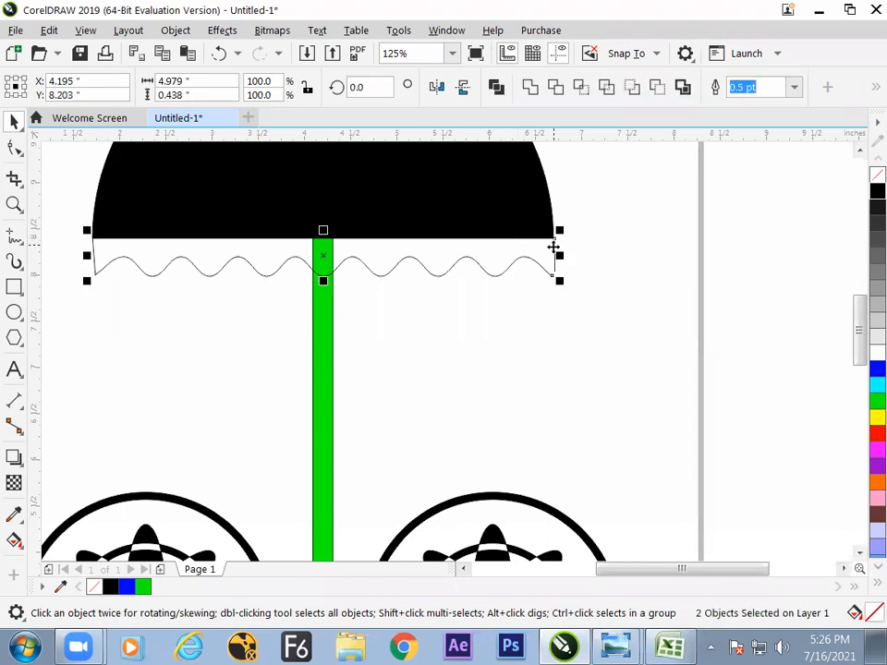
pyautogui.click(497, 88)
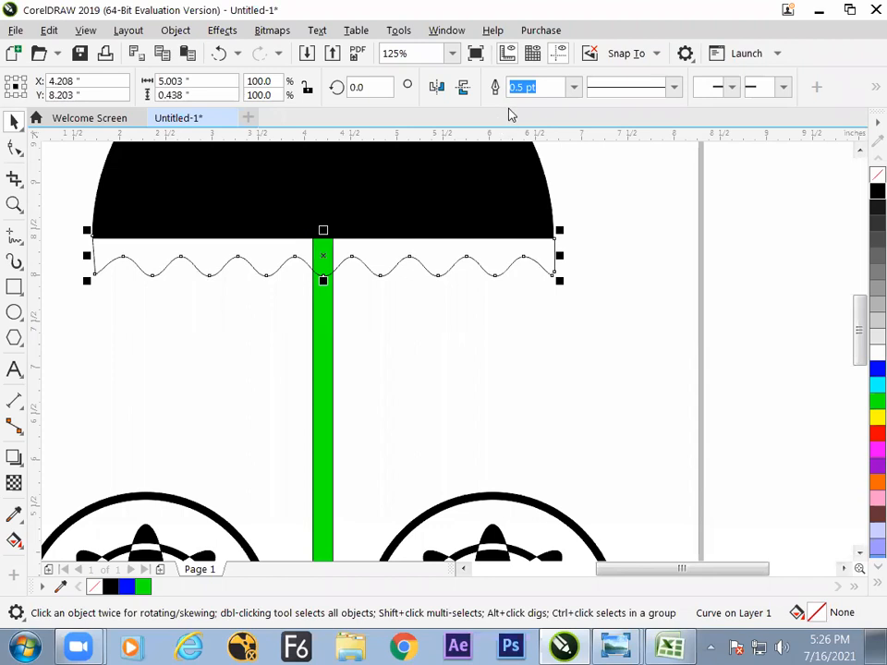
# Join the two loose end nodes at the wavy curve's lower-right corner and close the curve across its top.
pyautogui.click(15, 147)
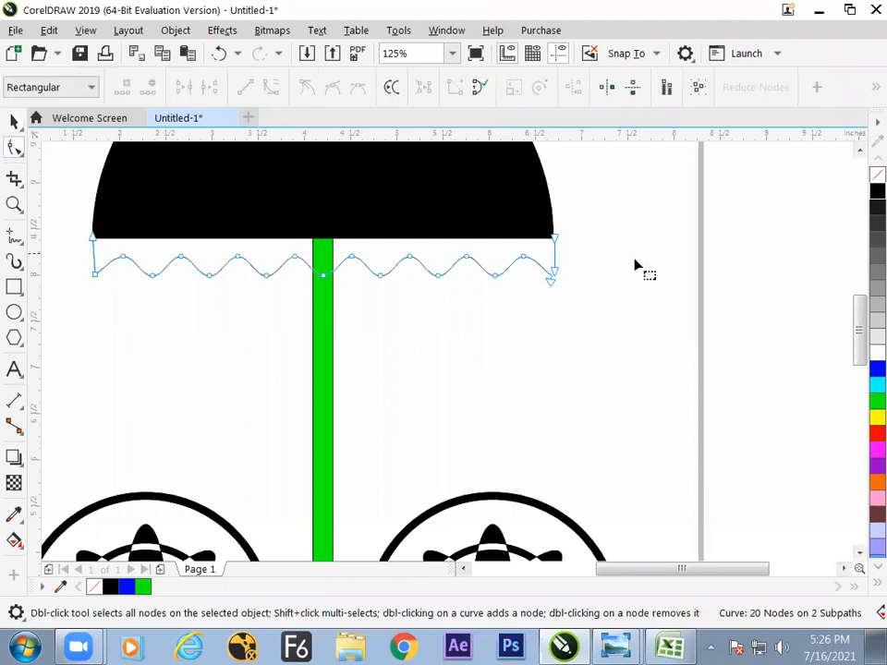
pyautogui.click(552, 280)
pyautogui.moveTo(586, 321); pyautogui.dragTo(540, 267)
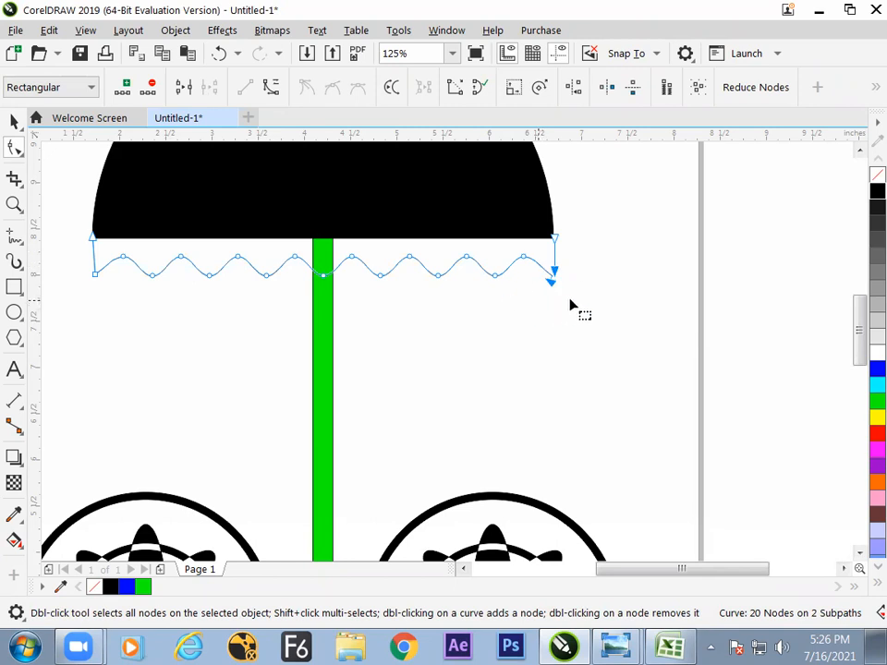
pyautogui.click(184, 87)
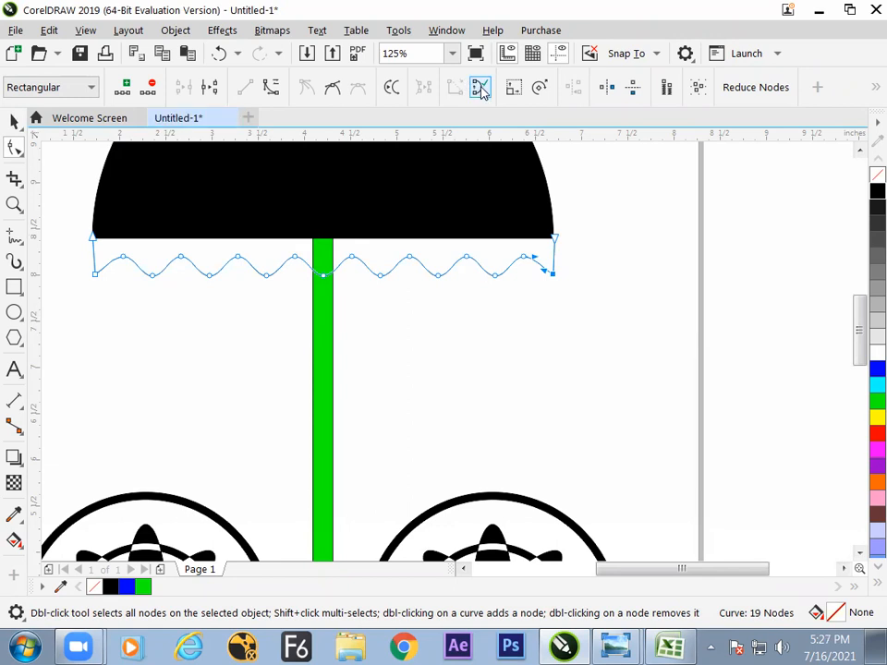
pyautogui.click(14, 121)
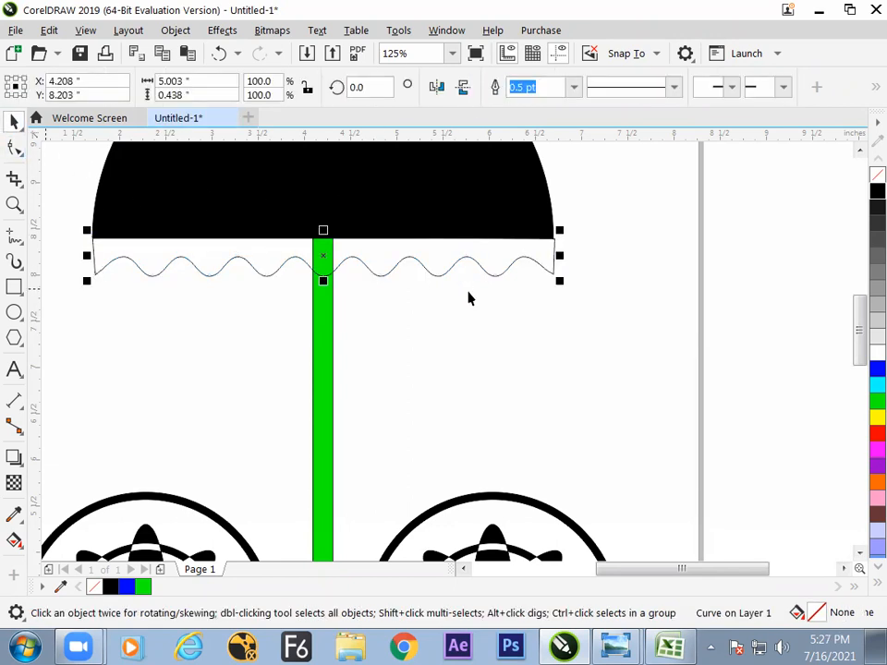
# Raise the closed wavy shape slightly so it overlaps the dome's base and weld it to the dome.
pyautogui.moveTo(475, 265); pyautogui.dragTo(479, 268)
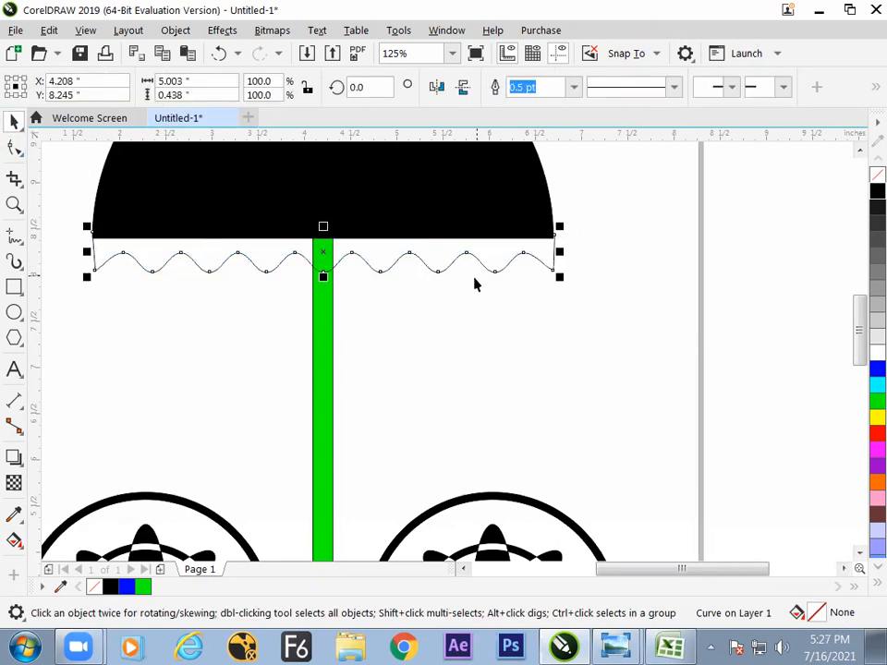
pyautogui.keyDown('shift'); pyautogui.click(475, 198); pyautogui.keyUp('shift')
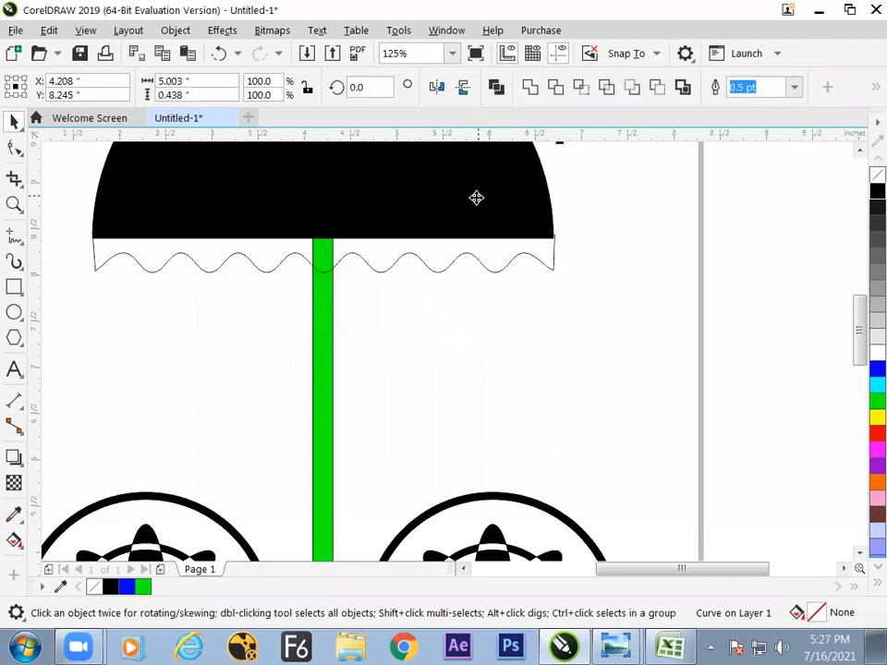
pyautogui.click(530, 87)
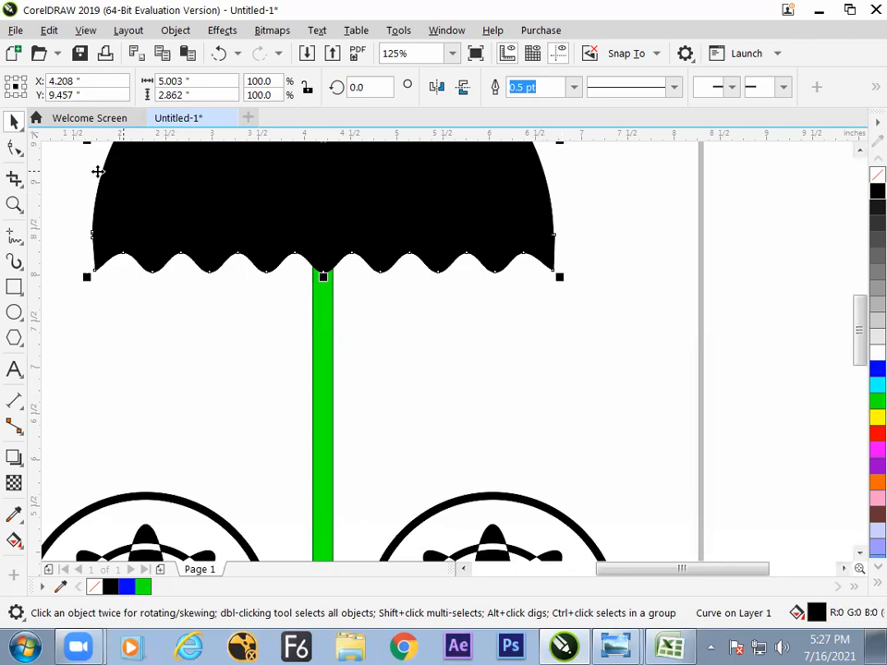
# Delete the surplus nodes on the left and right sides of the umbrella just above its wavy edge.
pyautogui.click(16, 147)
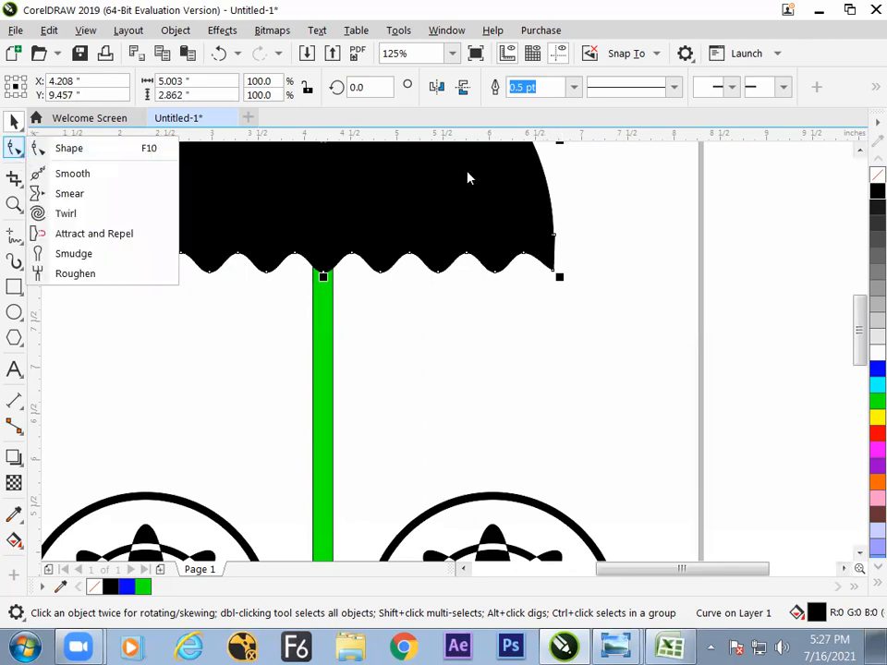
pyautogui.click(569, 235)
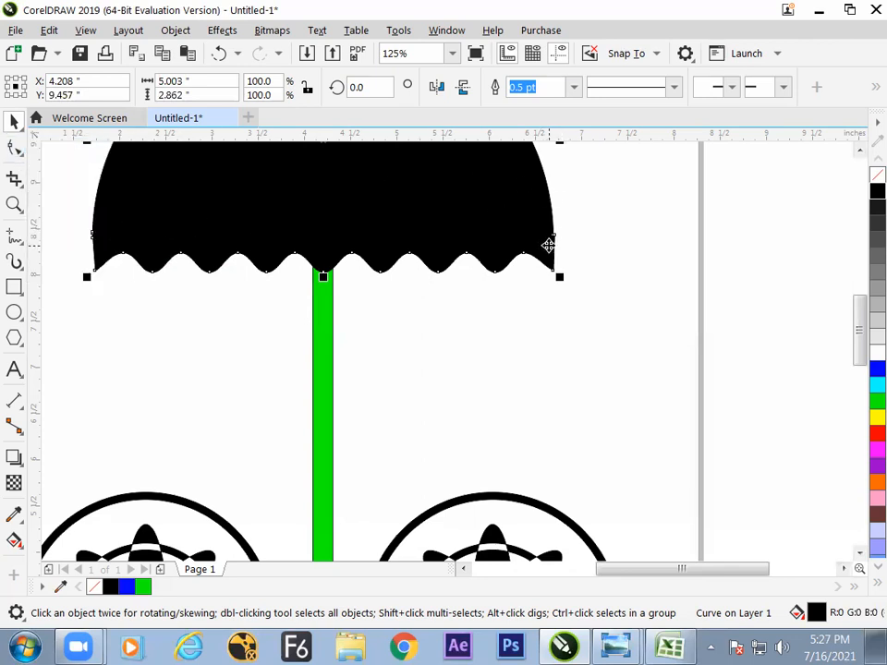
pyautogui.click(16, 148)
pyautogui.click(552, 234)
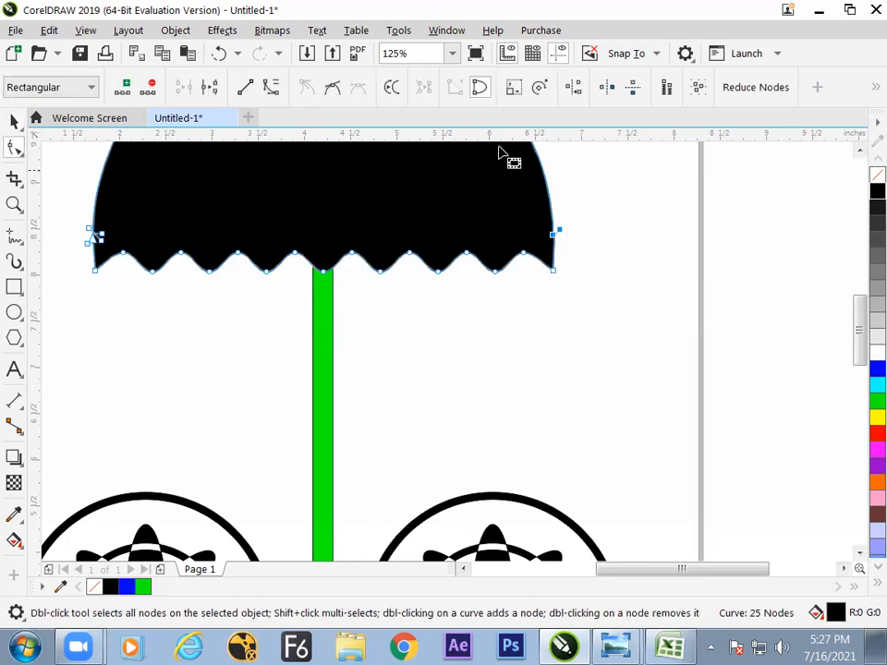
pyautogui.click(153, 87)
pyautogui.moveTo(77, 219); pyautogui.dragTo(104, 244)
pyautogui.click(151, 88)
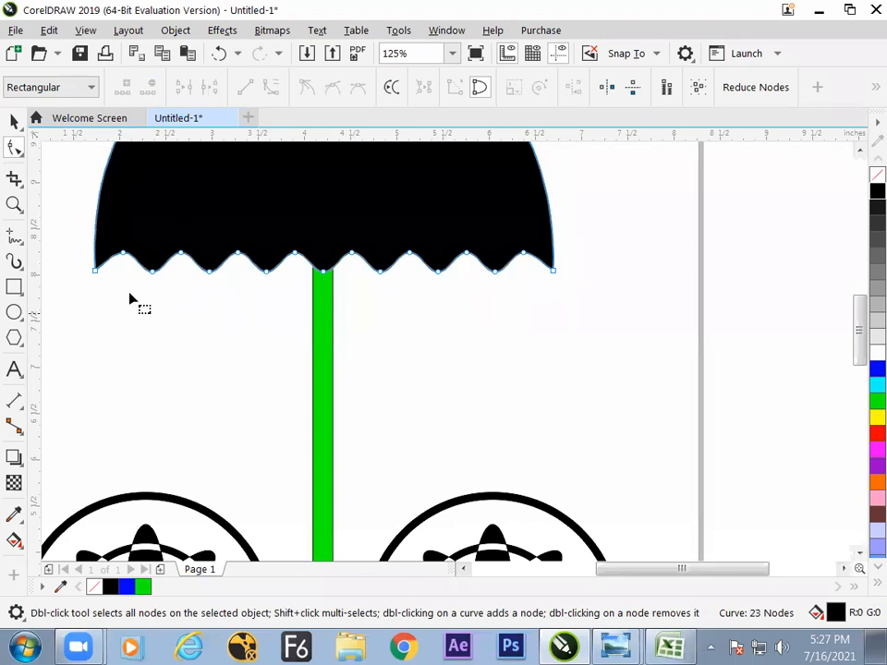
pyautogui.click(16, 123)
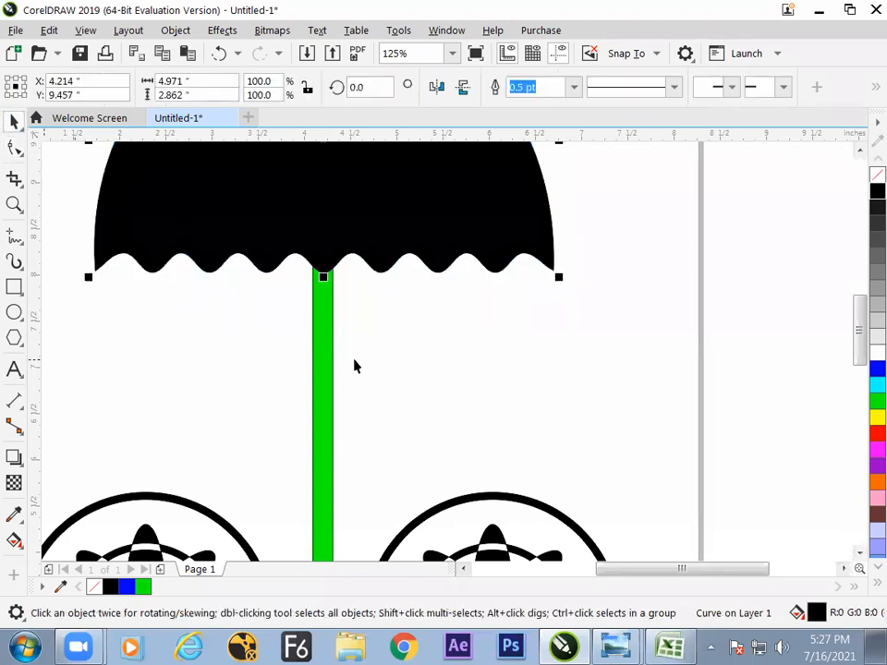
pyautogui.press('F3')
pyautogui.click(282, 349)
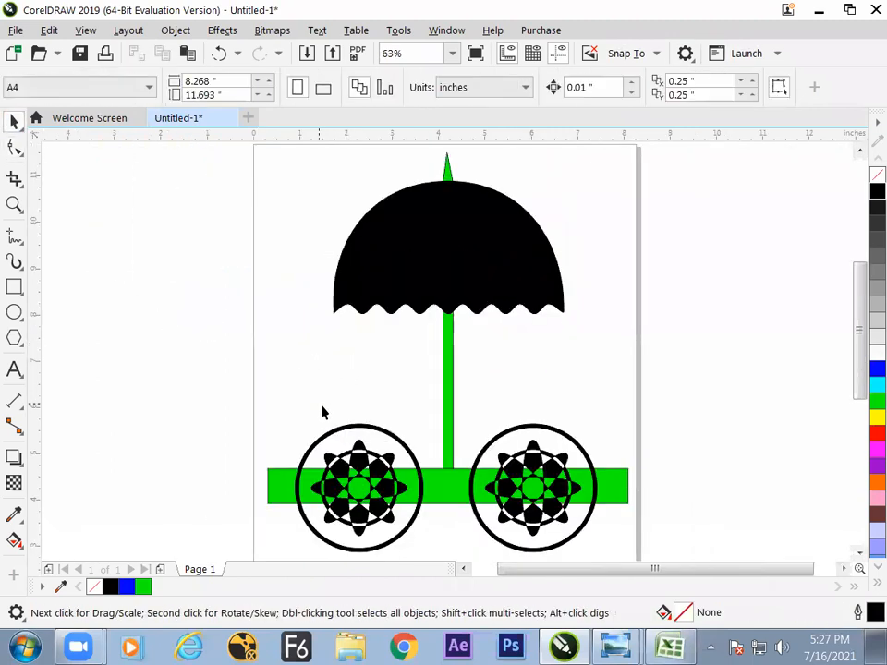
pyautogui.click(361, 462)
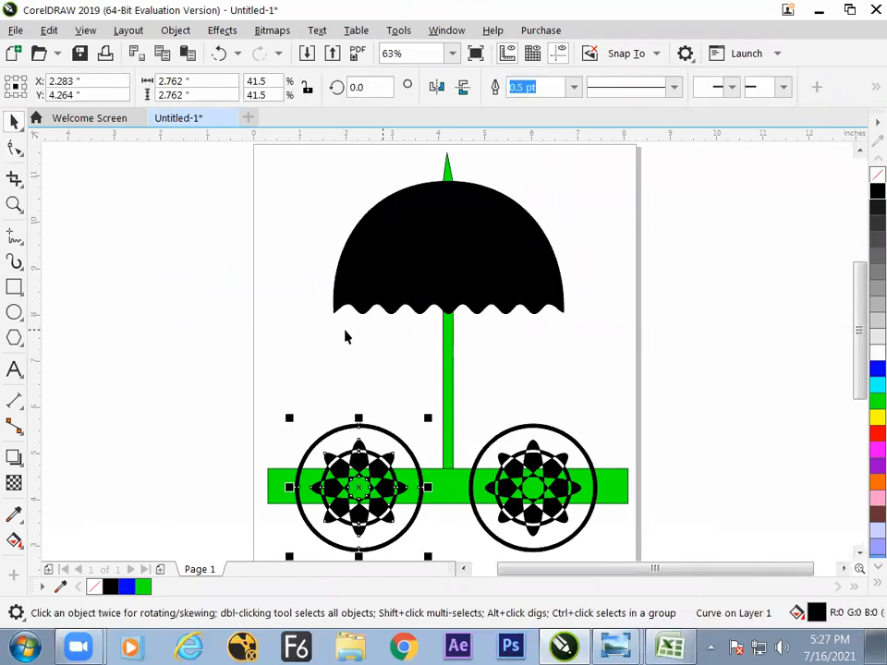
pyautogui.click(321, 358)
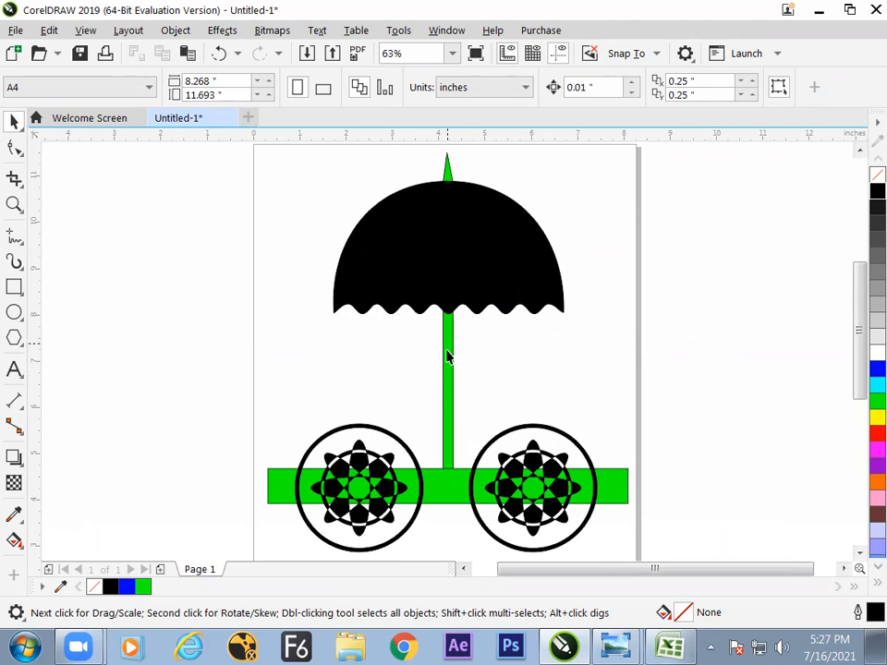
# Draw a thin horizontal rectangle about 0.4 in wide and 0.12 in high across the green pole below the umbrella.
pyautogui.scroll(2, 452, 370)
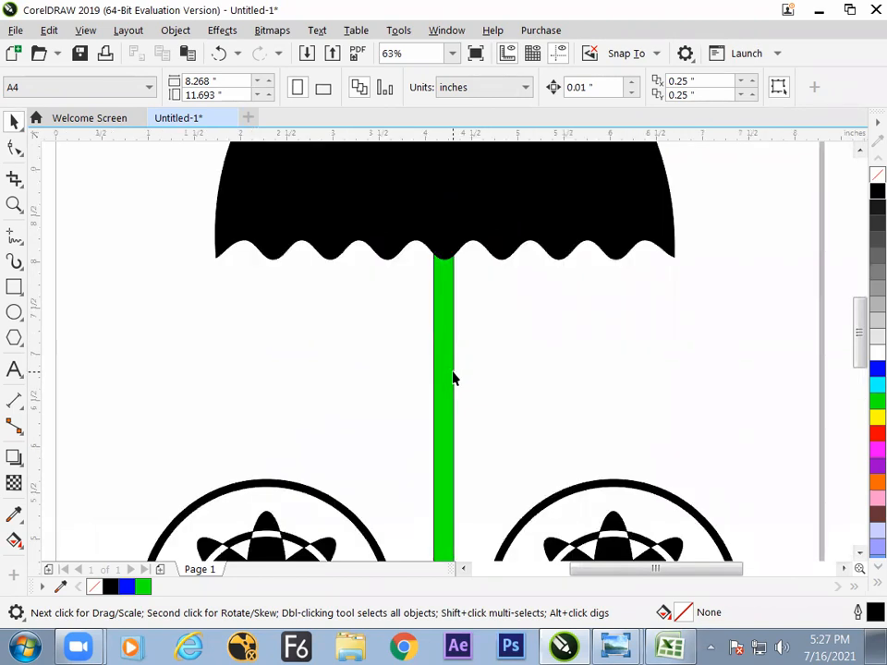
pyautogui.click(20, 293)
pyautogui.click(61, 296)
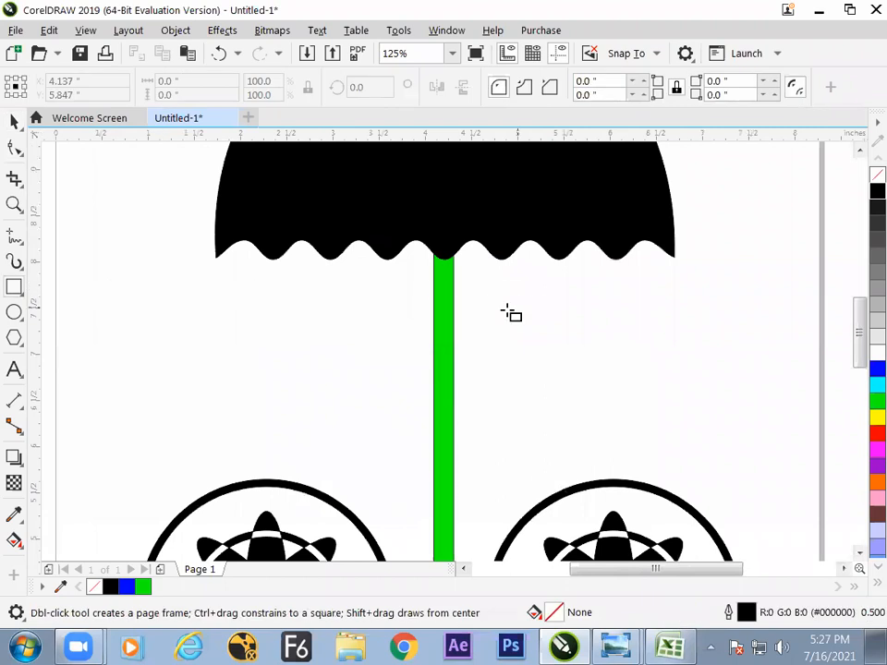
pyautogui.moveTo(424, 313); pyautogui.dragTo(463, 322)
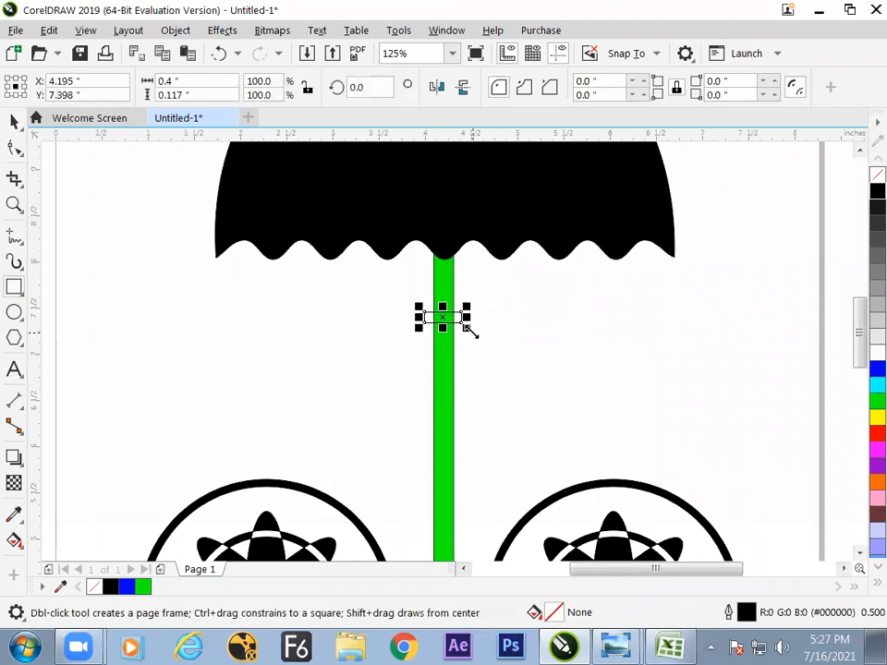
pyautogui.click(14, 121)
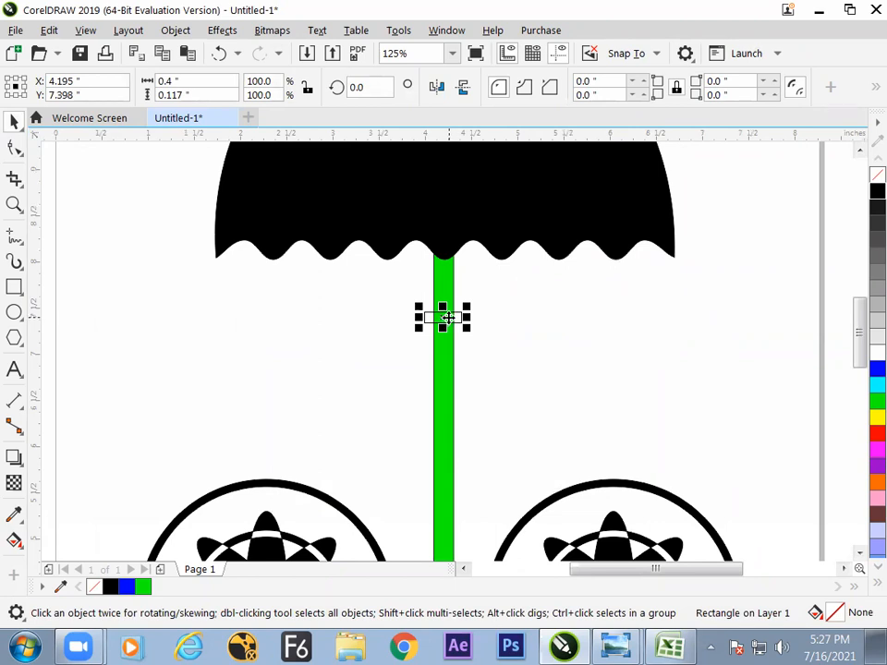
# Duplicate the thin rectangle down the pole to make a stack of six evenly spaced bars.
pyautogui.moveTo(444, 327); pyautogui.dragTo(445, 337)
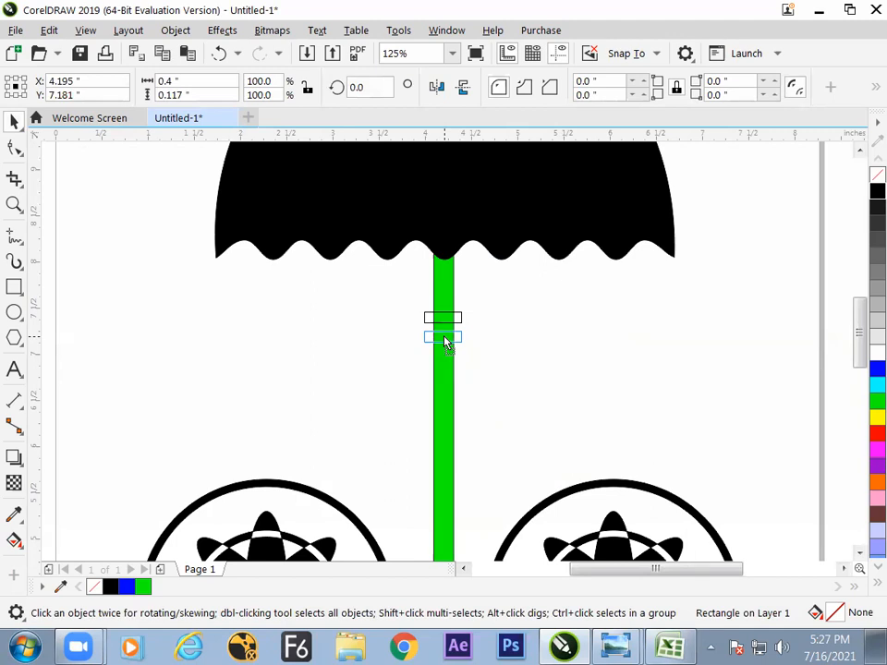
pyautogui.moveTo(445, 342)
pyautogui.mouseDown()
pyautogui.moveTo(444, 318)
pyautogui.moveTo(449, 333)
pyautogui.mouseUp()
pyautogui.moveTo(448, 337); pyautogui.dragTo(447, 400)
pyautogui.press('Escape')
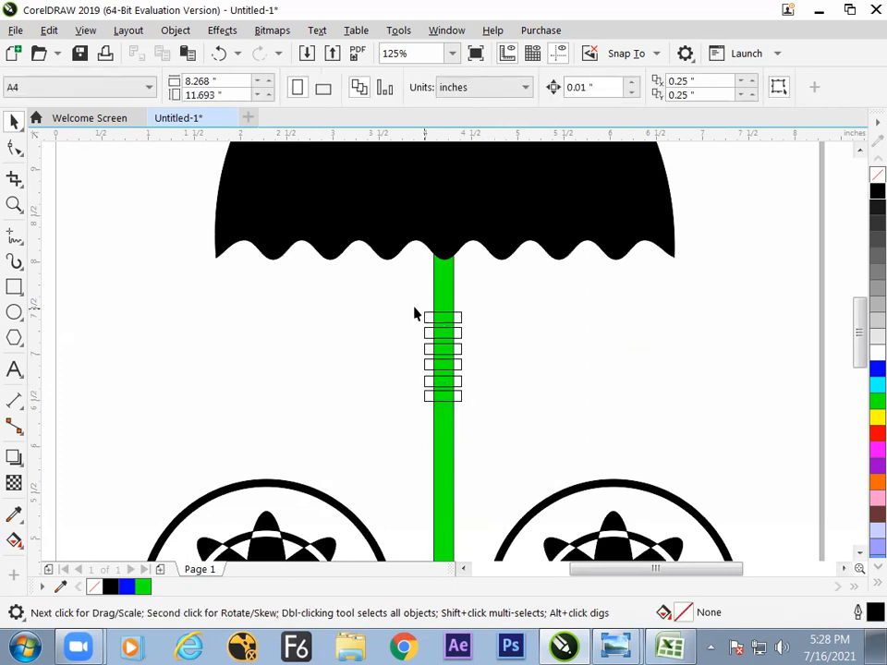
# Weld the six thin bars on the pole into a single object, keeping them centred on the pole.
pyautogui.moveTo(474, 392); pyautogui.dragTo(510, 430)
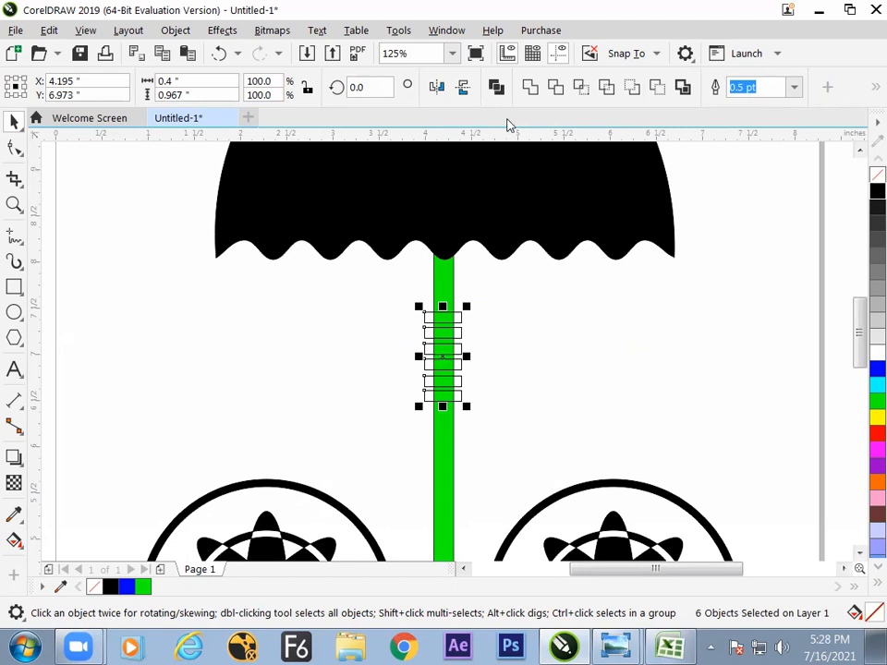
pyautogui.click(527, 89)
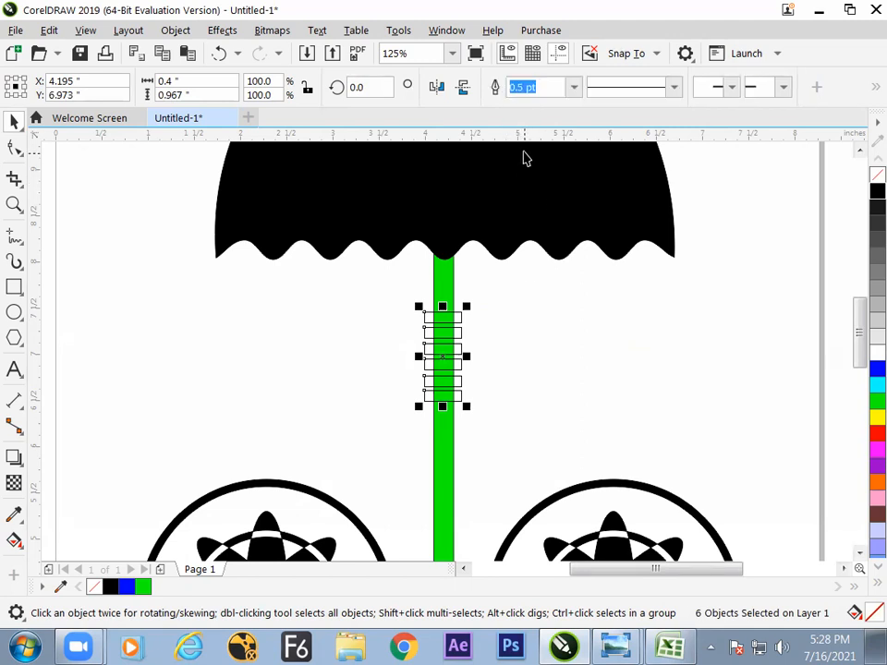
pyautogui.hotkey('ctrl', 'z')
pyautogui.moveTo(395, 301); pyautogui.dragTo(467, 412)
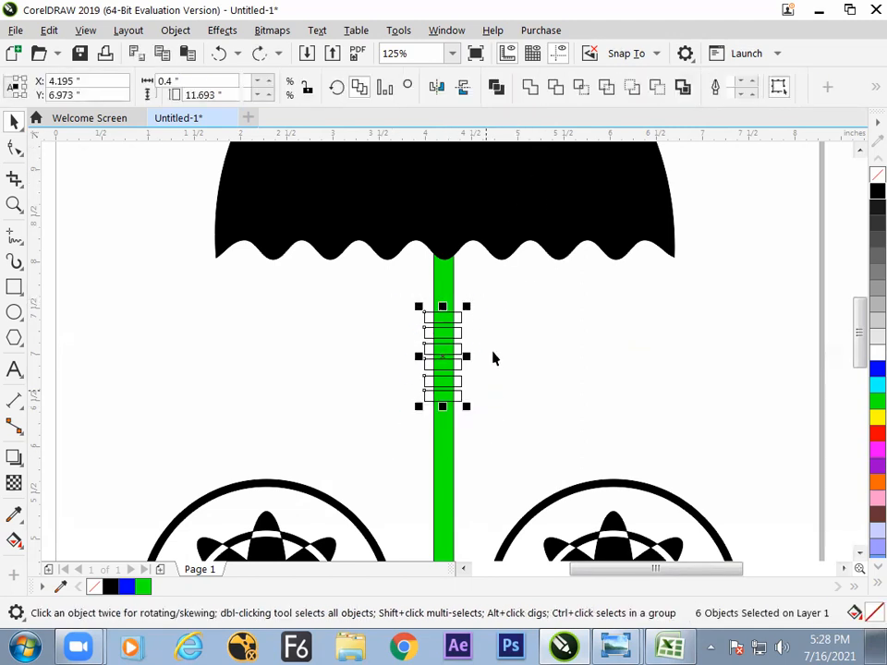
pyautogui.click(530, 89)
pyautogui.click(511, 331)
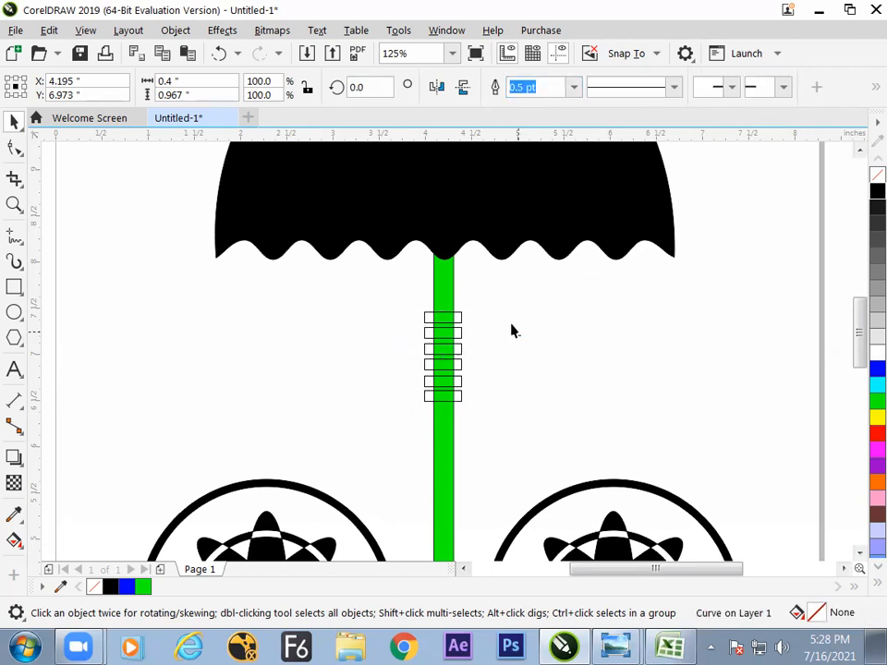
pyautogui.moveTo(461, 323); pyautogui.dragTo(506, 328)
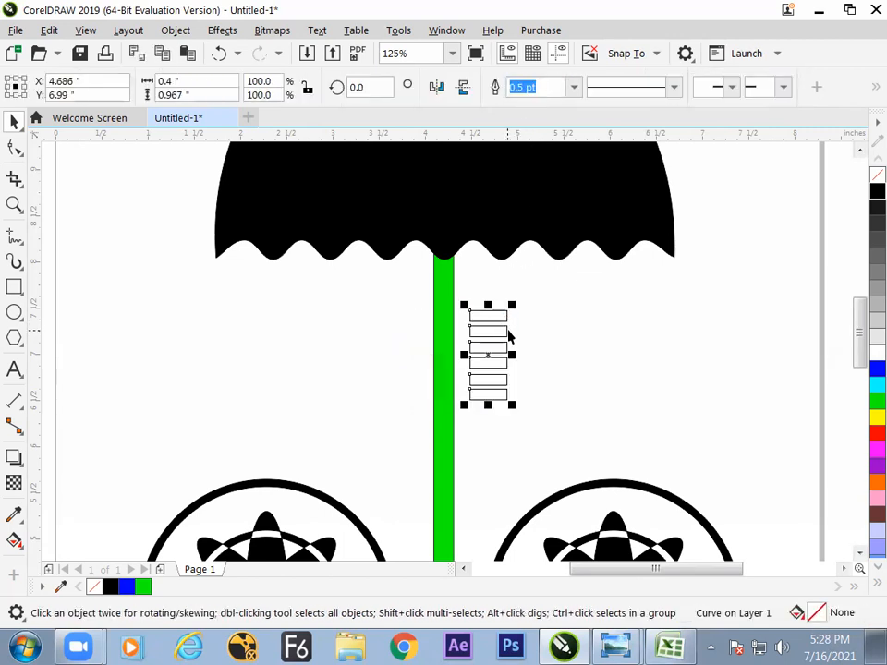
pyautogui.hotkey('ctrl', 'z')
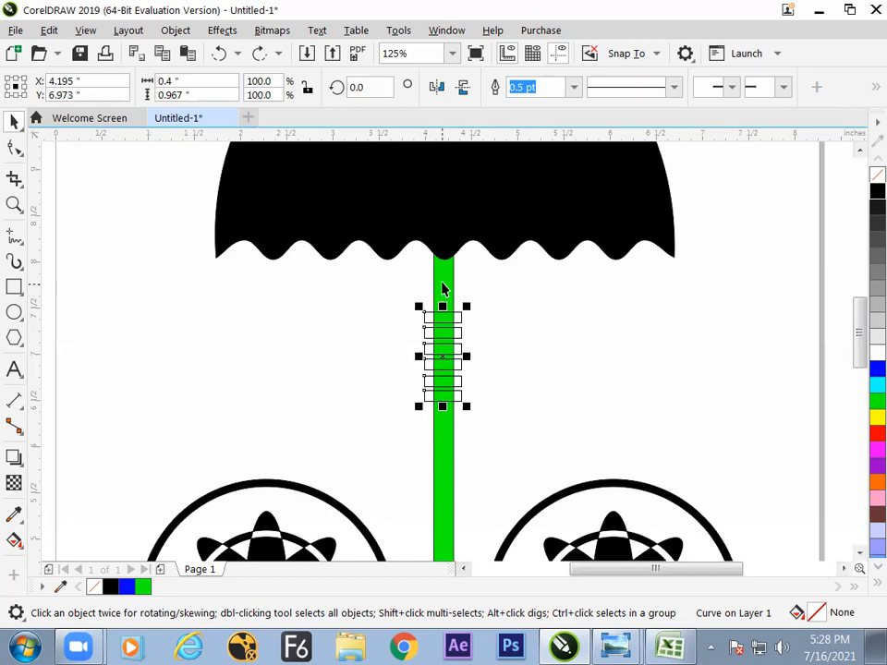
# Weld the stack of bars to the green pole so the ridged grip takes the pole's green fill.
pyautogui.keyDown('shift'); pyautogui.click(448, 274); pyautogui.keyUp('shift')
pyautogui.click(529, 87)
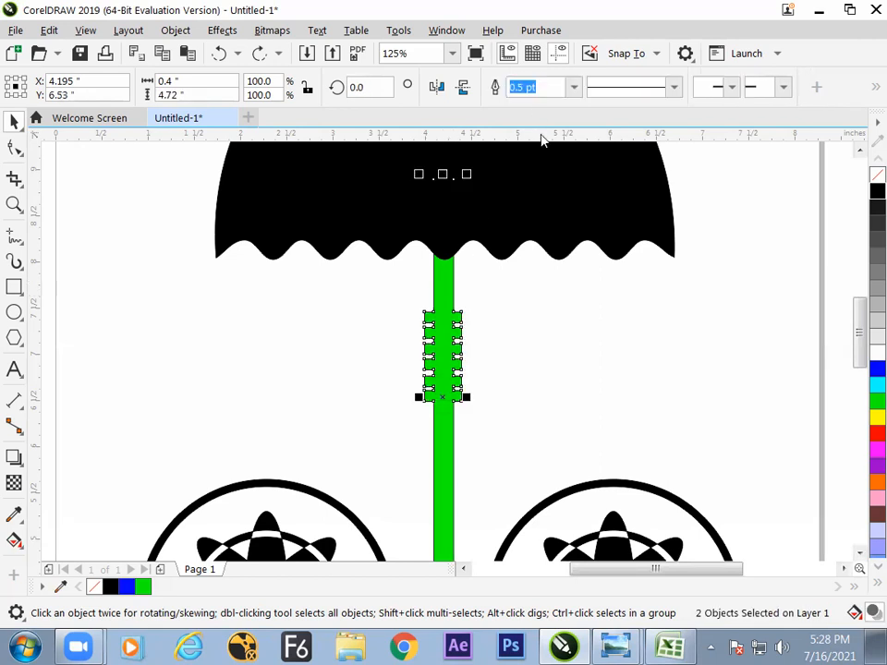
pyautogui.click(570, 333)
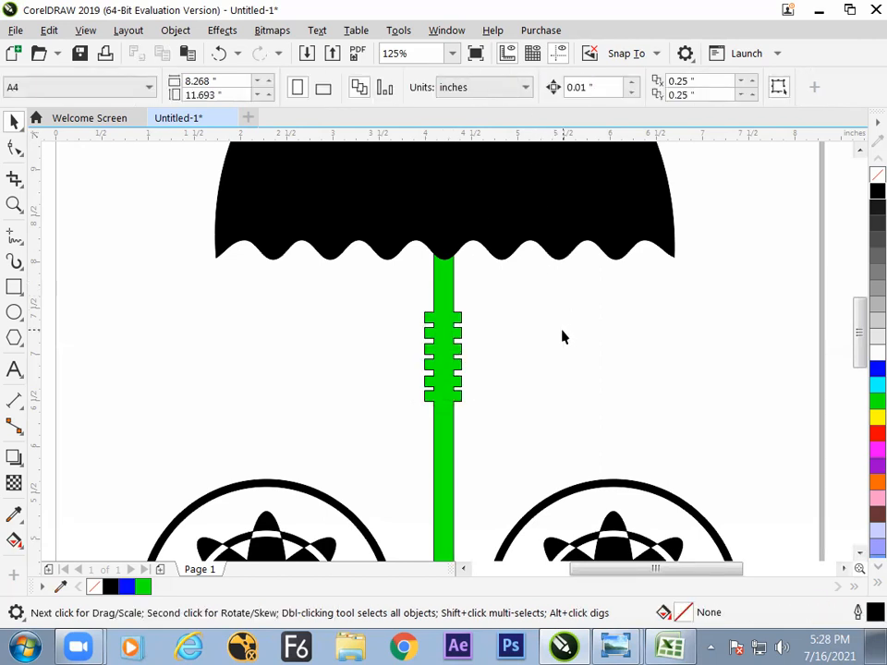
pyautogui.press('F4')
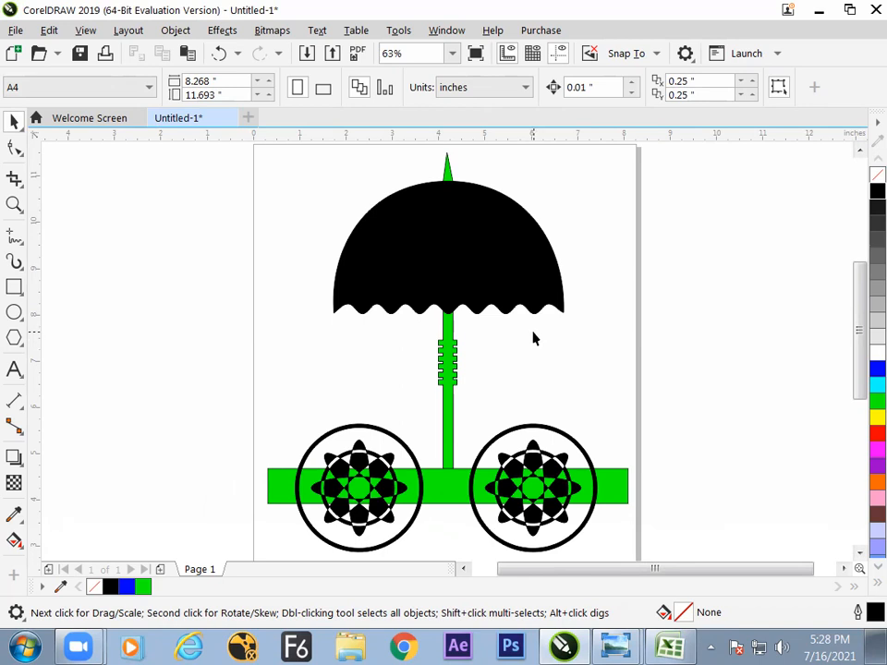
pyautogui.click(374, 456)
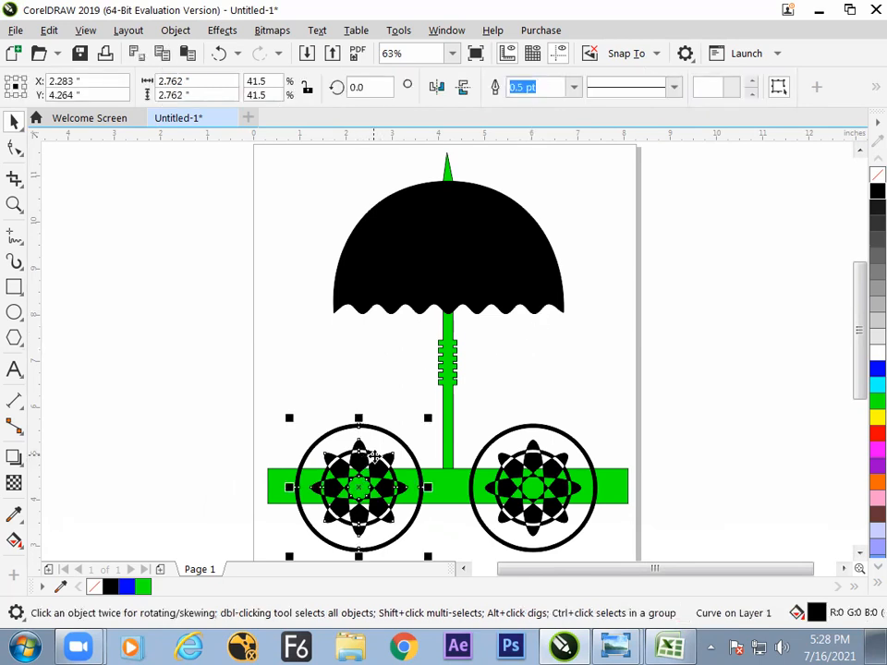
pyautogui.click(457, 385)
pyautogui.click(450, 383)
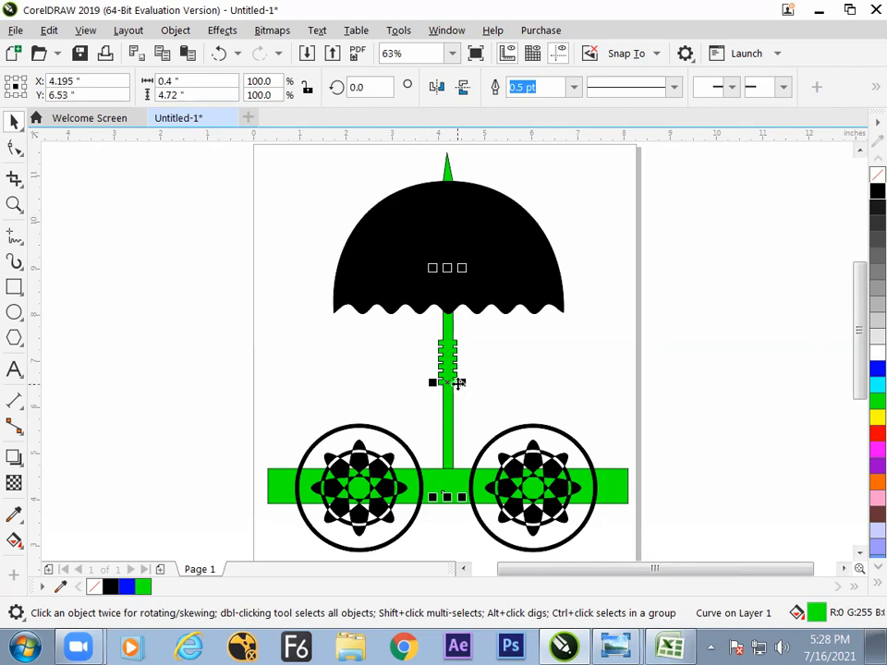
pyautogui.click(469, 390)
pyautogui.click(390, 440)
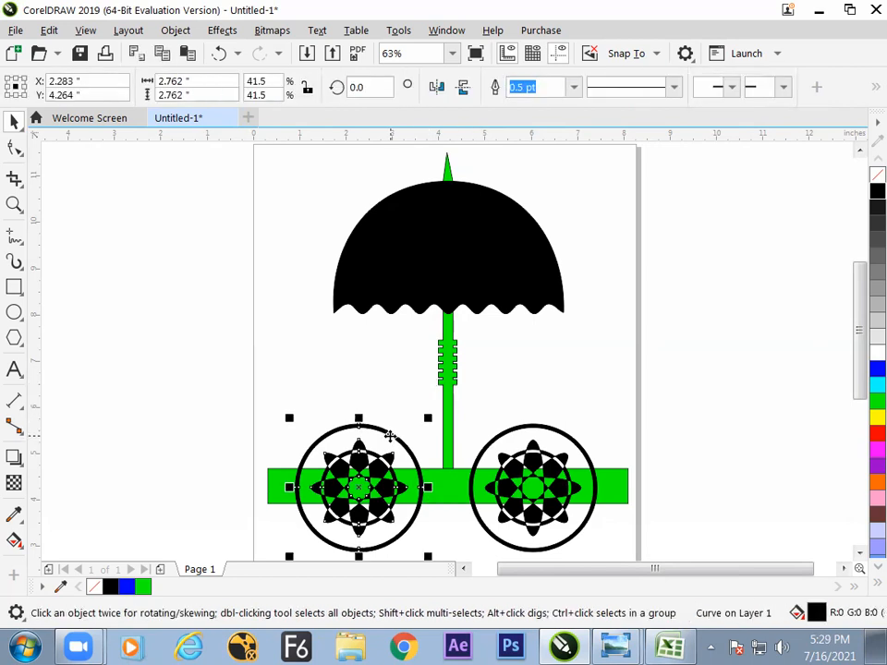
pyautogui.click(452, 370)
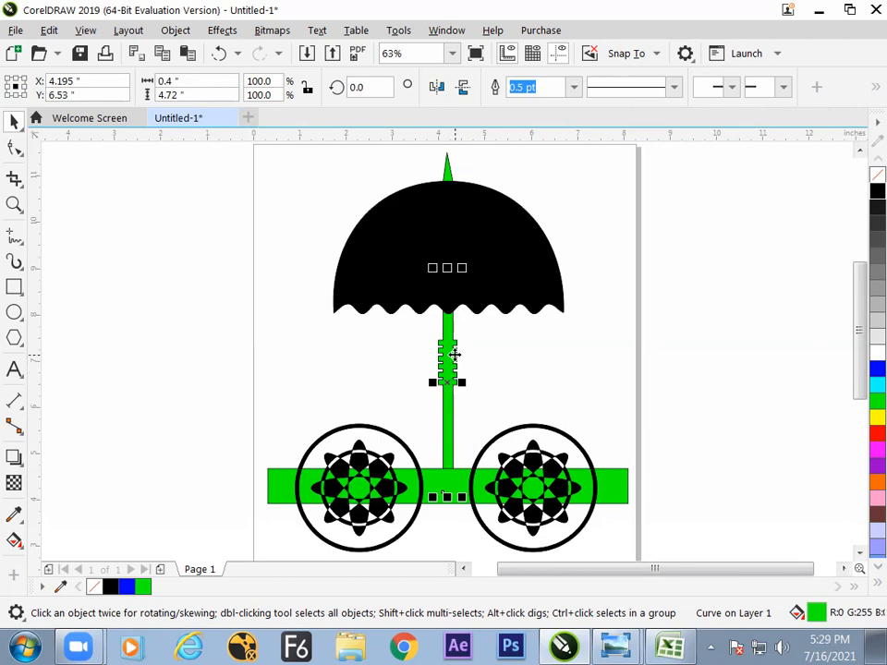
pyautogui.click(395, 433)
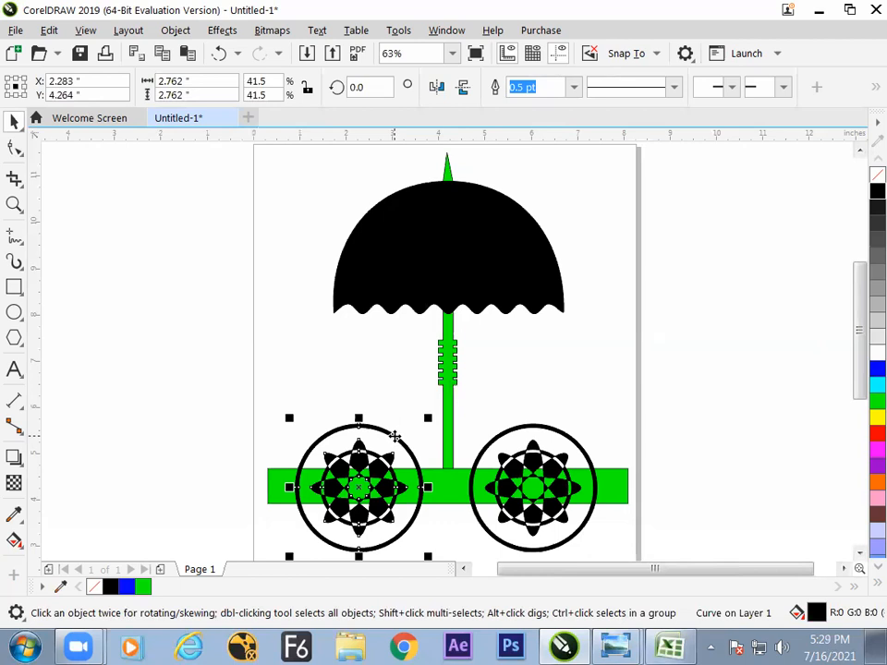
pyautogui.click(453, 366)
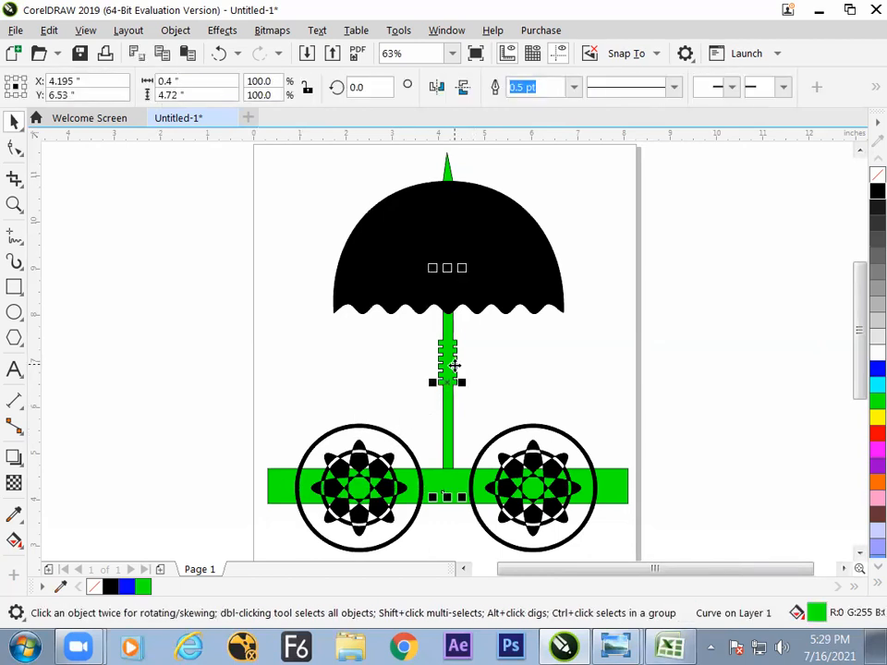
pyautogui.click(515, 374)
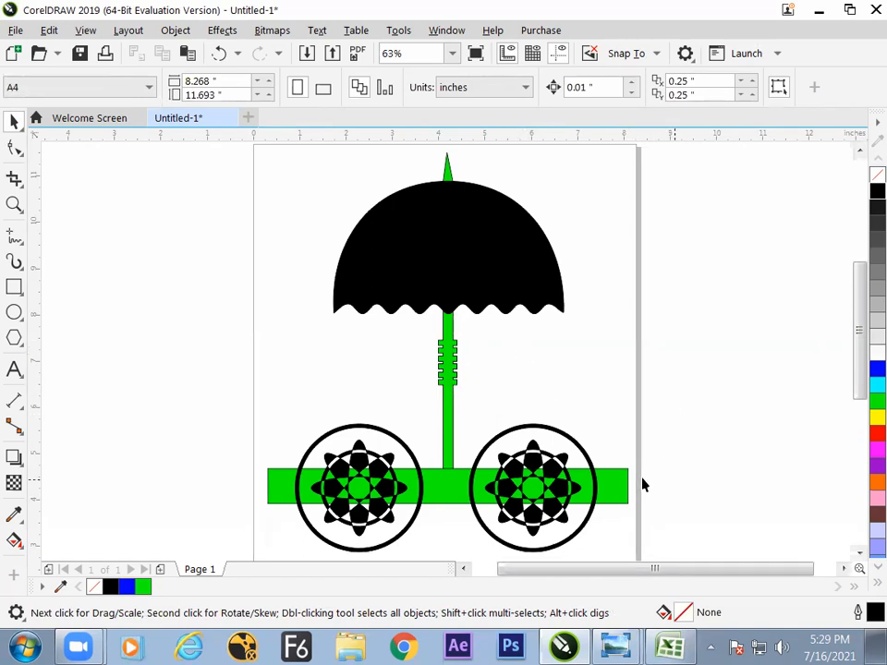
# Draw a closed freehand horn-shaped curve about 3.5 in wide and 4.5 in high, rising from the right end of the green base bar.
pyautogui.click(16, 236)
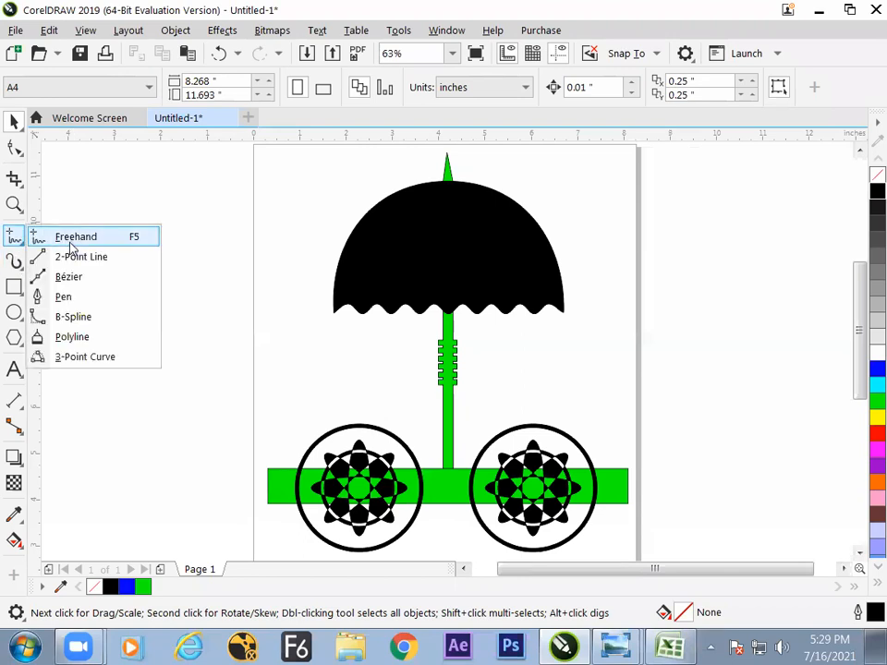
pyautogui.click(74, 238)
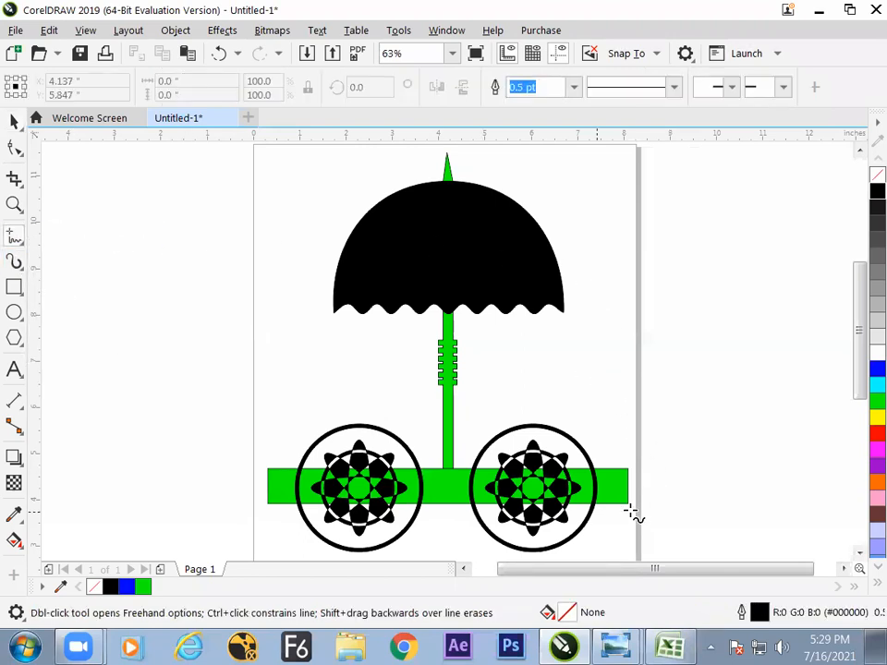
pyautogui.moveTo(614, 500)
pyautogui.mouseDown()
pyautogui.moveTo(638, 504)
pyautogui.moveTo(689, 419)
pyautogui.moveTo(757, 344)
pyautogui.moveTo(760, 334)
pyautogui.moveTo(724, 303)
pyautogui.moveTo(681, 320)
pyautogui.moveTo(605, 434)
pyautogui.moveTo(599, 455)
pyautogui.moveTo(613, 499)
pyautogui.mouseUp()
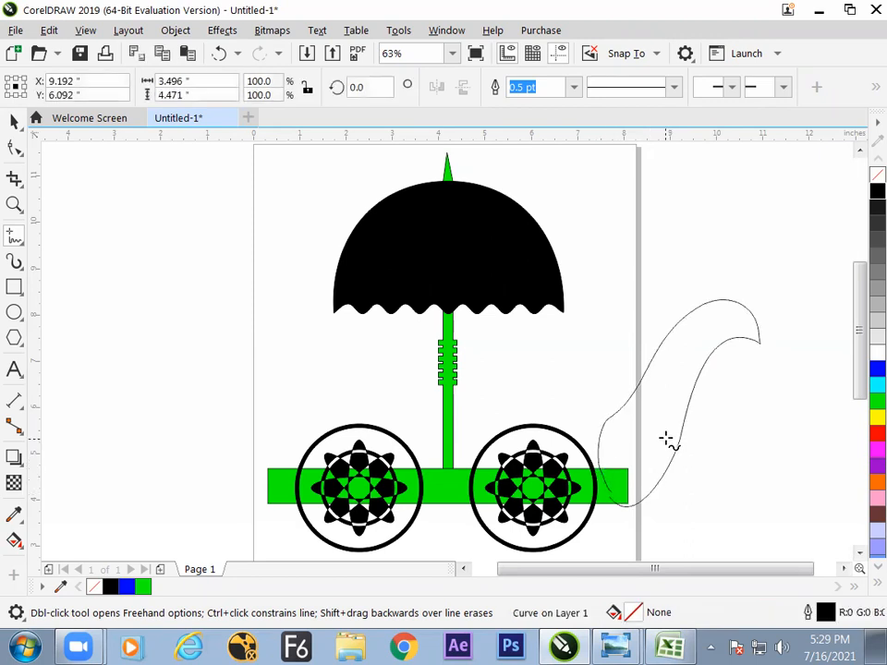
pyautogui.click(14, 121)
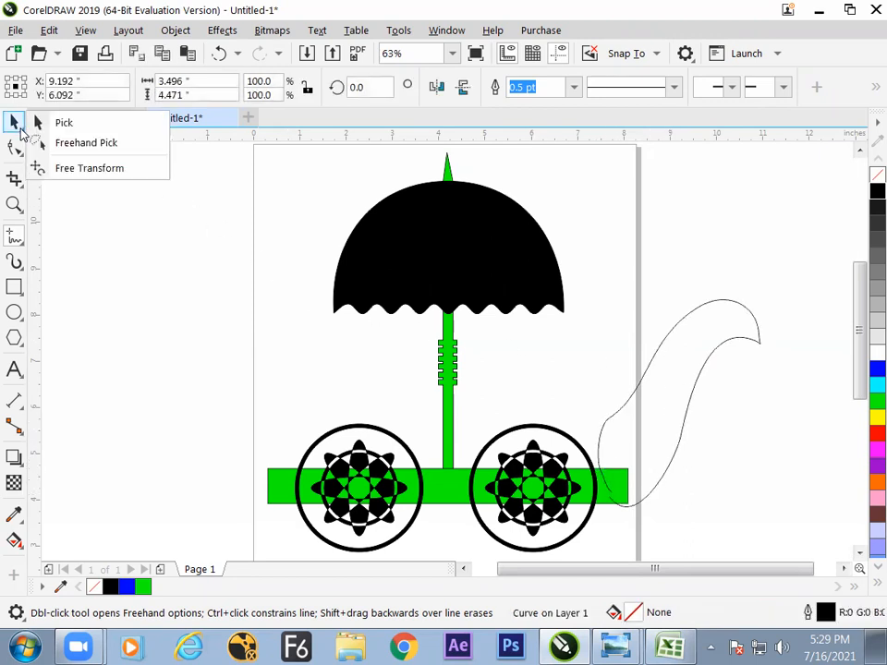
pyautogui.click(621, 479)
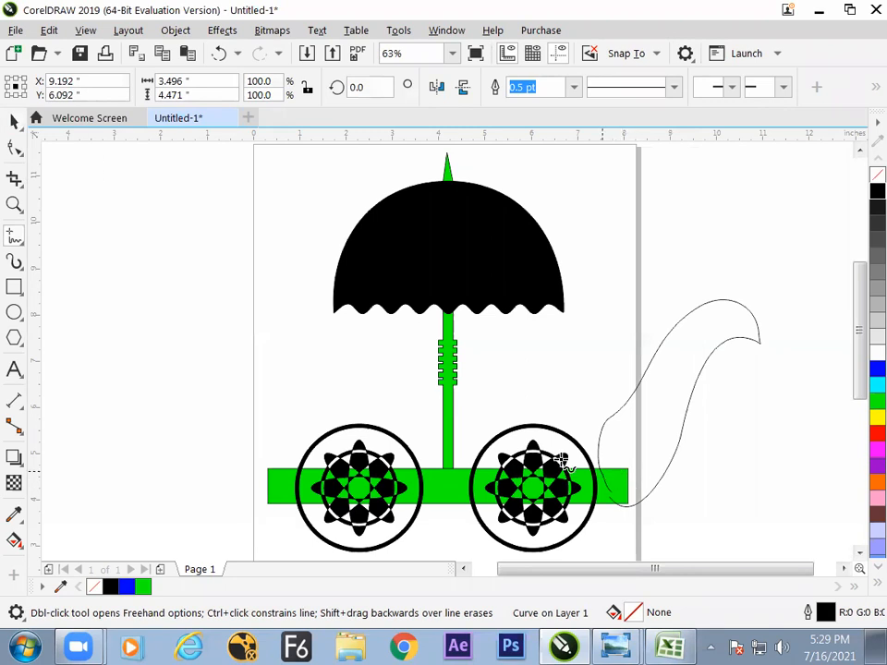
# Try to weld the green base bar and the horn-shaped curve with the unfilled curve selected last.
pyautogui.click(14, 121)
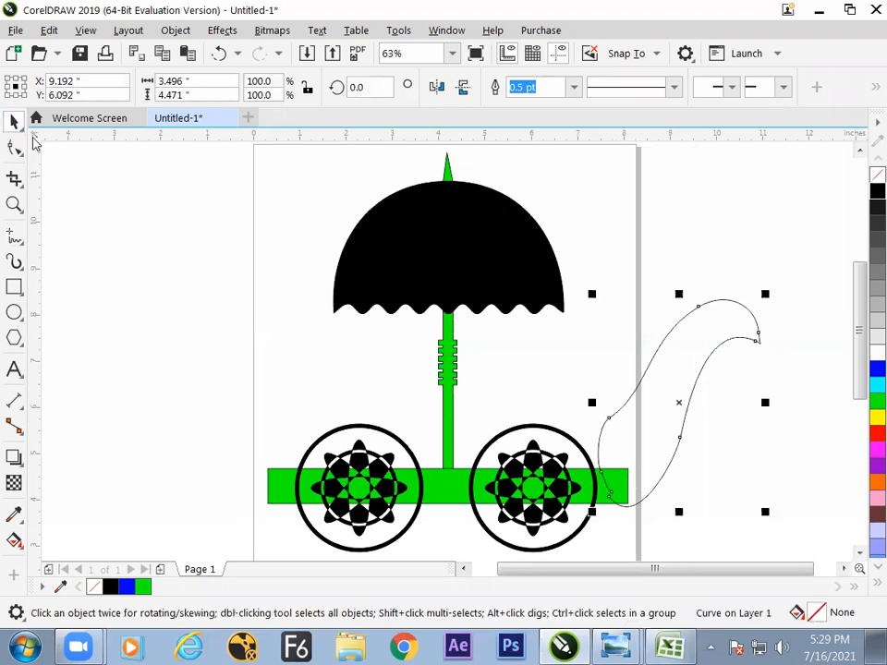
pyautogui.click(440, 488)
pyautogui.keyDown('shift'); pyautogui.click(649, 383); pyautogui.keyUp('shift')
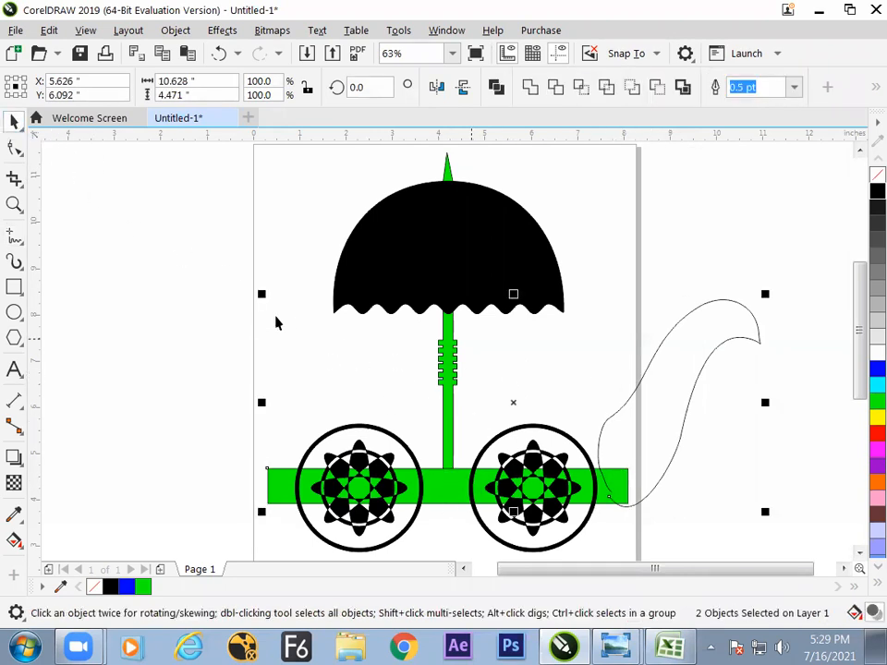
pyautogui.click(530, 86)
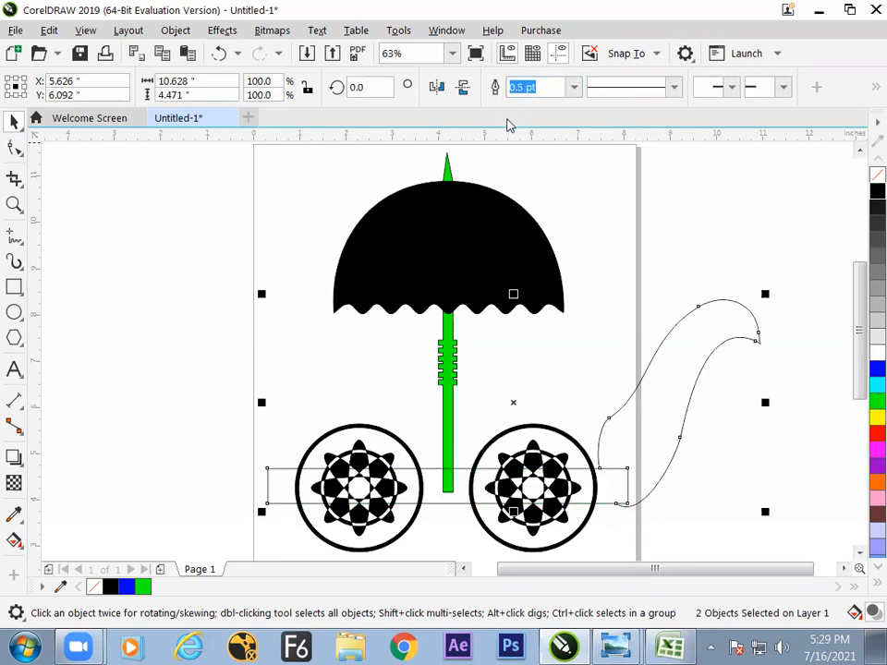
pyautogui.click(676, 433)
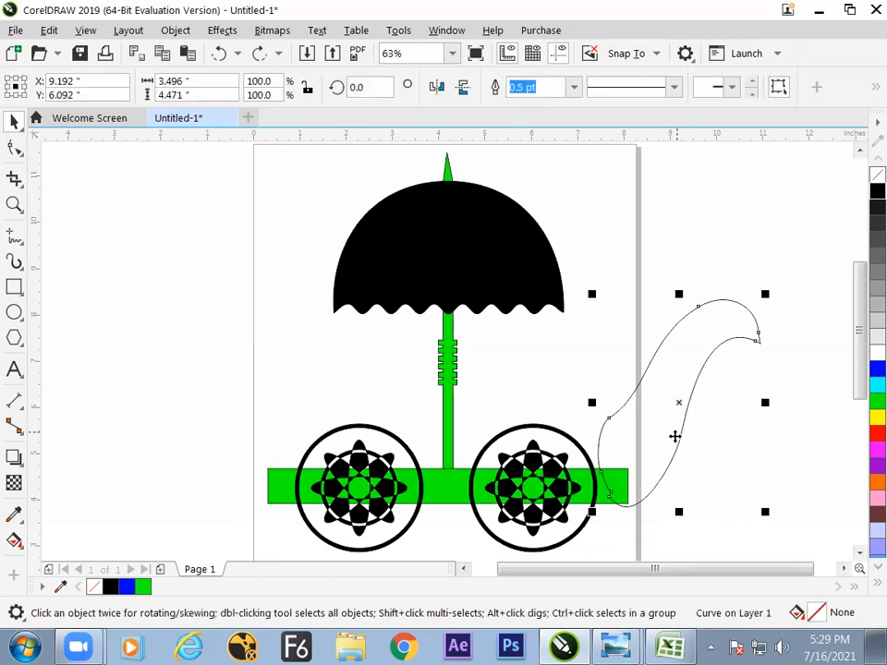
# Weld the horn-shaped curve to the green base bar, selecting the bar last so the result takes its green fill.
pyautogui.click(14, 148)
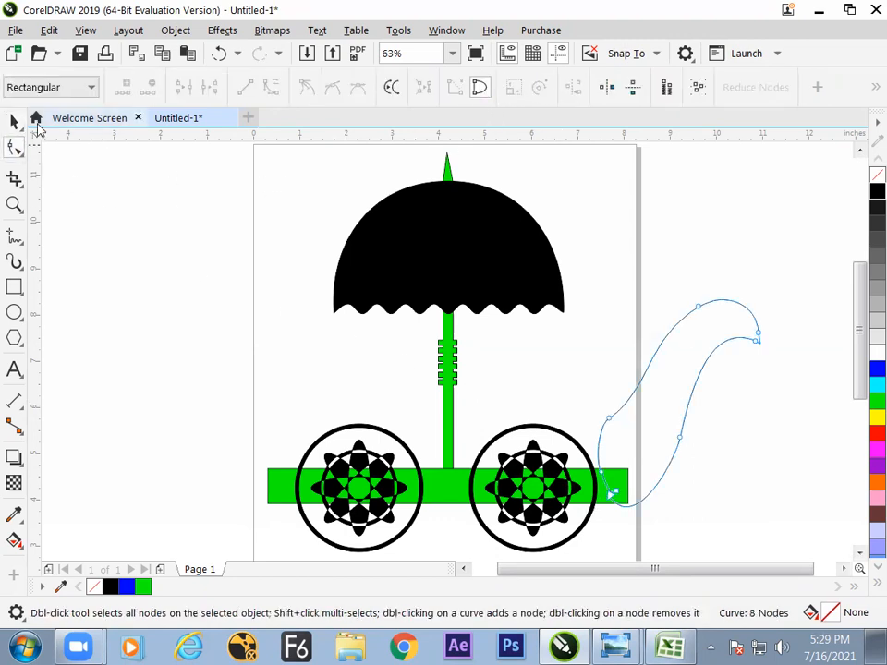
pyautogui.click(14, 121)
pyautogui.click(734, 409)
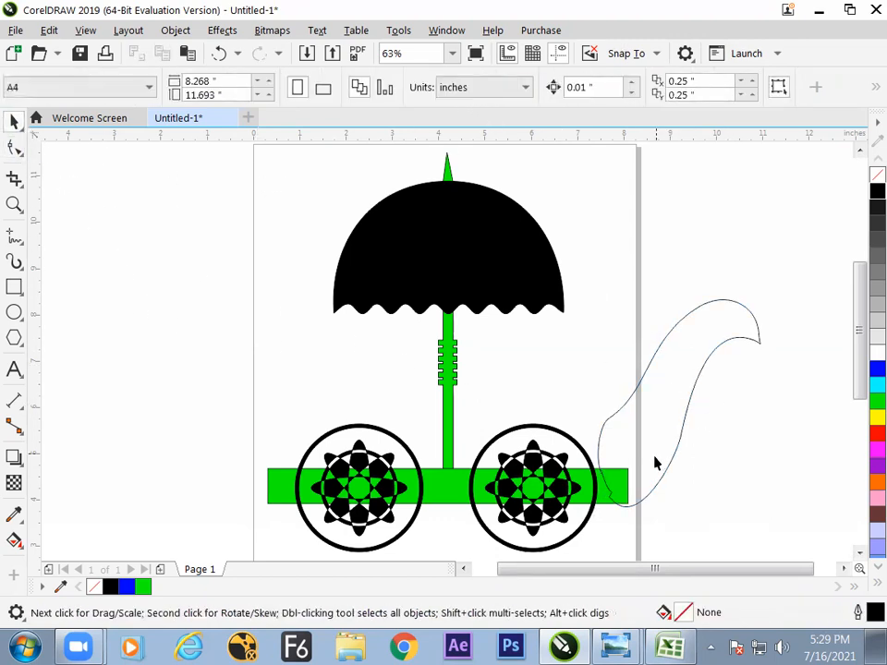
pyautogui.click(622, 471)
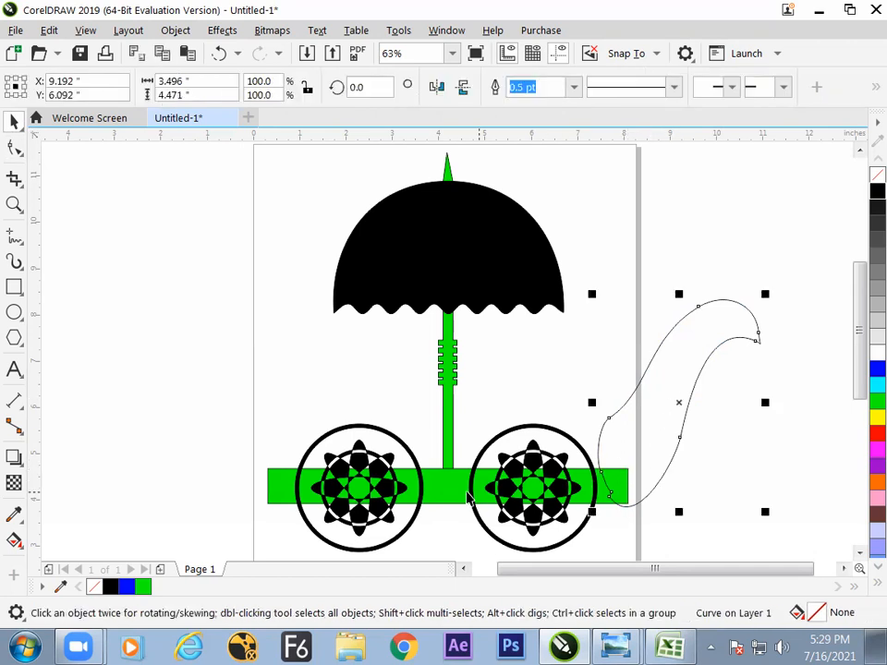
pyautogui.keyDown('shift'); pyautogui.click(470, 499); pyautogui.keyUp('shift')
pyautogui.click(529, 87)
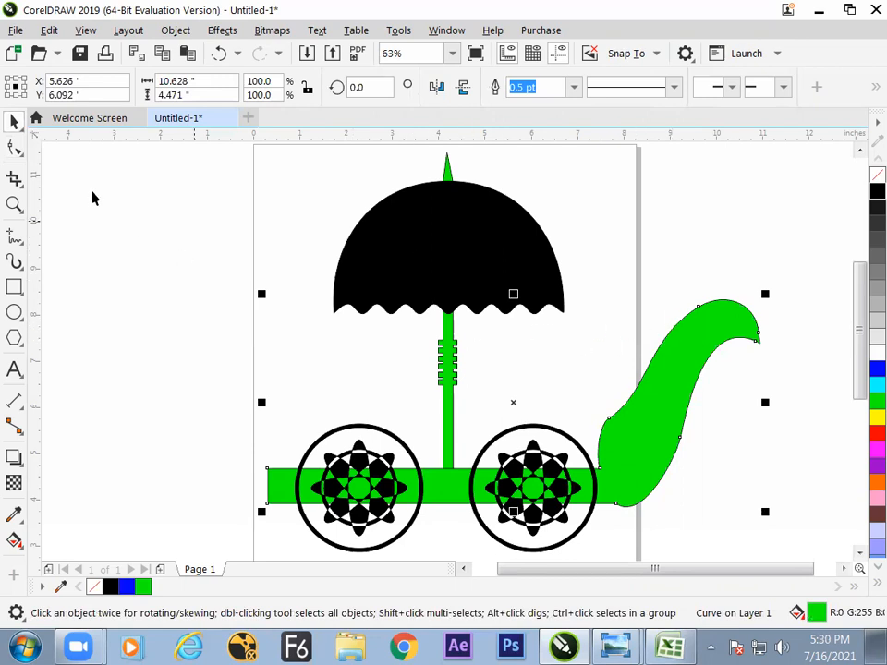
# Rotate the horn's nodes clockwise about the point where the horn meets the green base bar, so the horn leans lower.
pyautogui.click(13, 148)
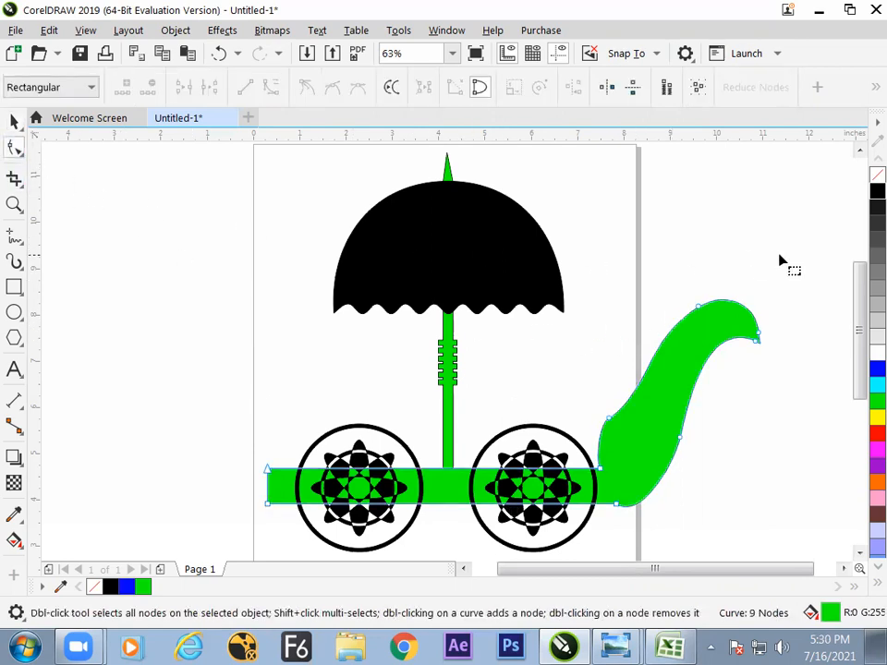
pyautogui.moveTo(798, 266); pyautogui.dragTo(602, 504)
pyautogui.moveTo(798, 271); pyautogui.dragTo(641, 420)
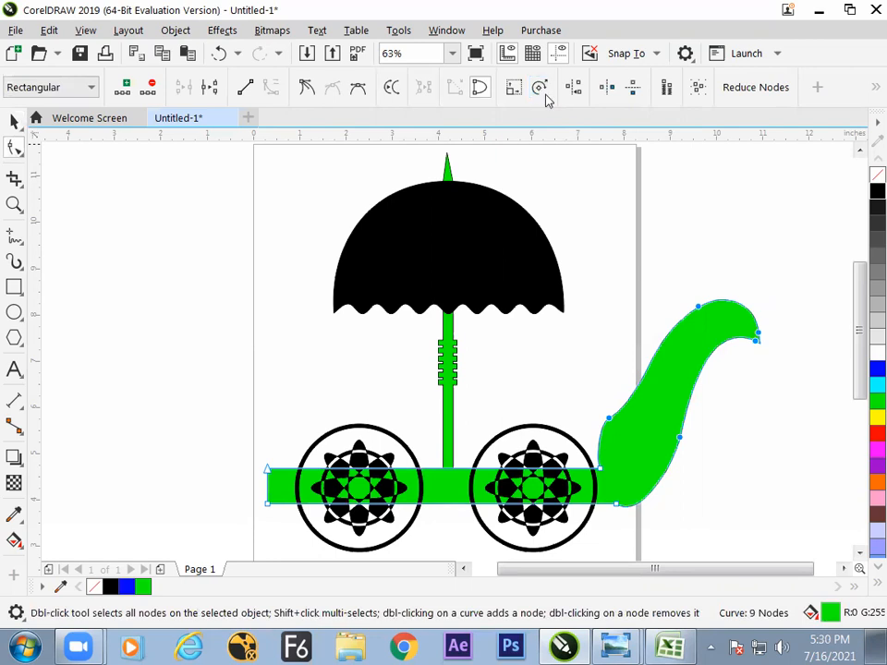
pyautogui.click(540, 88)
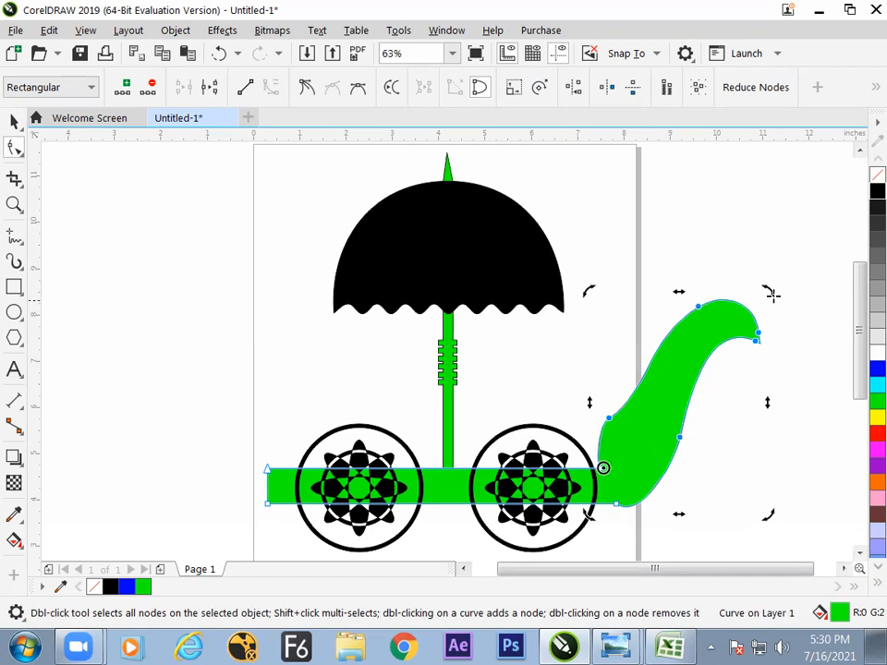
pyautogui.moveTo(771, 291); pyautogui.dragTo(807, 370)
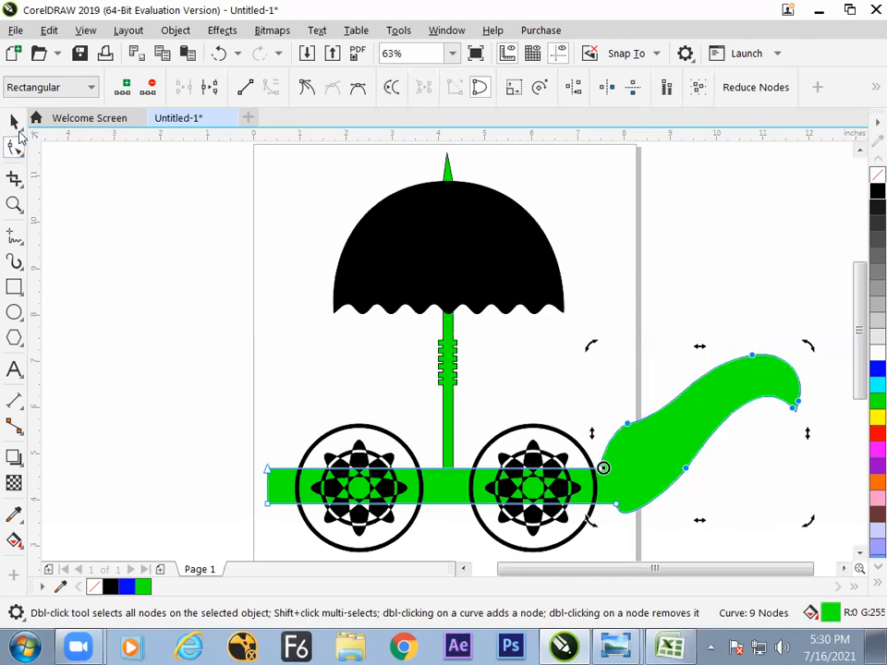
# Delete the node at the lower junction of bar and horn, and turn the upper junction node into a smooth curve node.
pyautogui.click(619, 506)
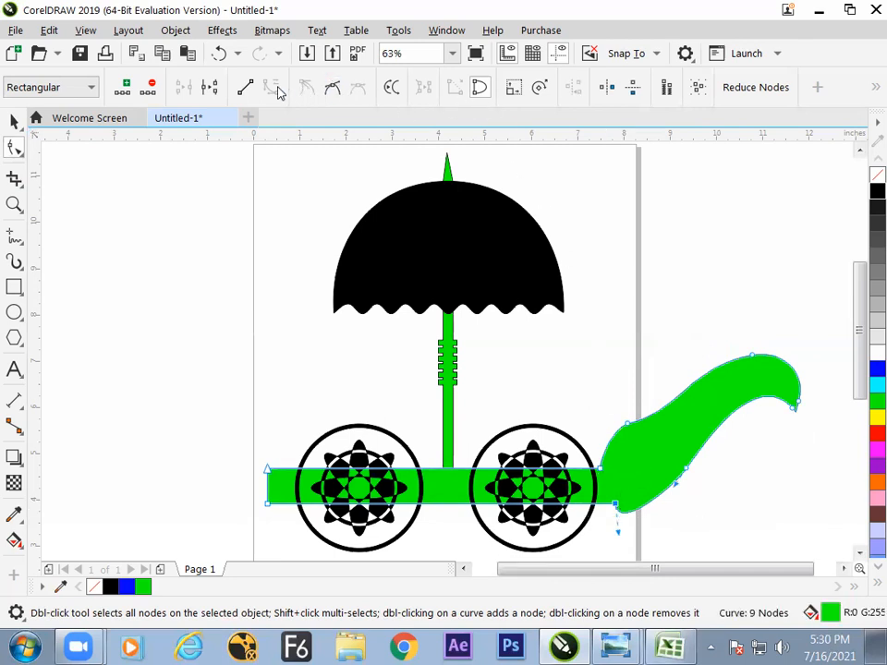
pyautogui.click(210, 90)
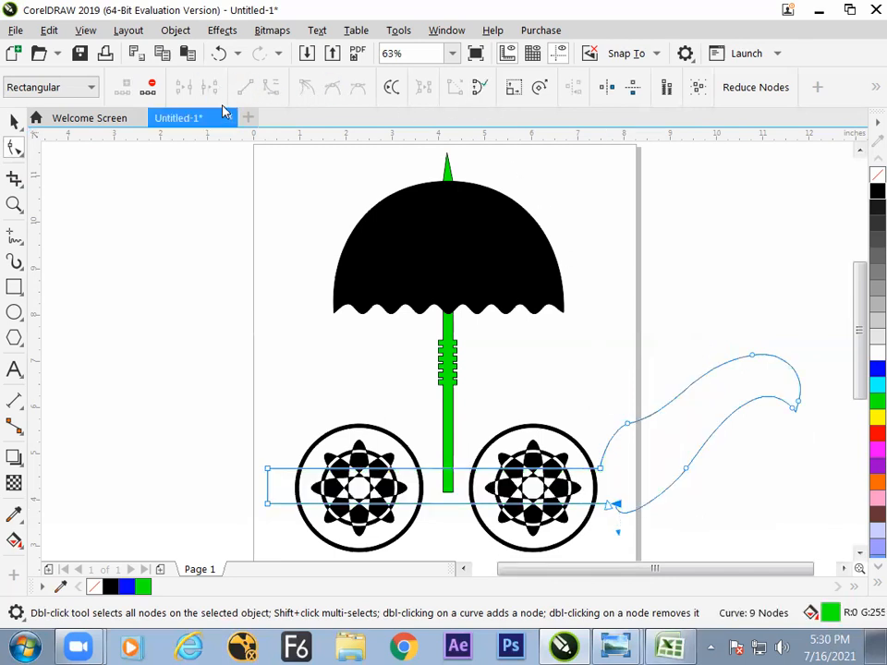
pyautogui.hotkey('ctrl', 'z')
pyautogui.click(152, 91)
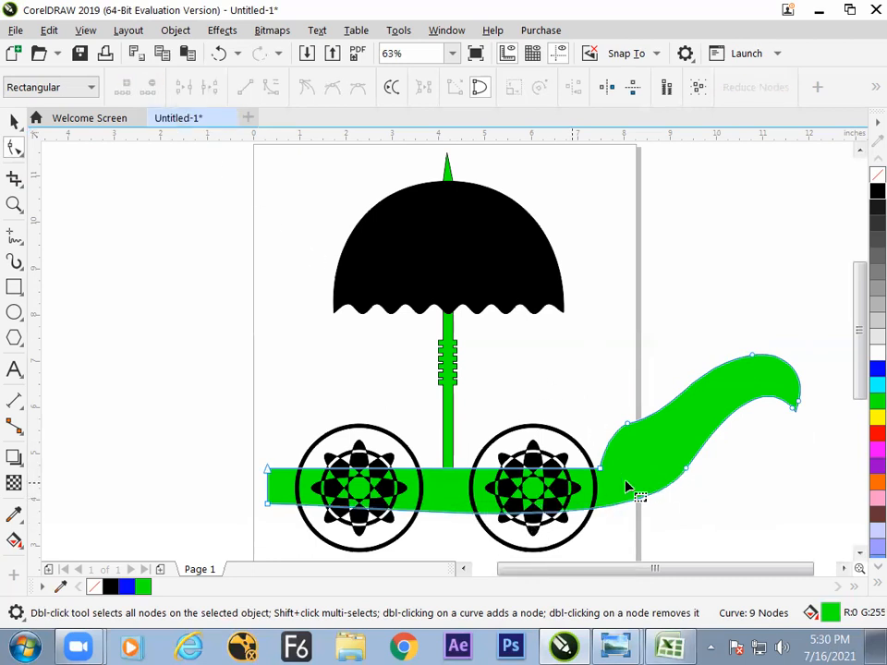
pyautogui.moveTo(600, 468); pyautogui.dragTo(592, 469)
pyautogui.click(271, 88)
pyautogui.click(333, 88)
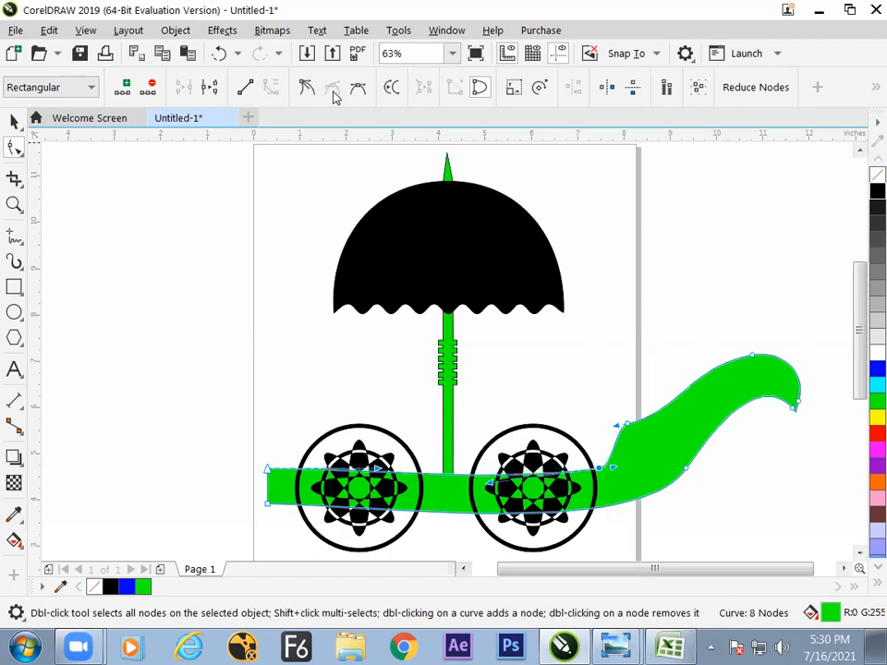
# Make the node at the bump on the horn's upper edge symmetrical and reshape it into an even slope rising from the bar.
pyautogui.moveTo(607, 389); pyautogui.dragTo(619, 407)
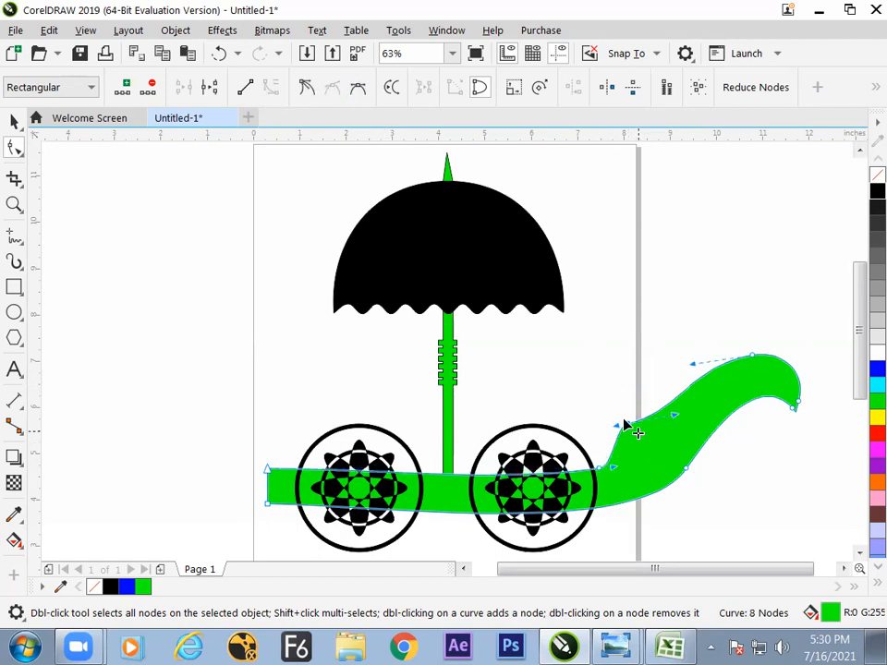
pyautogui.click(358, 87)
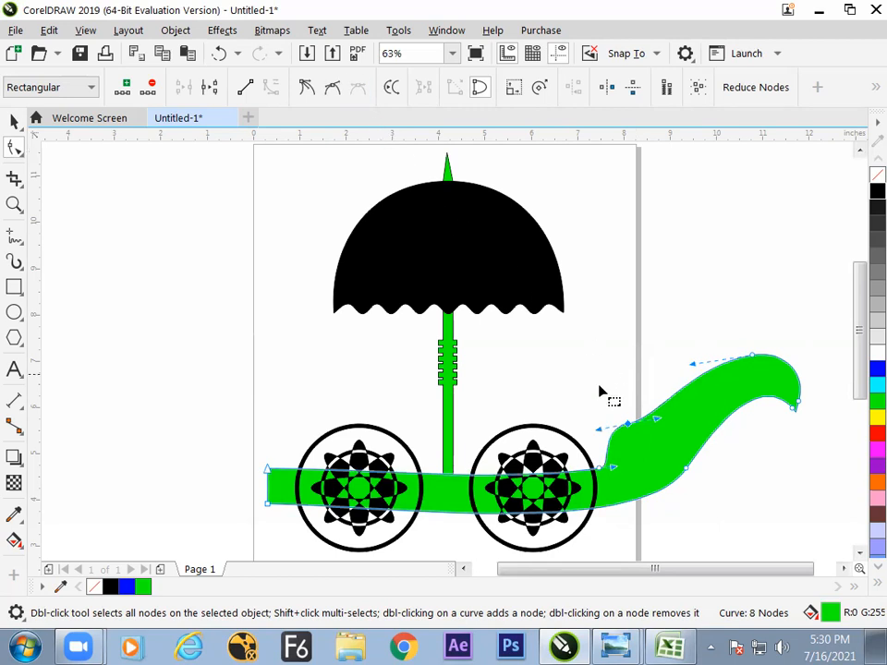
pyautogui.moveTo(626, 425); pyautogui.dragTo(690, 394)
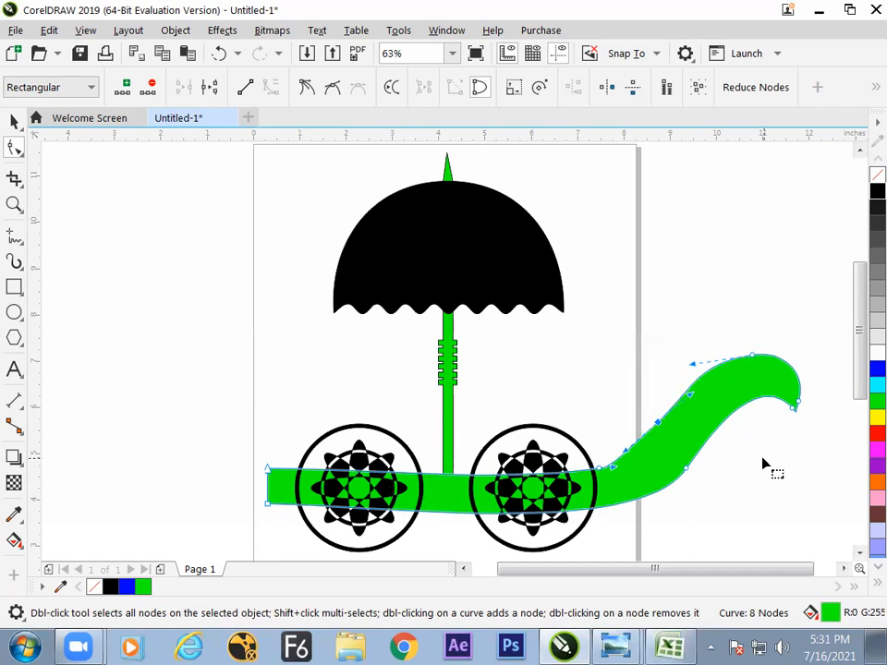
pyautogui.click(14, 121)
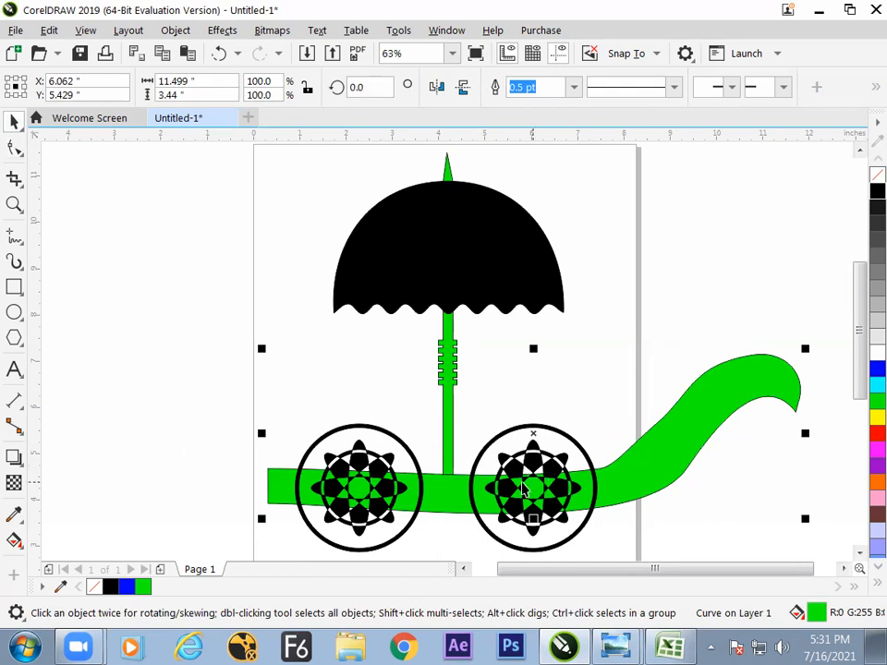
pyautogui.click(345, 383)
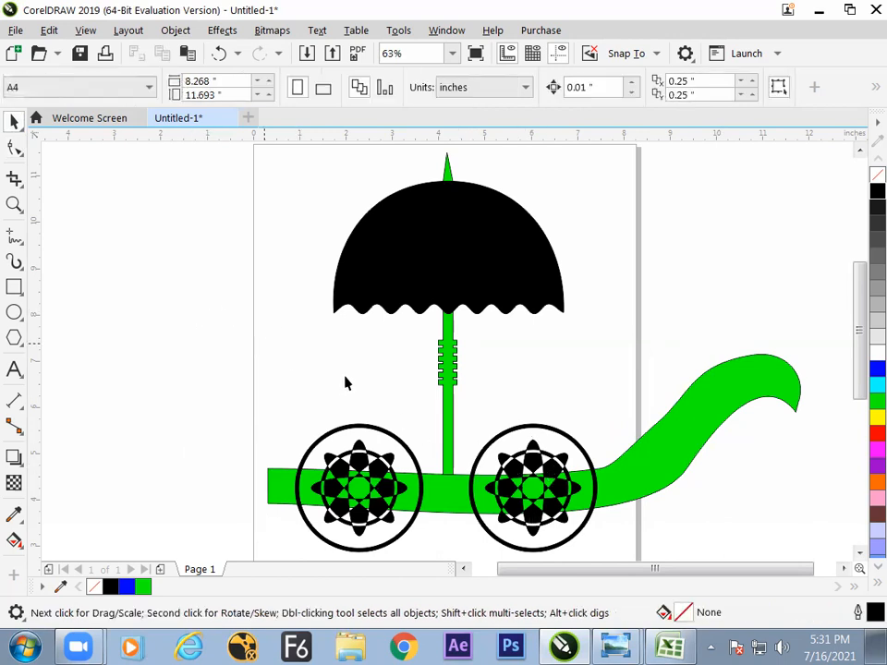
# Duplicate the horned base, mirror the copy horizontally and move it left so the bars overlap and a horn rises at each end.
pyautogui.click(453, 511)
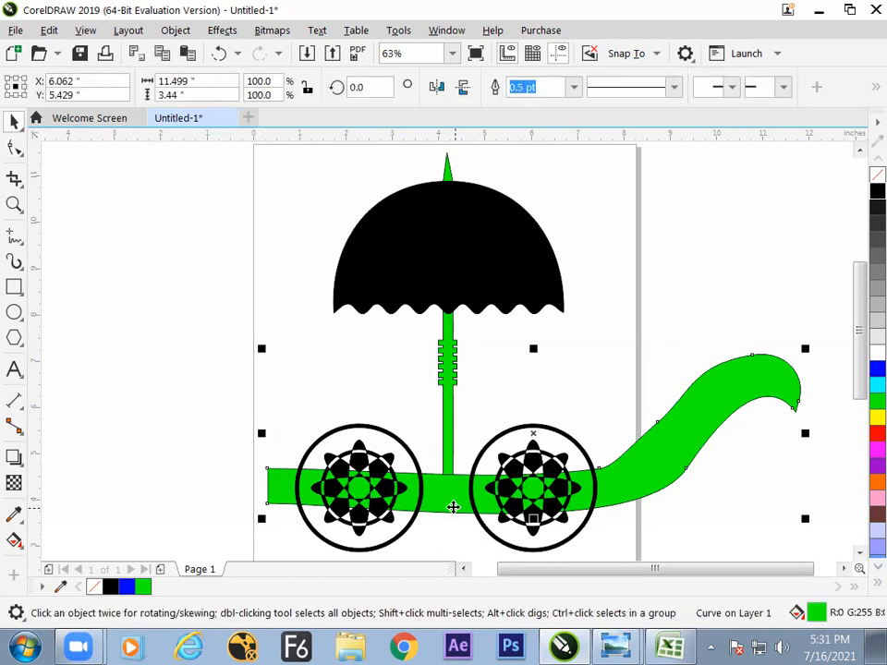
pyautogui.click(187, 54)
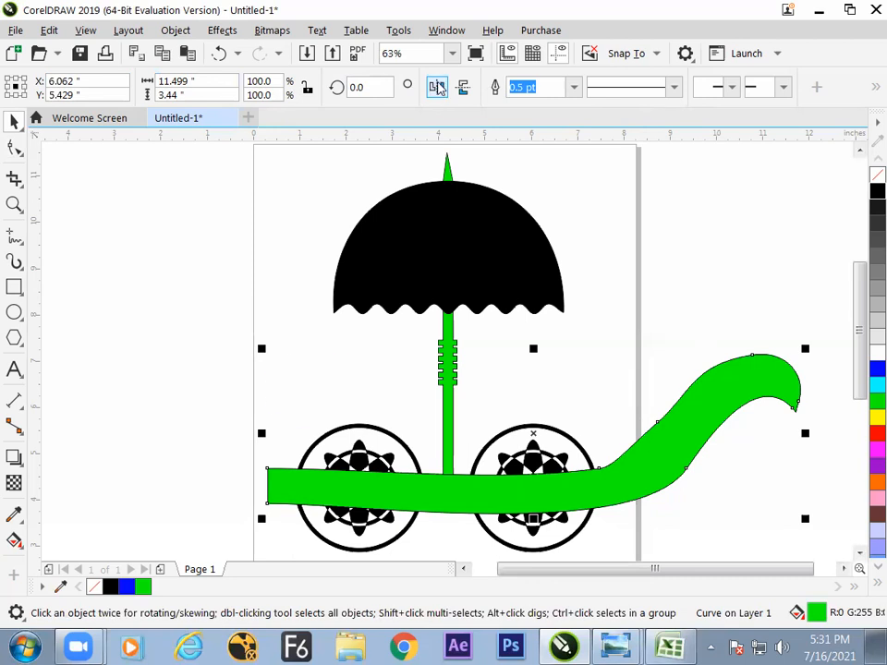
pyautogui.click(436, 86)
pyautogui.moveTo(586, 485); pyautogui.dragTo(428, 501)
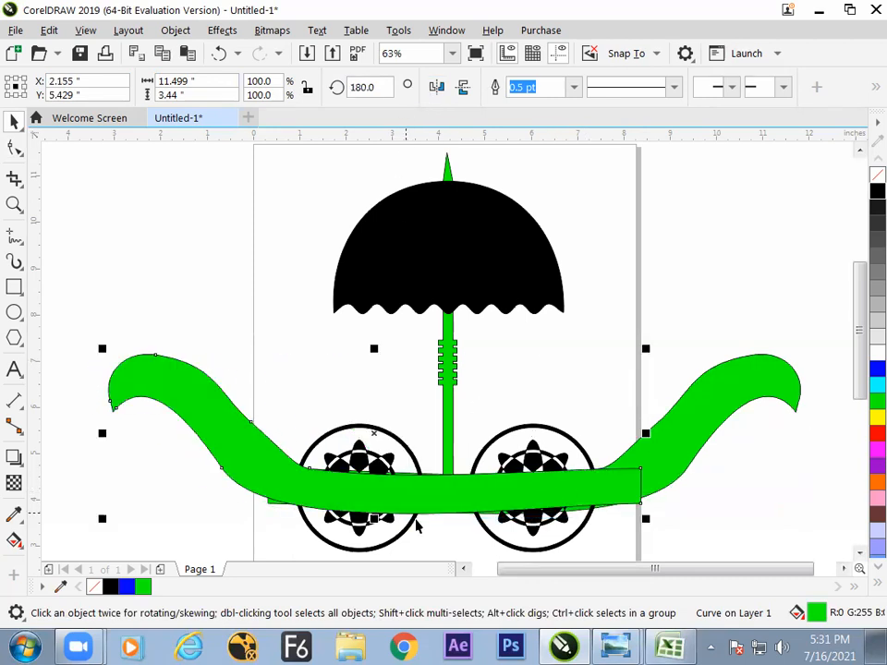
# Weld the original and mirrored bases into one shape and center it under the umbrella pole.
pyautogui.keyDown('shift'); pyautogui.click(717, 403); pyautogui.keyUp('shift')
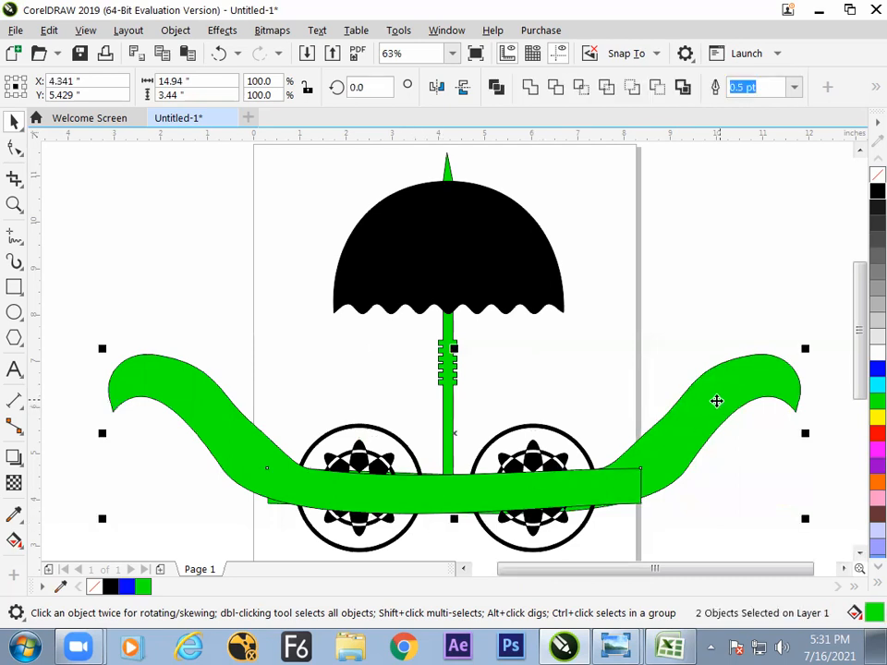
pyautogui.click(531, 88)
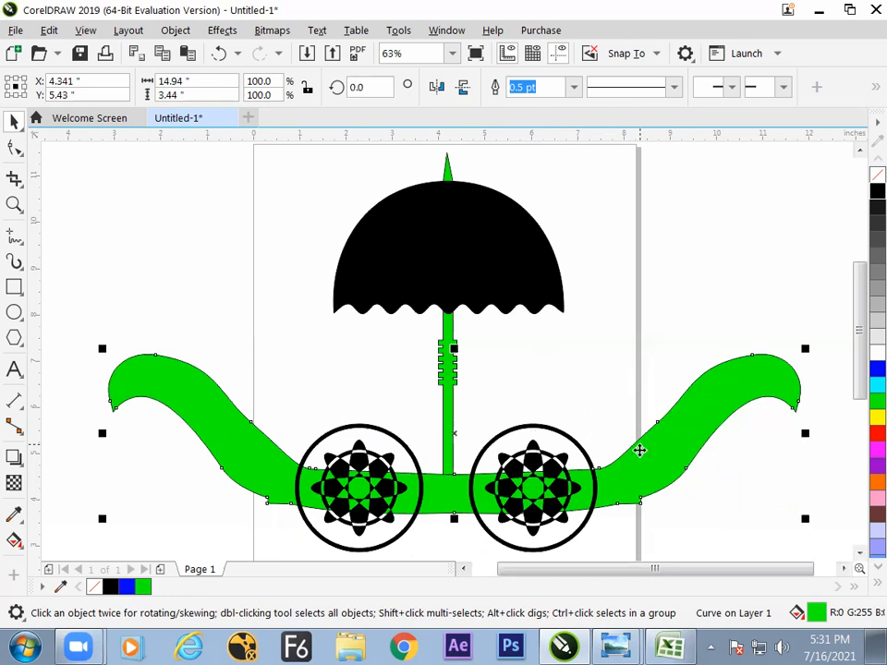
pyautogui.moveTo(648, 453); pyautogui.dragTo(648, 459)
pyautogui.click(645, 457)
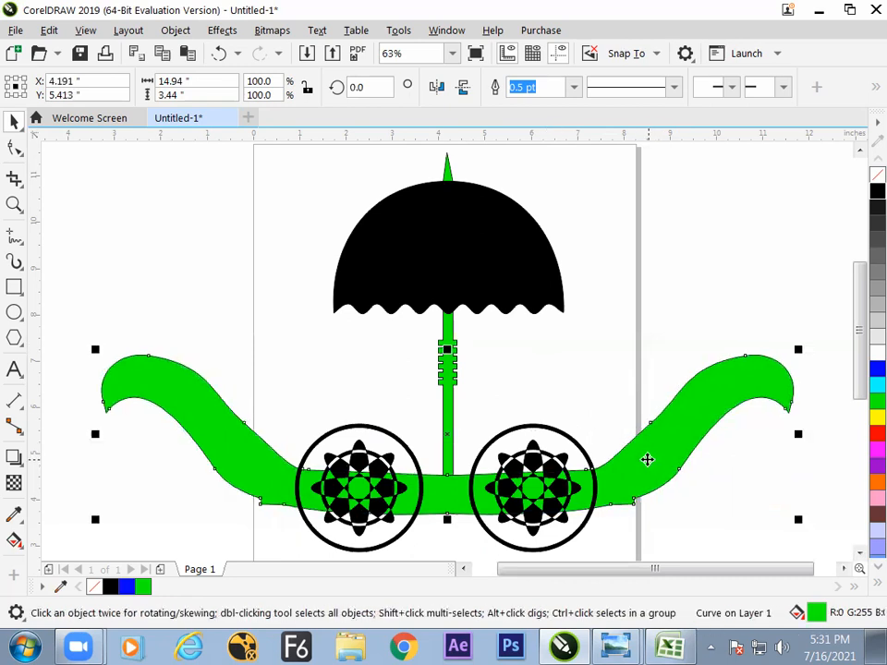
pyautogui.click(577, 357)
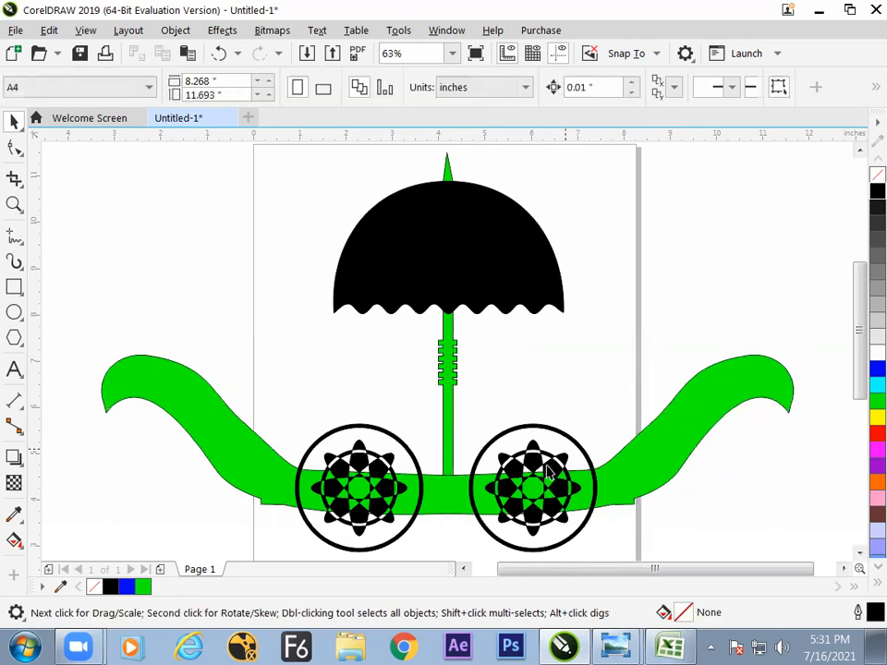
# Scale the two-horned base from its center to about 62% and move it down to the foot of the pole.
pyautogui.click(711, 425)
pyautogui.moveTo(799, 350); pyautogui.dragTo(737, 380)
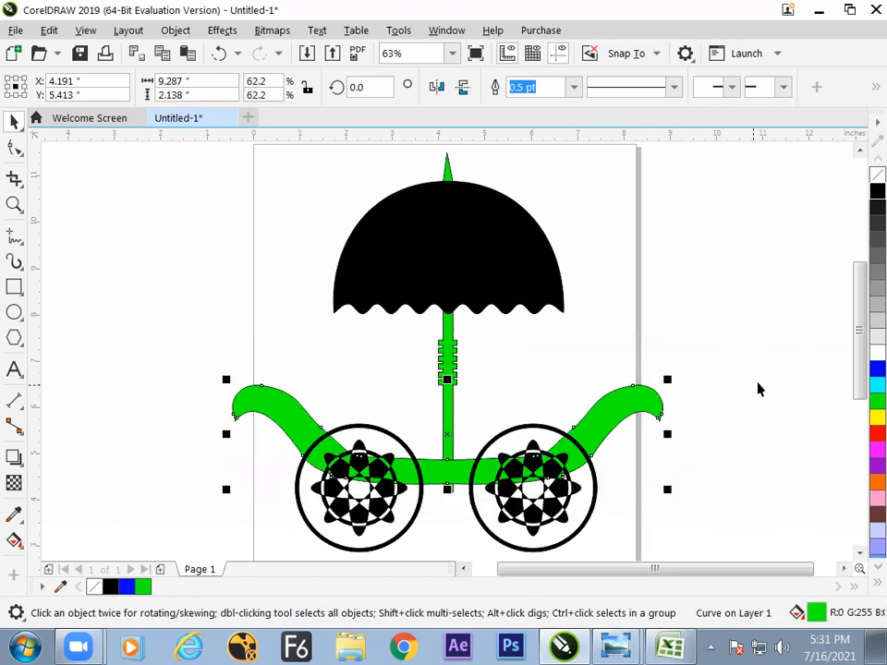
pyautogui.click(778, 365)
pyautogui.click(467, 490)
pyautogui.moveTo(465, 489); pyautogui.dragTo(468, 493)
pyautogui.click(735, 419)
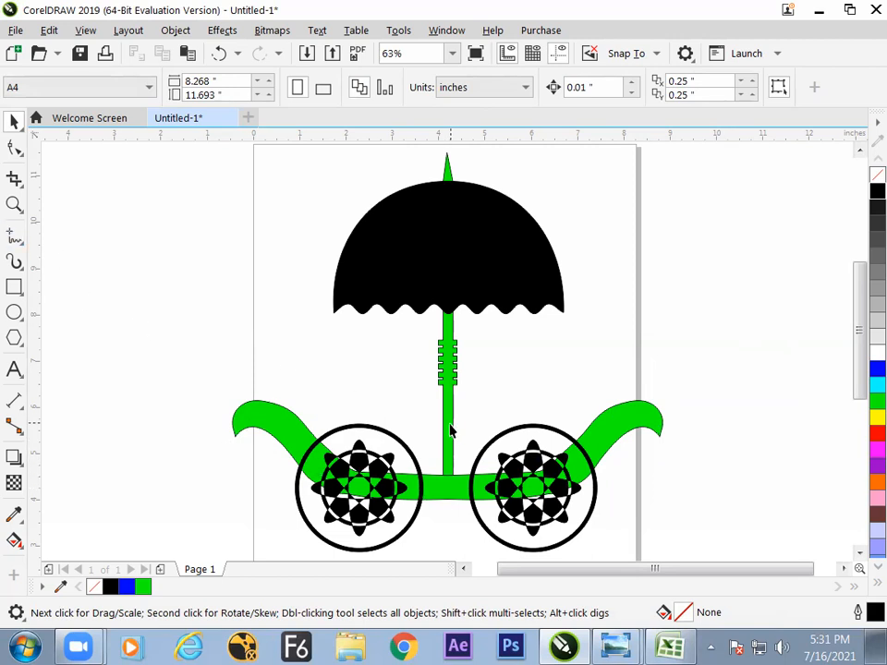
# Draw an unfilled rectangle about 8 in wide and 0.5 in high across both wheels and shift it right about 0.8 in.
pyautogui.click(14, 287)
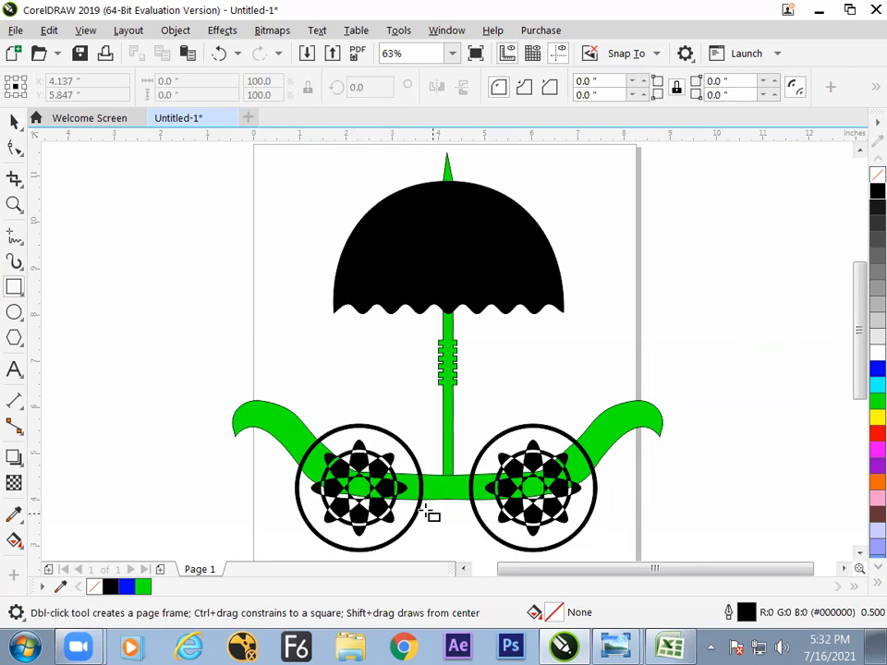
pyautogui.moveTo(248, 482); pyautogui.dragTo(619, 505)
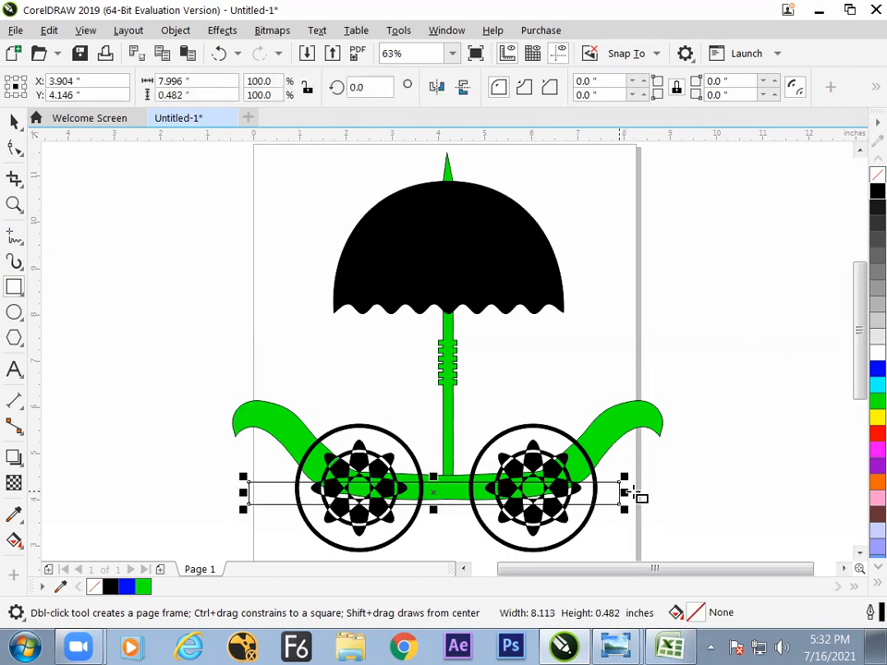
pyautogui.press('space')
pyautogui.keyDown('shift'); pyautogui.click(621, 423); pyautogui.keyUp('shift')
pyautogui.click(638, 478)
pyautogui.moveTo(610, 491); pyautogui.dragTo(648, 491)
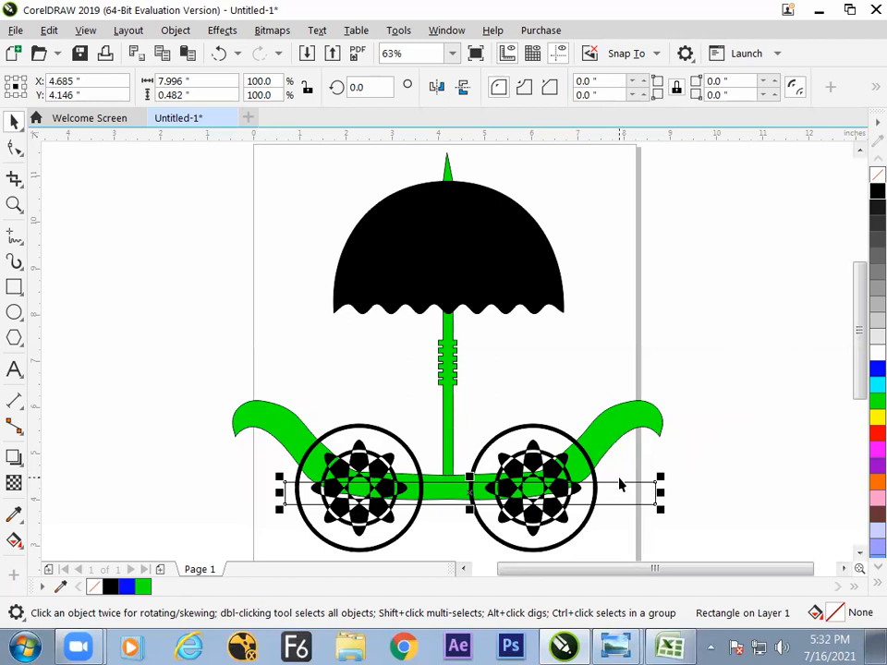
# Switch to Excel, enter the heading "alignment in corel draw" in cell F12, and return to CorelDRAW.
pyautogui.click(668, 647)
pyautogui.click(372, 387)
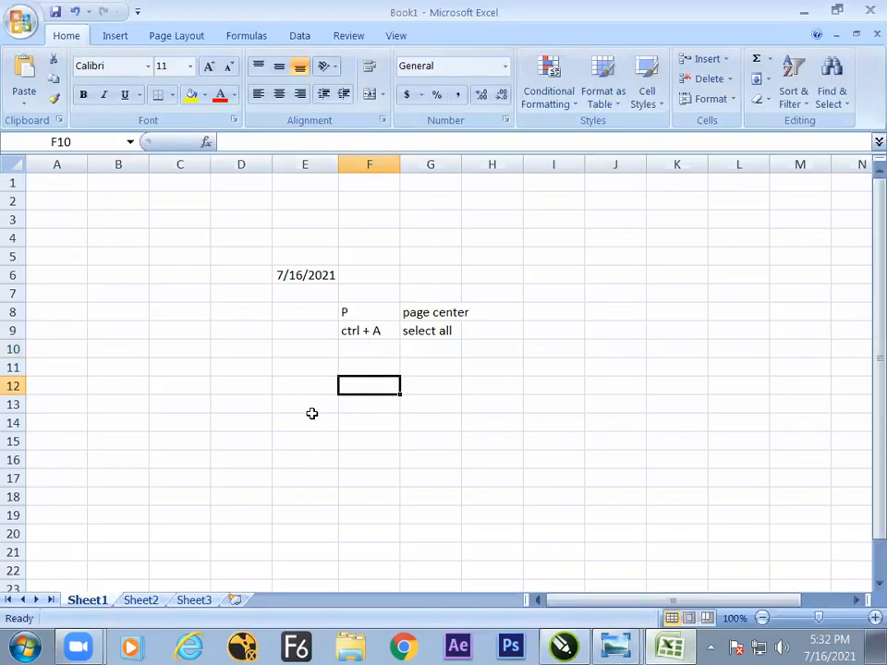
pyautogui.write('alignment')
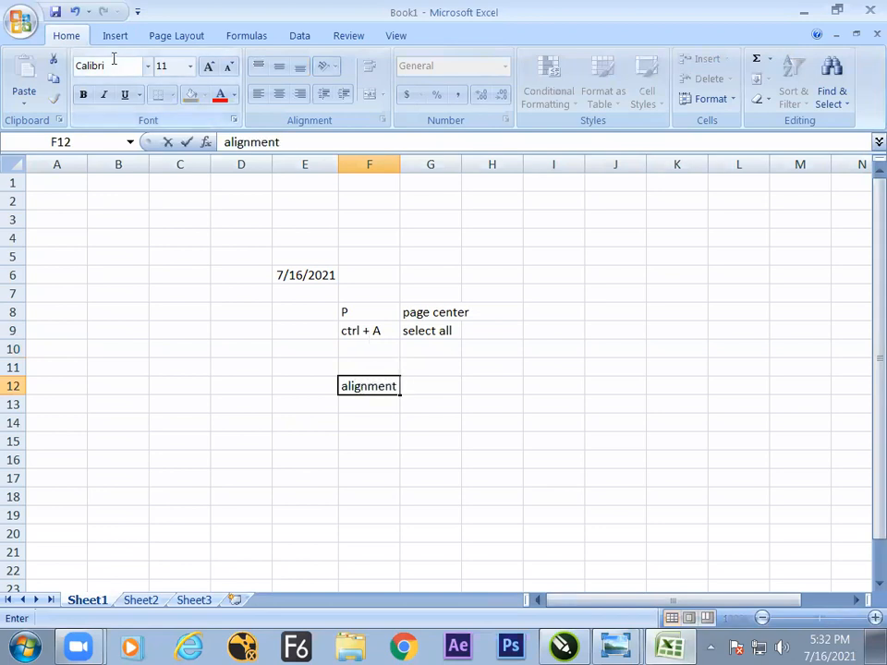
pyautogui.write(' in corel')
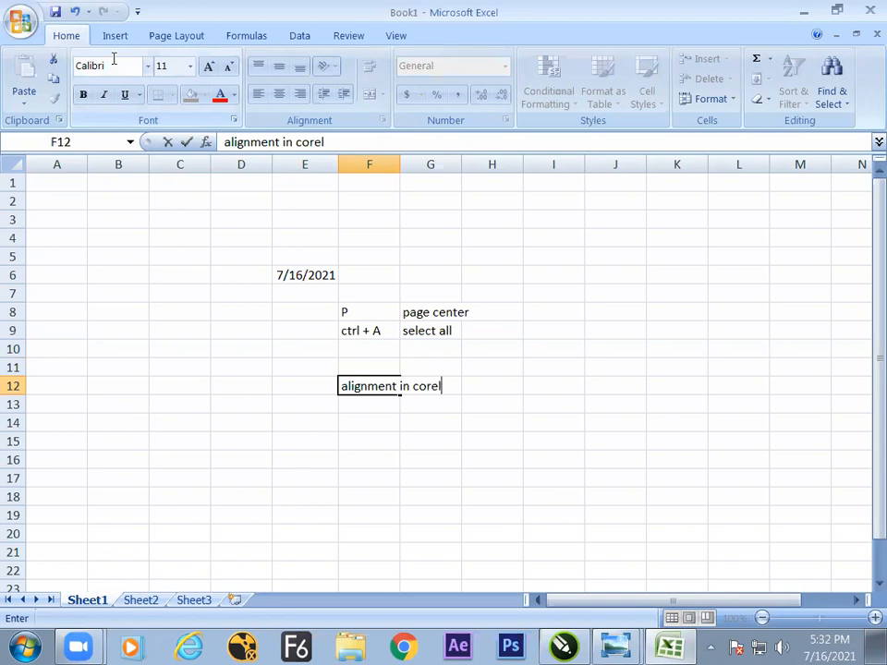
pyautogui.write(' draw')
pyautogui.press('Return')
pyautogui.hotkey('alt', 'Tab')
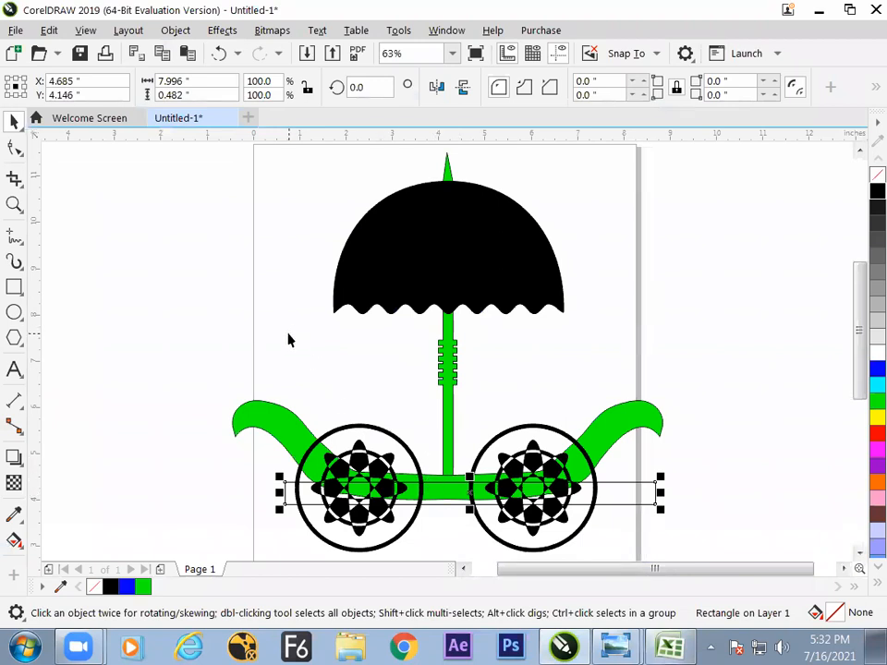
pyautogui.click(175, 30)
pyautogui.moveTo(286, 287)
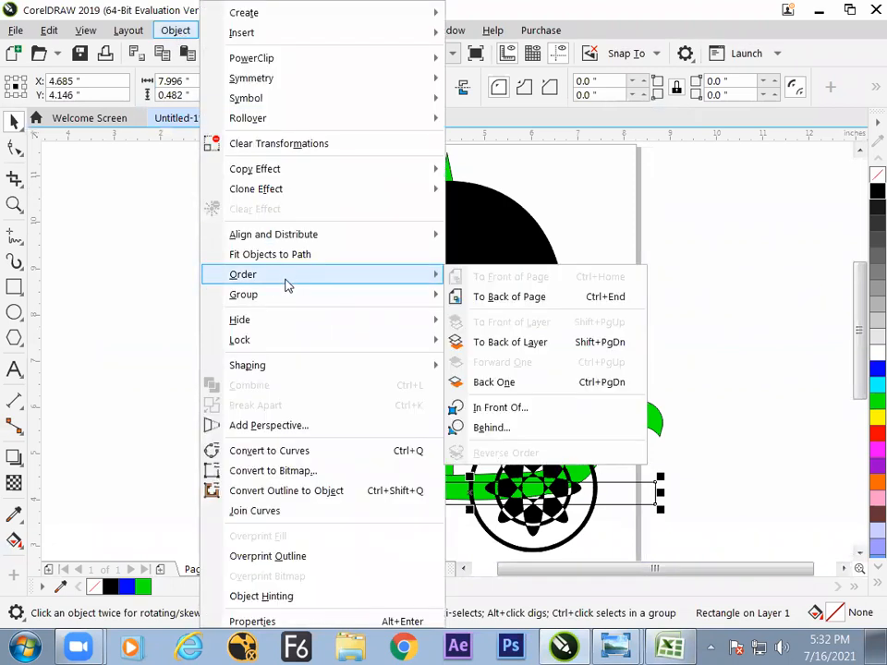
pyautogui.moveTo(295, 242)
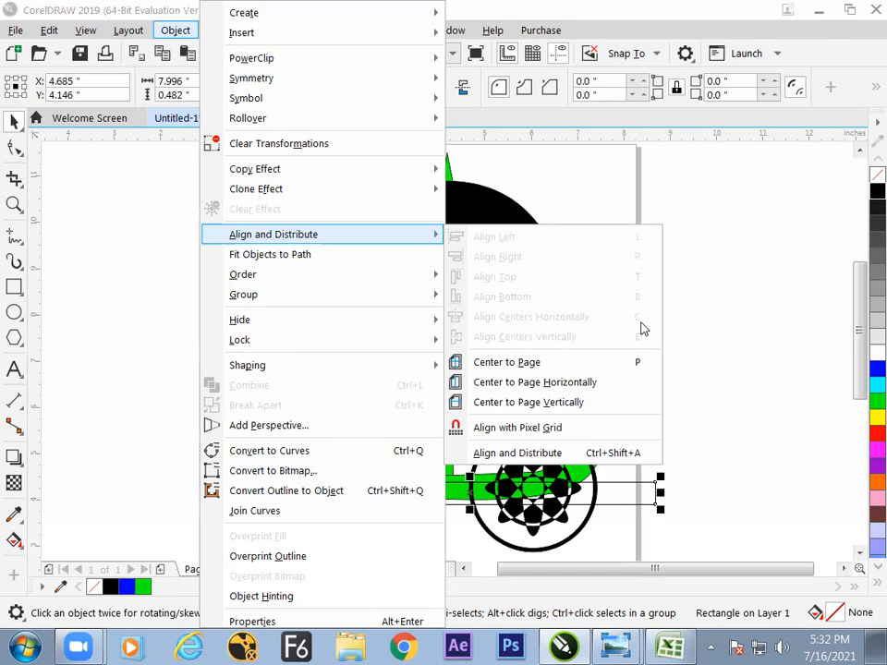
pyautogui.click(692, 300)
# Move the rectangle about 3.7 in right and slightly down, and align its left edge with that of the green two-horned base.
pyautogui.click(645, 502)
pyautogui.moveTo(646, 506); pyautogui.dragTo(784, 520)
pyautogui.keyDown('shift'); pyautogui.click(638, 416); pyautogui.keyUp('shift')
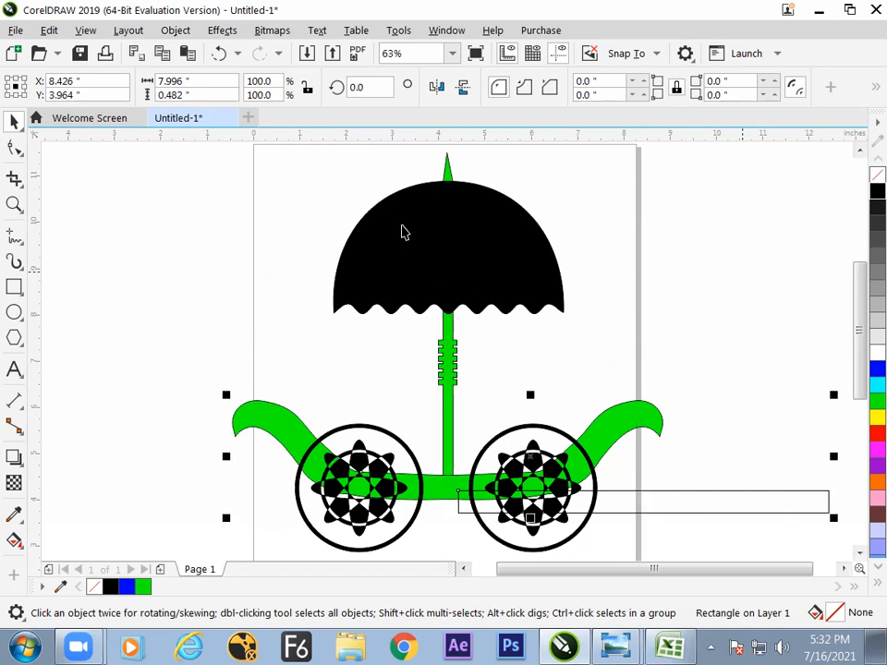
pyautogui.click(175, 30)
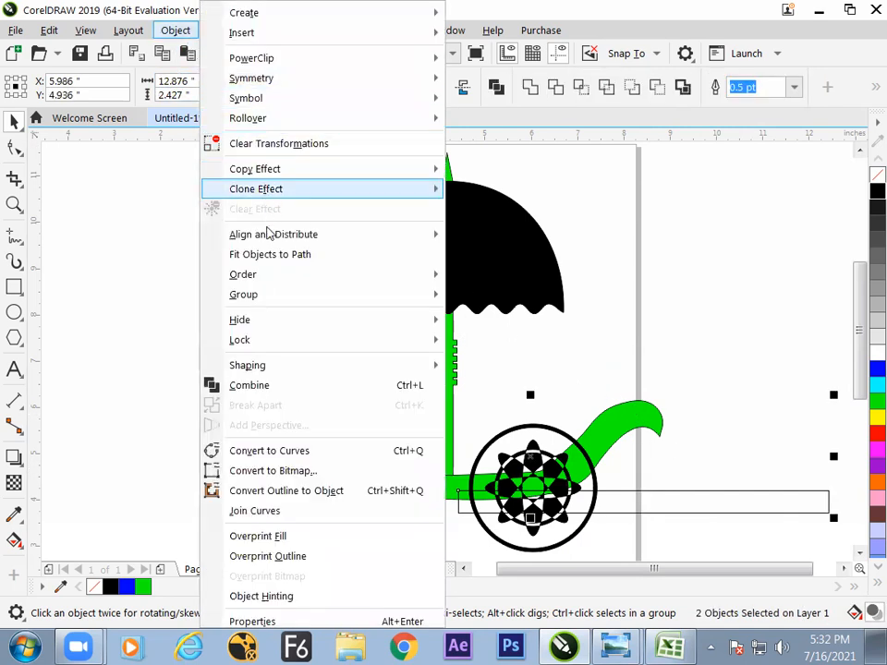
pyautogui.moveTo(245, 237)
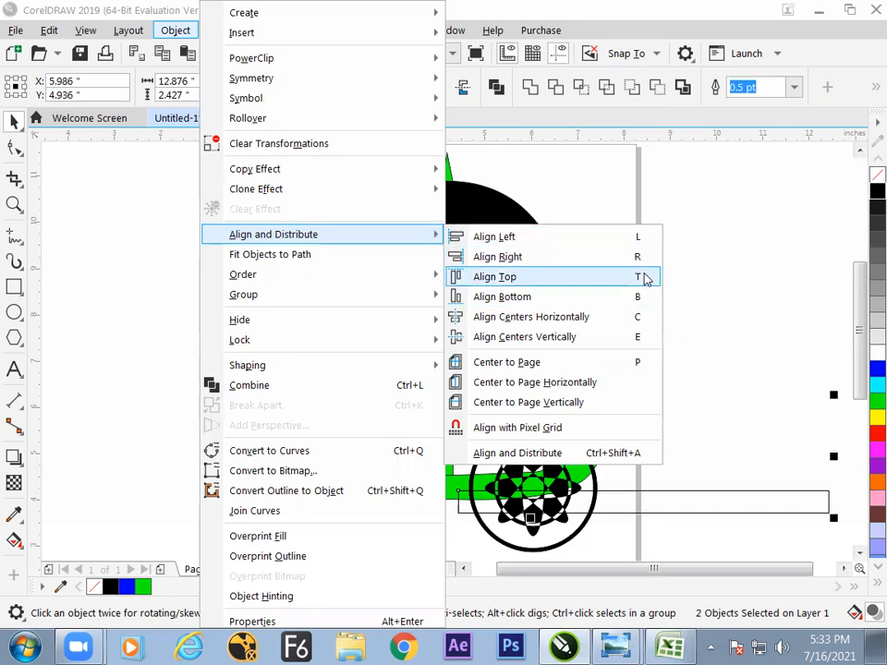
pyautogui.click(517, 240)
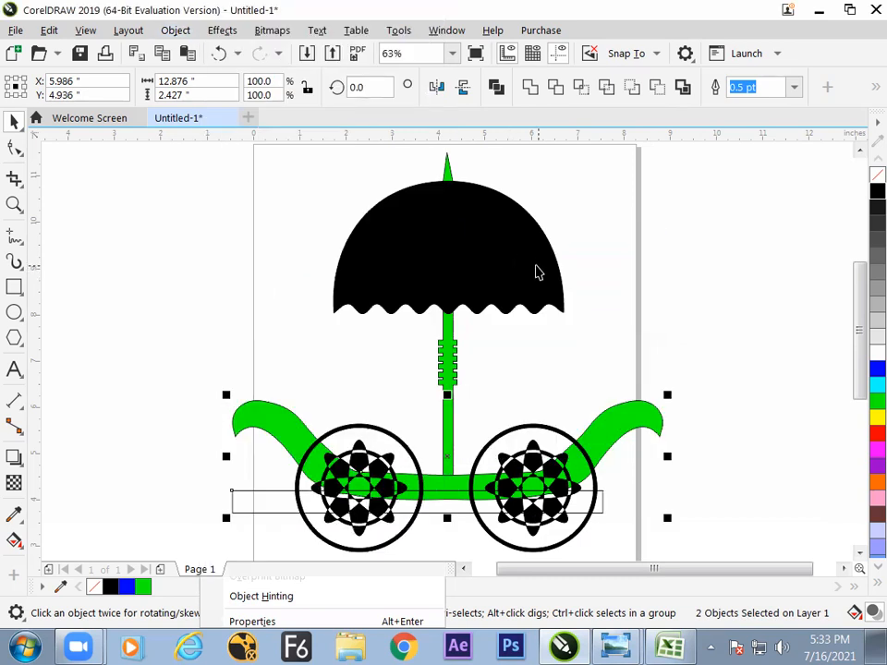
# Undo the rectangle's left alignment and bring up the list of Align and Distribute commands with their shortcuts.
pyautogui.hotkey('ctrl', 'z')
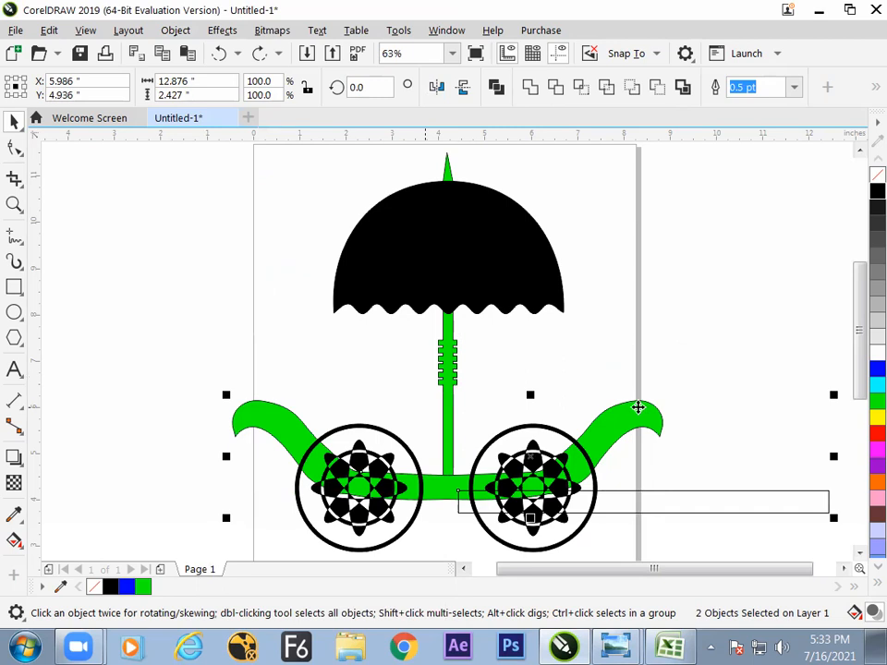
pyautogui.click(176, 29)
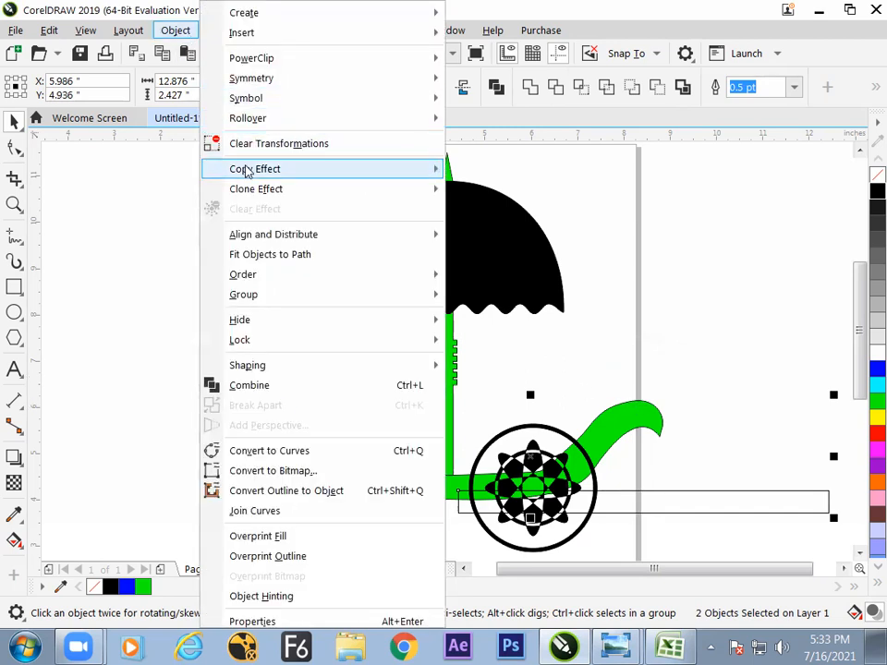
pyautogui.moveTo(356, 243)
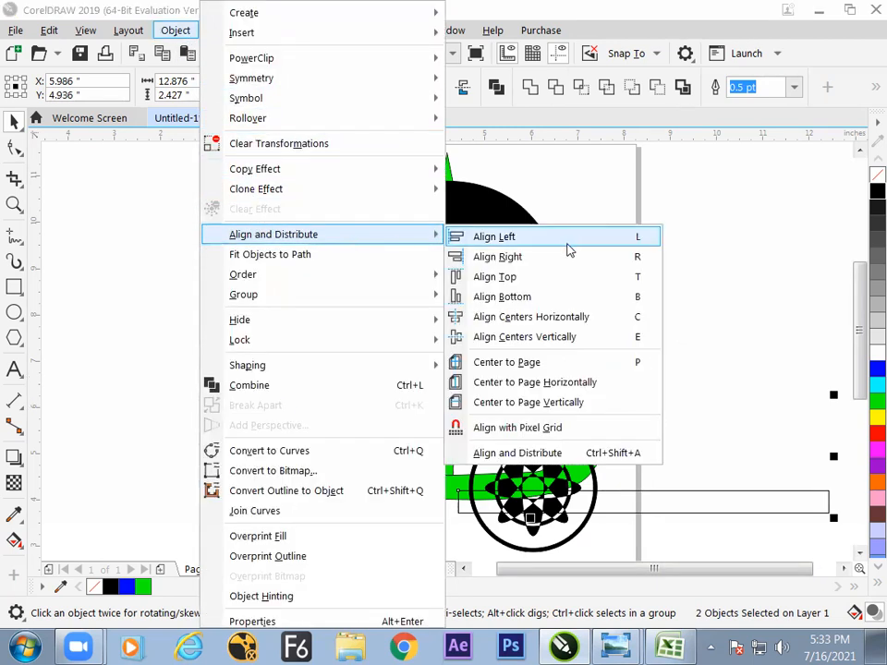
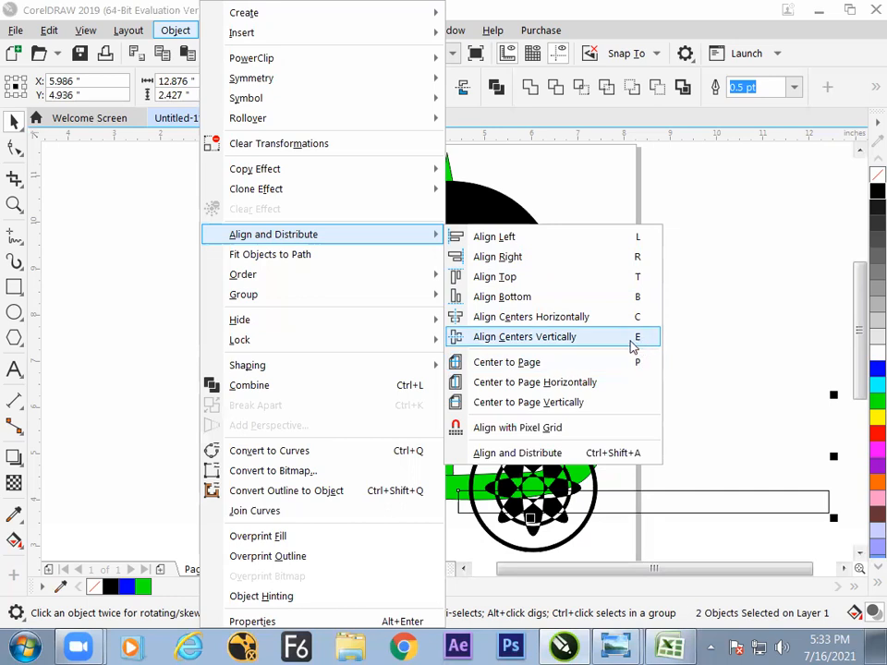
pyautogui.click(698, 272)
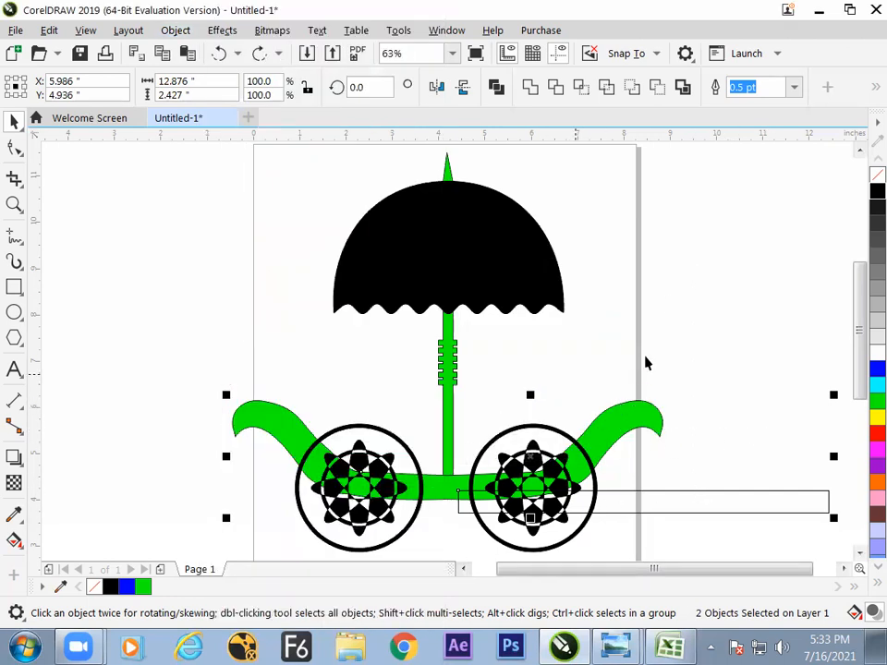
# Align the centers of the rectangle and the green two-horned base horizontally, and weld the two into one shape.
pyautogui.press('c')
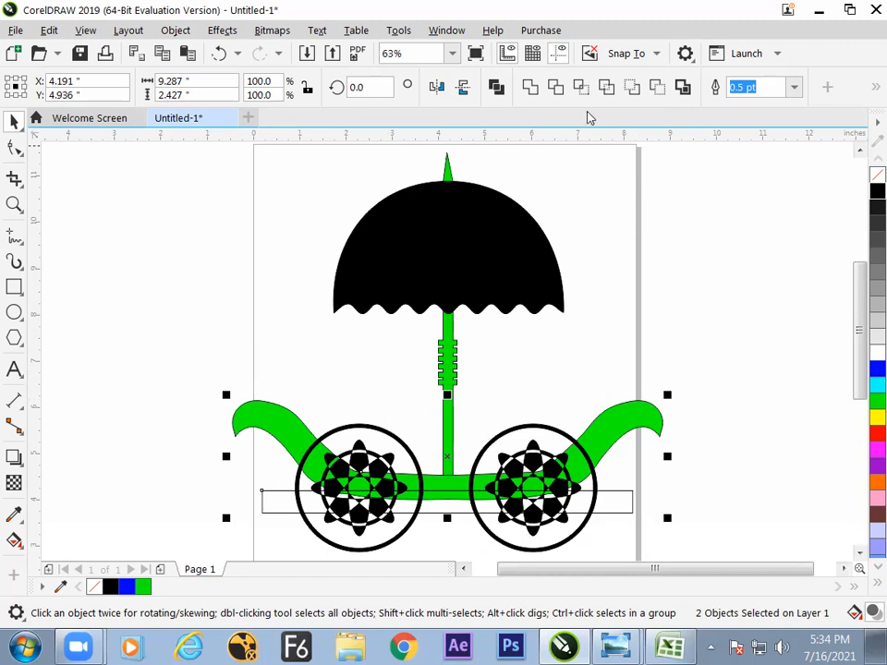
pyautogui.click(531, 87)
pyautogui.click(603, 294)
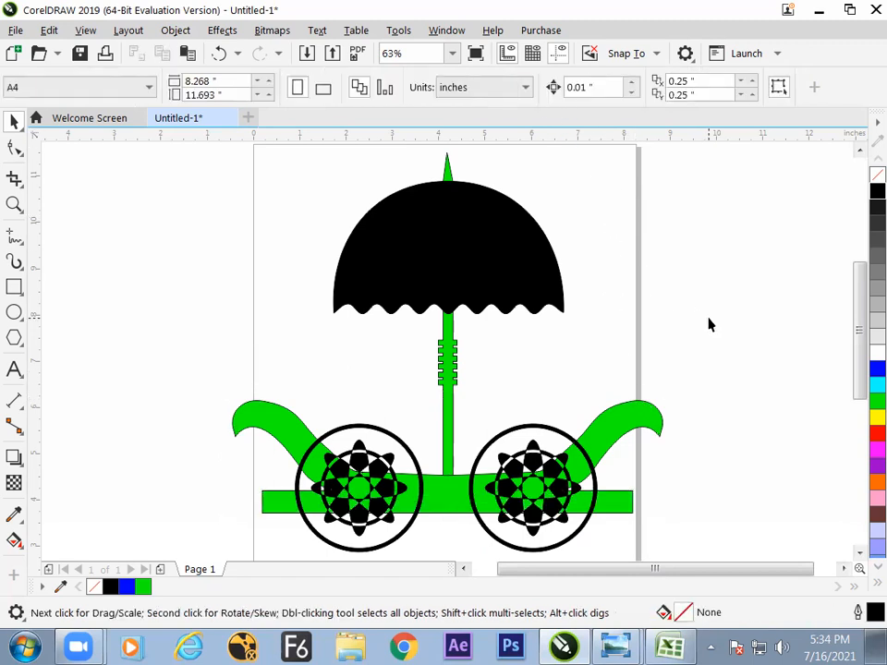
# Scale the entire vehicle drawing from its center to about 5.2 in wide and 4.8 in high.
pyautogui.hotkey('ctrl', 'a')
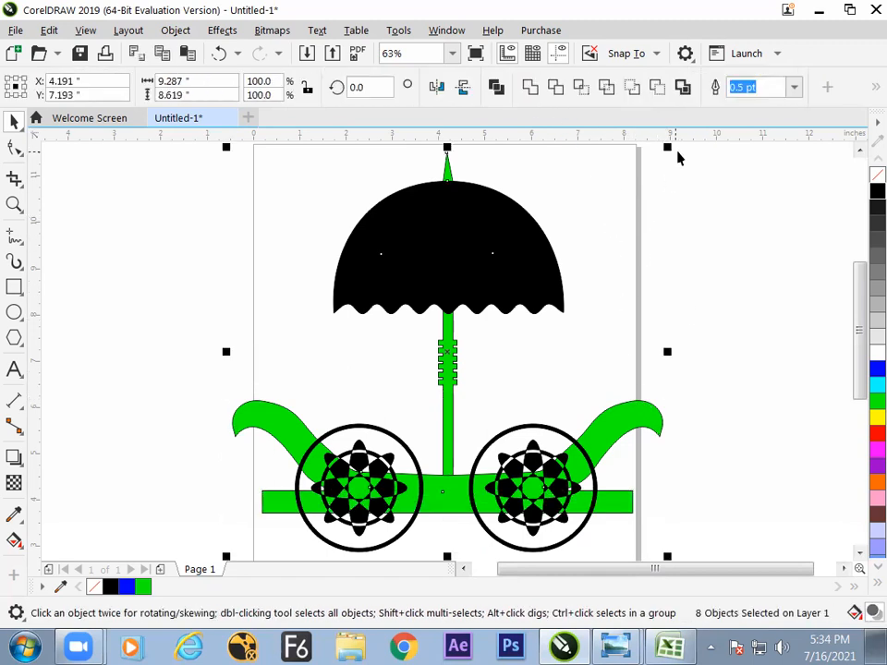
pyautogui.moveTo(668, 146); pyautogui.dragTo(573, 234)
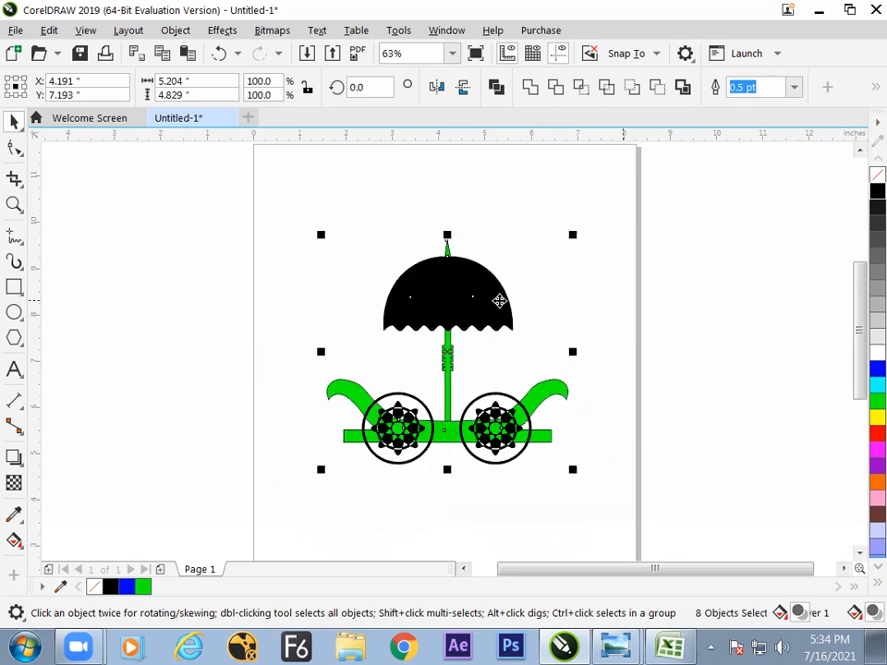
pyautogui.click(619, 296)
pyautogui.moveTo(290, 251)
pyautogui.mouseDown()
pyautogui.moveTo(452, 362)
pyautogui.moveTo(591, 482)
pyautogui.mouseUp()
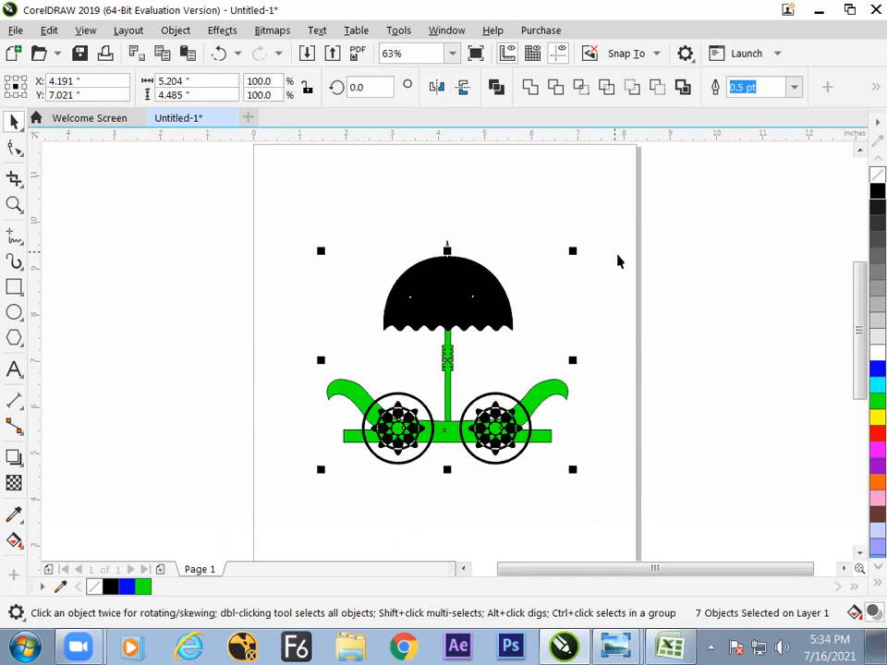
pyautogui.click(619, 286)
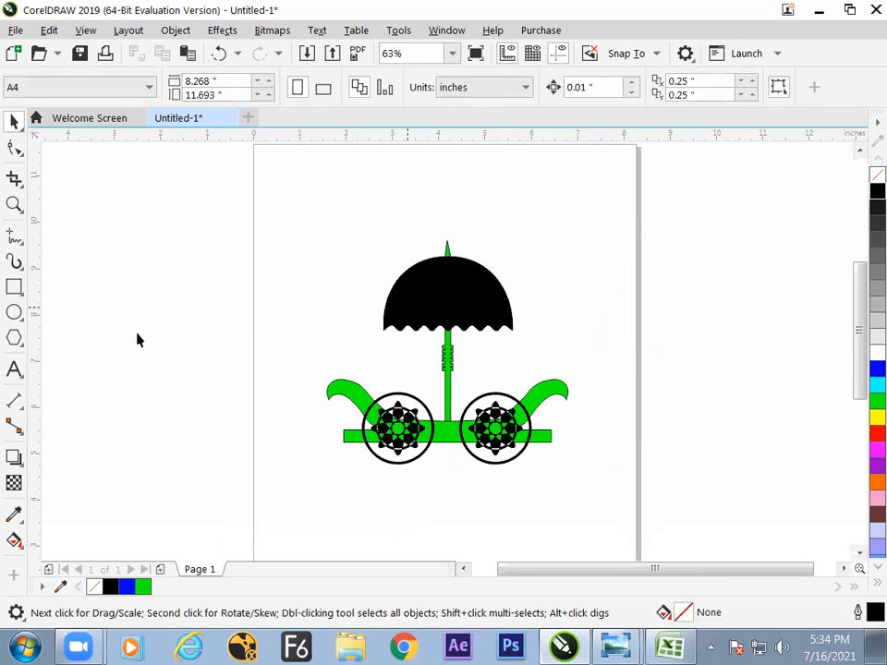
# Draw a thin slanted 3-Point Rectangle spanning about 0.63 by 0.64 in, sloping down and outward from the base's left end.
pyautogui.scroll(2, 404, 451)
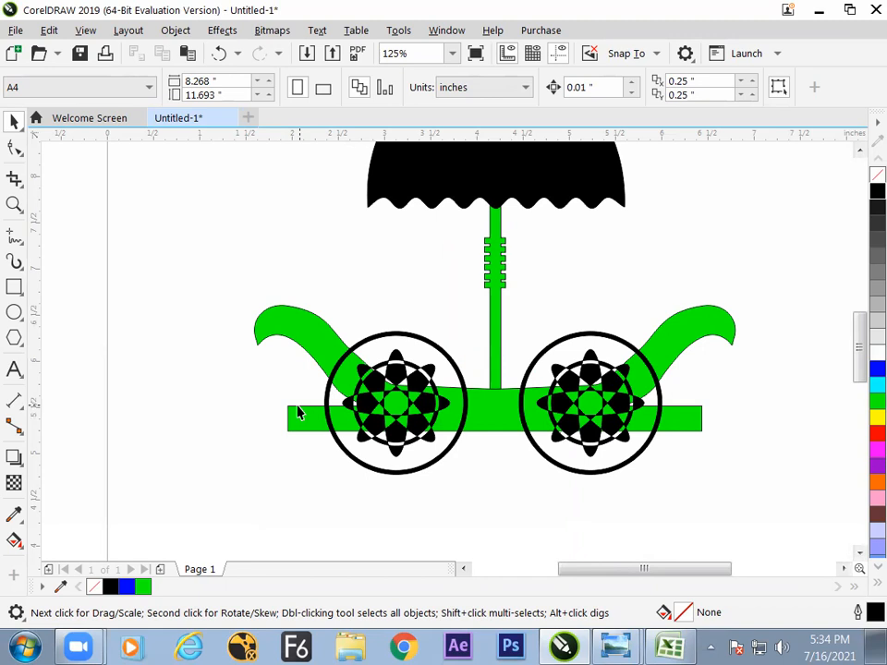
pyautogui.click(14, 287)
pyautogui.click(77, 308)
pyautogui.moveTo(299, 421); pyautogui.dragTo(258, 487)
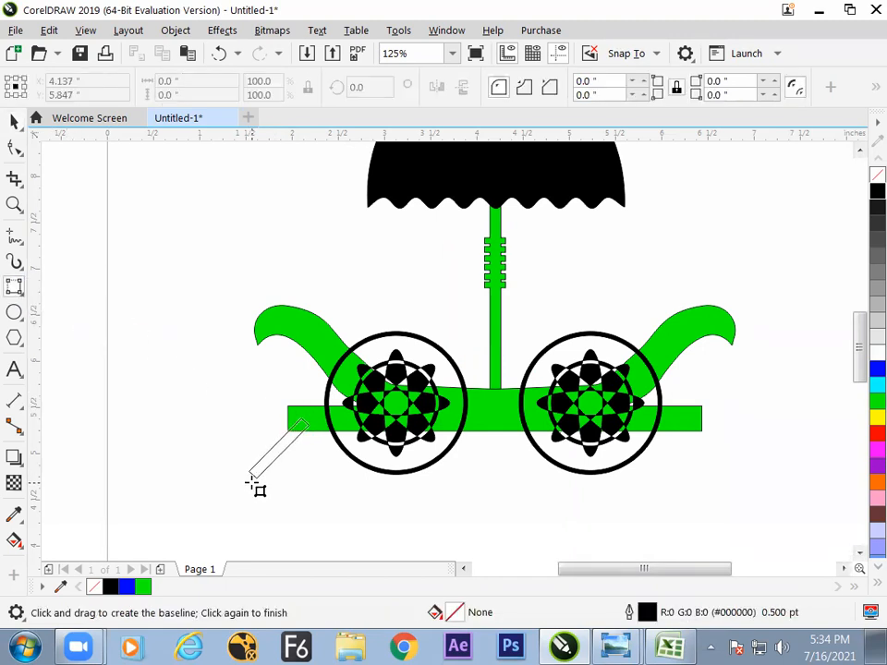
pyautogui.click(258, 487)
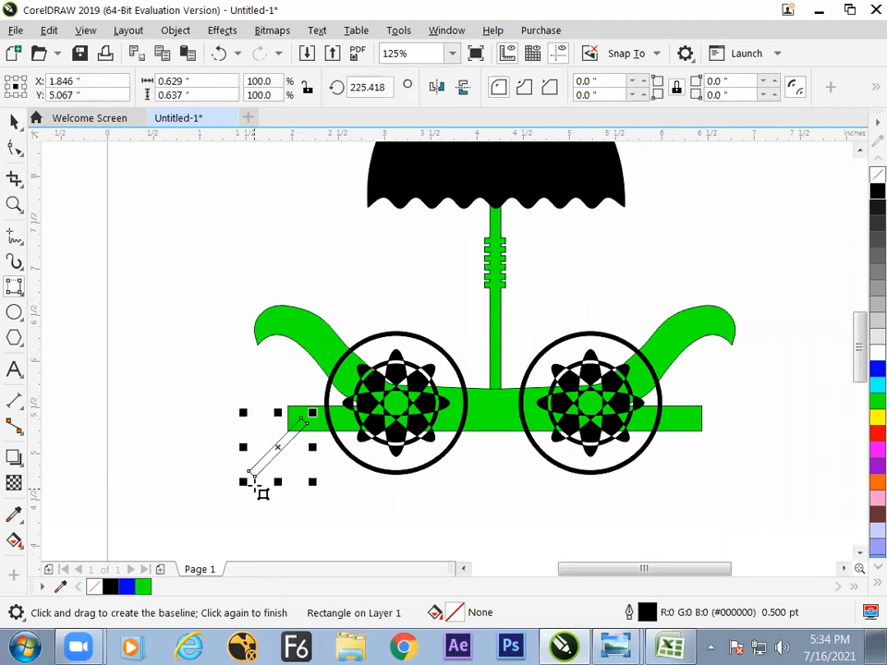
# Weld the slanted thin rectangle to the green base.
pyautogui.press('space')
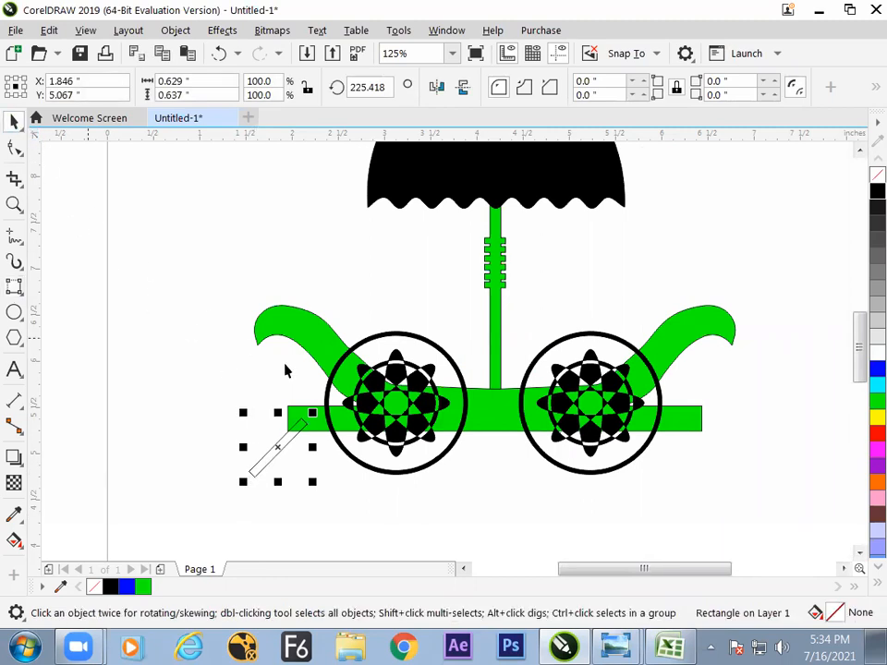
pyautogui.keyDown('shift'); pyautogui.click(295, 417); pyautogui.keyUp('shift')
pyautogui.click(533, 90)
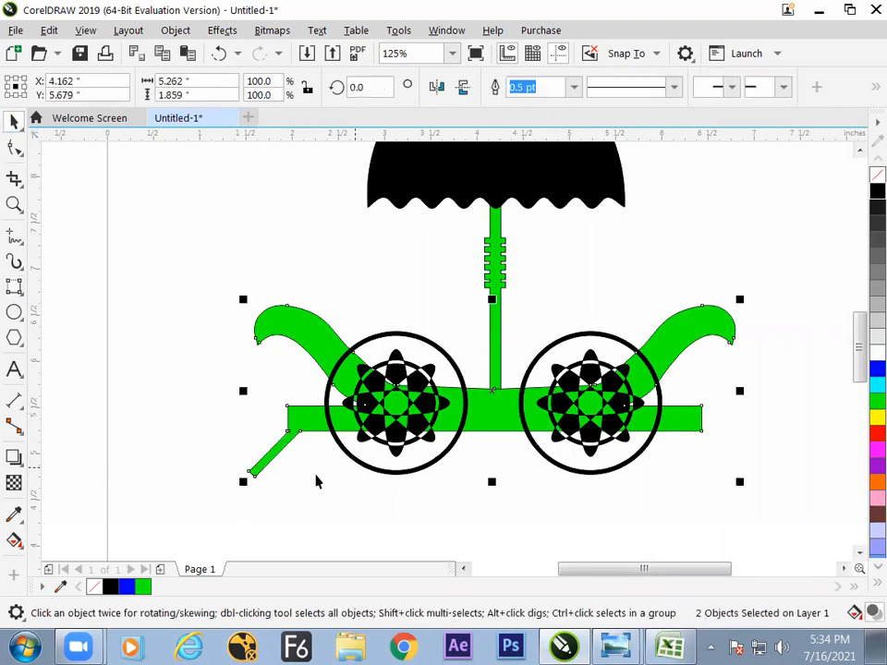
pyautogui.click(315, 509)
# Draw a horizontal rectangle about 0.43 in wide and 0.09 in high at the lower end of the slanted bar.
pyautogui.press('space')
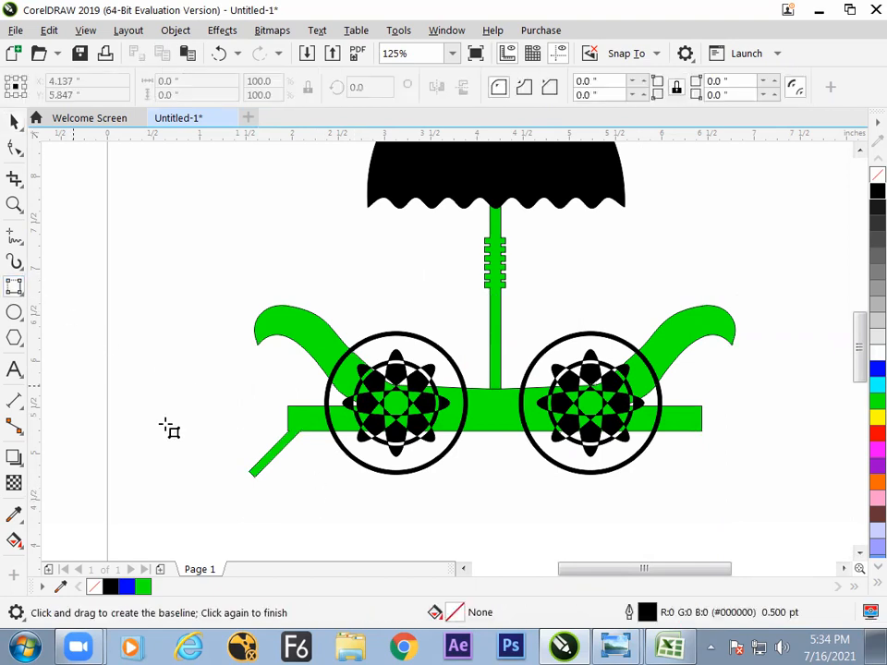
pyautogui.click(20, 292)
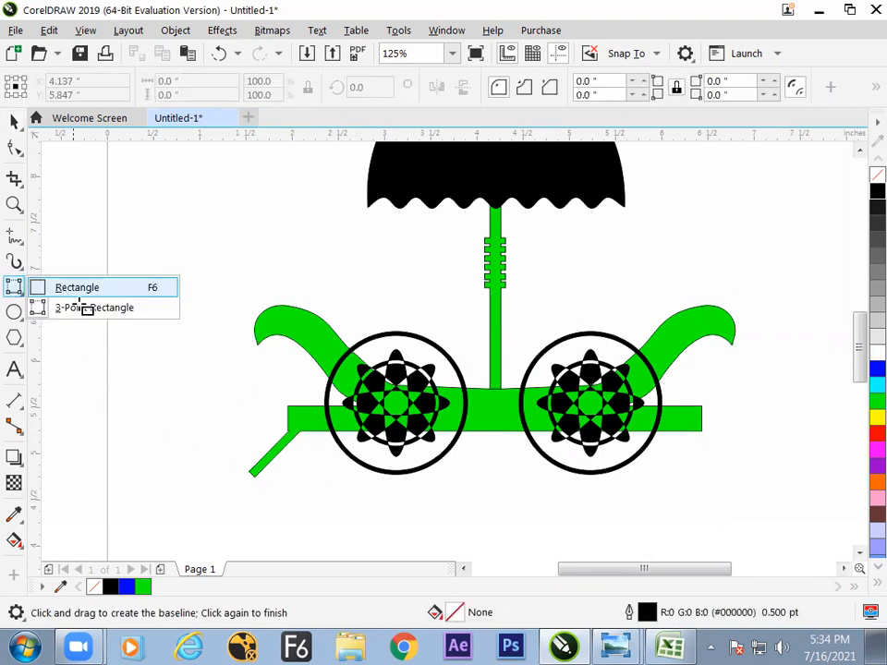
pyautogui.click(70, 288)
pyautogui.moveTo(222, 479)
pyautogui.mouseDown()
pyautogui.moveTo(211, 475)
pyautogui.moveTo(247, 479)
pyautogui.mouseUp()
pyautogui.click(17, 122)
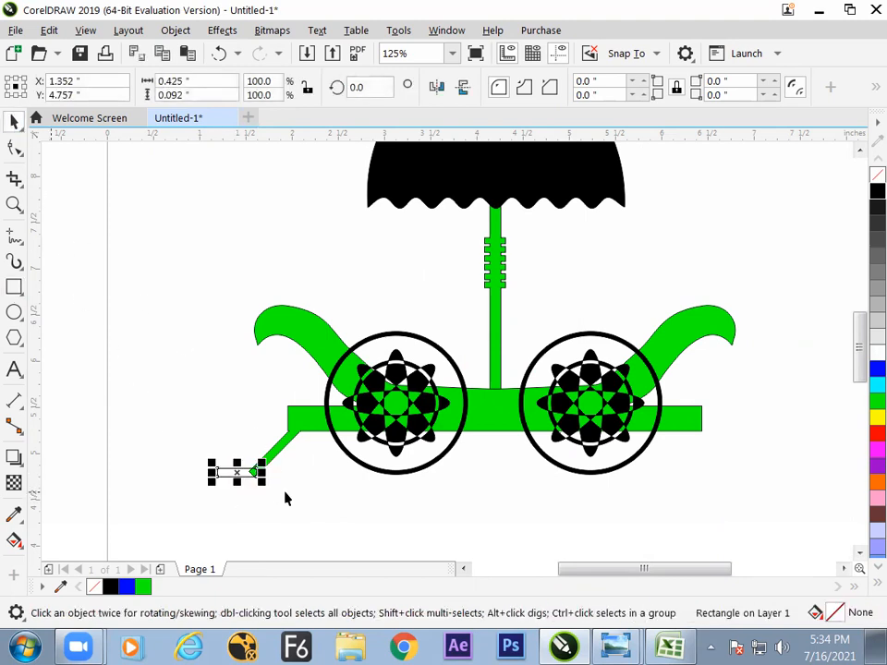
# Weld the small horizontal rectangle to the green base to form a footstep.
pyautogui.click(223, 466)
pyautogui.moveTo(163, 428); pyautogui.dragTo(293, 508)
pyautogui.keyDown('shift'); pyautogui.click(316, 423); pyautogui.keyUp('shift')
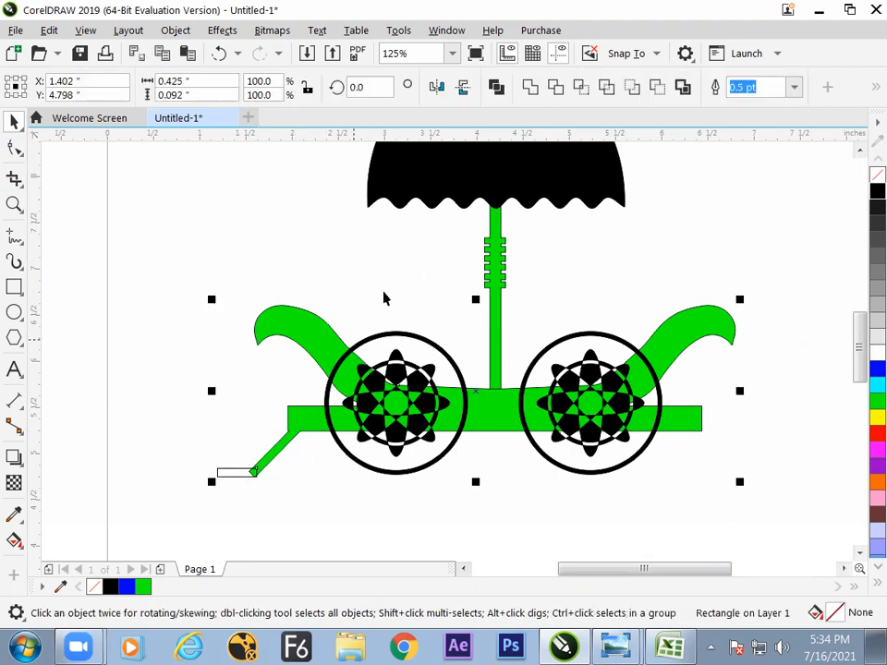
pyautogui.click(200, 342)
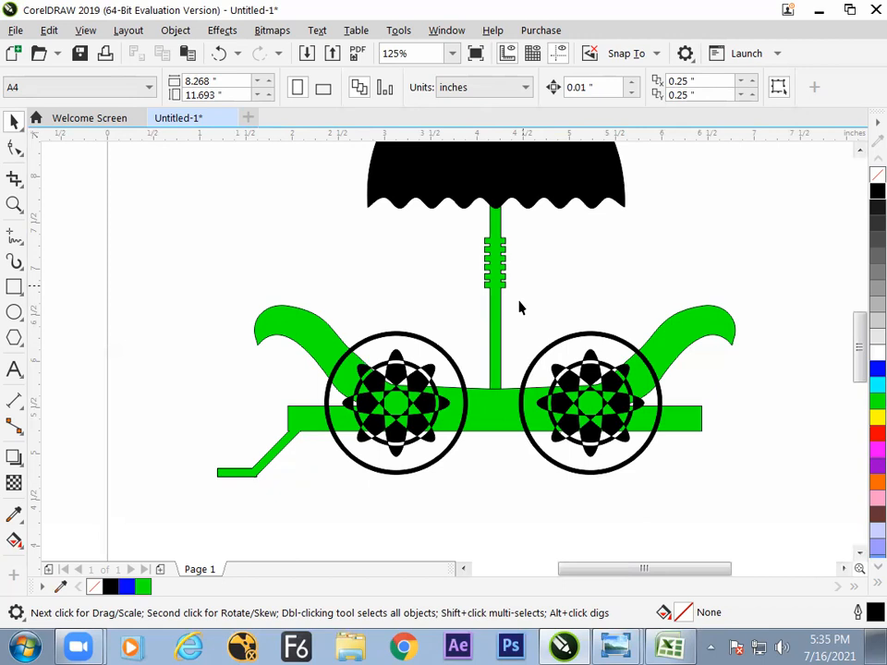
# Delete the surplus nodes where the slanted bar meets the footstep on the green base.
pyautogui.click(258, 469)
pyautogui.click(15, 149)
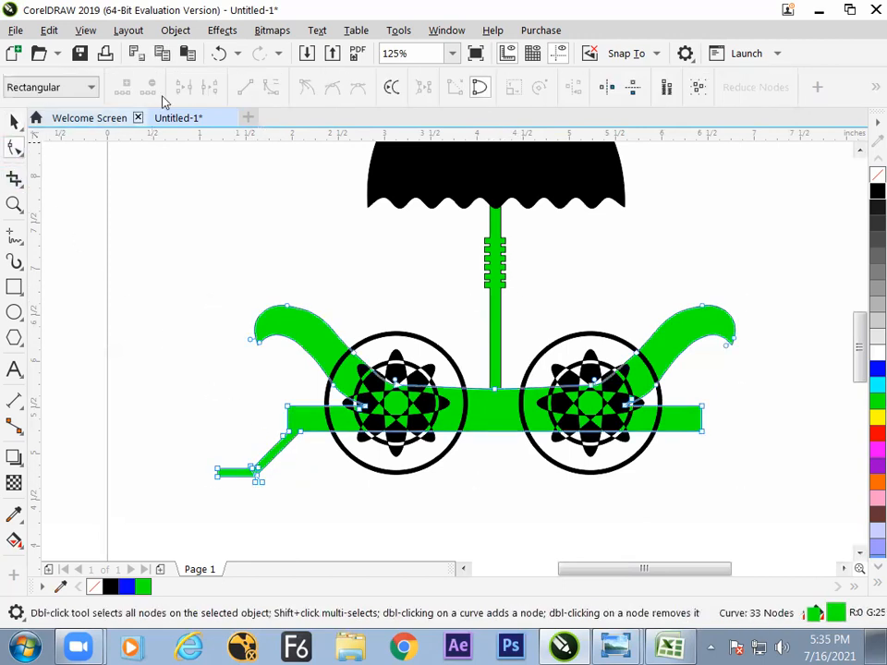
pyautogui.moveTo(279, 500); pyautogui.dragTo(245, 480)
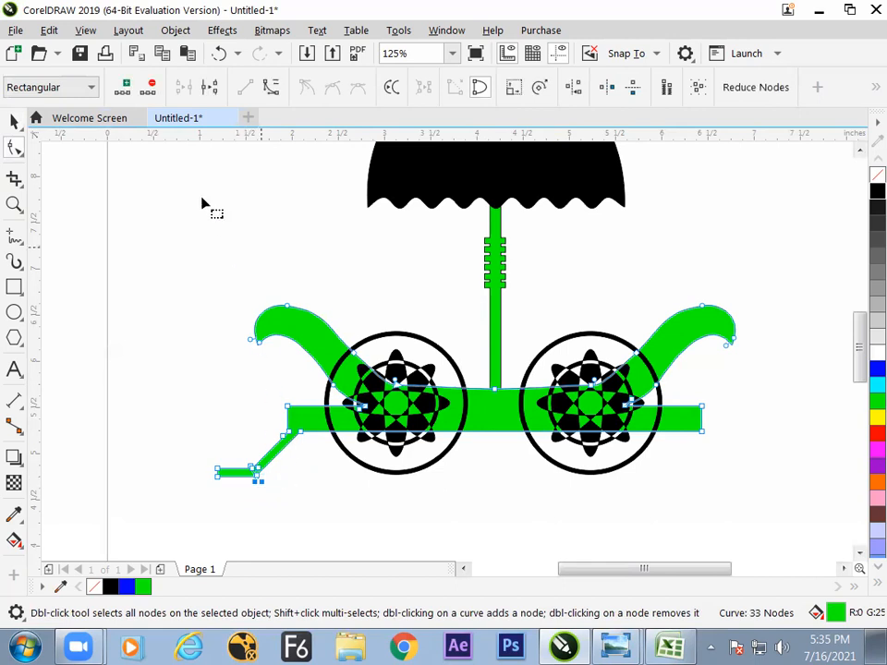
pyautogui.press('Delete')
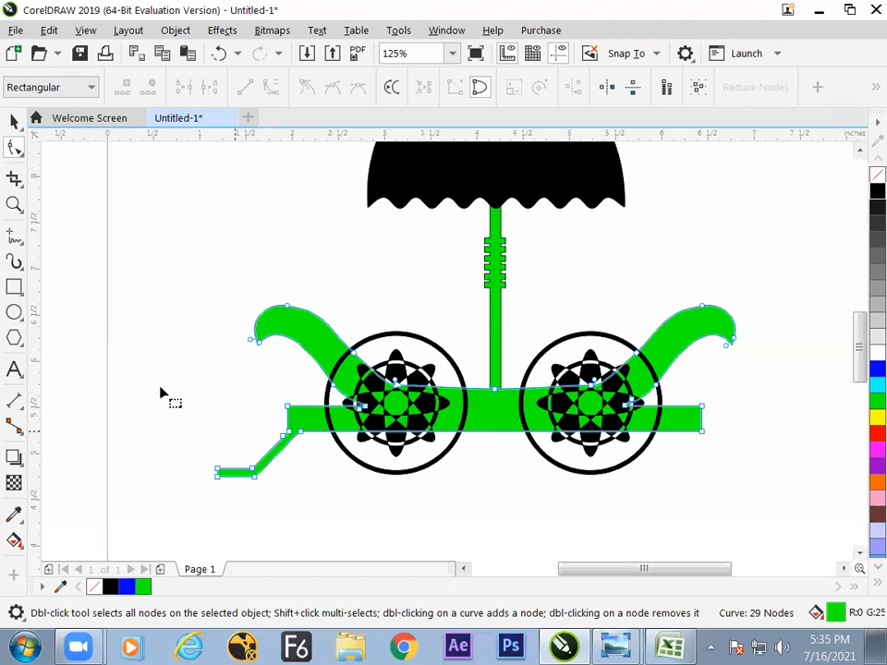
# Move both wheels straight down about 0.48 inch so they hang lower on the cart body.
pyautogui.click(14, 121)
pyautogui.click(83, 208)
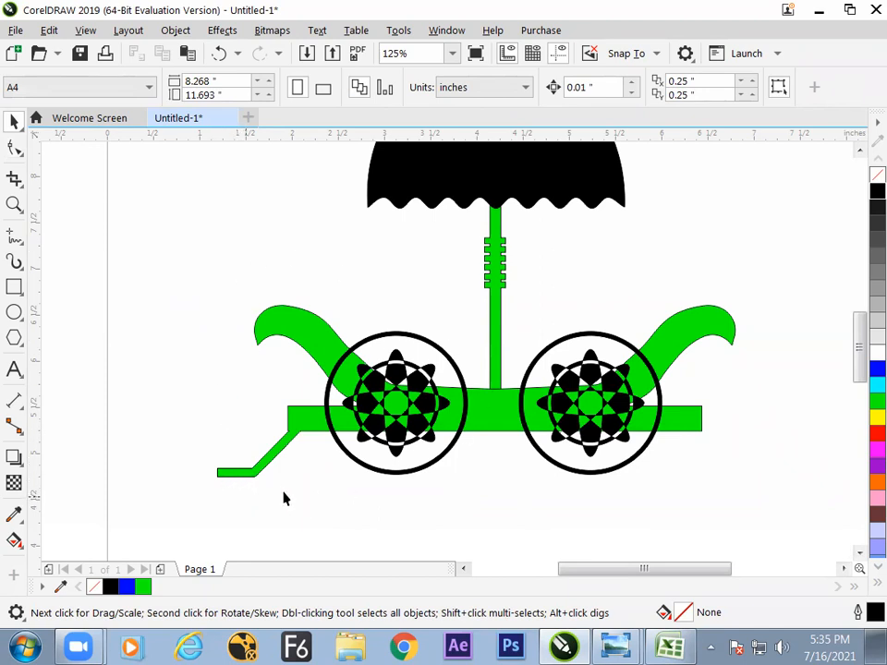
pyautogui.click(425, 447)
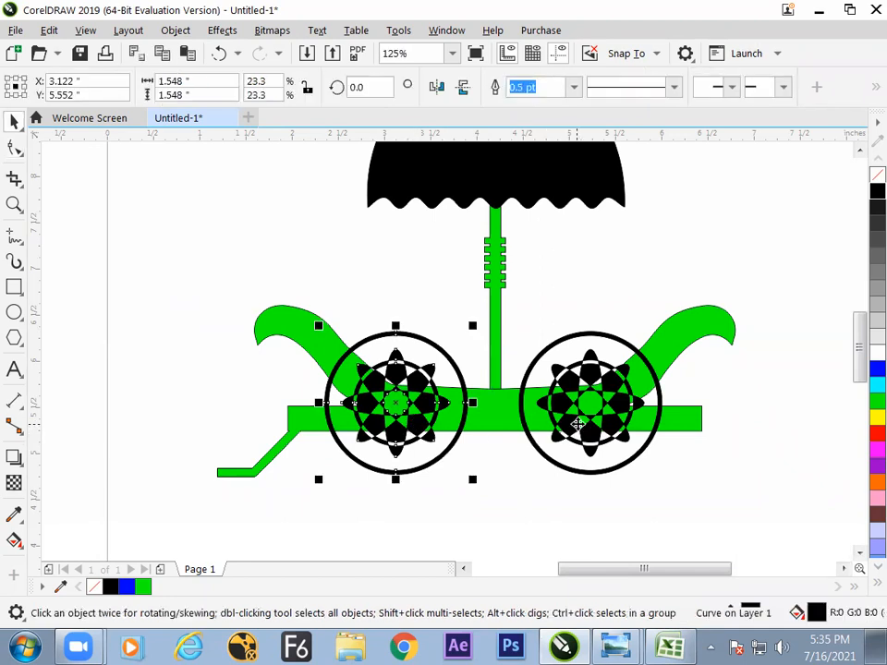
pyautogui.keyDown('shift'); pyautogui.click(602, 442); pyautogui.keyUp('shift')
pyautogui.moveTo(603, 442); pyautogui.dragTo(574, 470)
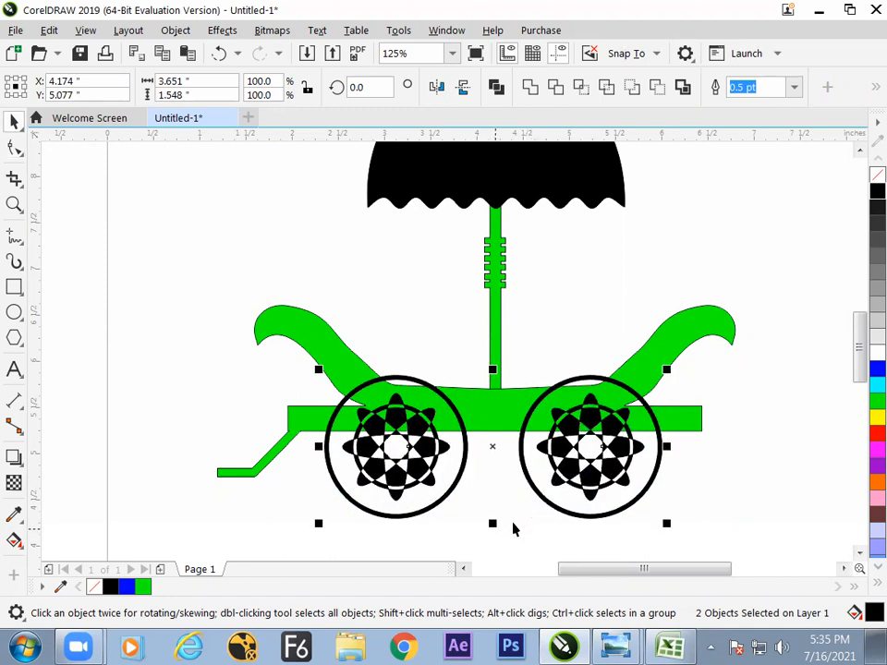
pyautogui.click(514, 529)
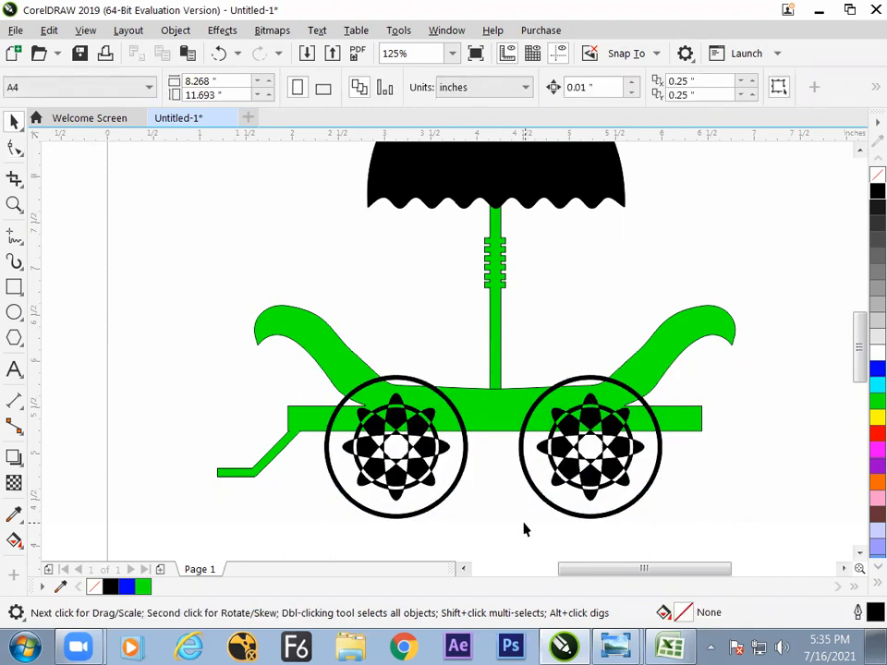
# Scale the whole umbrella cart down to about 3.88 by 3.67 inches and move it to the left half of the page.
pyautogui.hotkey('ctrl', 'a')
pyautogui.moveTo(719, 527); pyautogui.dragTo(689, 476)
pyautogui.moveTo(601, 443); pyautogui.dragTo(560, 438)
pyautogui.click(586, 438)
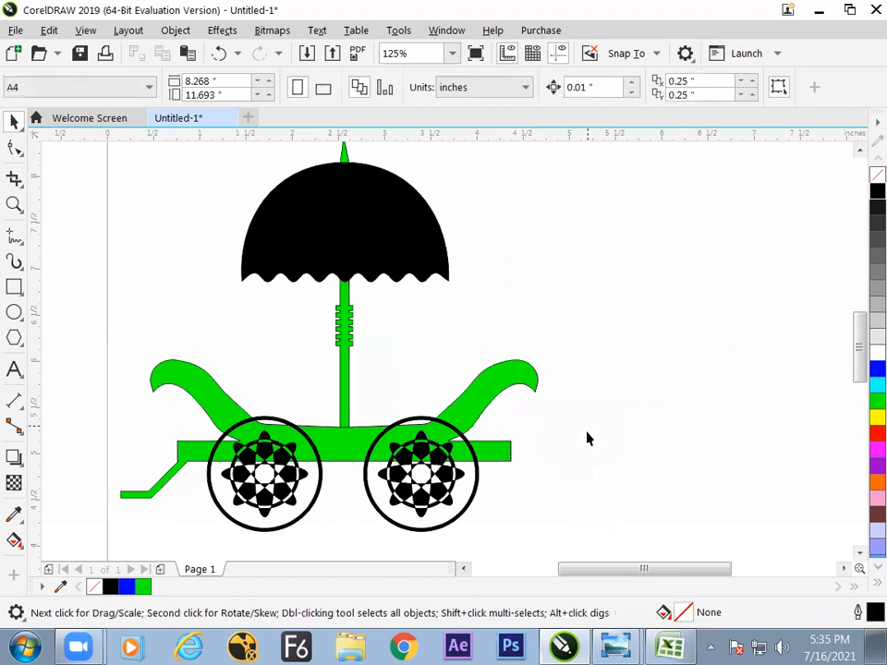
pyautogui.hotkey('ctrl', 'a')
pyautogui.moveTo(503, 443); pyautogui.dragTo(496, 441)
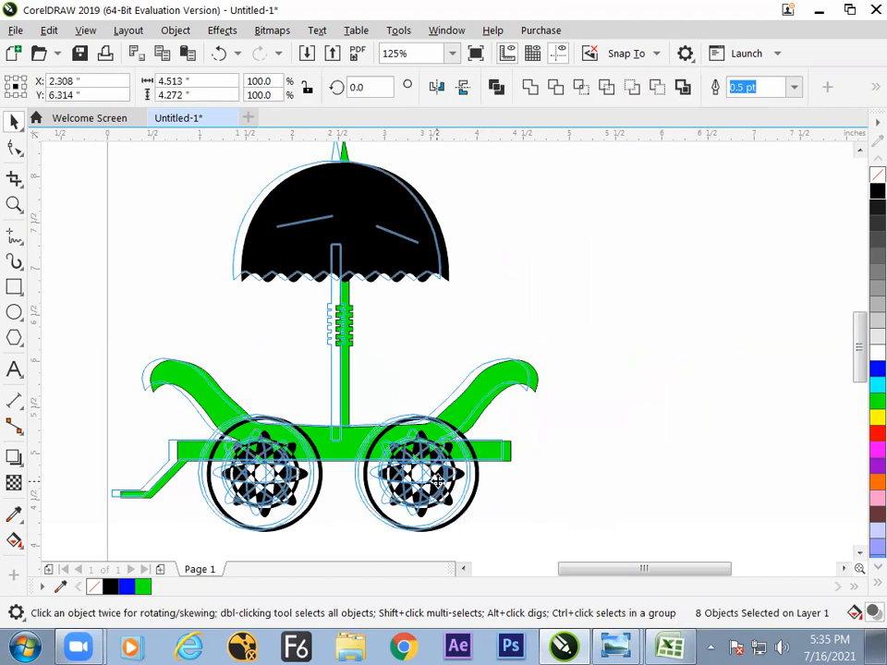
pyautogui.moveTo(534, 534); pyautogui.dragTo(532, 499)
pyautogui.moveTo(408, 287); pyautogui.dragTo(390, 293)
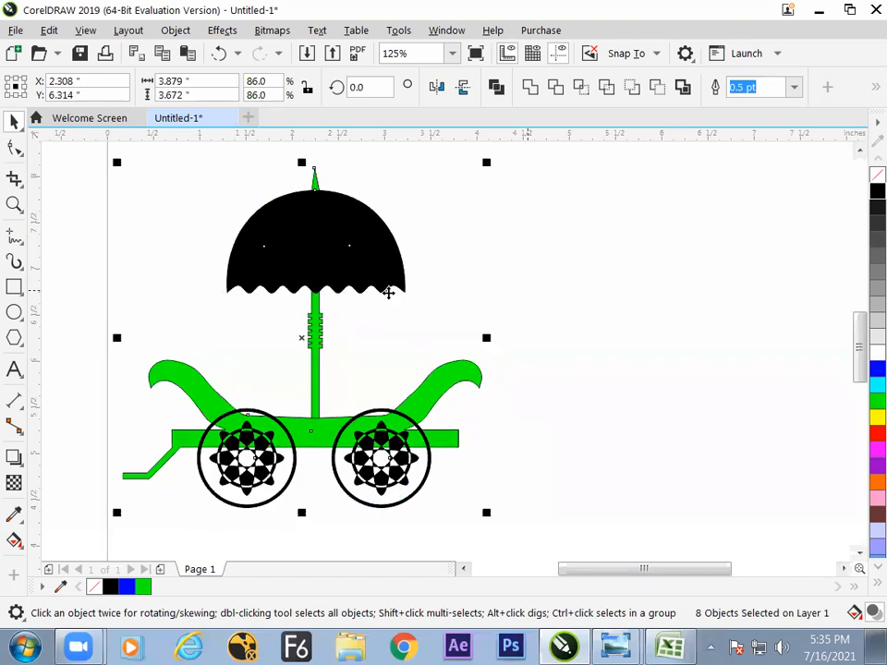
pyautogui.click(594, 294)
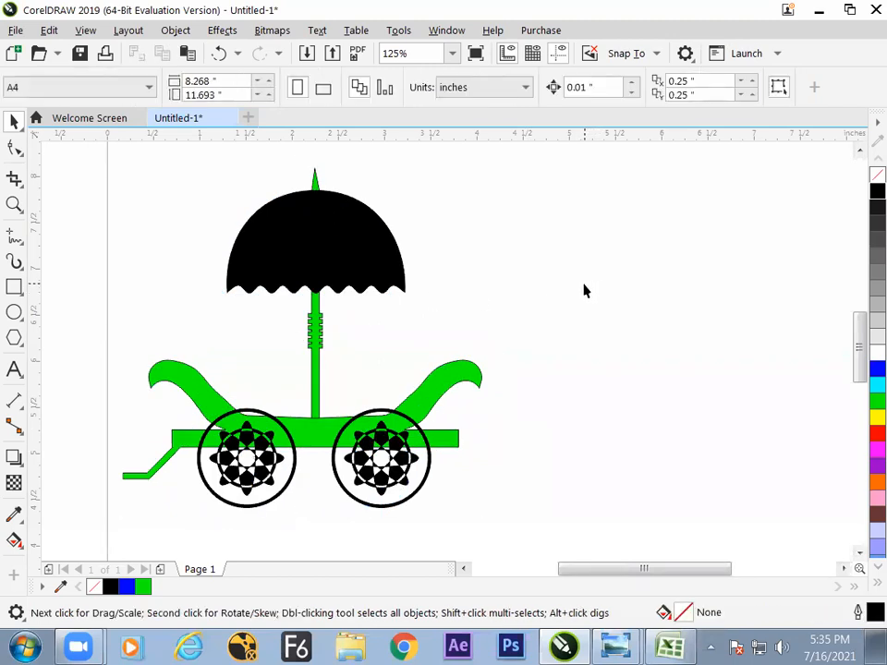
# Draw two rectangles right of the cart, about 0.99 by 1.08 inches and a lower one about 0.45 by 0.53 inches.
pyautogui.click(14, 286)
pyautogui.moveTo(566, 220); pyautogui.dragTo(657, 318)
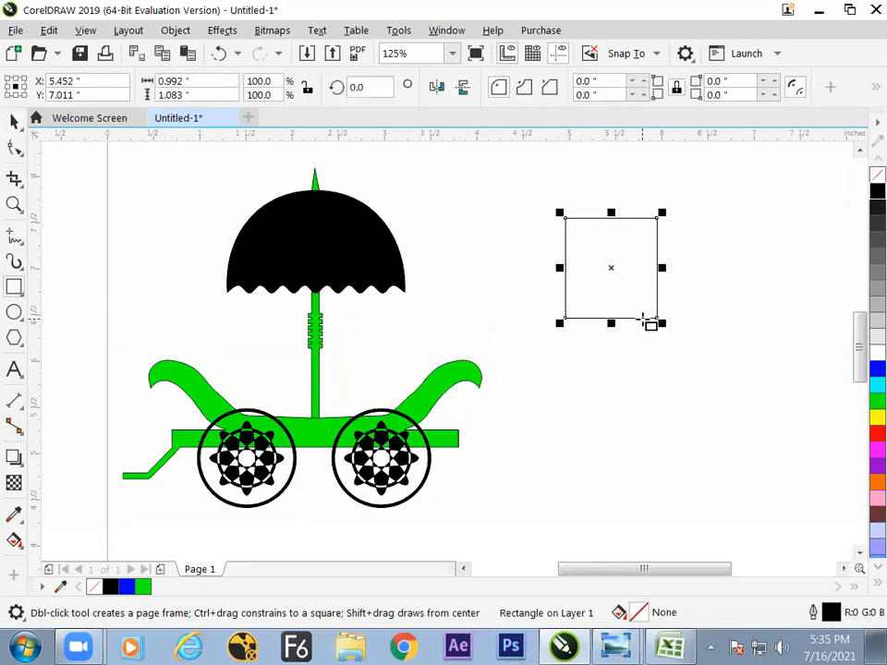
pyautogui.moveTo(716, 285); pyautogui.dragTo(755, 331)
pyautogui.click(14, 124)
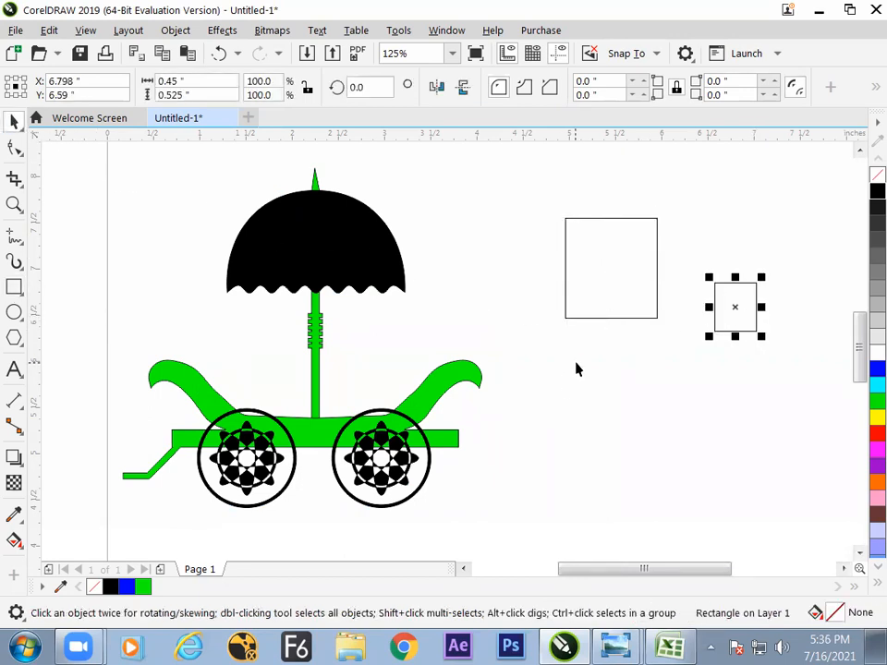
pyautogui.click(662, 353)
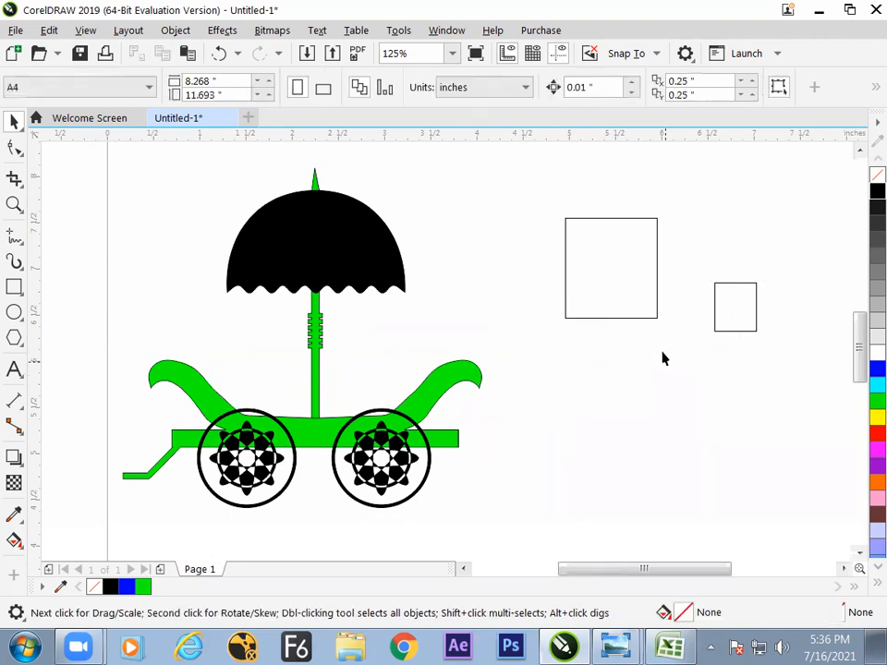
# Try aligning the large rectangle's top edge to the small rectangle's, and undo the alignment.
pyautogui.click(629, 291)
pyautogui.keyDown('shift'); pyautogui.click(739, 312); pyautogui.keyUp('shift')
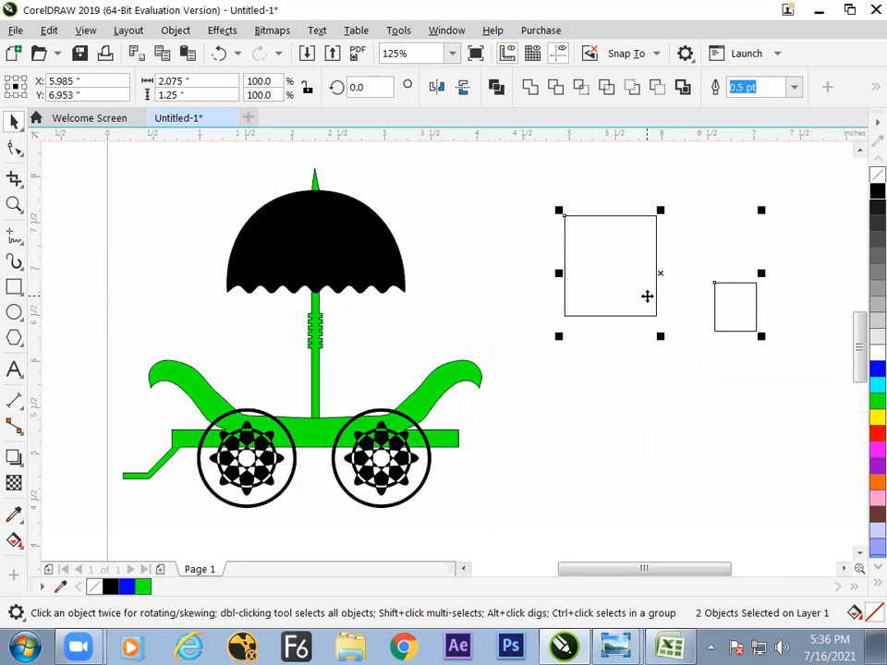
pyautogui.click(176, 31)
pyautogui.moveTo(208, 237)
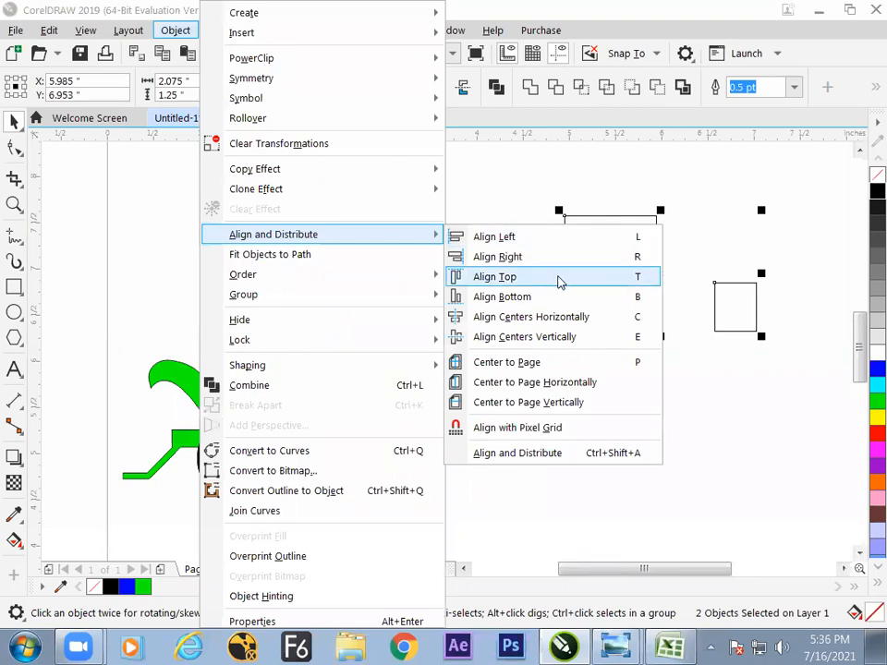
pyautogui.click(559, 279)
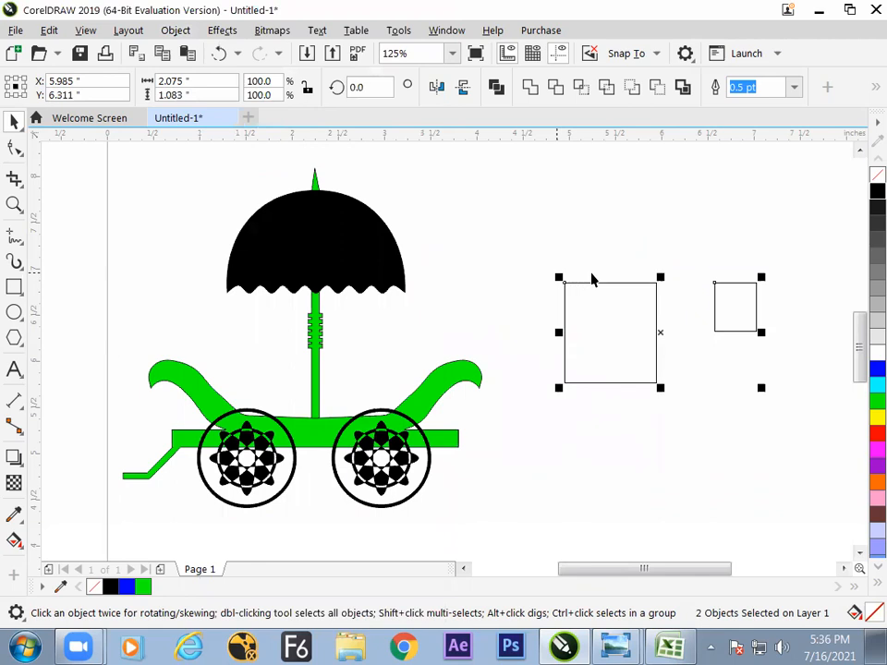
pyautogui.hotkey('ctrl', 'z')
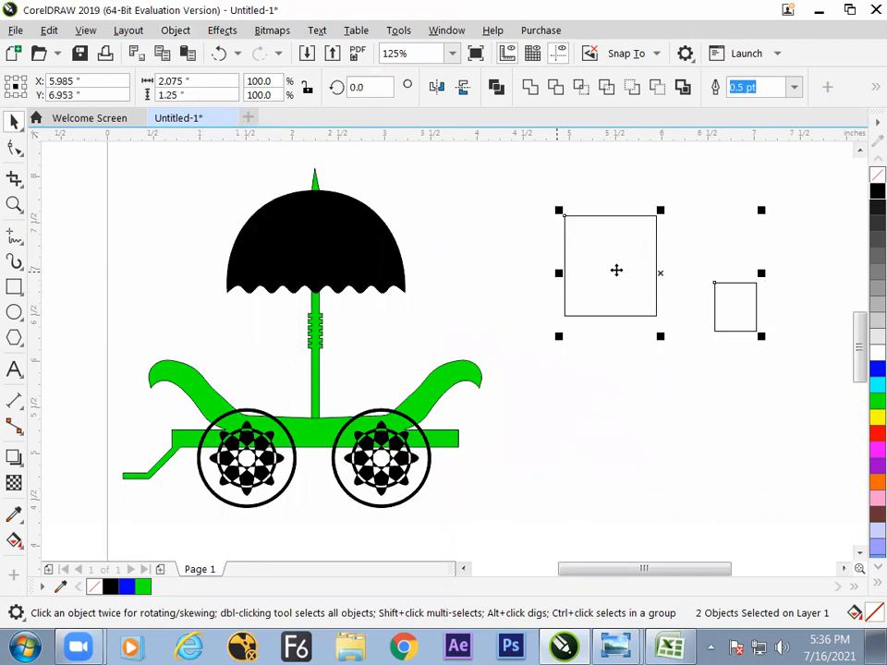
# Place a copy of both rectangles directly below the original pair.
pyautogui.moveTo(618, 265); pyautogui.dragTo(605, 478)
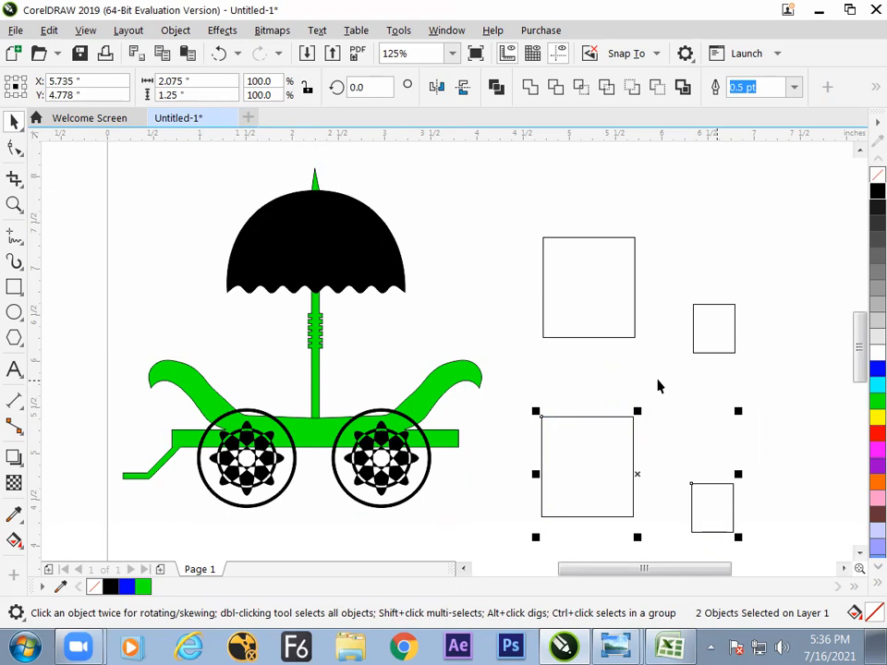
pyautogui.click(667, 383)
pyautogui.click(597, 300)
pyautogui.keyDown('shift'); pyautogui.click(713, 320); pyautogui.keyUp('shift')
pyautogui.keyDown('shift'); pyautogui.click(713, 319); pyautogui.keyUp('shift')
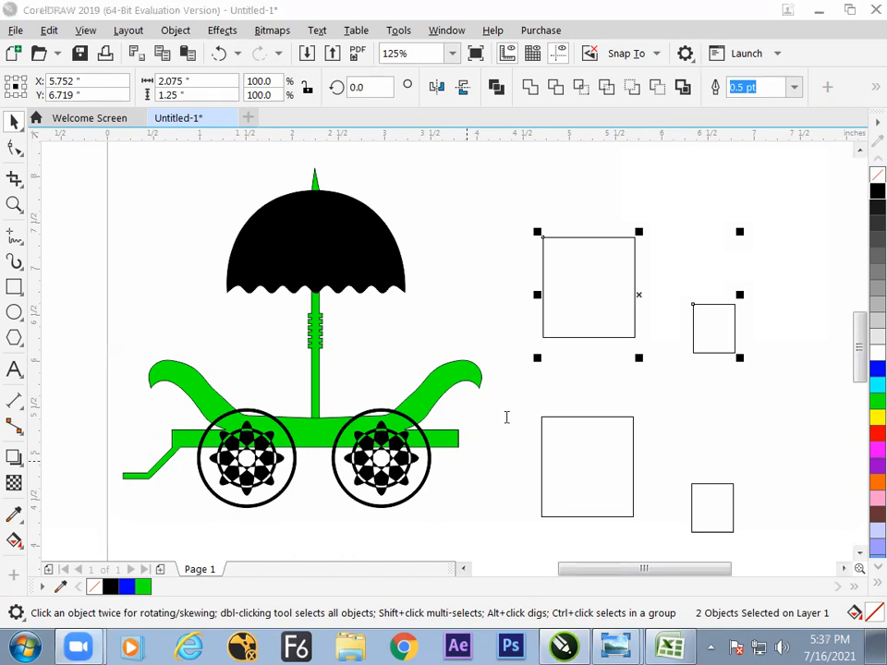
pyautogui.click(676, 265)
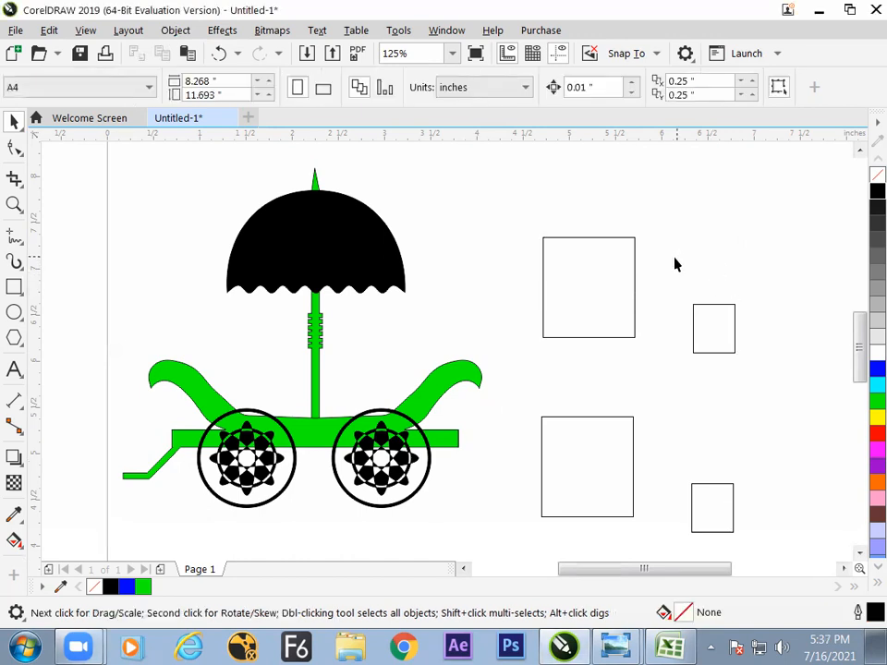
pyautogui.click(698, 327)
pyautogui.keyDown('shift'); pyautogui.click(616, 310); pyautogui.keyUp('shift')
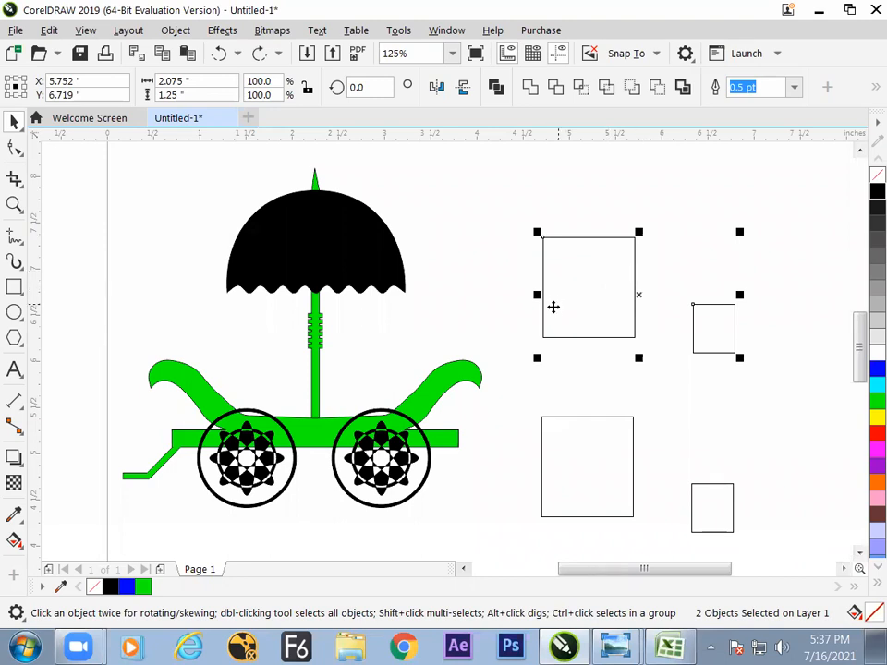
pyautogui.click(611, 399)
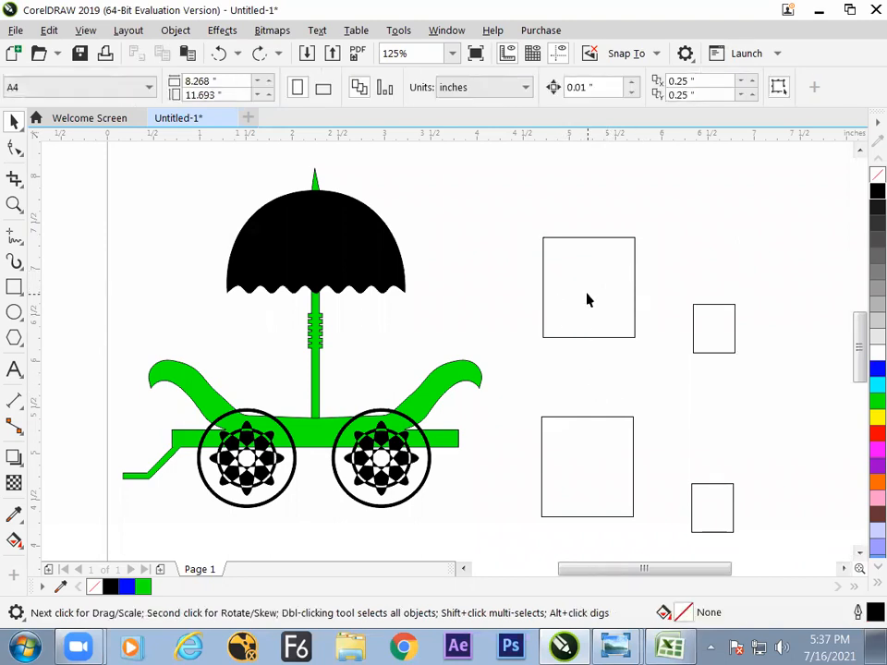
# Try top-aligning the upper large rectangle to the small one beside it, and undo the alignment.
pyautogui.click(634, 303)
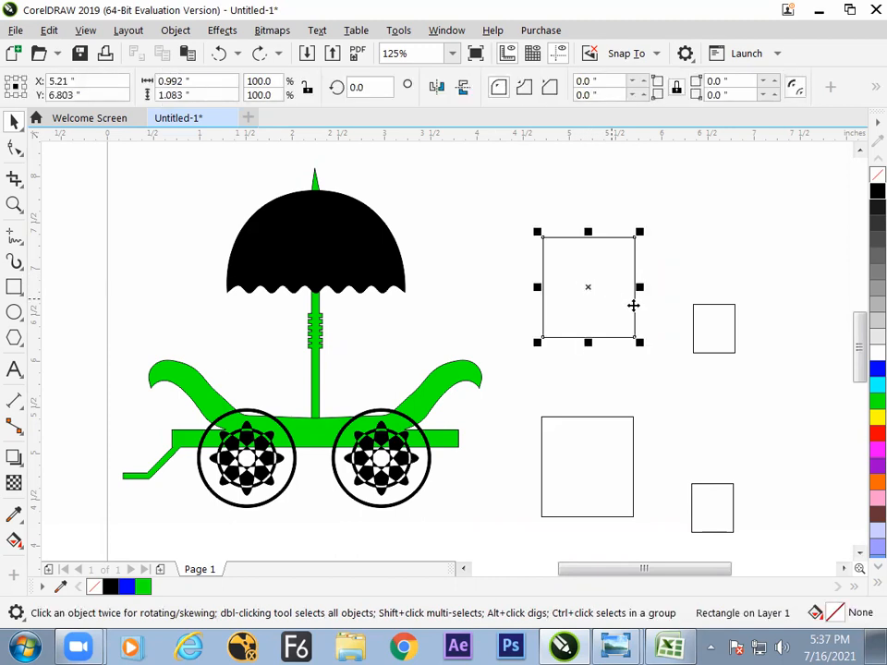
pyautogui.keyDown('shift'); pyautogui.click(719, 335); pyautogui.keyUp('shift')
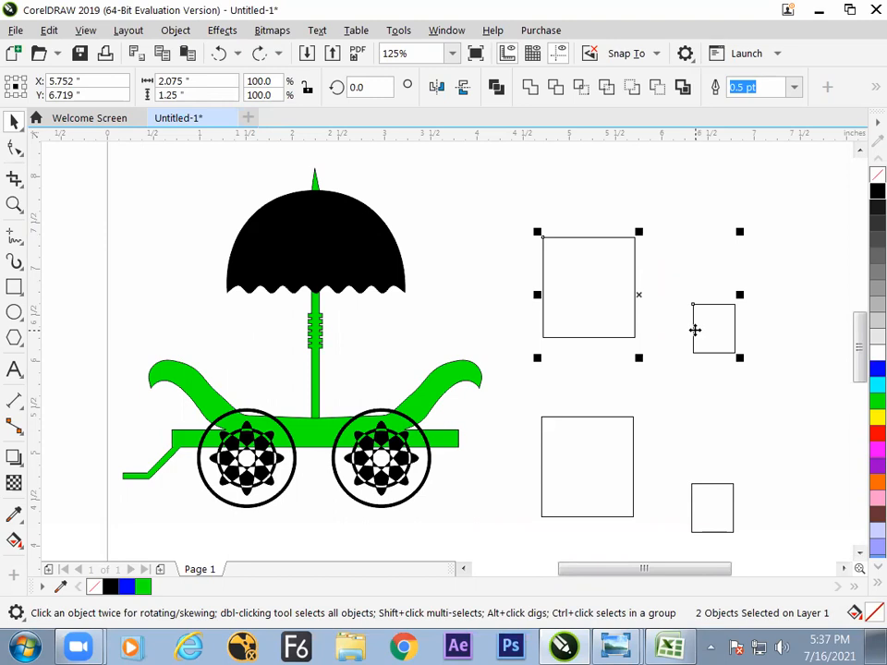
pyautogui.press('t')
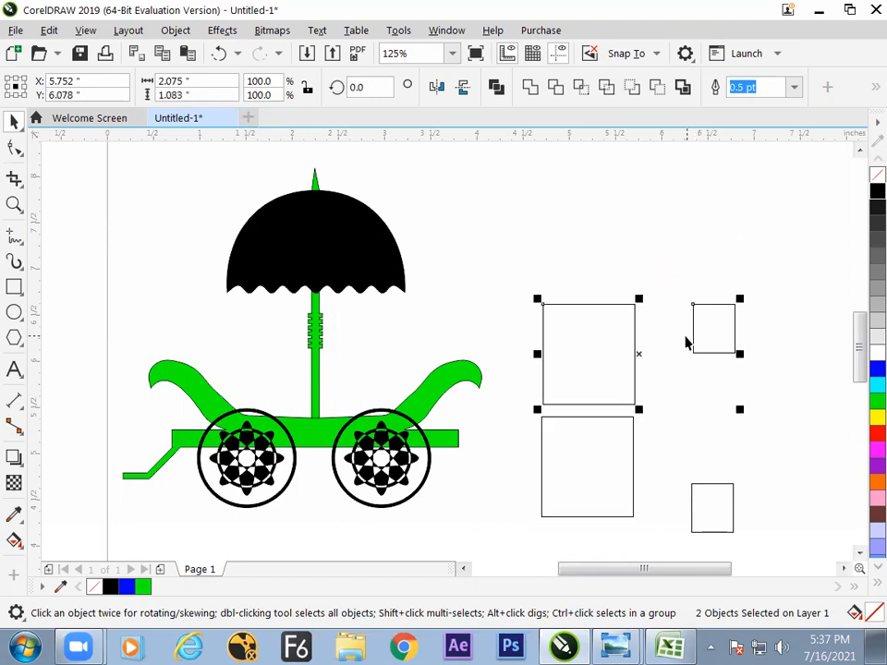
pyautogui.hotkey('ctrl', 'z')
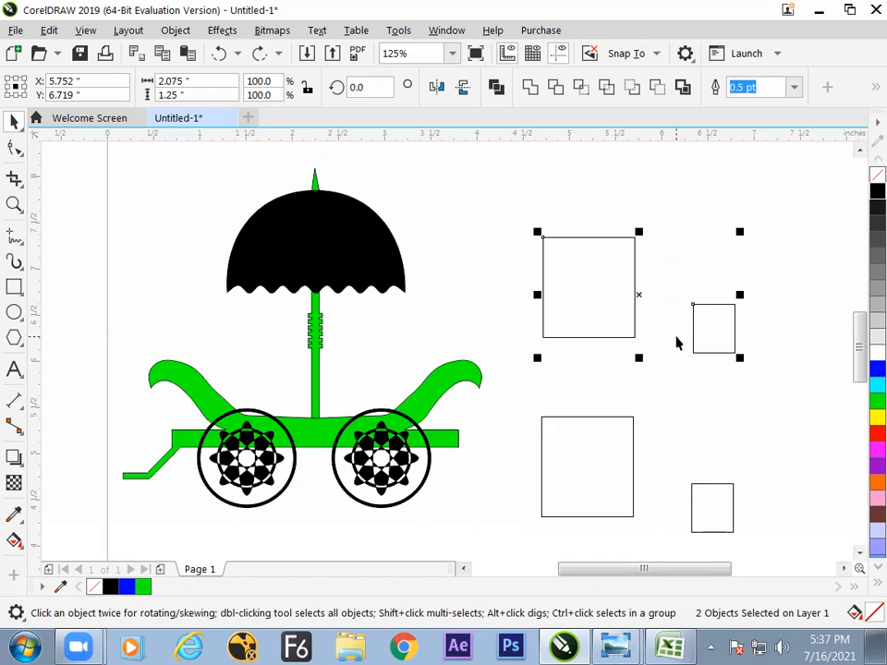
pyautogui.click(667, 386)
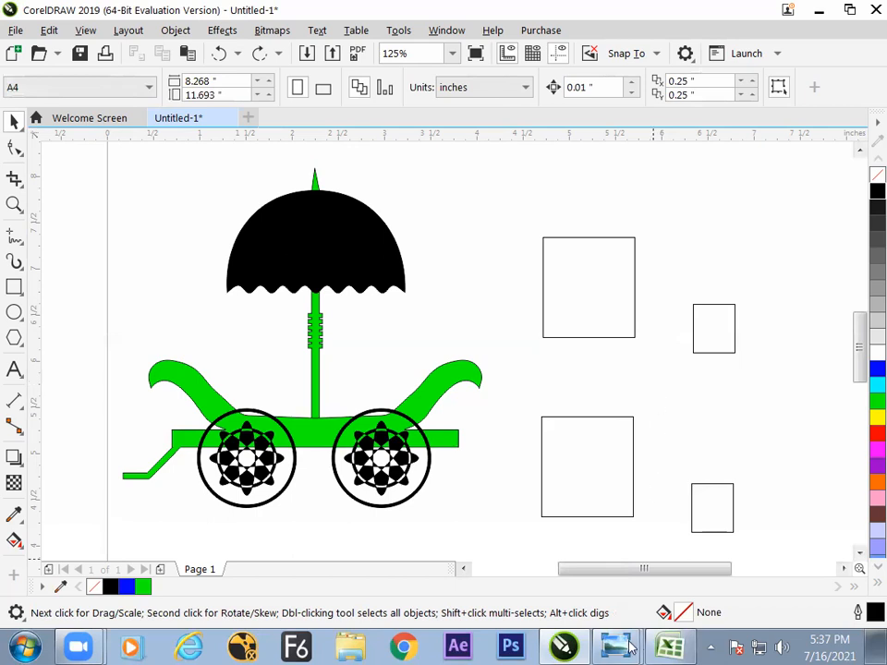
# Switch to the Excel notes and enter "the target object will select at the end" in cell G14.
pyautogui.click(665, 647)
pyautogui.click(431, 436)
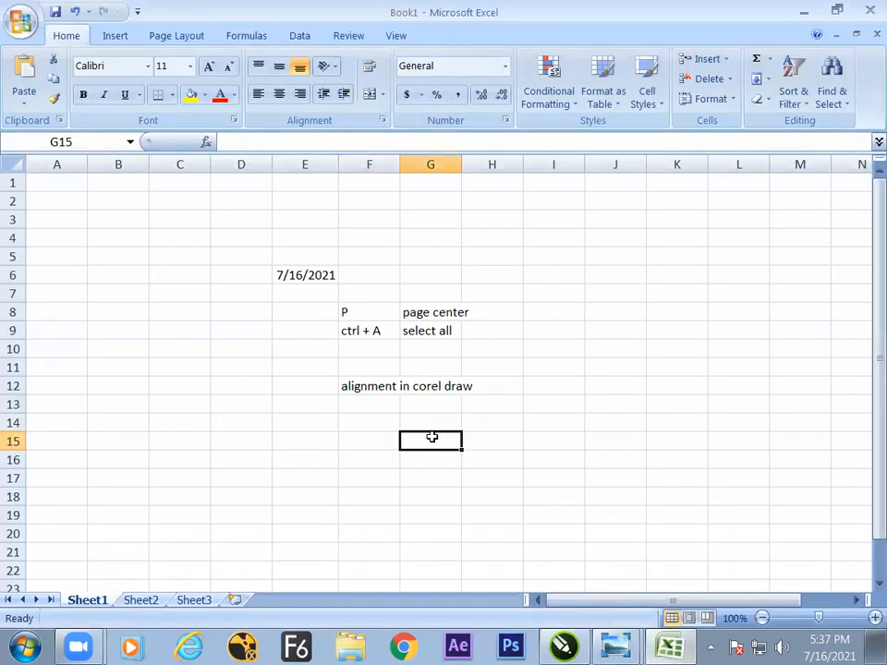
pyautogui.click(425, 421)
pyautogui.write('the')
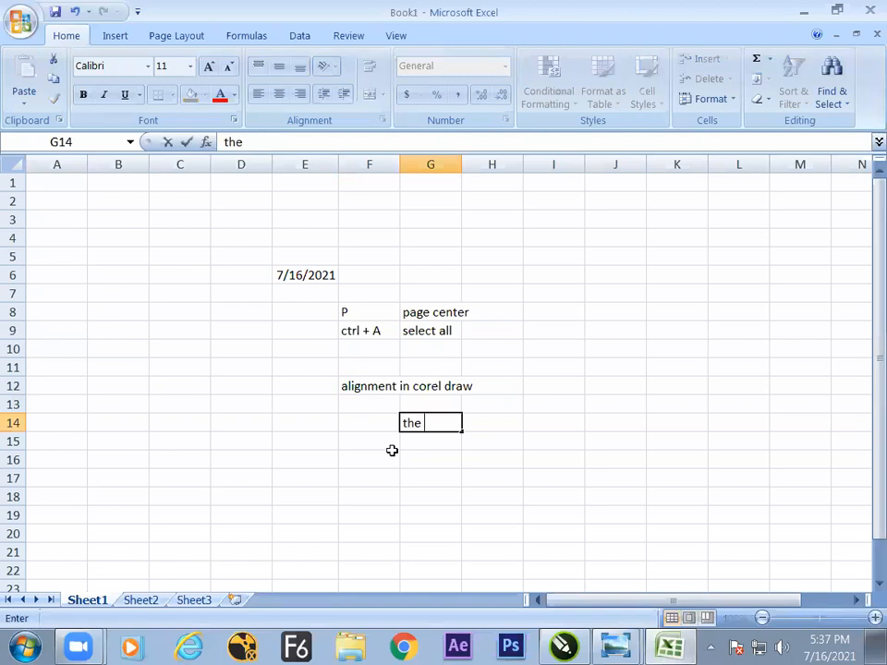
pyautogui.write(' target object will select at the end')
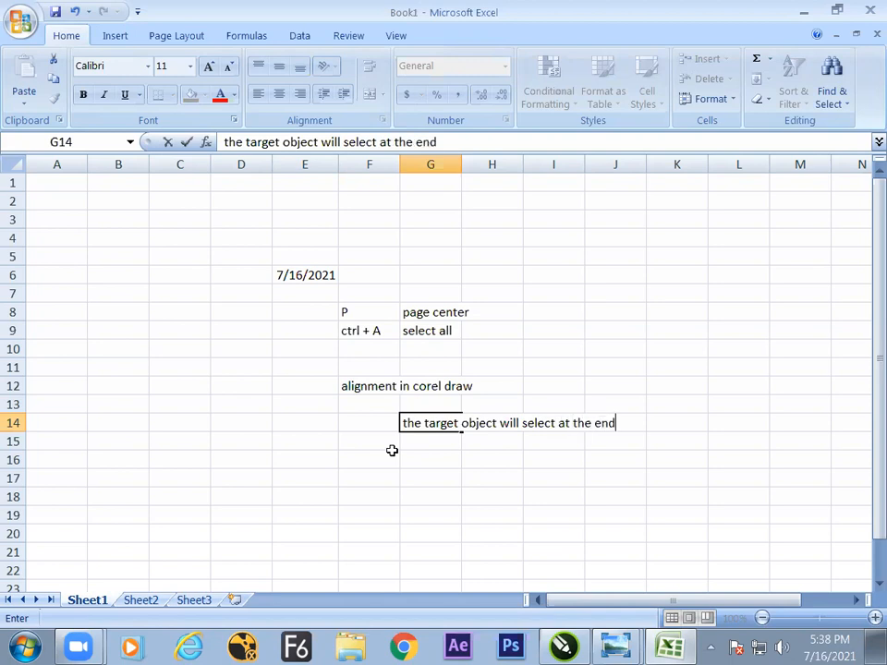
pyautogui.click(573, 494)
pyautogui.click(434, 430)
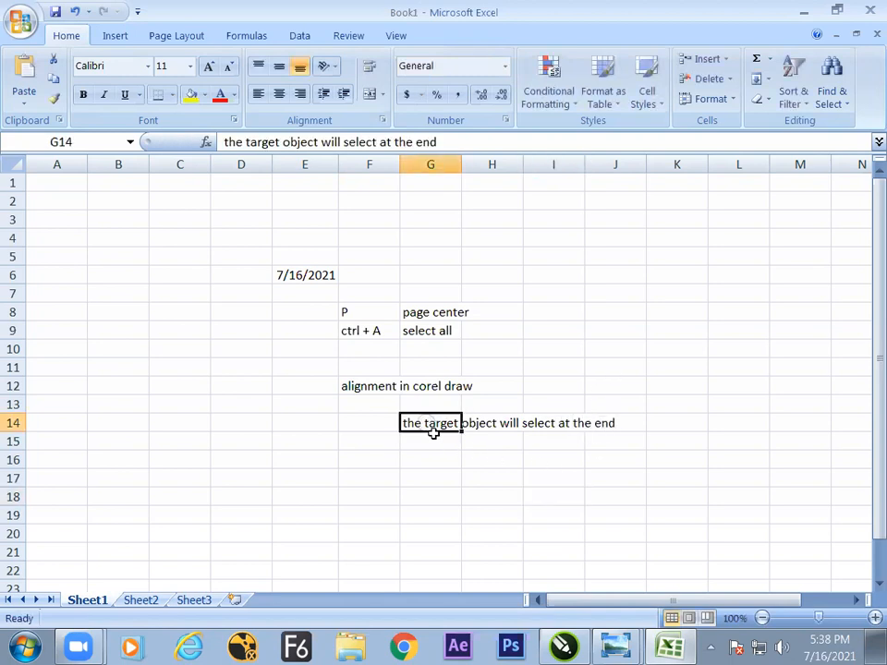
# Switch to CorelDRAW and select the upper large rectangle together with the small one beside it.
pyautogui.hotkey('alt', 'Tab')
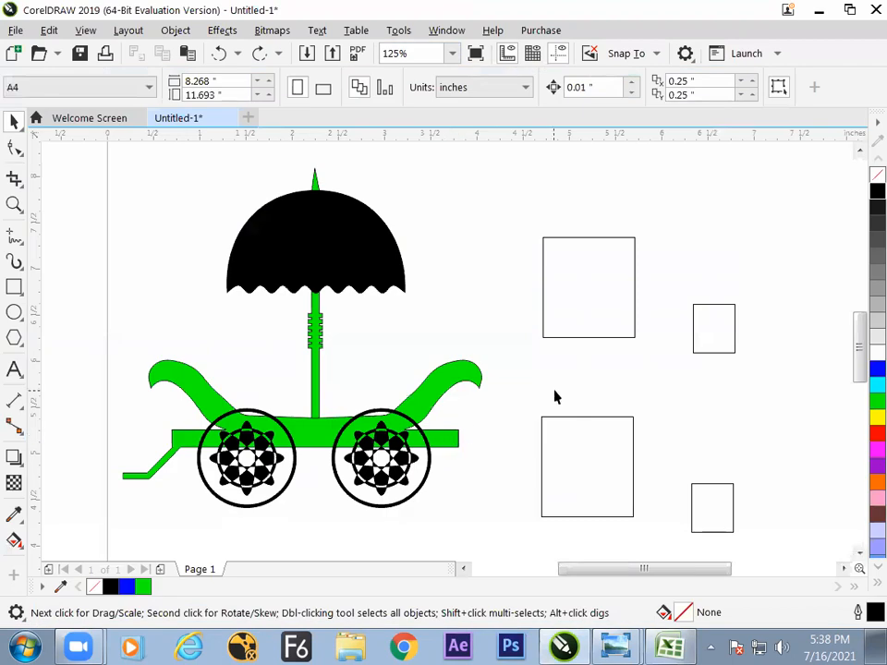
pyautogui.click(579, 330)
pyautogui.keyDown('shift'); pyautogui.click(695, 351); pyautogui.keyUp('shift')
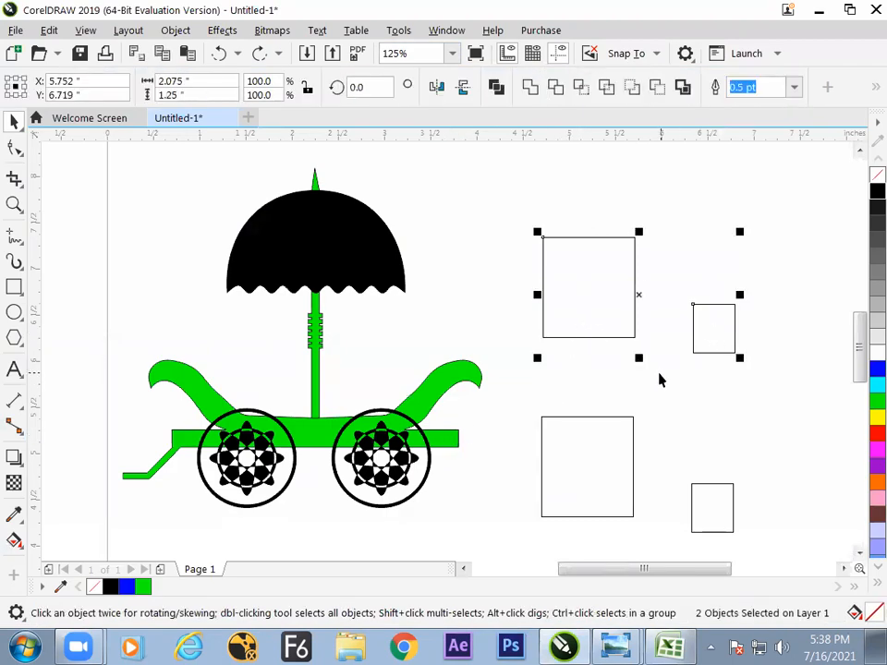
pyautogui.click(620, 331)
# Switch to the Excel notes and list the alignment shortcut letters T, L, R, B and P in cells D14 to D18.
pyautogui.hotkey('alt', 'Tab')
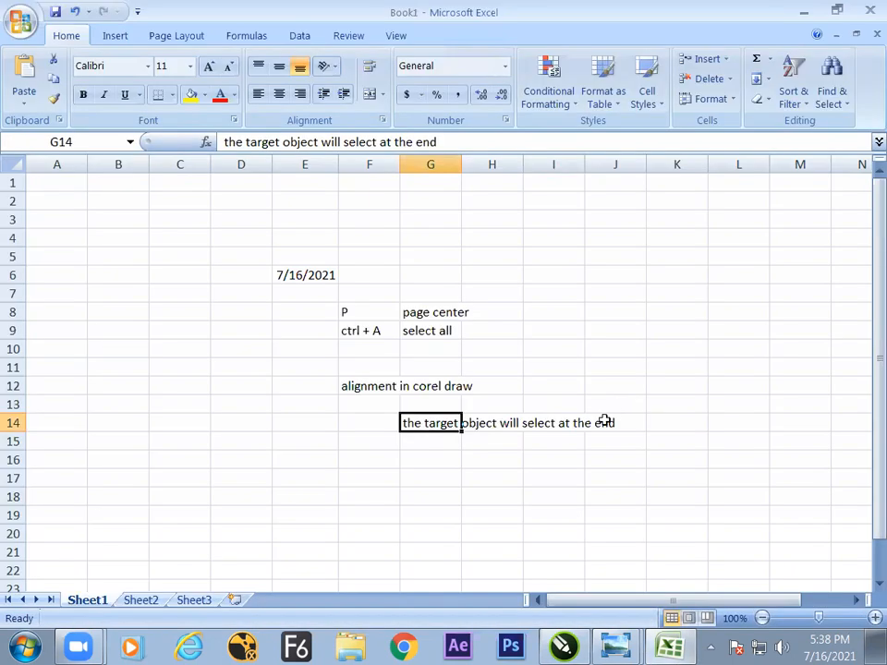
pyautogui.click(242, 423)
pyautogui.write('T')
pyautogui.press('Return')
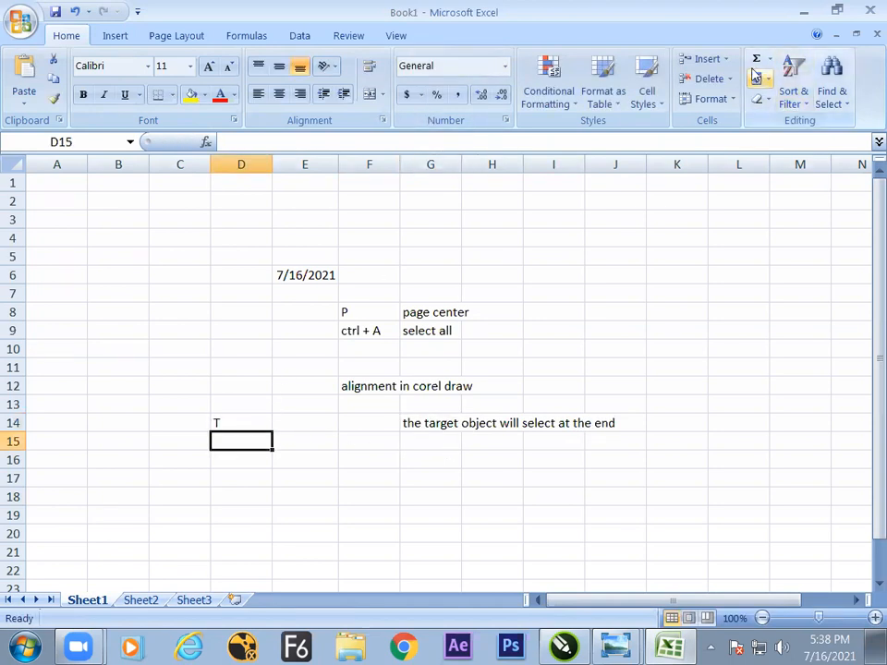
pyautogui.write('L')
pyautogui.press('Return')
pyautogui.write('R')
pyautogui.press('Return')
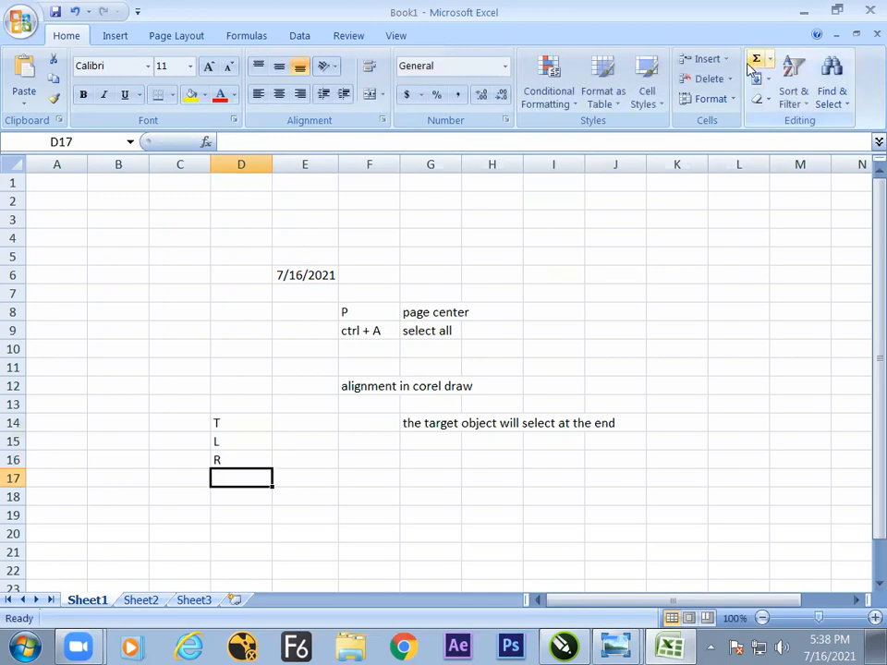
pyautogui.write('B')
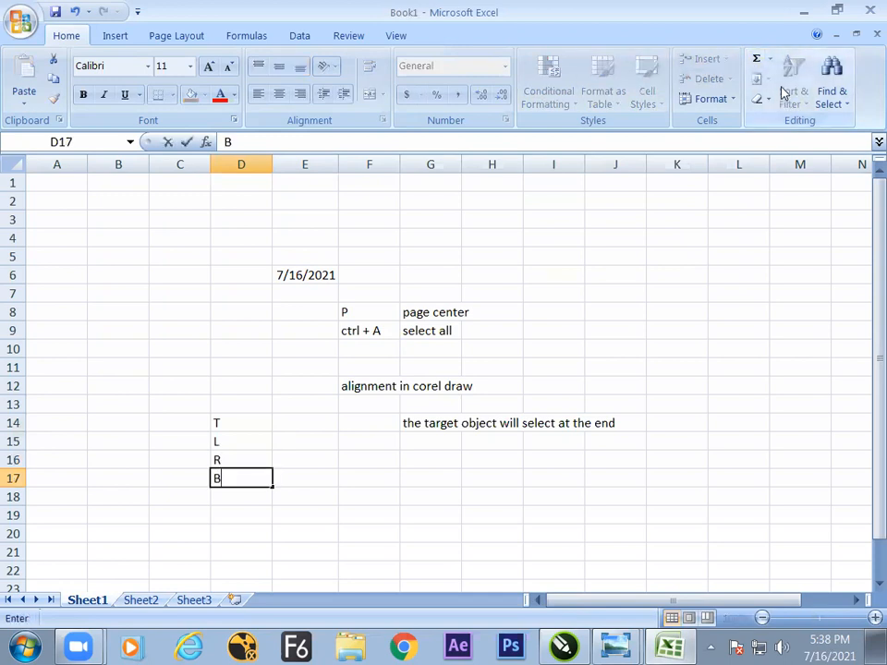
pyautogui.press('Return')
pyautogui.write('P')
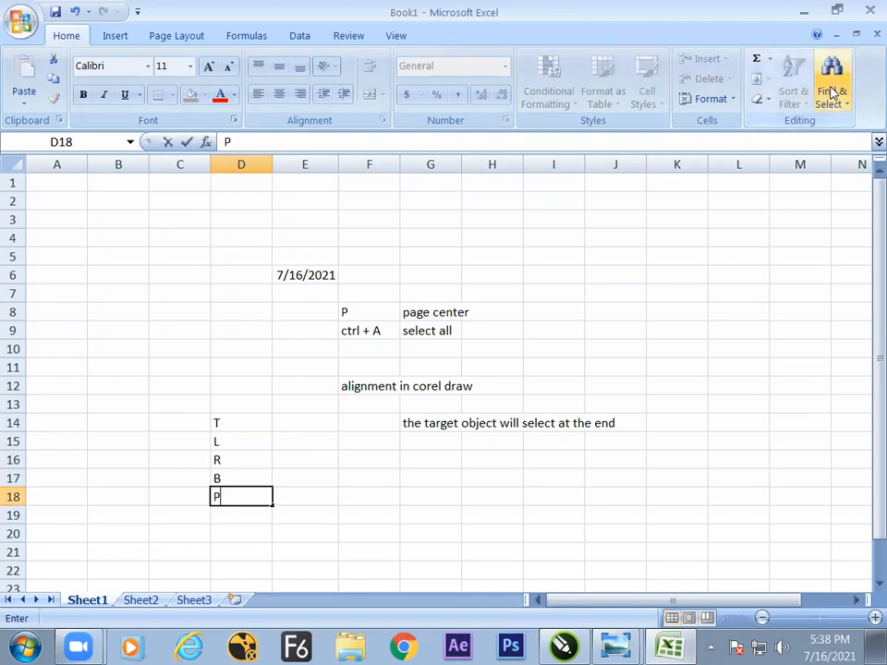
pyautogui.press('Return')
# Add the letters C and E in cells D20 and D21, and select the shortcut list in column D.
pyautogui.press('Return')
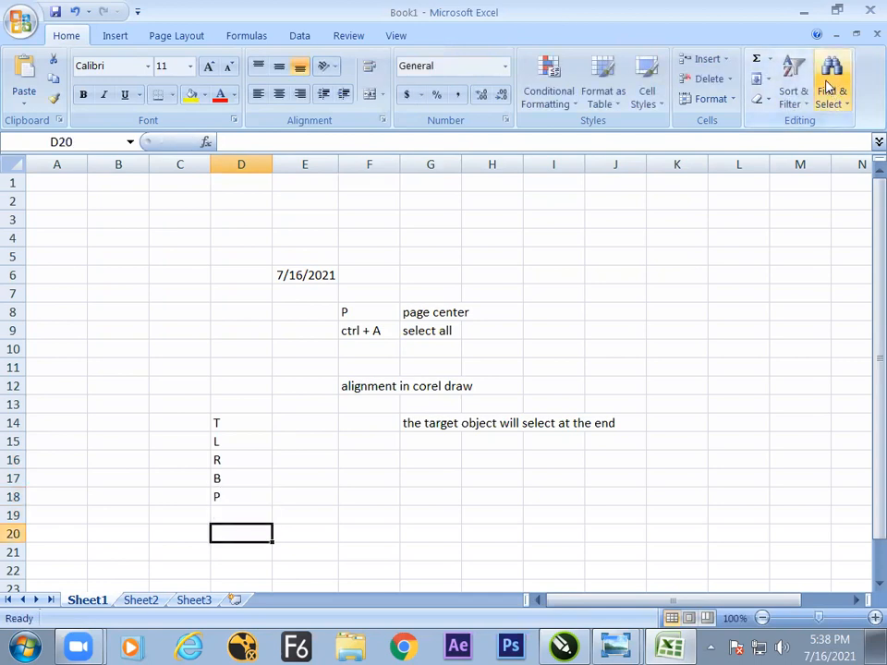
pyautogui.write('C')
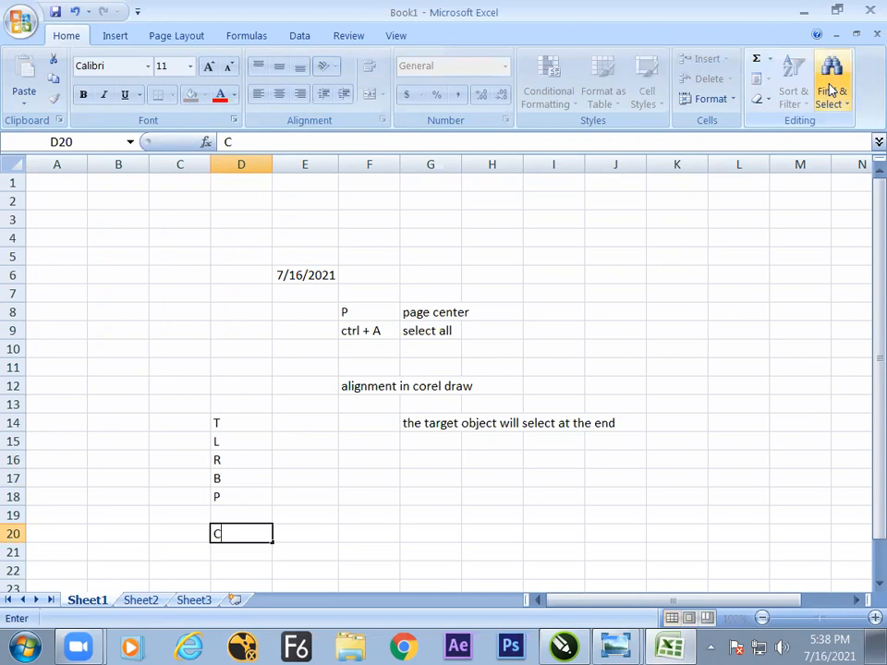
pyautogui.press('Return')
pyautogui.write('E')
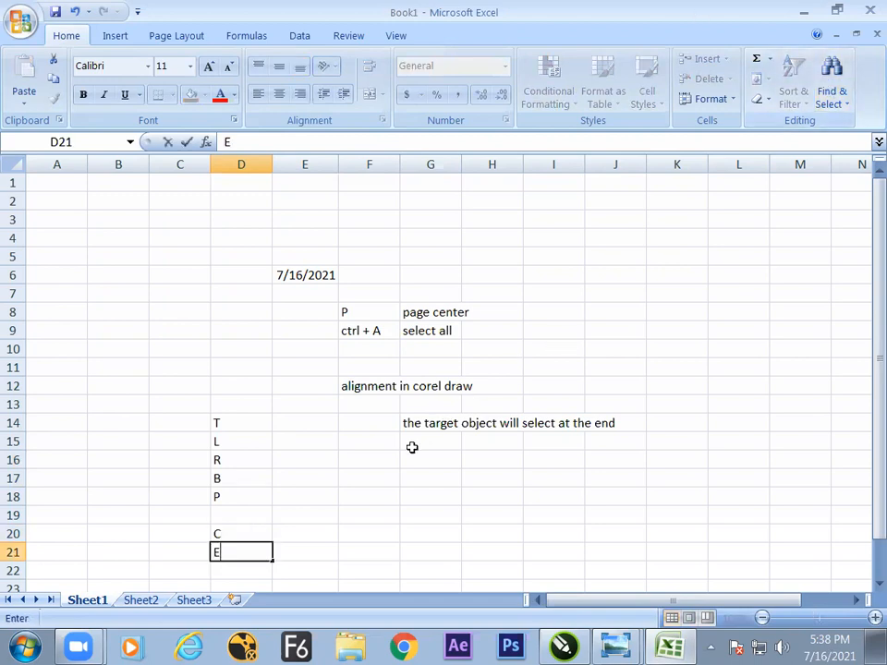
pyautogui.moveTo(369, 496); pyautogui.dragTo(296, 494)
pyautogui.moveTo(232, 410); pyautogui.dragTo(253, 521)
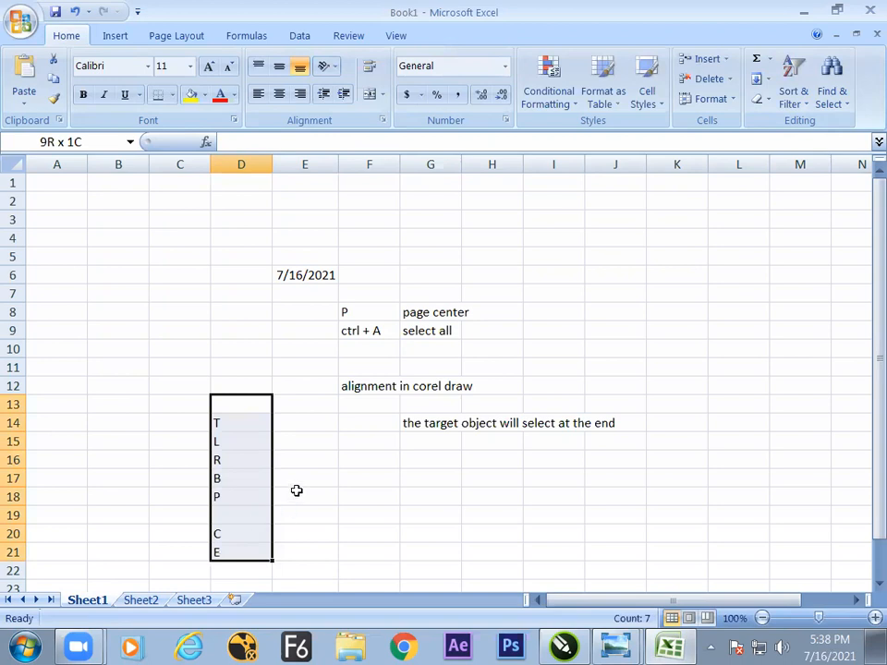
# Switch to CorelDRAW, place a copy of the upper small rectangle above and to its right, and move the original slightly down.
pyautogui.hotkey('alt', 'Tab')
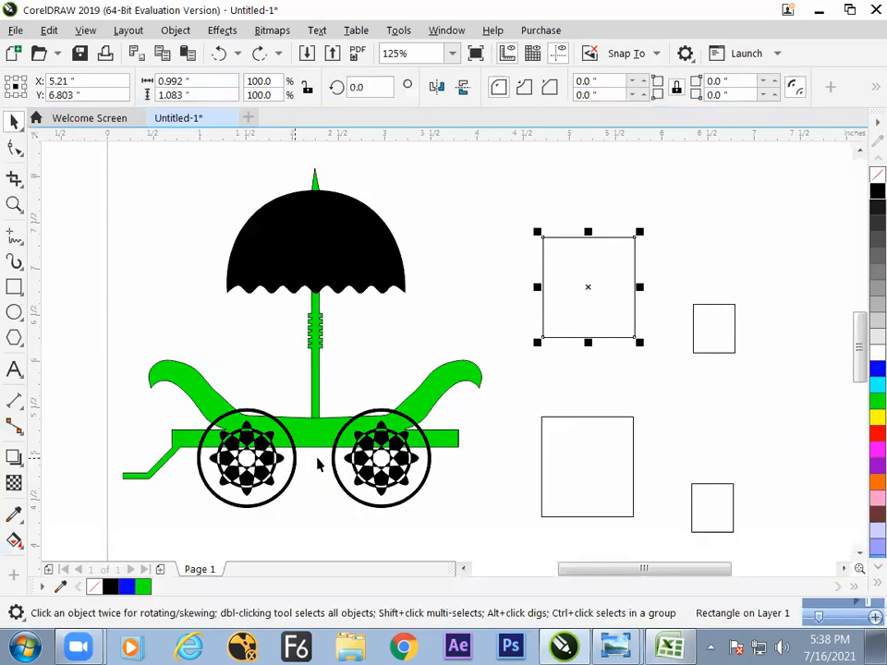
pyautogui.click(525, 379)
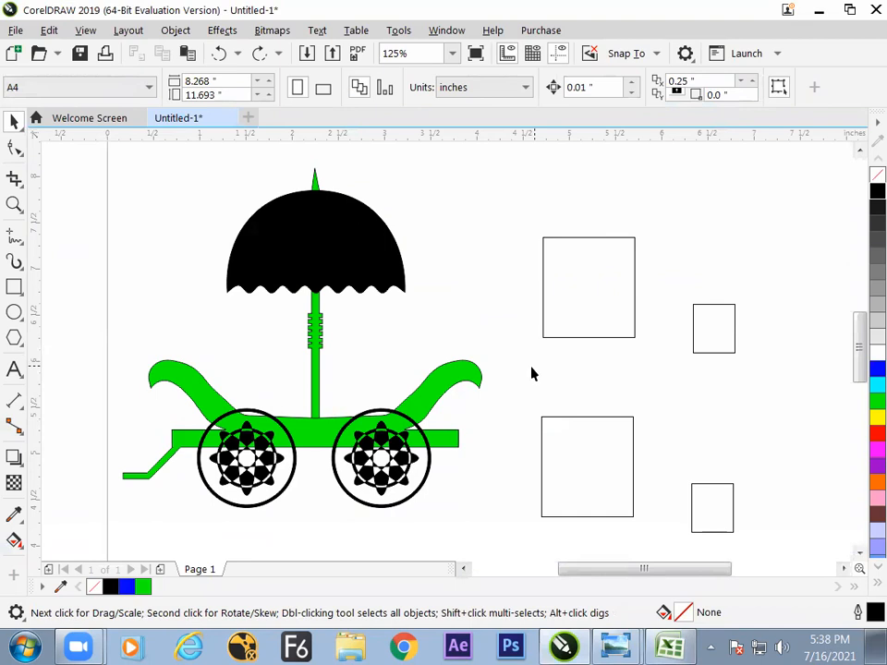
pyautogui.moveTo(532, 373); pyautogui.dragTo(349, 380)
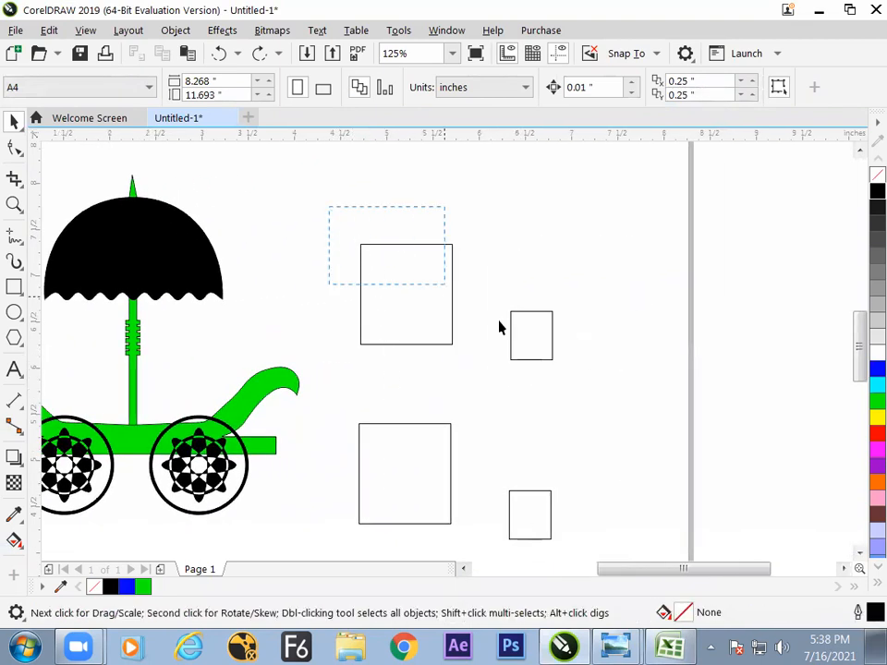
pyautogui.moveTo(499, 327); pyautogui.dragTo(598, 422)
pyautogui.moveTo(307, 212); pyautogui.dragTo(613, 403)
pyautogui.click(614, 405)
pyautogui.moveTo(341, 221); pyautogui.dragTo(598, 410)
pyautogui.click(579, 421)
pyautogui.click(539, 360)
pyautogui.moveTo(539, 338); pyautogui.dragTo(632, 306)
pyautogui.moveTo(538, 346); pyautogui.dragTo(540, 361)
# Fill the original upper small rectangle with green and its copy with blue.
pyautogui.click(878, 401)
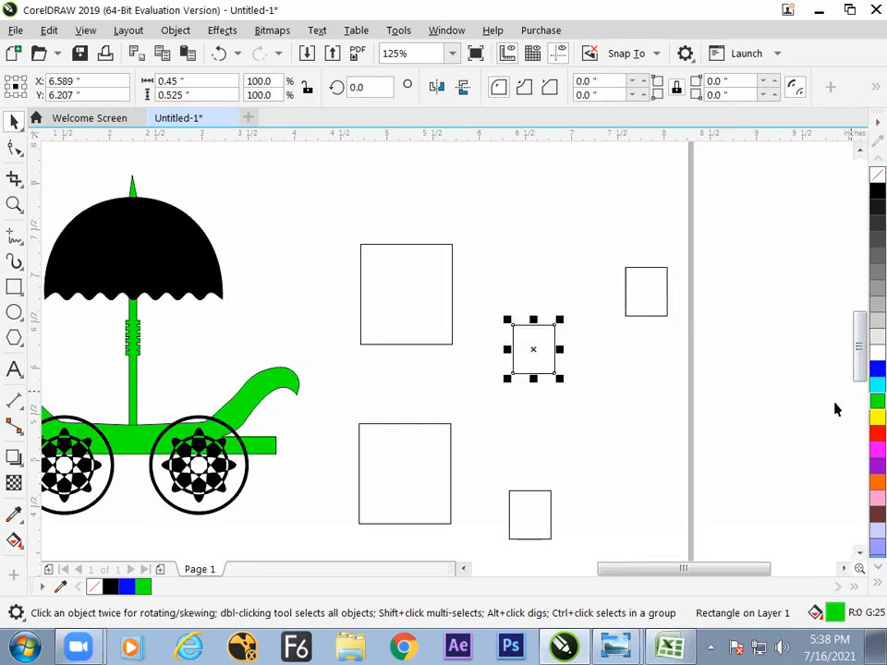
pyautogui.click(567, 354)
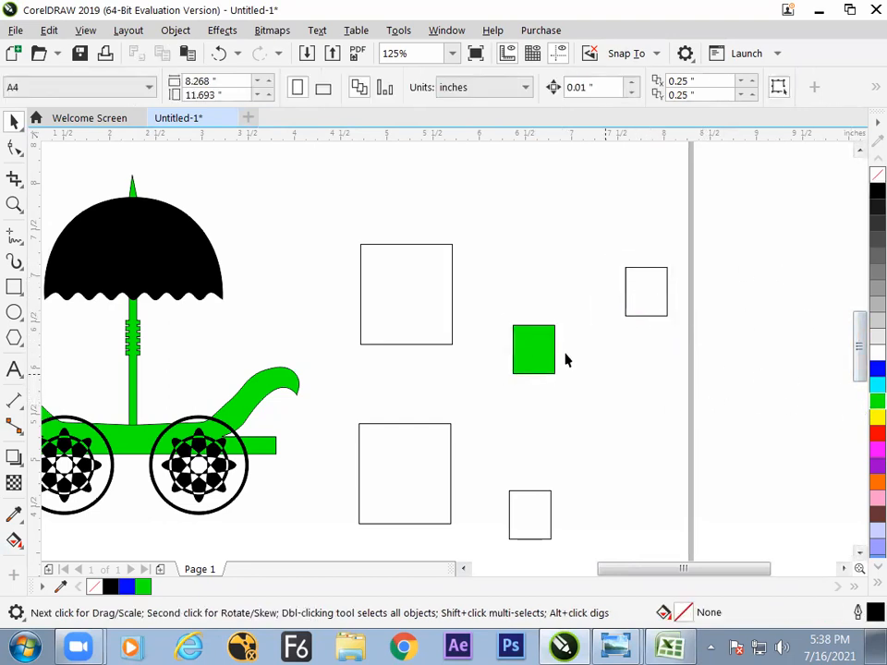
pyautogui.click(663, 297)
pyautogui.click(878, 368)
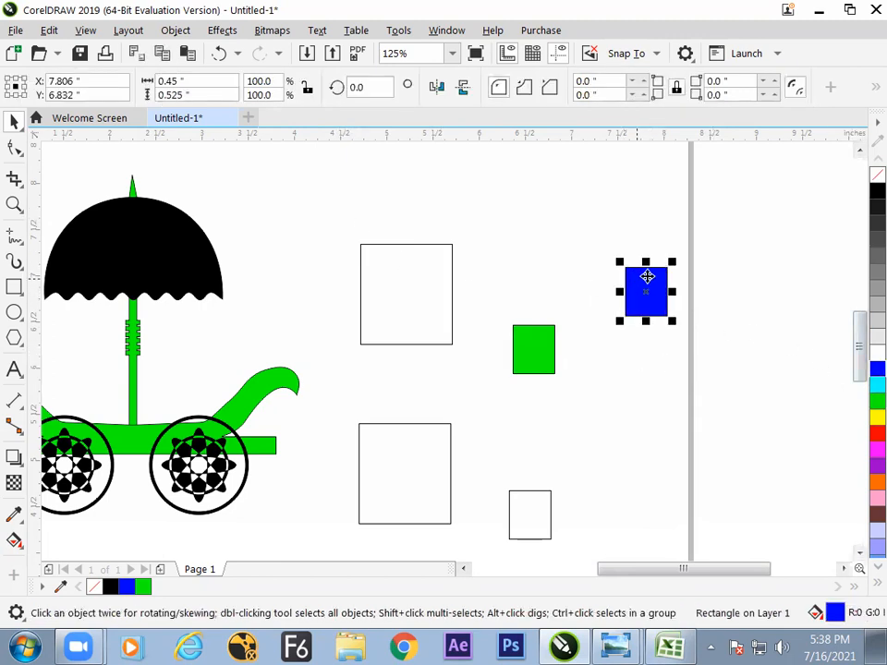
pyautogui.click(669, 363)
# Try top-aligning the green and blue rectangles to the upper large rectangle by area-selecting all three, and undo the alignment.
pyautogui.moveTo(339, 215); pyautogui.dragTo(694, 399)
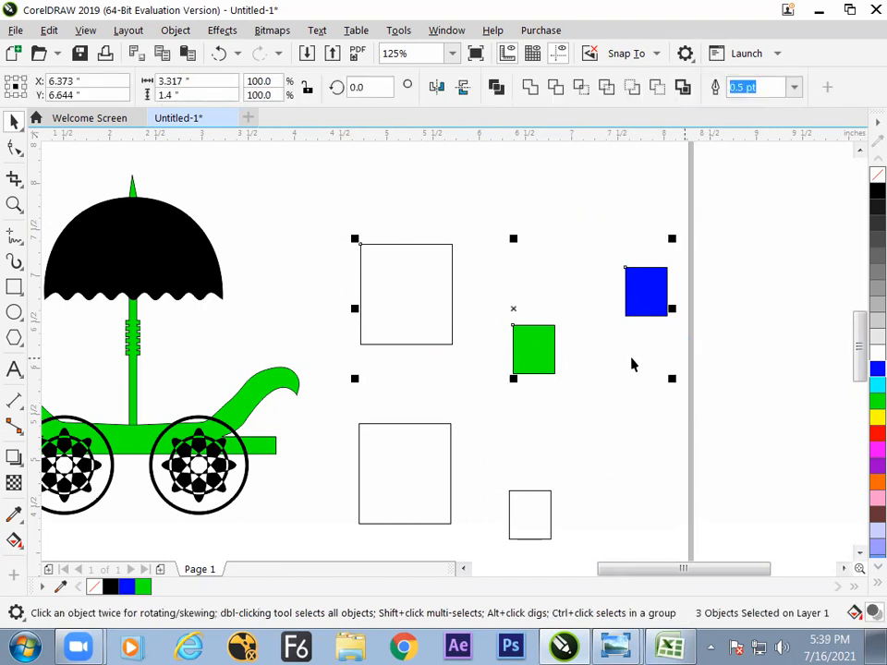
pyautogui.press('t')
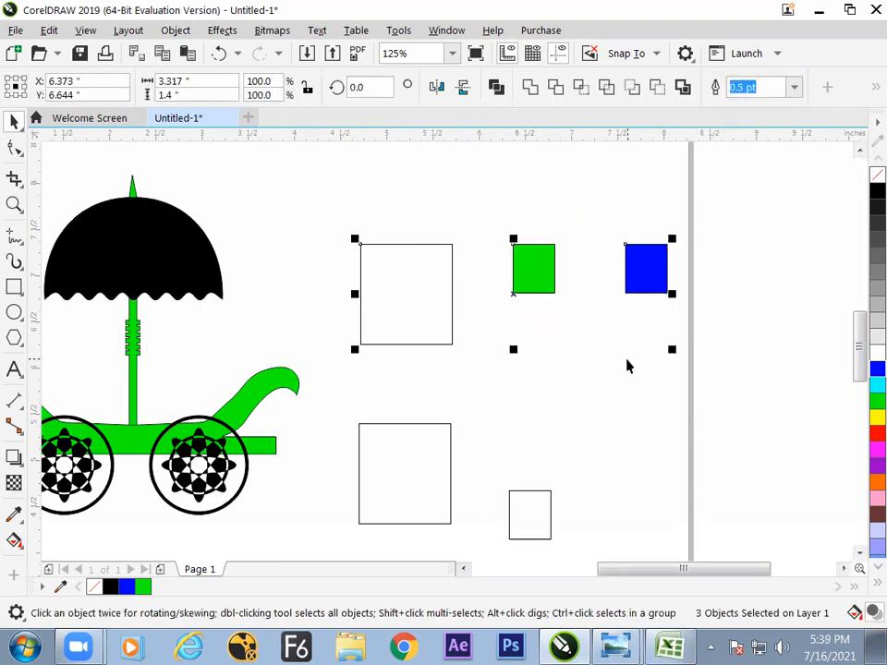
pyautogui.hotkey('ctrl', 'z')
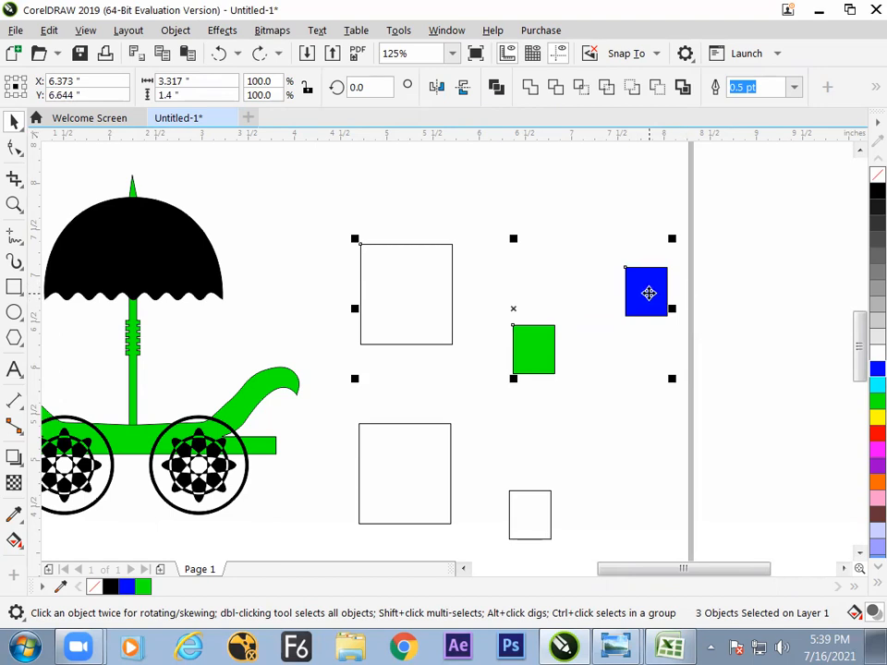
# Make the blue rectangle the last one selected, try top-aligning the other two to it, and undo the alignment.
pyautogui.keyDown('shift'); pyautogui.click(647, 300); pyautogui.keyUp('shift')
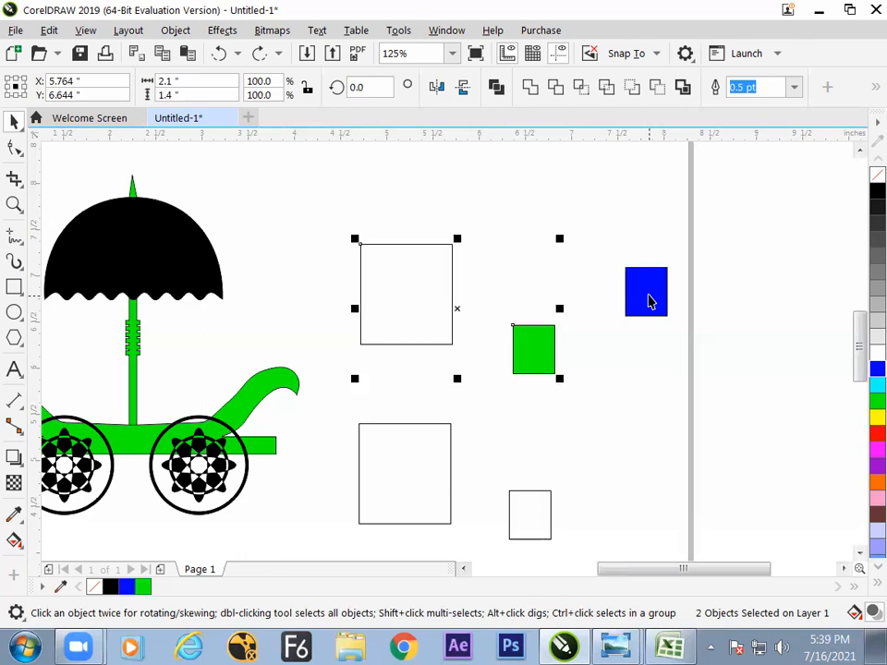
pyautogui.keyDown('shift'); pyautogui.click(649, 298); pyautogui.keyUp('shift')
pyautogui.keyDown('shift'); pyautogui.click(647, 298); pyautogui.keyUp('shift')
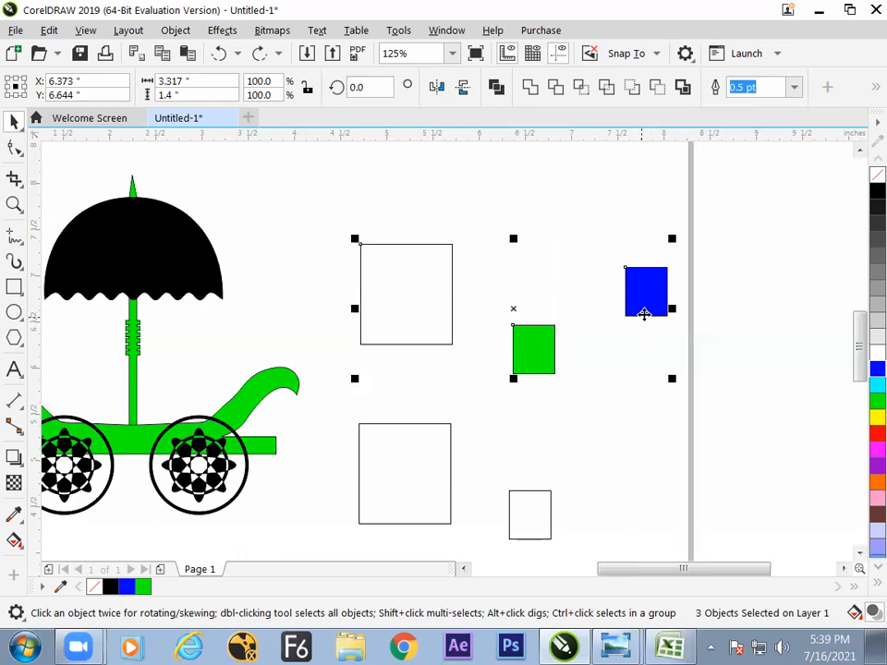
pyautogui.press('t')
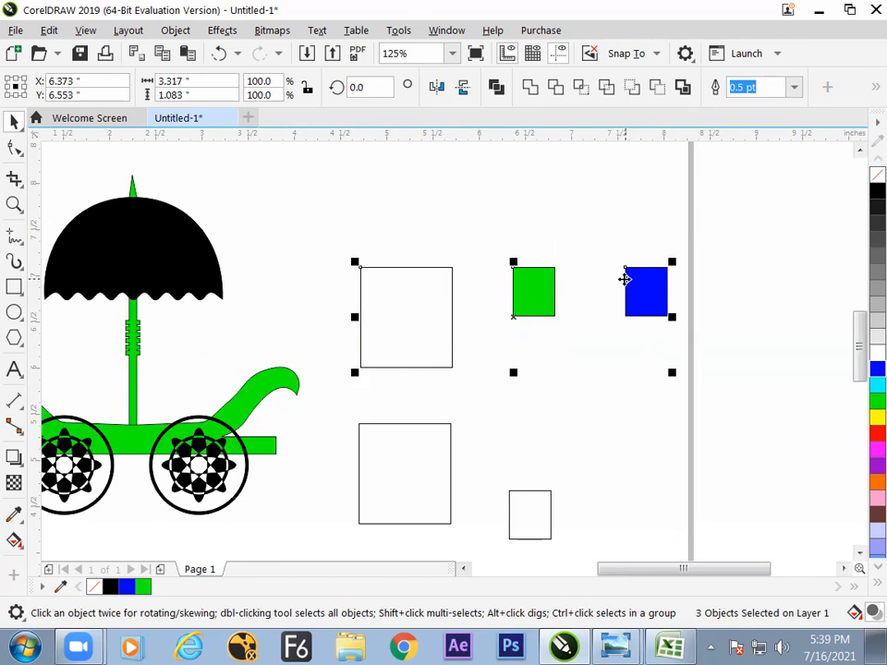
pyautogui.press('b')
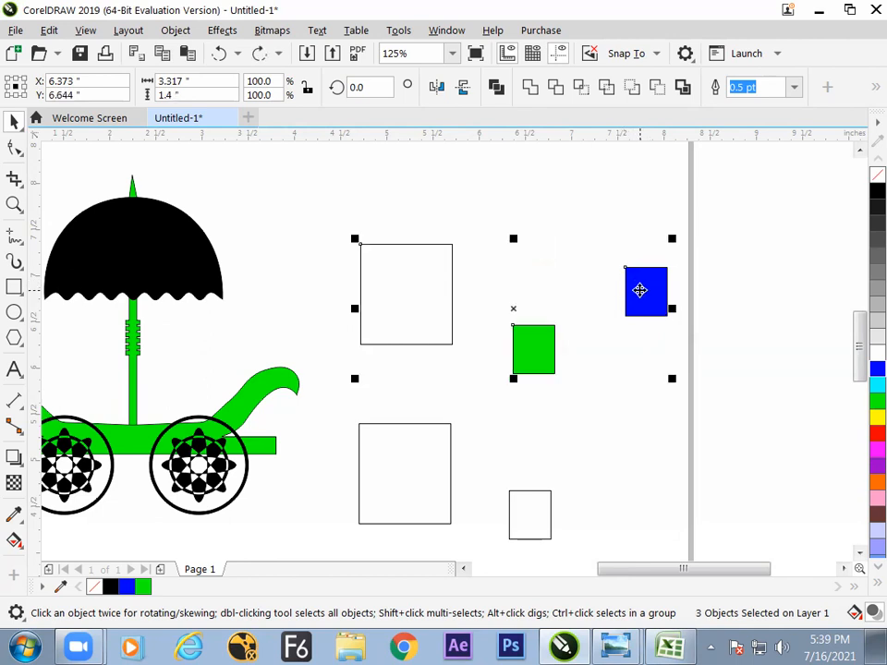
pyautogui.press('t')
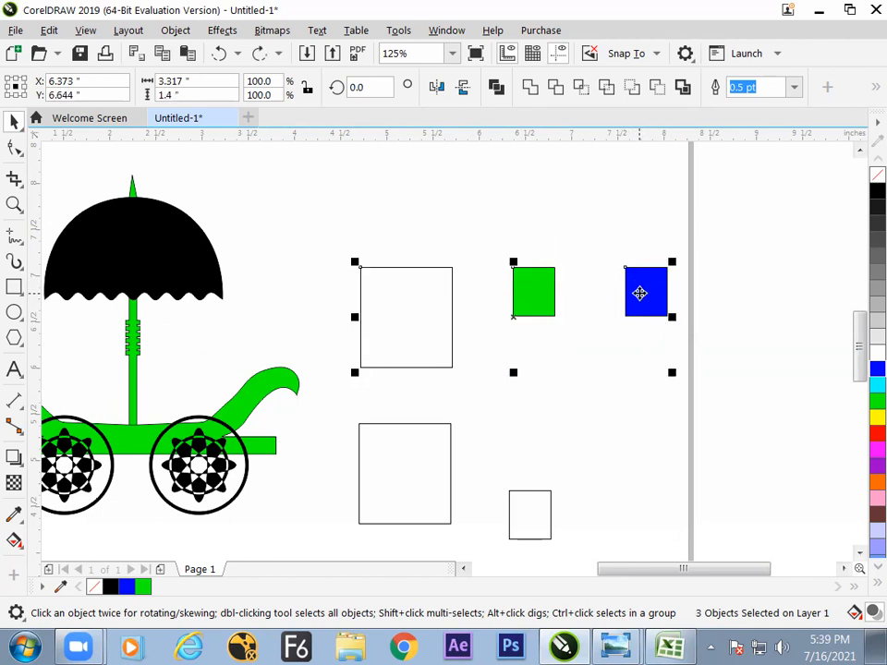
pyautogui.hotkey('ctrl', 'z')
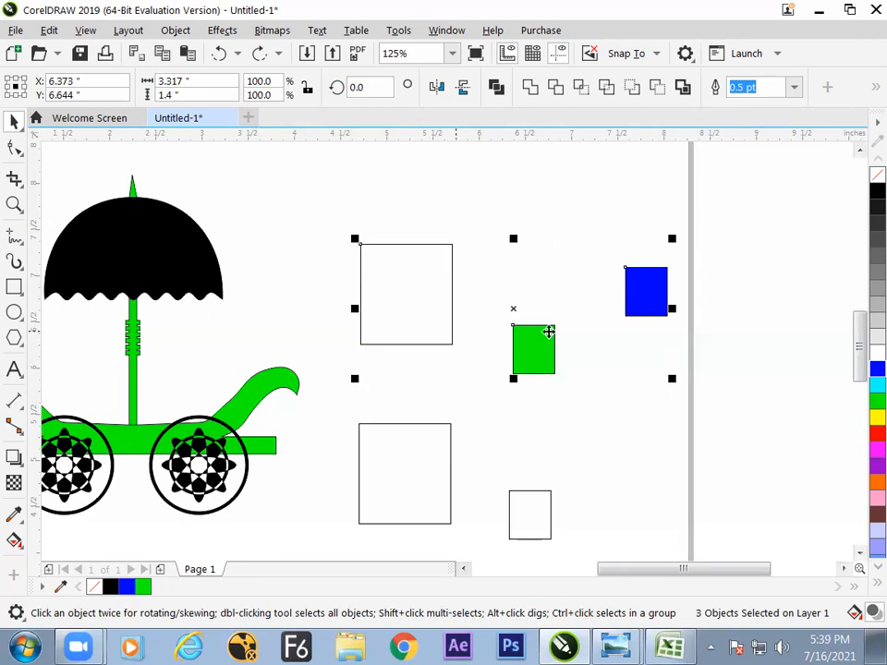
# Reselect the three upper rectangles together, try top-aligning them to the large one, and undo the alignment.
pyautogui.click(549, 303)
pyautogui.moveTo(335, 207); pyautogui.dragTo(697, 400)
pyautogui.press('t')
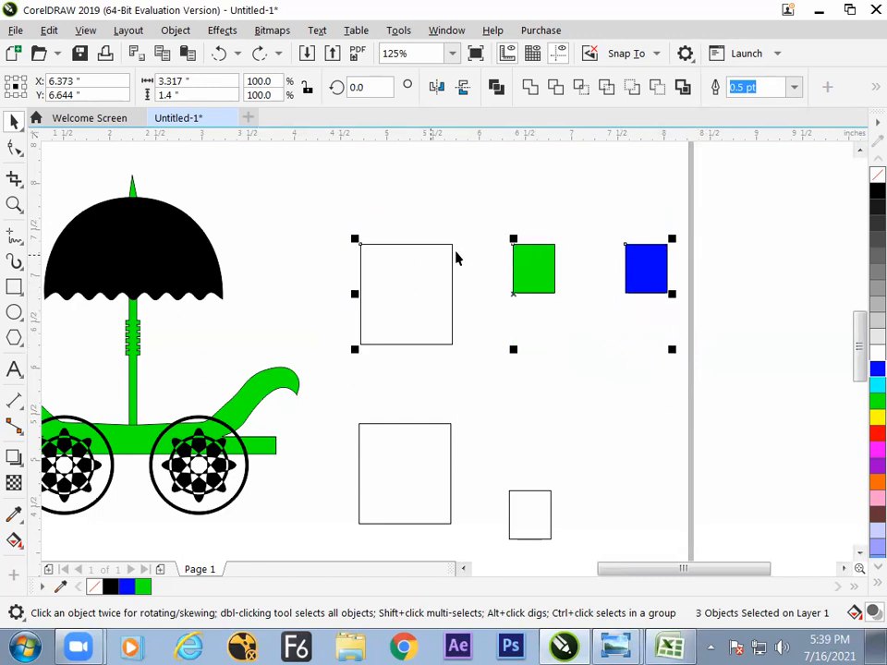
pyautogui.hotkey('ctrl', 'z')
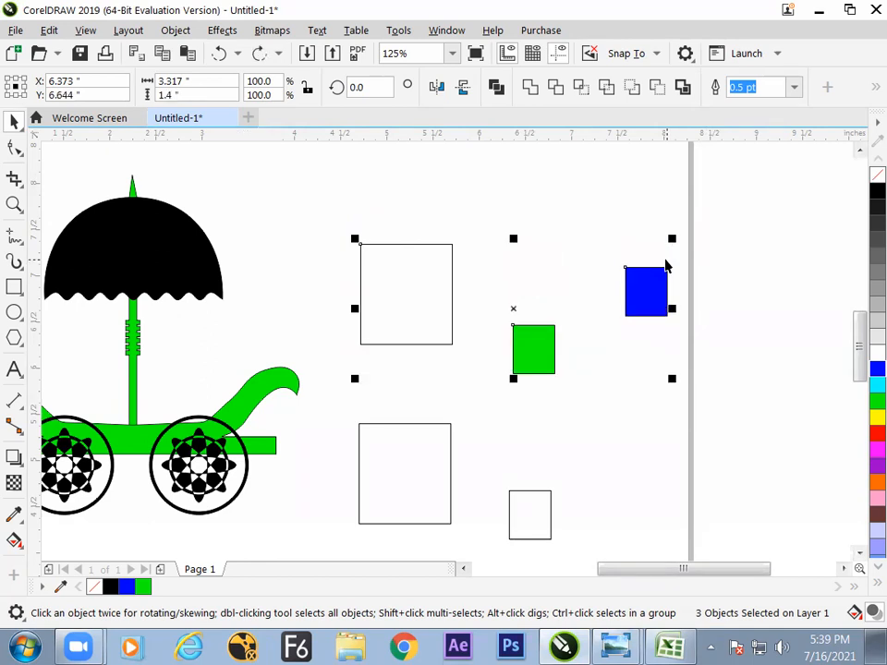
# Switch to the Excel notes and append "BY THE SHIFT BOTTON" to the target object note in cell G14.
pyautogui.hotkey('alt', 'Tab')
pyautogui.click(470, 444)
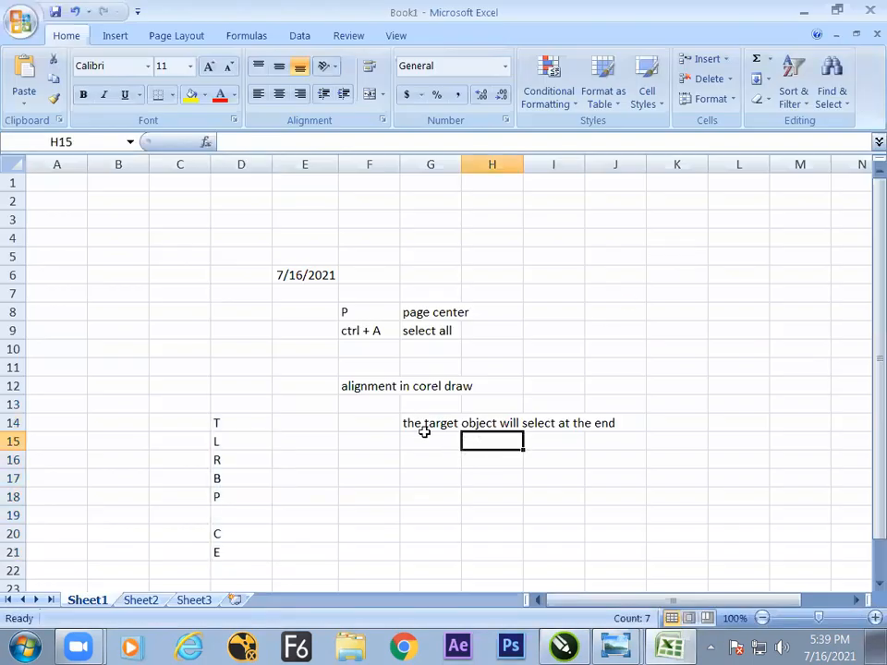
pyautogui.click(420, 434)
pyautogui.click(447, 425)
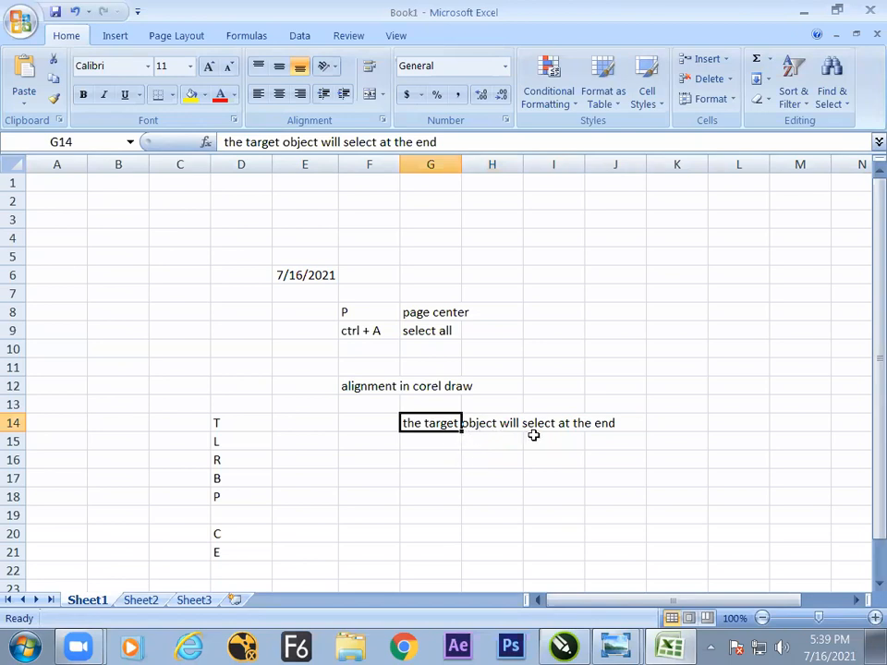
pyautogui.click(476, 454)
pyautogui.click(434, 424)
pyautogui.click(462, 144)
pyautogui.write('BY THE SHIFT')
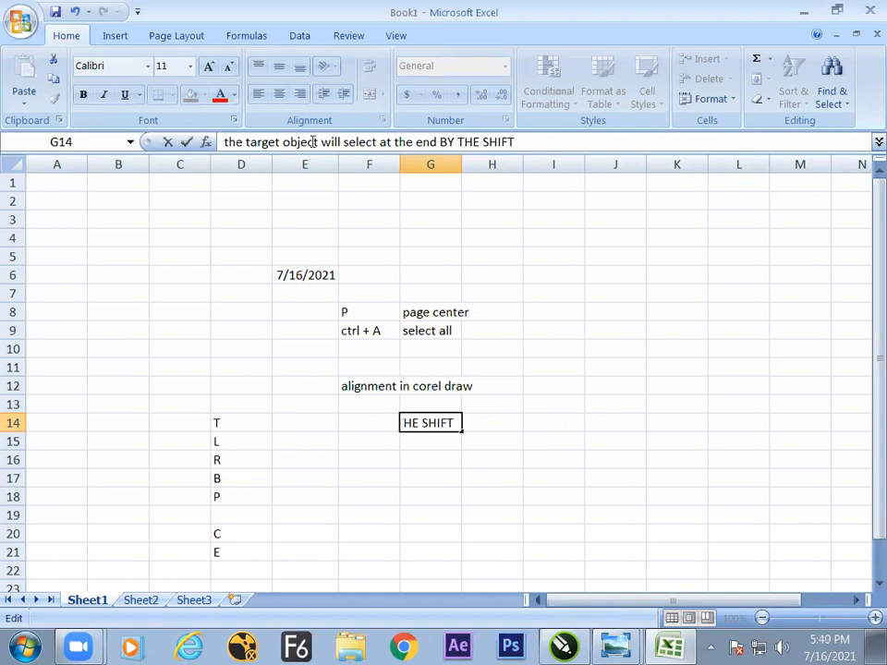
pyautogui.write(' BOTTON')
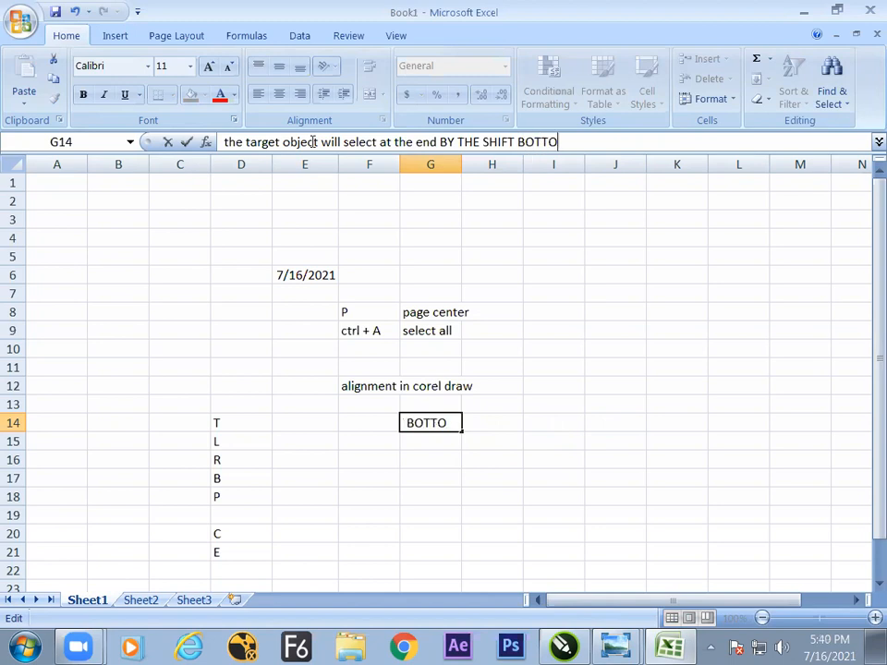
pyautogui.press('Return')
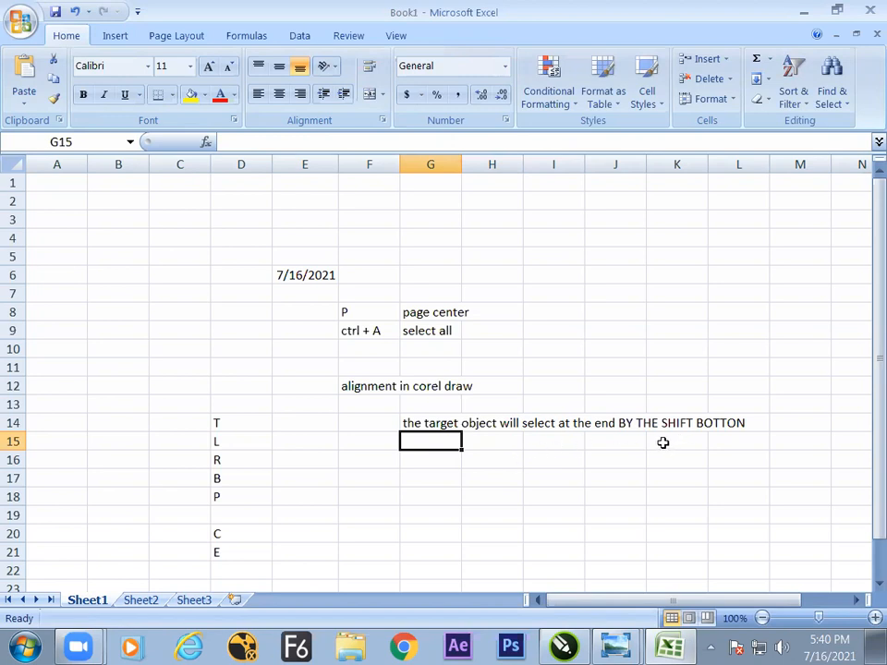
# Switch to CorelDRAW, add a second page, and draw a square about 1.43 inches wide on it.
pyautogui.hotkey('alt', 'Tab')
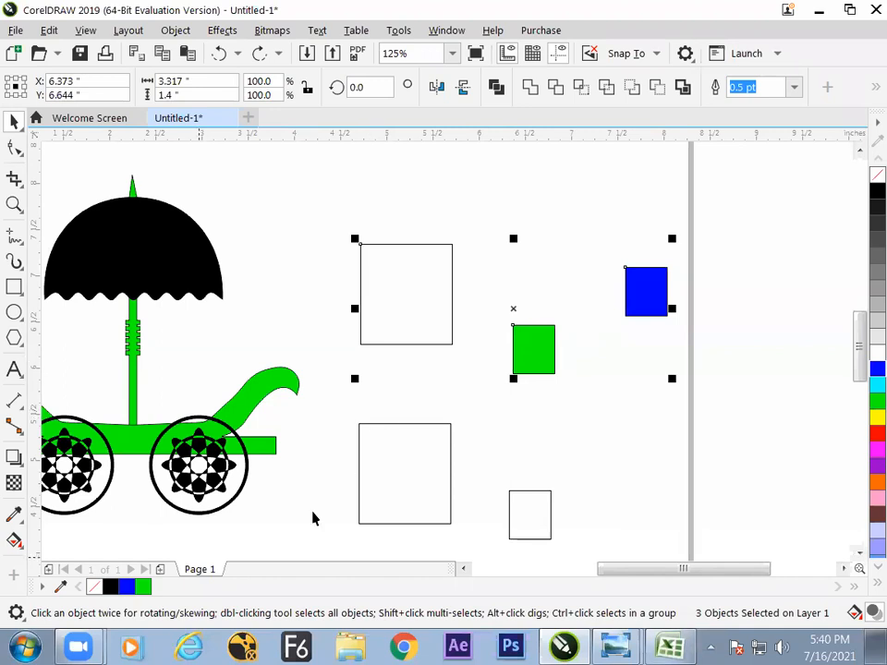
pyautogui.click(160, 569)
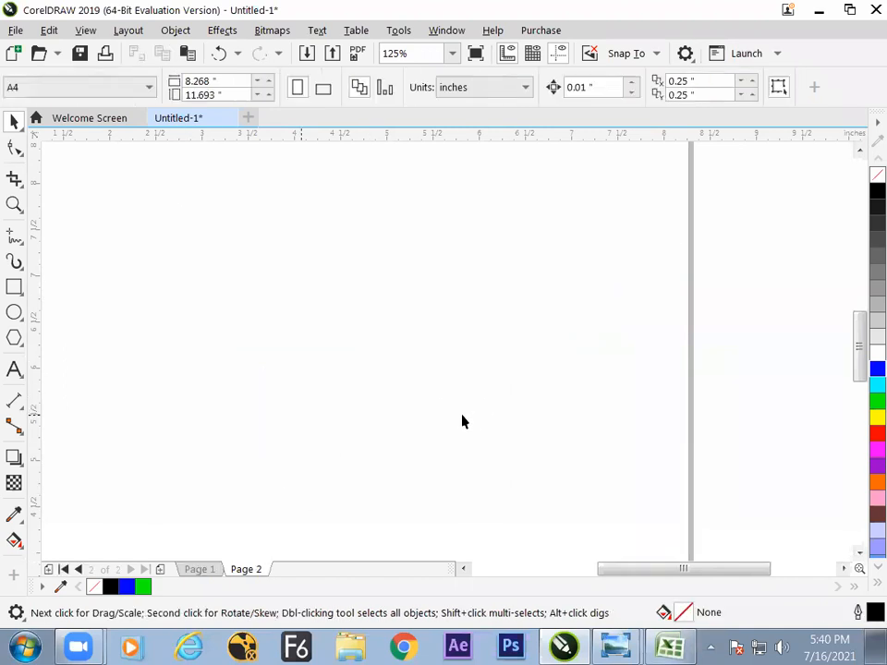
pyautogui.click(14, 286)
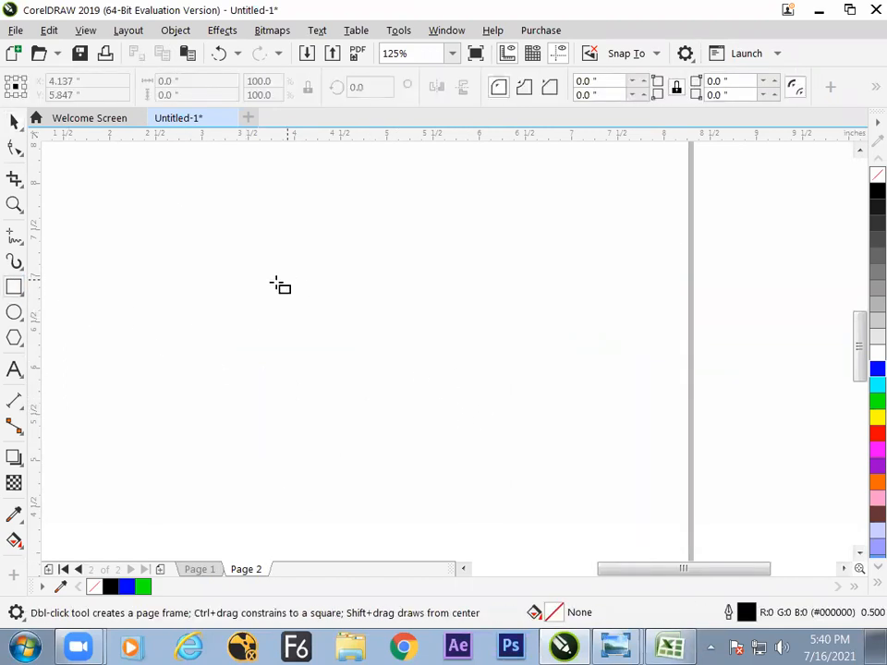
pyautogui.moveTo(296, 281); pyautogui.dragTo(363, 348)
pyautogui.click(13, 121)
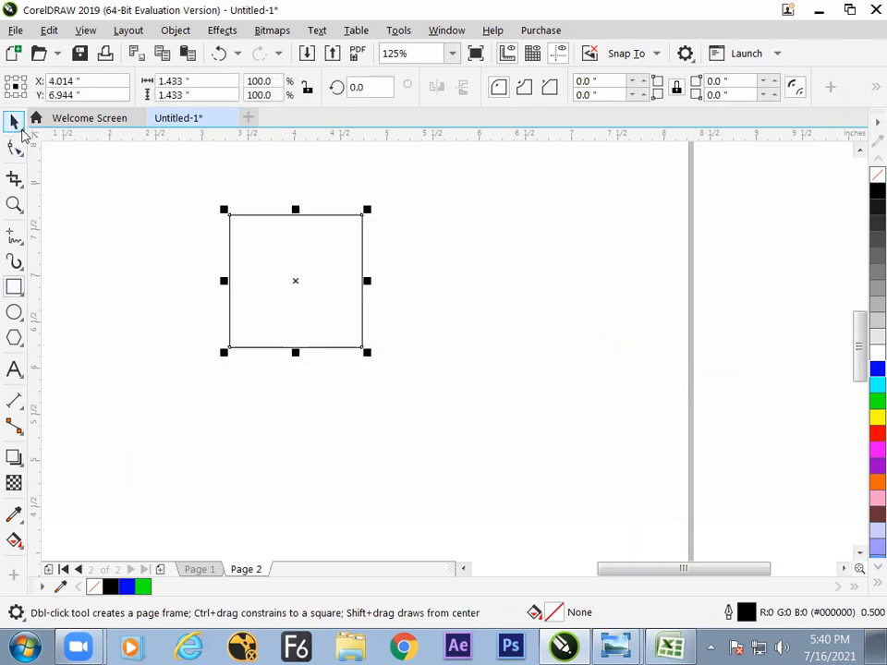
# Center the square on page 2.
pyautogui.hotkey('shift', 'F2')
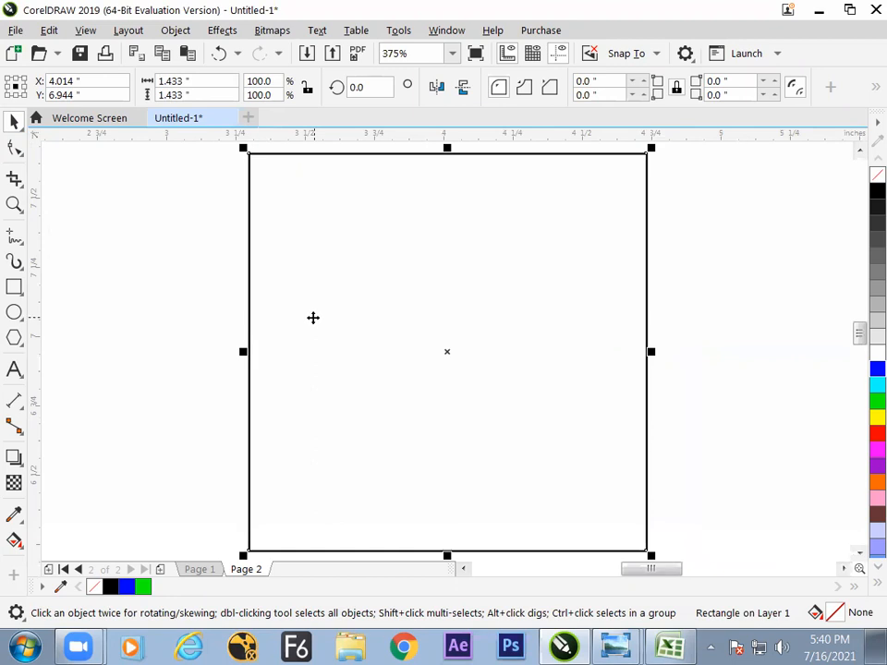
pyautogui.scroll(-5, 310, 326)
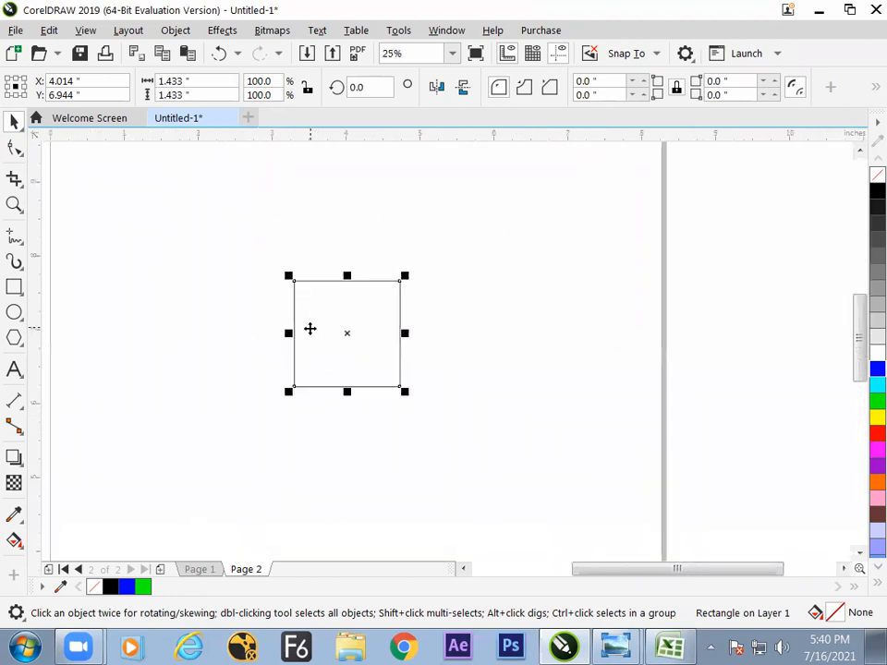
pyautogui.click(270, 379)
pyautogui.click(321, 343)
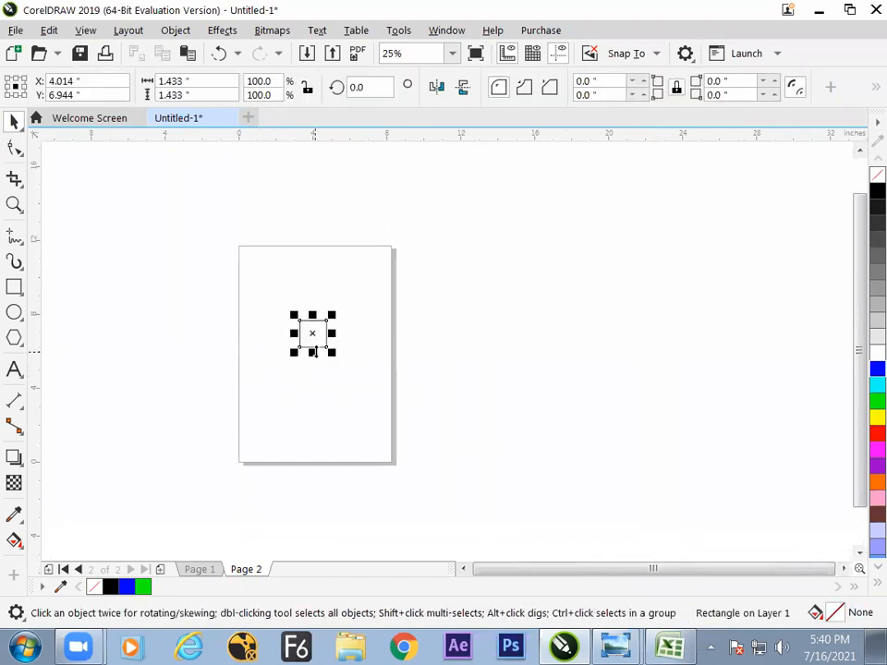
pyautogui.moveTo(312, 352); pyautogui.dragTo(313, 357)
pyautogui.click(435, 311)
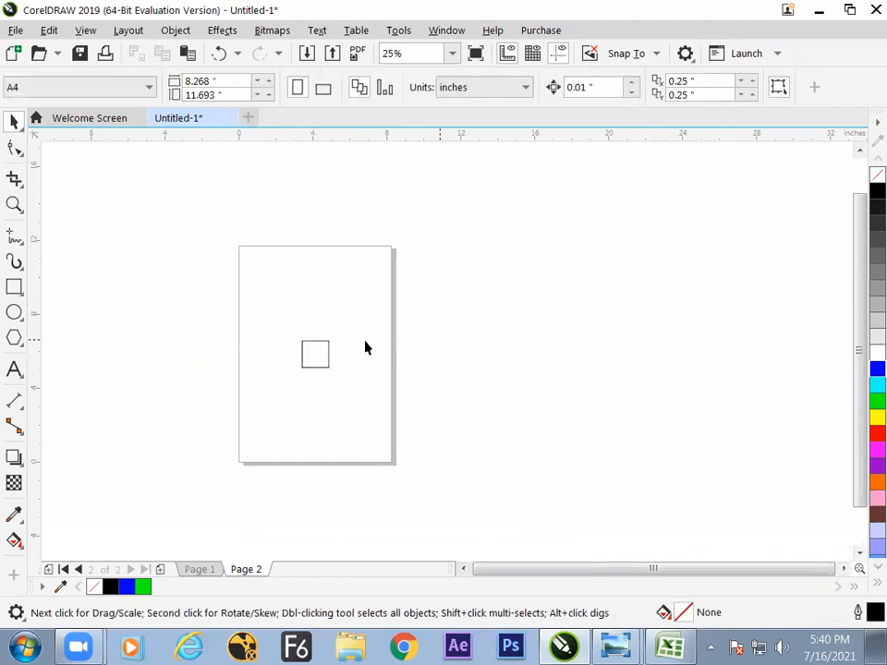
pyautogui.press('F4')
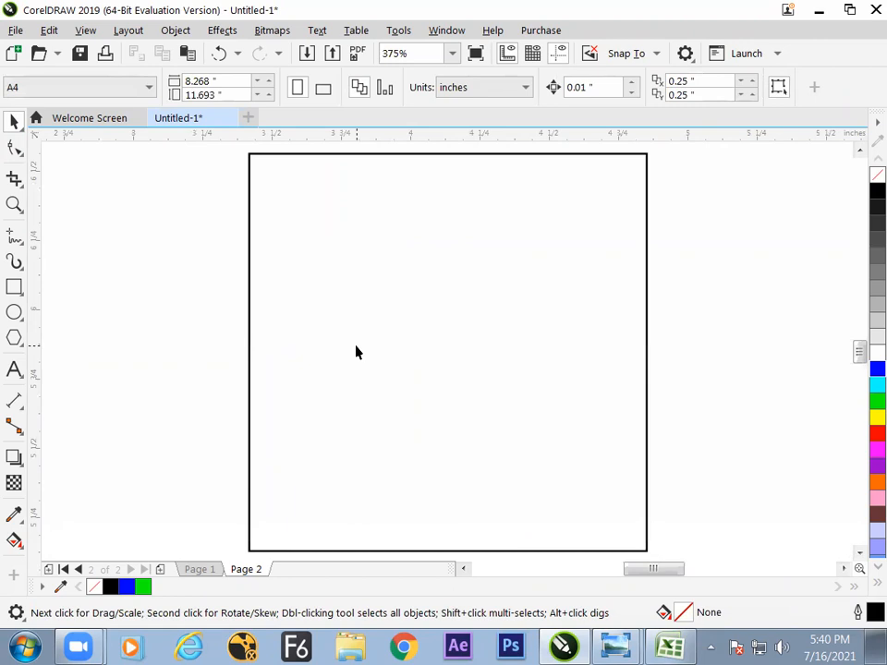
pyautogui.click(357, 346)
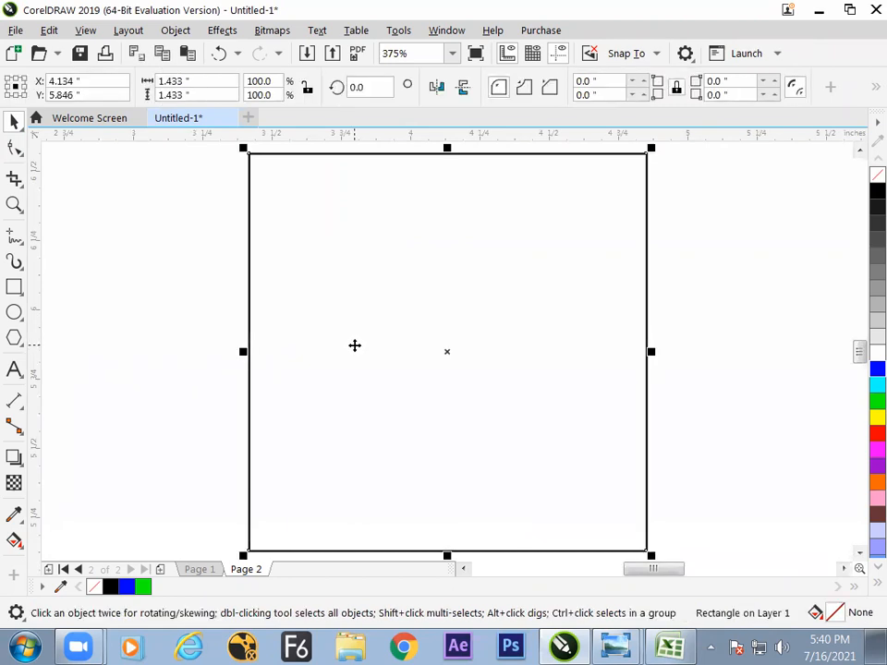
pyautogui.scroll(-6, 356, 344)
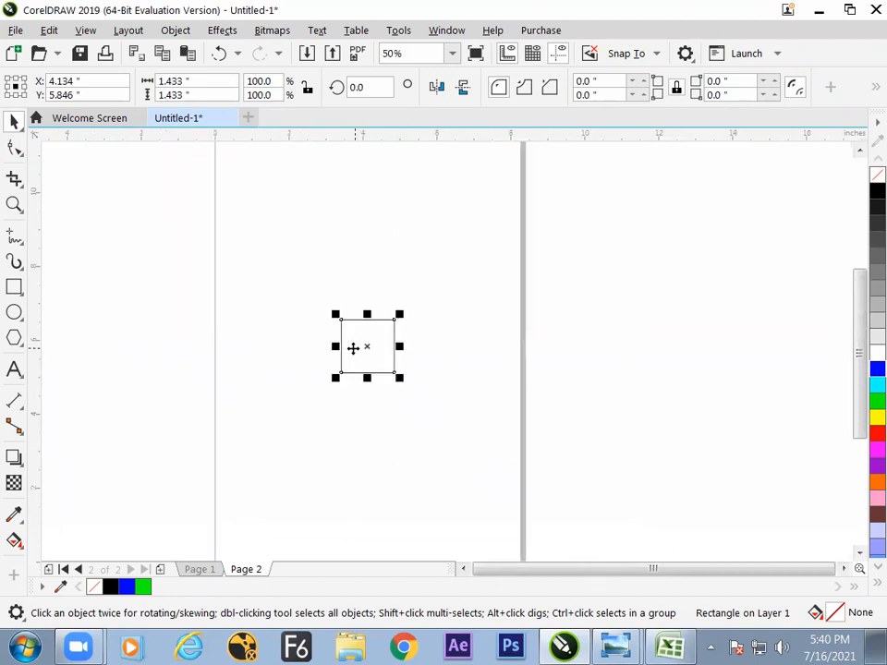
# Draw a thin horizontal rectangle about 3.75 by 0.21 inches above the square.
pyautogui.click(14, 286)
pyautogui.moveTo(273, 194); pyautogui.dragTo(414, 201)
pyautogui.press('space')
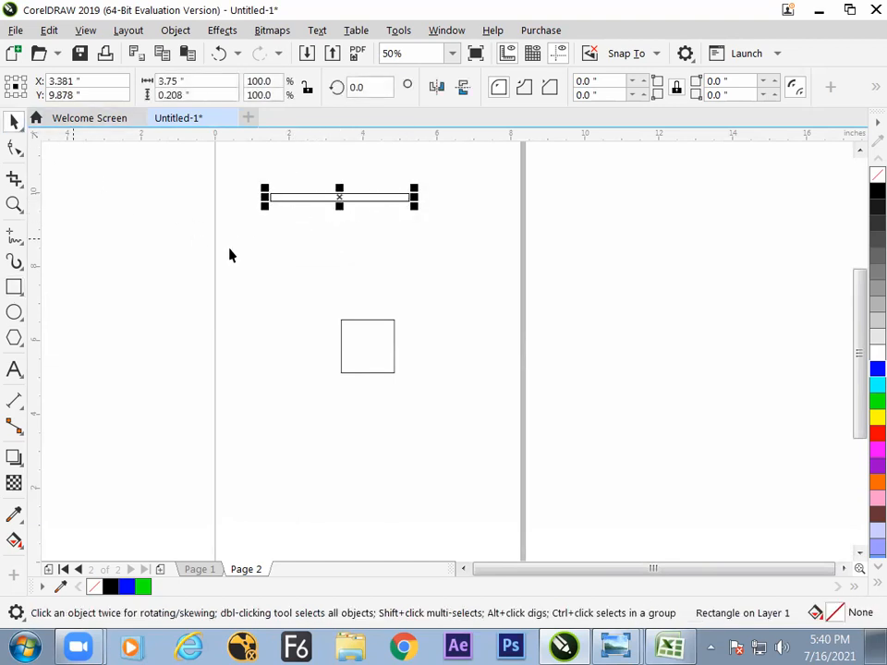
pyautogui.click(230, 255)
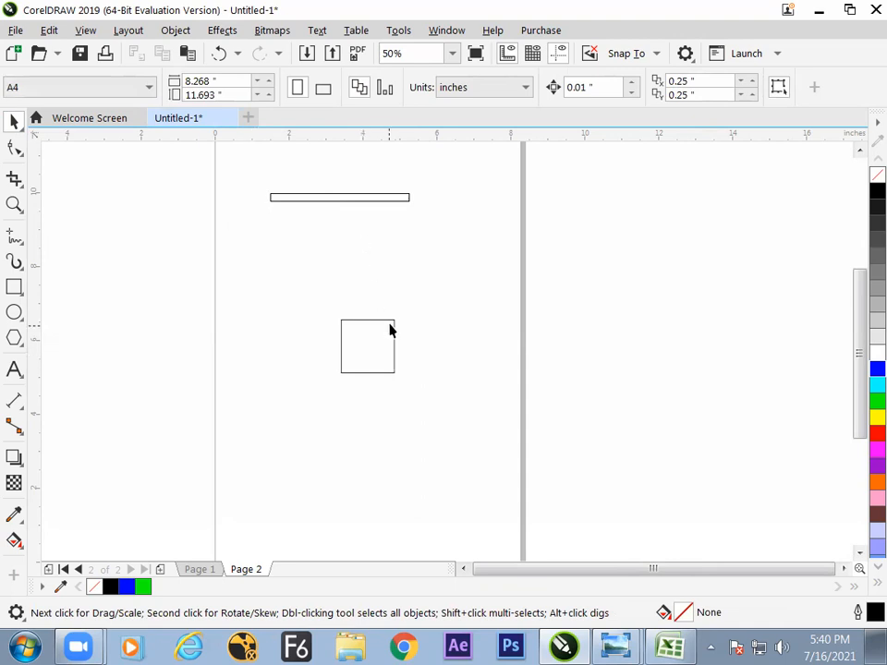
pyautogui.click(379, 199)
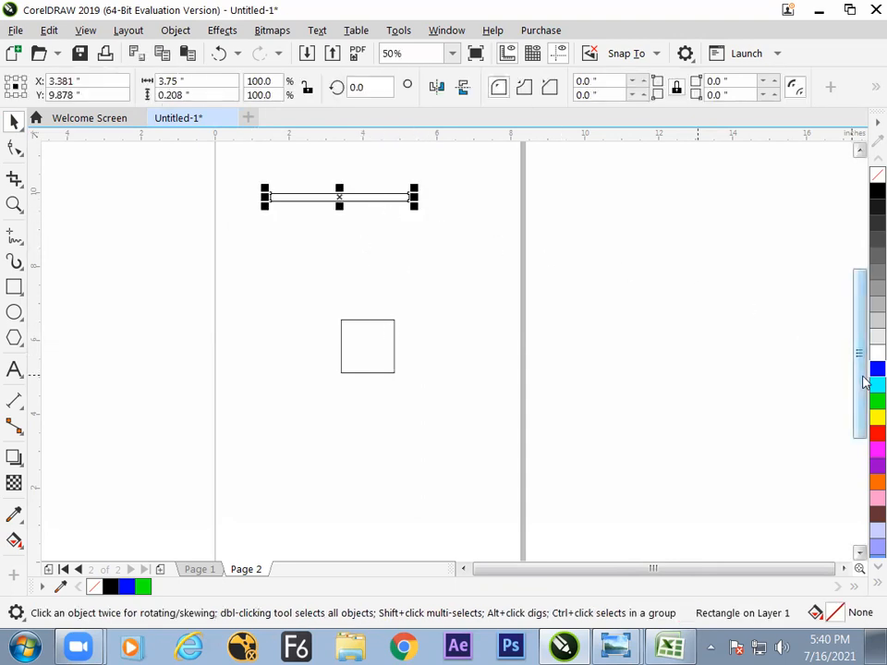
# Select both objects and align the thin bar's center horizontally and vertically with the square.
pyautogui.hotkey('ctrl', 'z')
pyautogui.click(509, 344)
pyautogui.hotkey('ctrl', 'a')
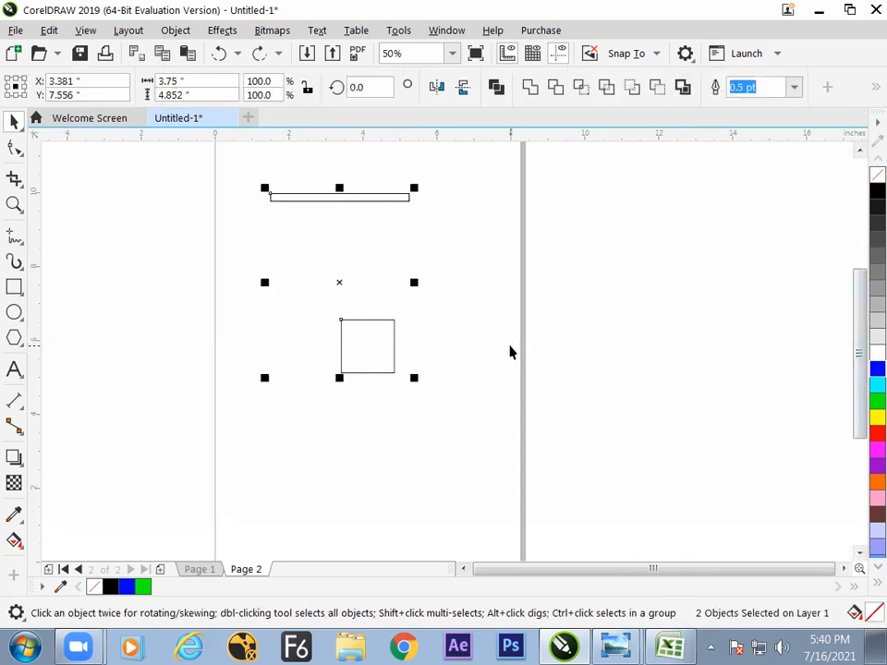
pyautogui.press('c')
pyautogui.press('e')
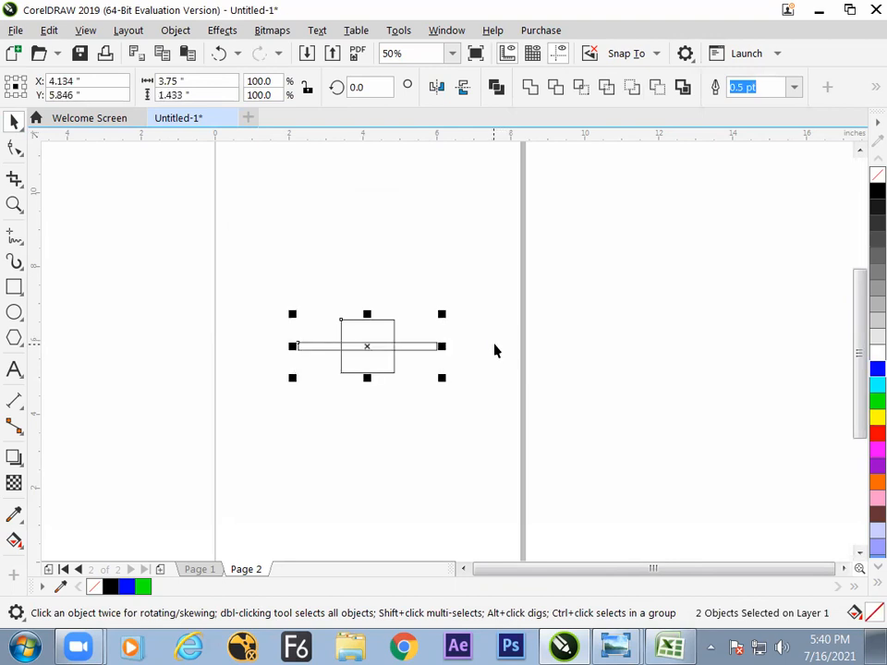
# Create a copy of the thin bar rotated 90 degrees about its center to form a cross.
pyautogui.click(472, 345)
pyautogui.click(429, 350)
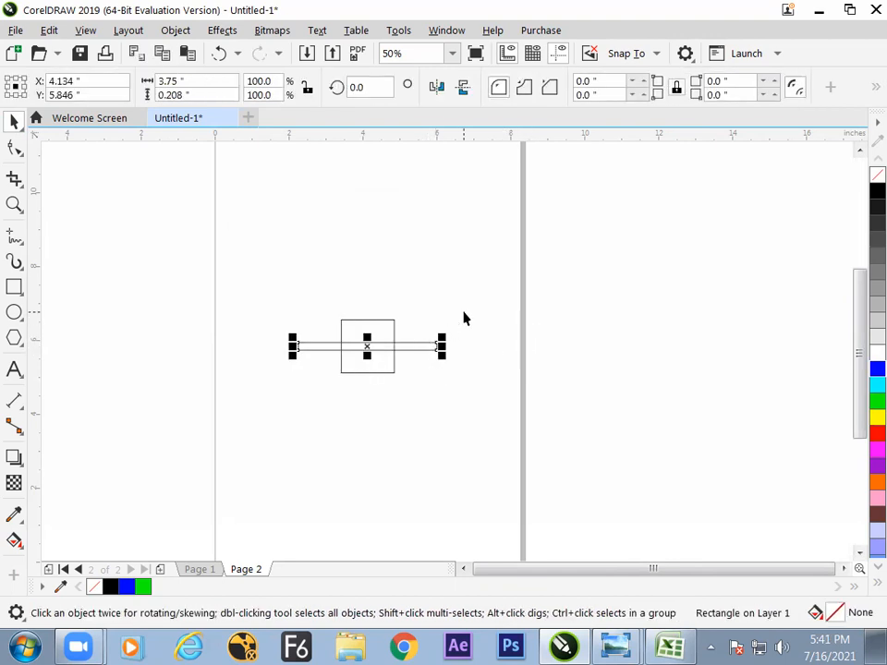
pyautogui.doubleClick(358, 86)
pyautogui.write('90')
pyautogui.press('Return')
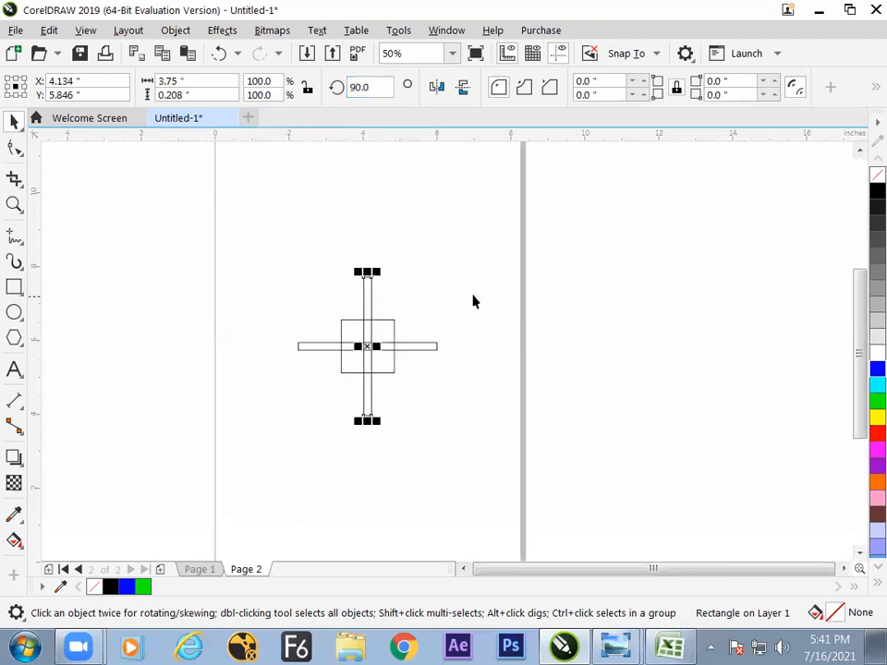
pyautogui.click(492, 410)
pyautogui.moveTo(298, 271); pyautogui.dragTo(497, 447)
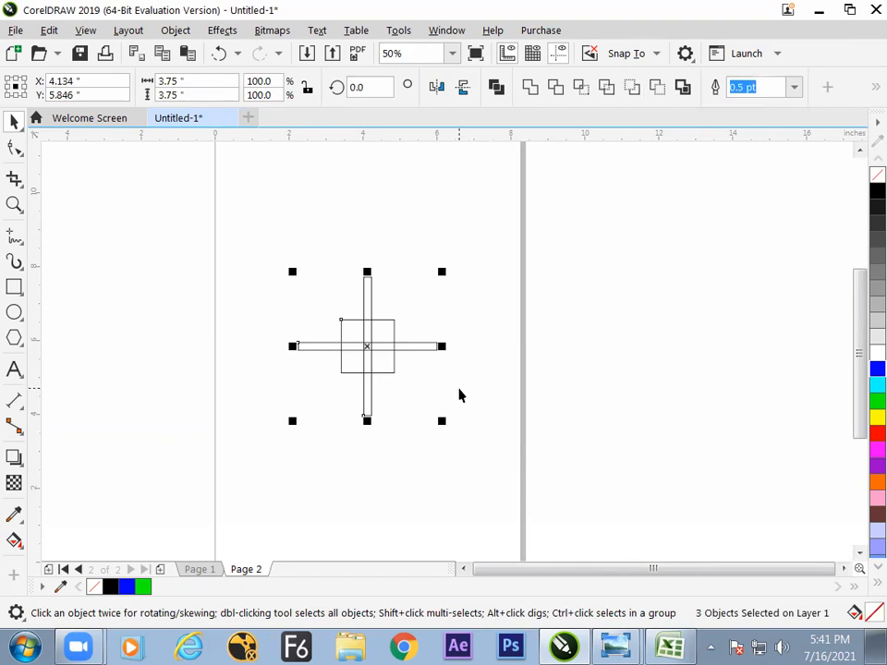
# Select the horizontal and vertical bars and weld them into a single cross shape.
pyautogui.click(458, 392)
pyautogui.click(434, 346)
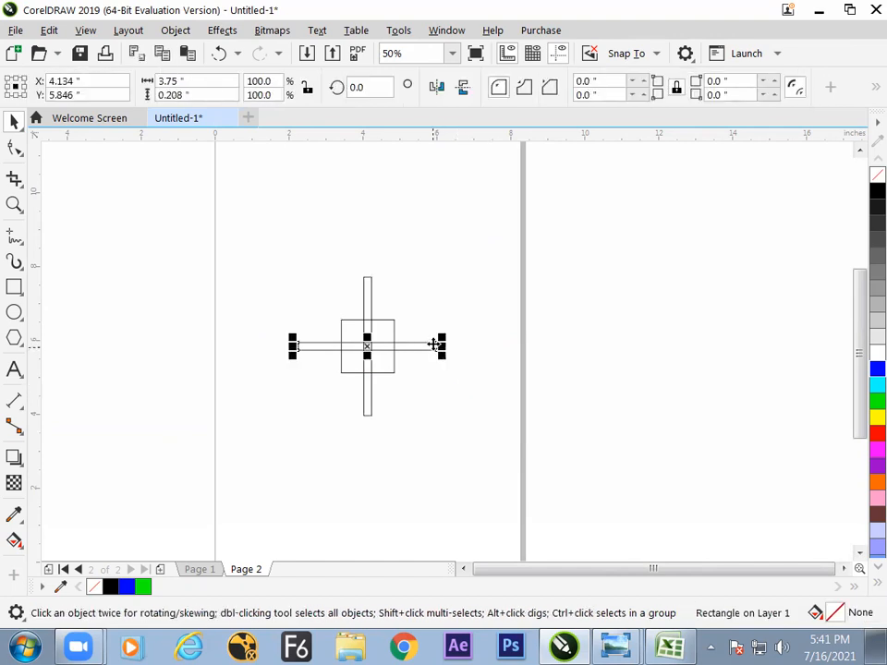
pyautogui.keyDown('shift'); pyautogui.click(381, 301); pyautogui.keyUp('shift')
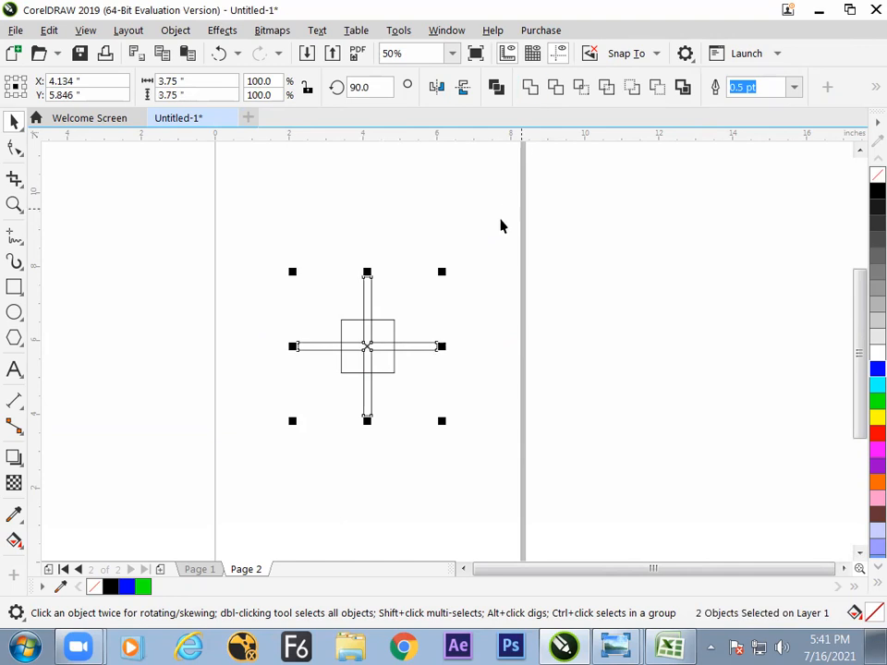
pyautogui.click(296, 277)
# Trim the square with the cross so it is cut into four smaller squares.
pyautogui.moveTo(245, 244); pyautogui.dragTo(481, 458)
pyautogui.click(554, 93)
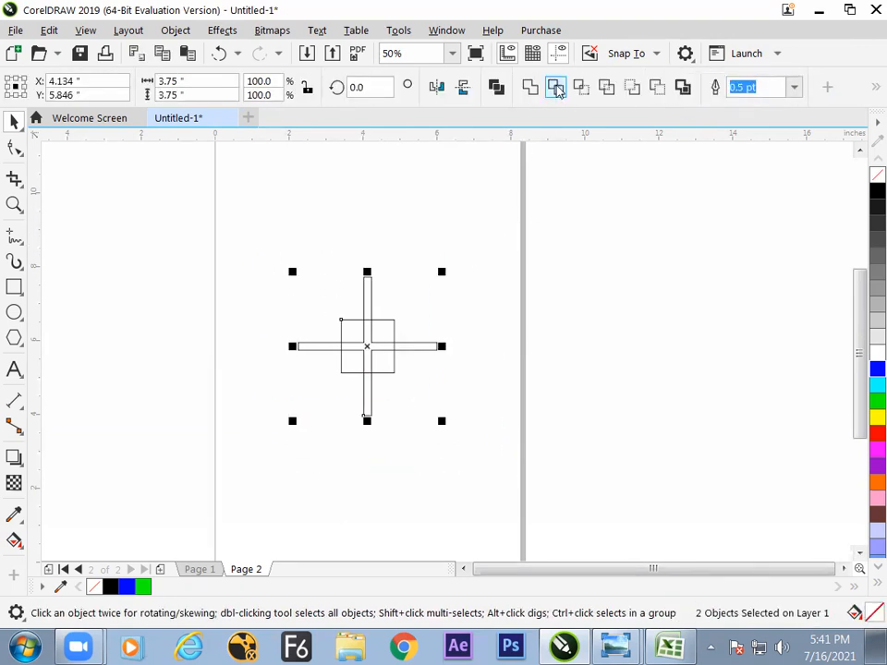
pyautogui.click(471, 317)
# Move the cross off the page to the right, clear of the four small squares.
pyautogui.moveTo(432, 348); pyautogui.dragTo(710, 274)
pyautogui.click(509, 436)
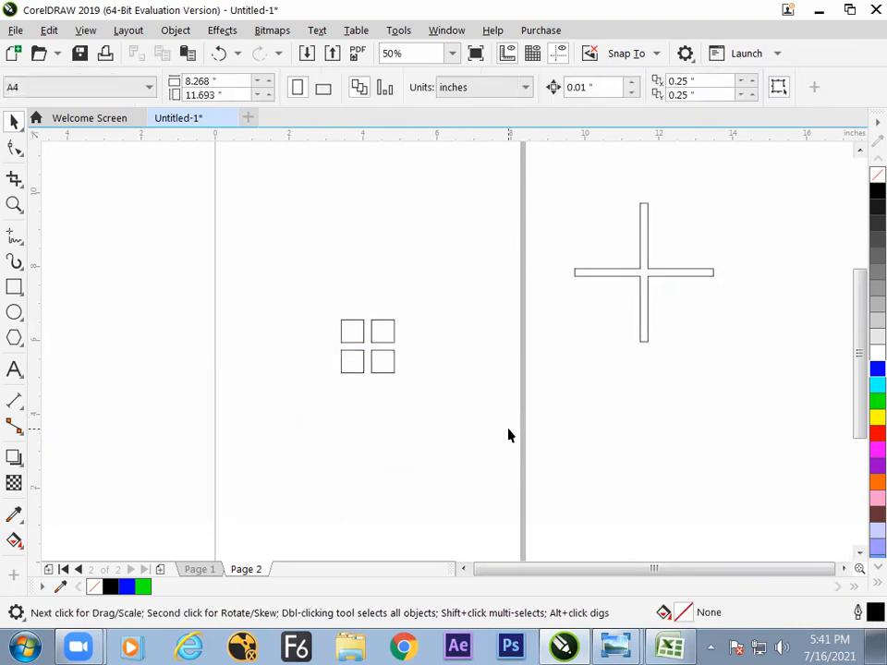
pyautogui.hotkey('ctrl', 'z')
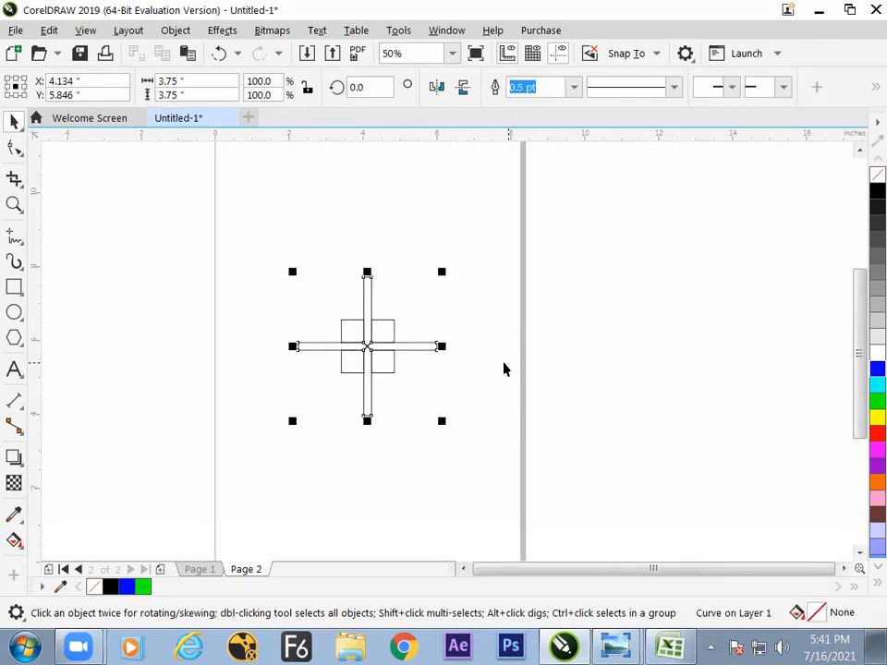
pyautogui.moveTo(437, 347); pyautogui.dragTo(734, 289)
pyautogui.click(485, 443)
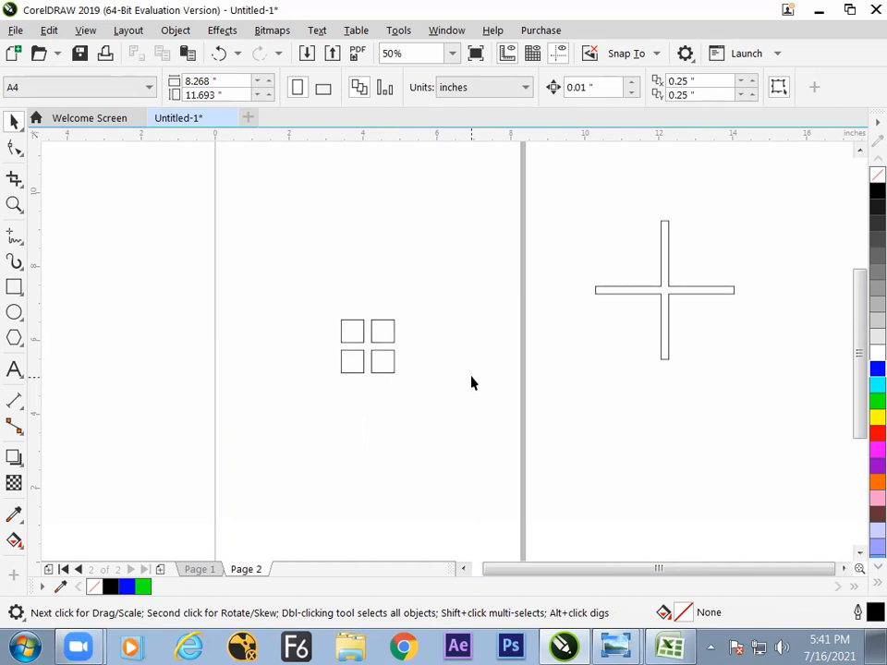
# Draw a square about 0.92 inches wide over the middle of the four small squares.
pyautogui.scroll(2, 471, 383)
pyautogui.press('F6')
pyautogui.moveTo(265, 316); pyautogui.dragTo(303, 361)
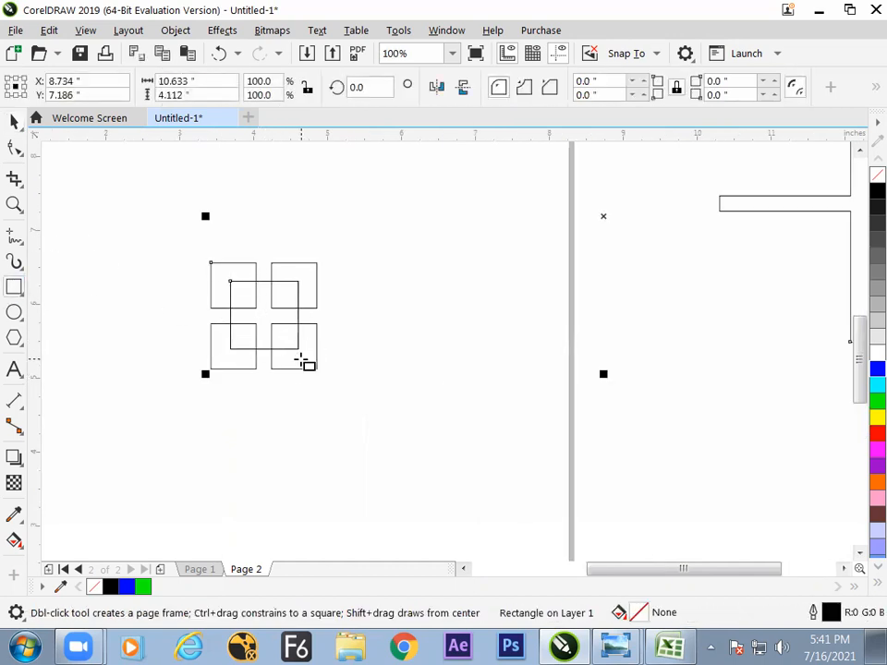
pyautogui.press('space')
# Delete the cross and align the new square's center with the four small squares.
pyautogui.click(149, 182)
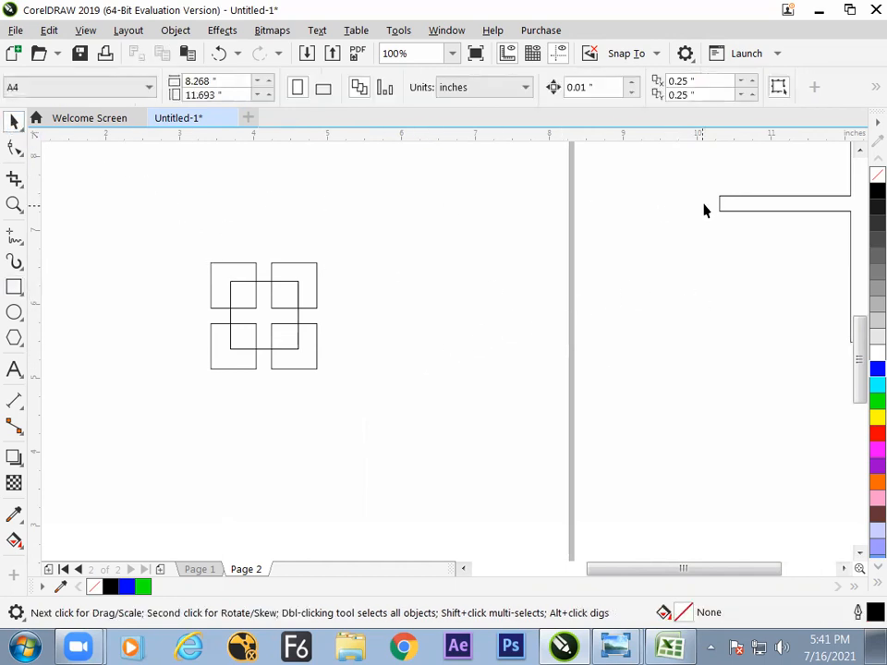
pyautogui.hotkey('ctrl', 'a')
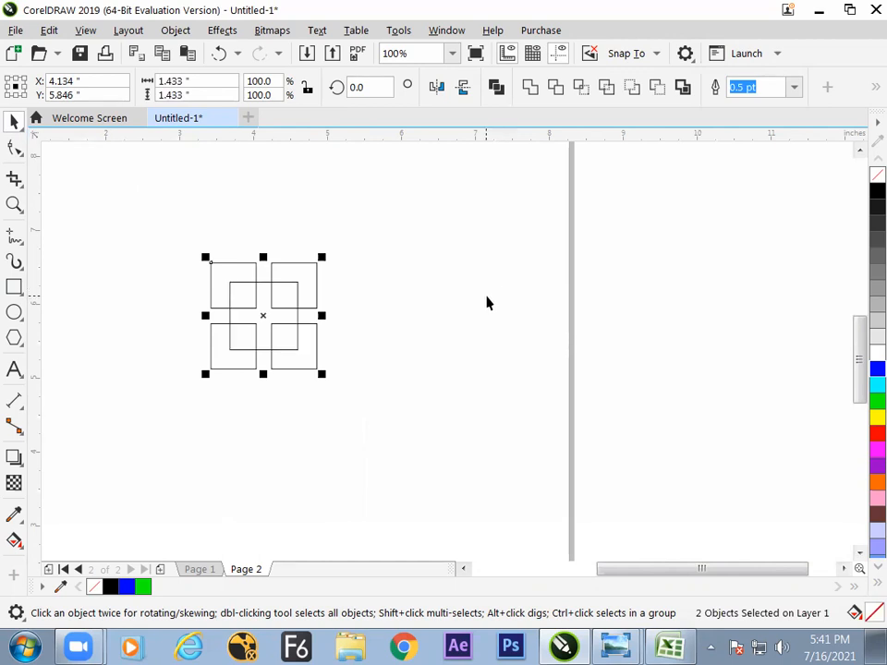
pyautogui.click(420, 184)
# Trim the four small squares with the central square, leaving four L-shaped corner pieces.
pyautogui.hotkey('ctrl', 'a')
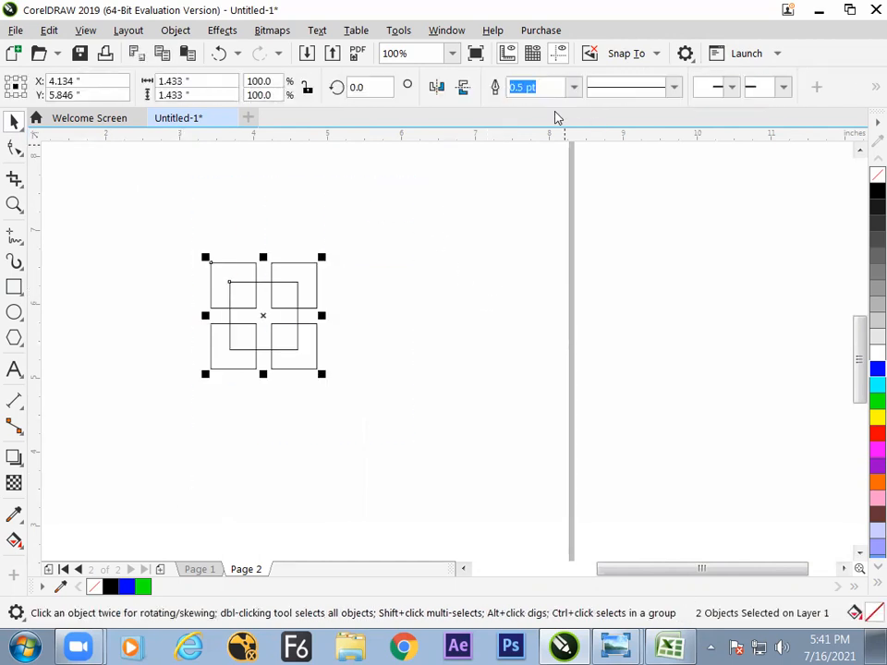
pyautogui.click(524, 296)
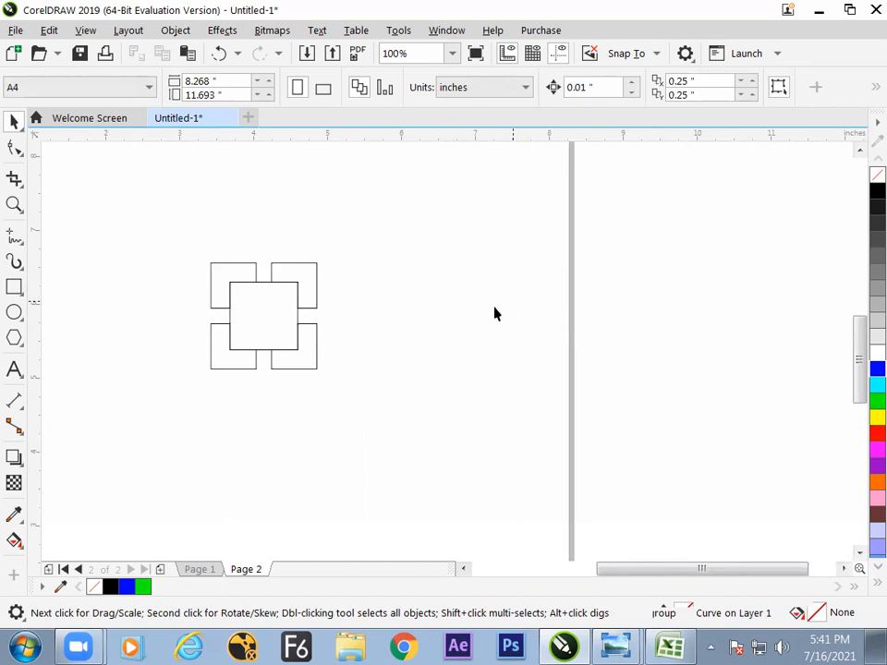
pyautogui.moveTo(289, 317); pyautogui.dragTo(346, 341)
pyautogui.hotkey('ctrl', 'z')
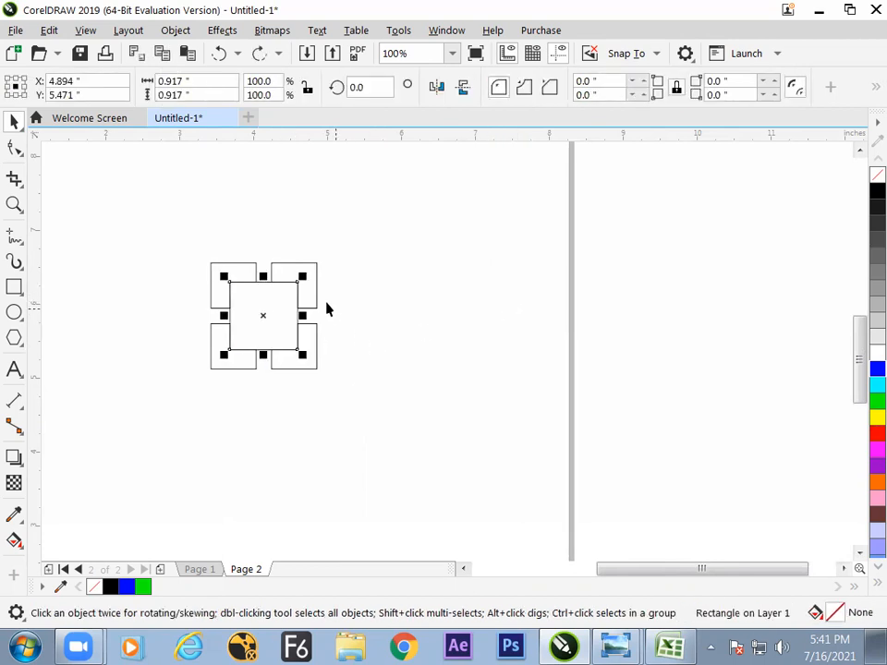
# Scale the central square down about its center to roughly half its size, leaving a gap to the corner pieces.
pyautogui.moveTo(302, 276); pyautogui.dragTo(290, 296)
pyautogui.click(166, 247)
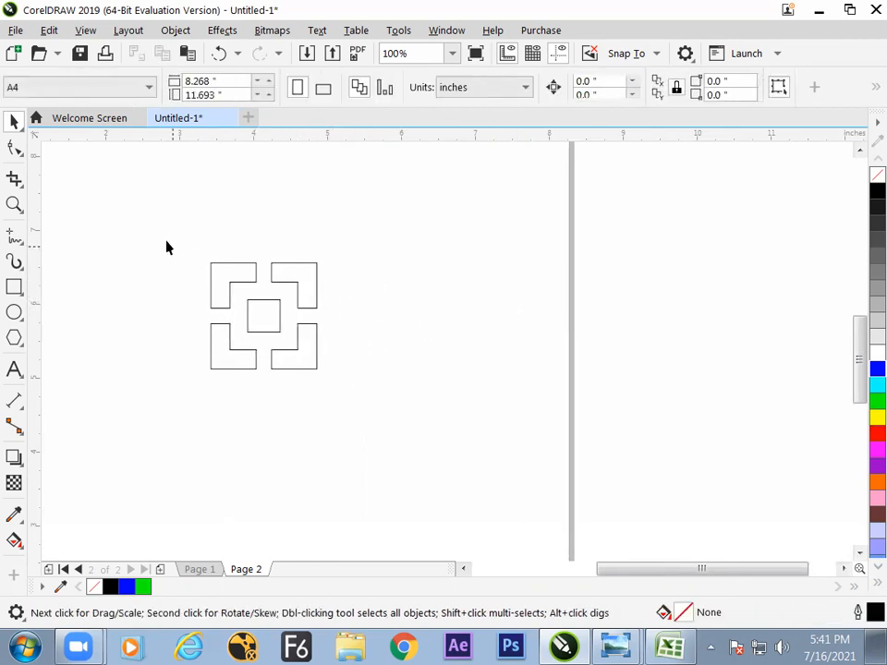
pyautogui.moveTo(166, 247); pyautogui.dragTo(452, 425)
pyautogui.click(452, 425)
# Fill the four corner pieces with blue and the central square with red.
pyautogui.click(317, 367)
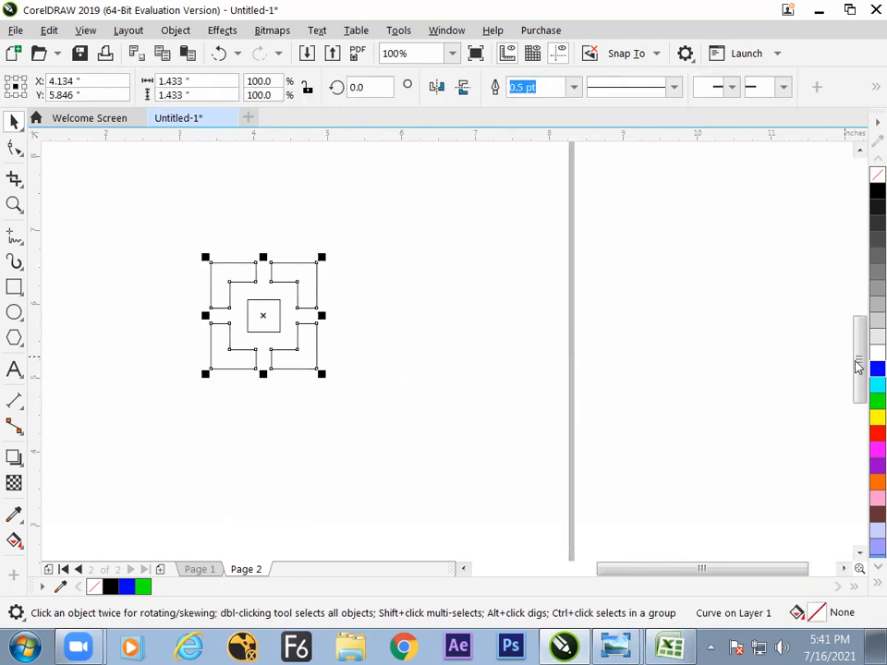
pyautogui.click(876, 368)
pyautogui.click(275, 331)
pyautogui.click(877, 432)
pyautogui.click(341, 387)
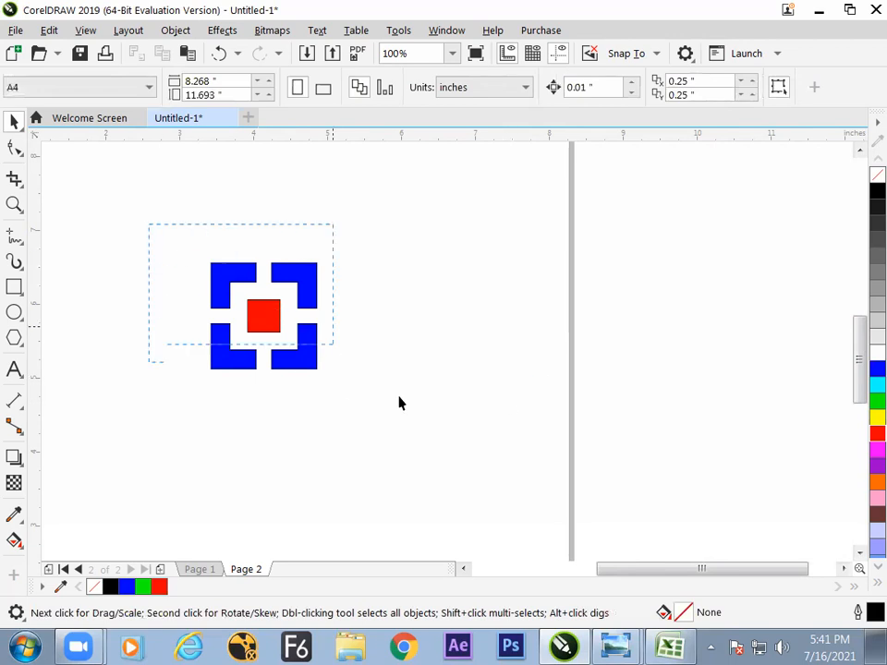
pyautogui.moveTo(149, 225); pyautogui.dragTo(399, 403)
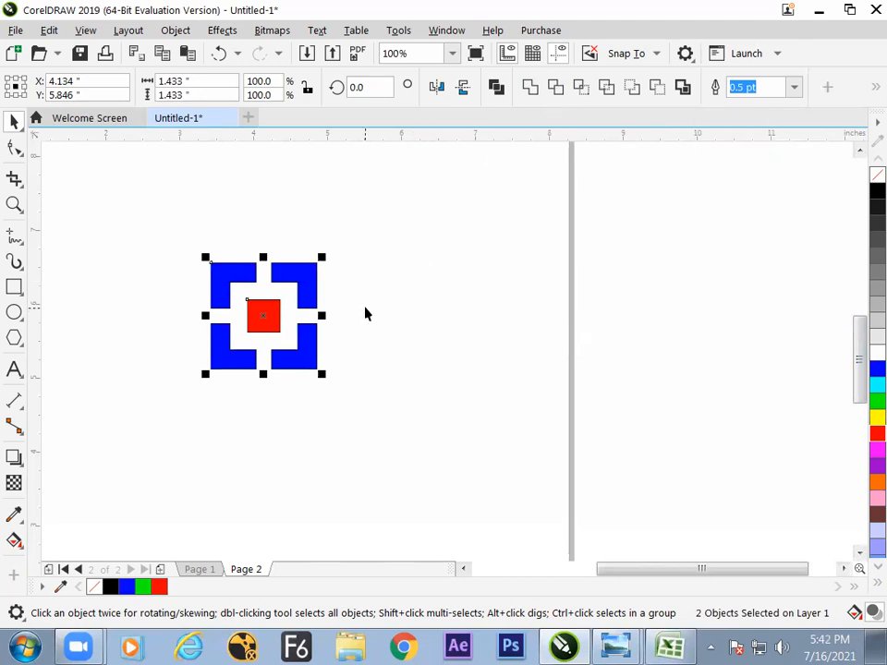
pyautogui.click(442, 310)
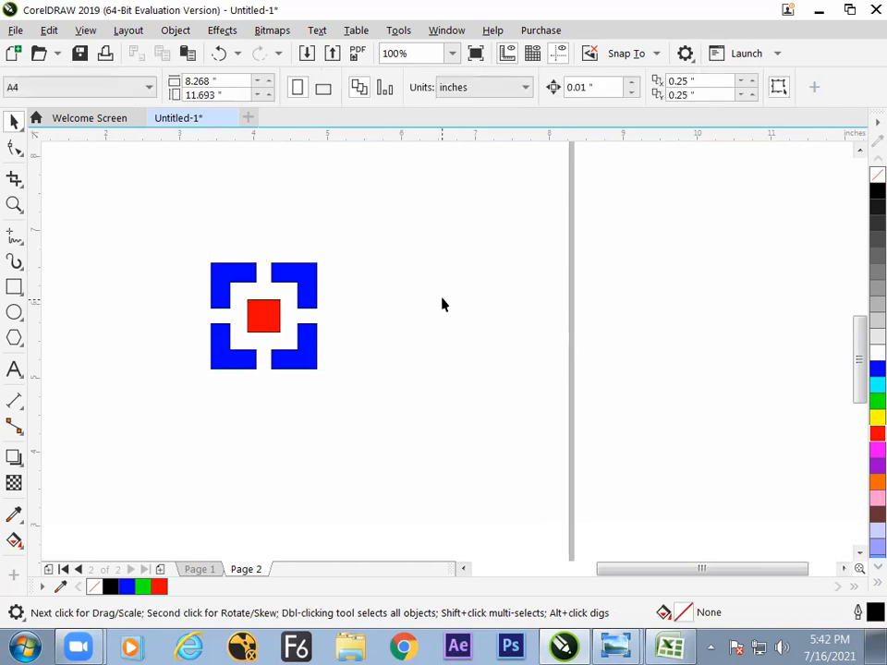
# Draw three circles to the right of the logo, the lower one about 0.4 inches and the off-page one about 0.42 inches wide.
pyautogui.click(21, 318)
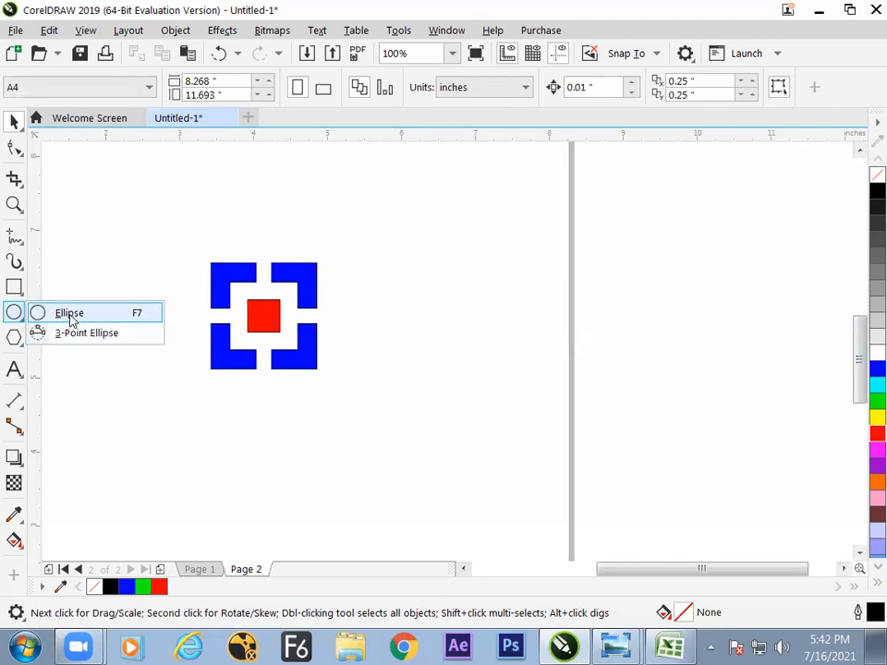
pyautogui.click(69, 314)
pyautogui.moveTo(447, 259); pyautogui.dragTo(491, 301)
pyautogui.moveTo(469, 402); pyautogui.dragTo(497, 430)
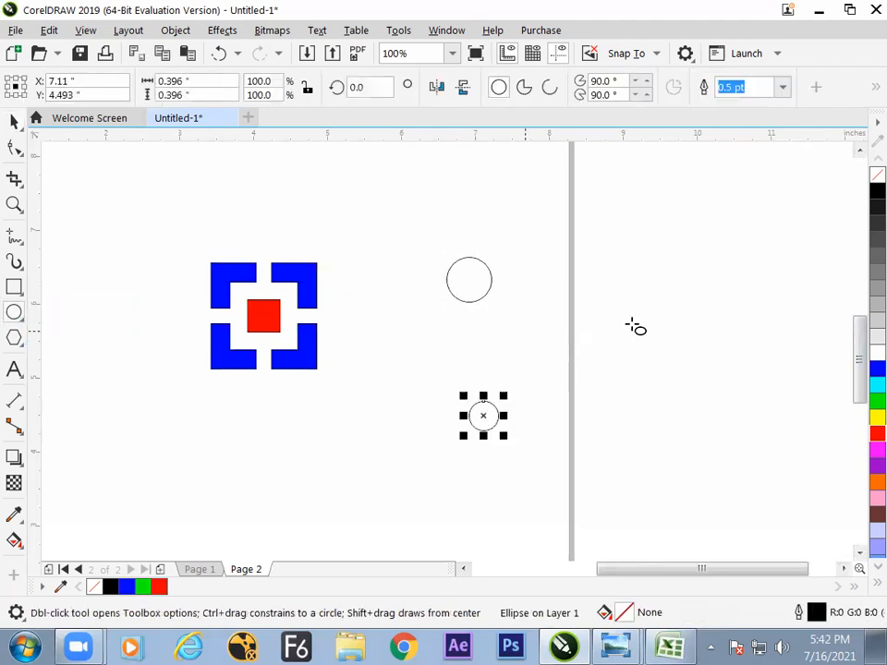
pyautogui.moveTo(626, 307); pyautogui.dragTo(646, 328)
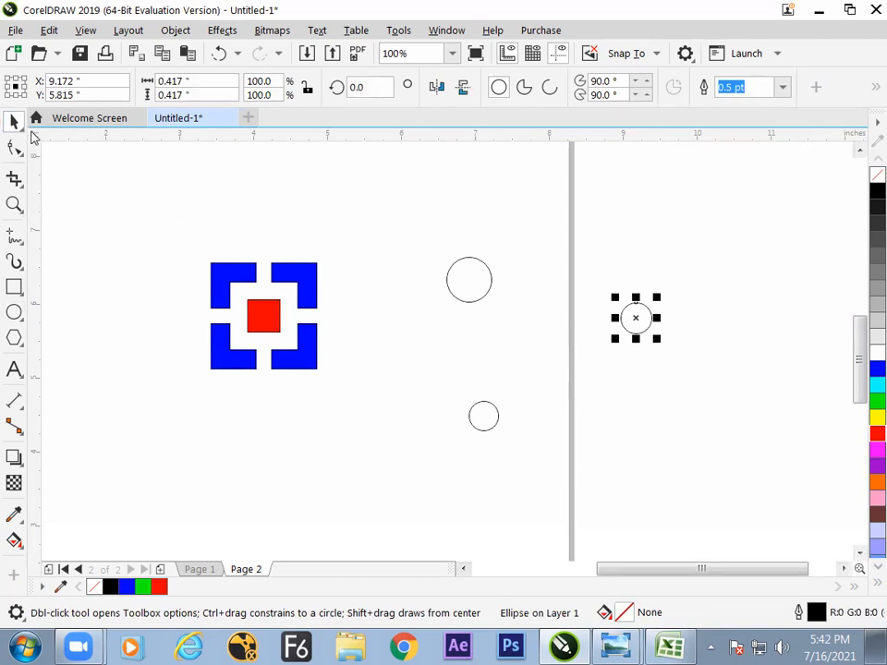
# Select the three circles on page 2 and align them by their horizontal and vertical centers.
pyautogui.click(14, 121)
pyautogui.moveTo(407, 224); pyautogui.dragTo(702, 471)
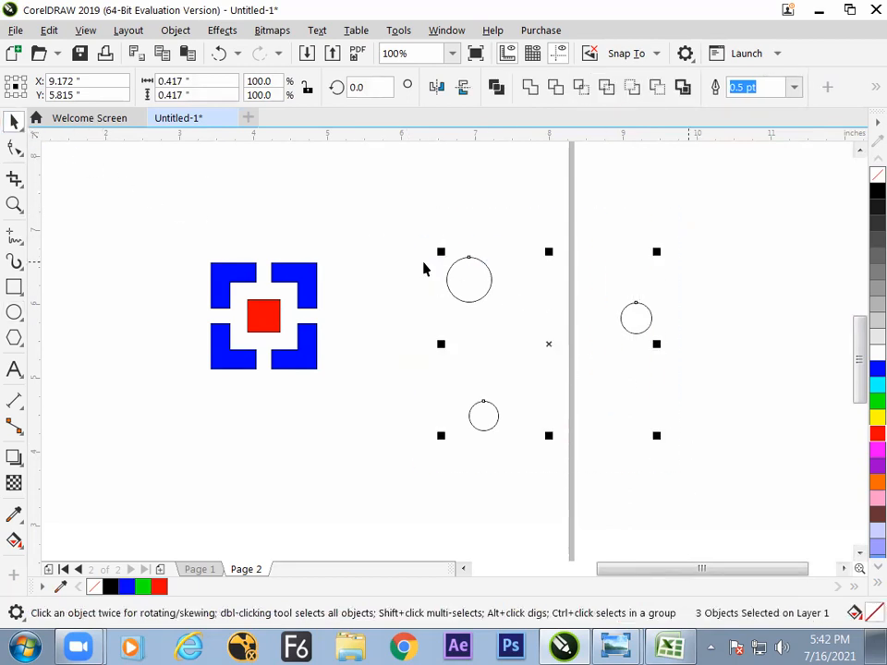
pyautogui.press('c')
pyautogui.press('e')
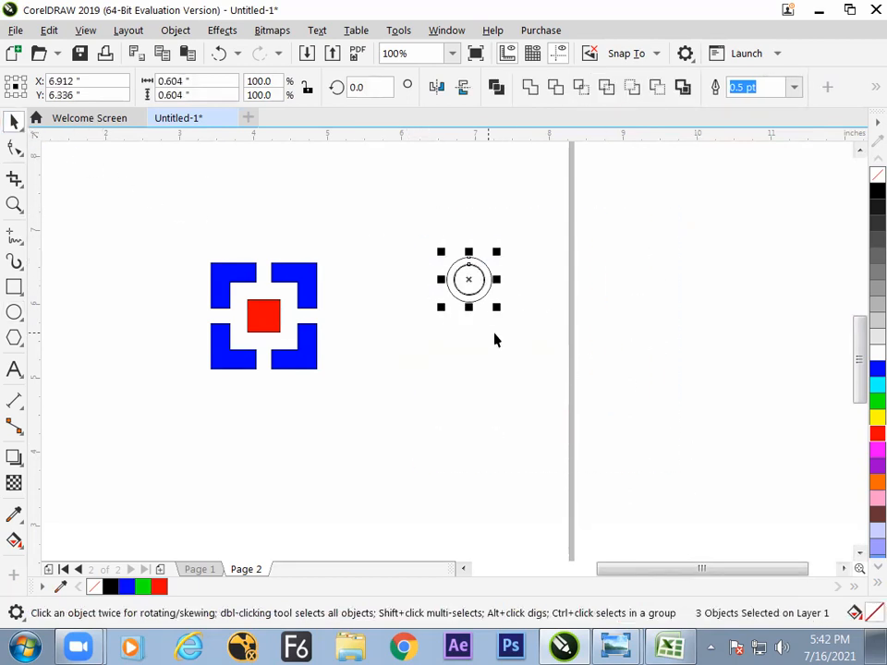
# Undo the last vertical centering and scale the middle circle to 70 %, about 0.29 inches wide, between the other two.
pyautogui.hotkey('ctrl', 'z')
pyautogui.click(502, 334)
pyautogui.click(469, 322)
pyautogui.moveTo(489, 297); pyautogui.dragTo(471, 320)
pyautogui.click(523, 318)
pyautogui.click(468, 318)
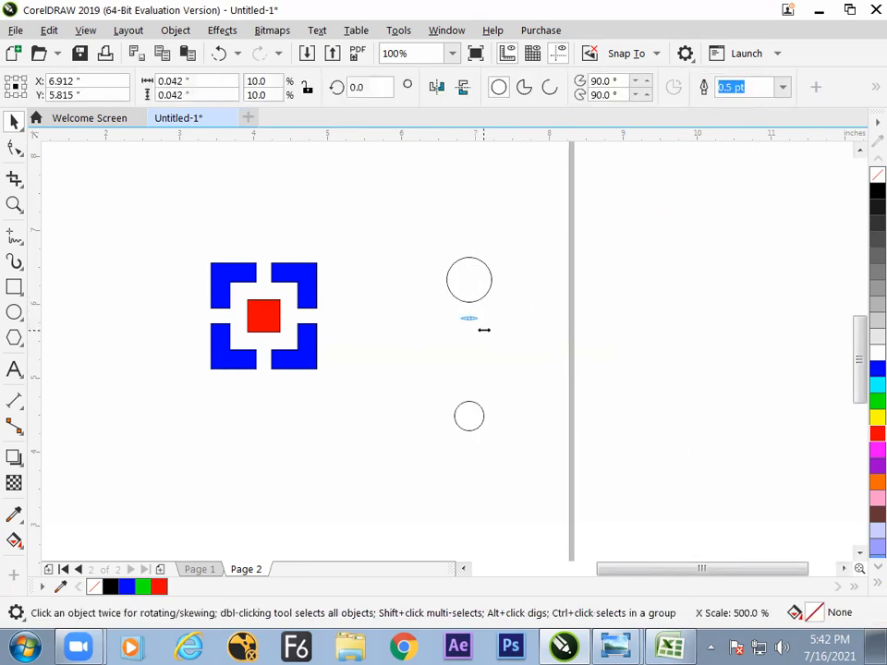
pyautogui.moveTo(484, 335); pyautogui.dragTo(490, 358)
# Align the centers of the three vertically stacked circles so they form concentric rings.
pyautogui.moveTo(428, 226); pyautogui.dragTo(541, 465)
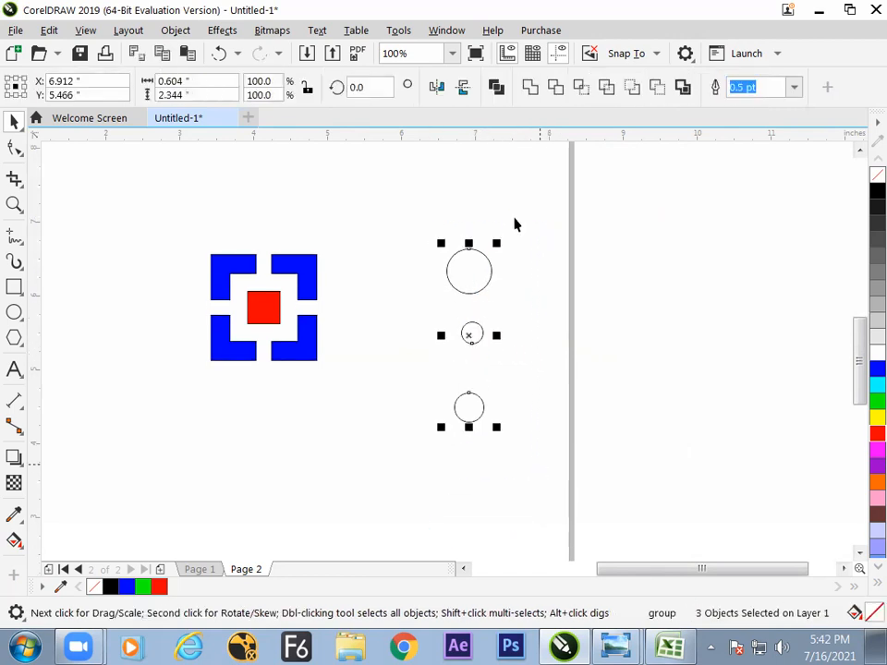
pyautogui.press('c')
pyautogui.press('e')
pyautogui.click(570, 250)
# Fill the outer circle of the concentric rings with cyan.
pyautogui.press('z')
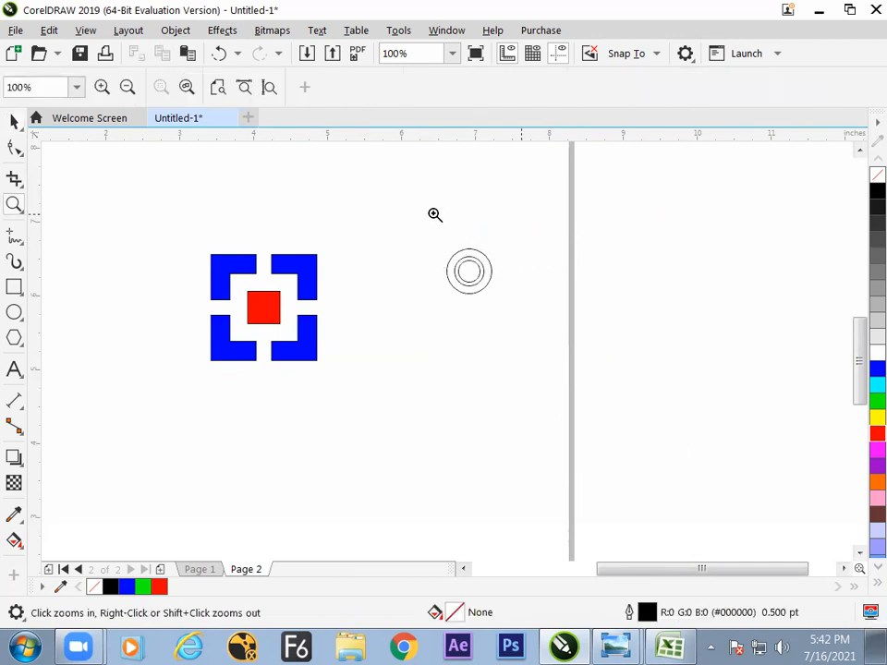
pyautogui.click(531, 406)
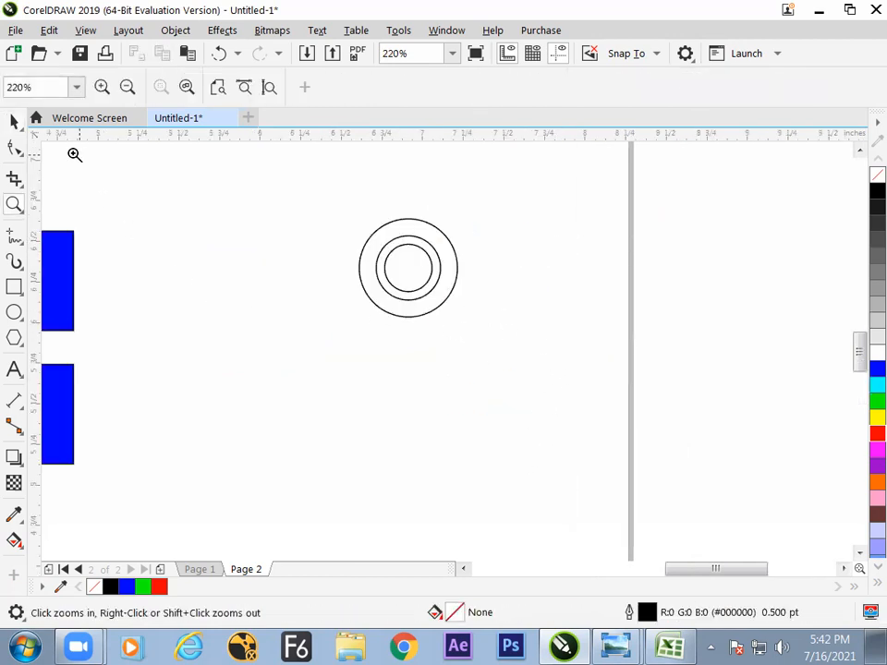
pyautogui.press('space')
pyautogui.click(441, 267)
pyautogui.click(491, 299)
pyautogui.click(457, 269)
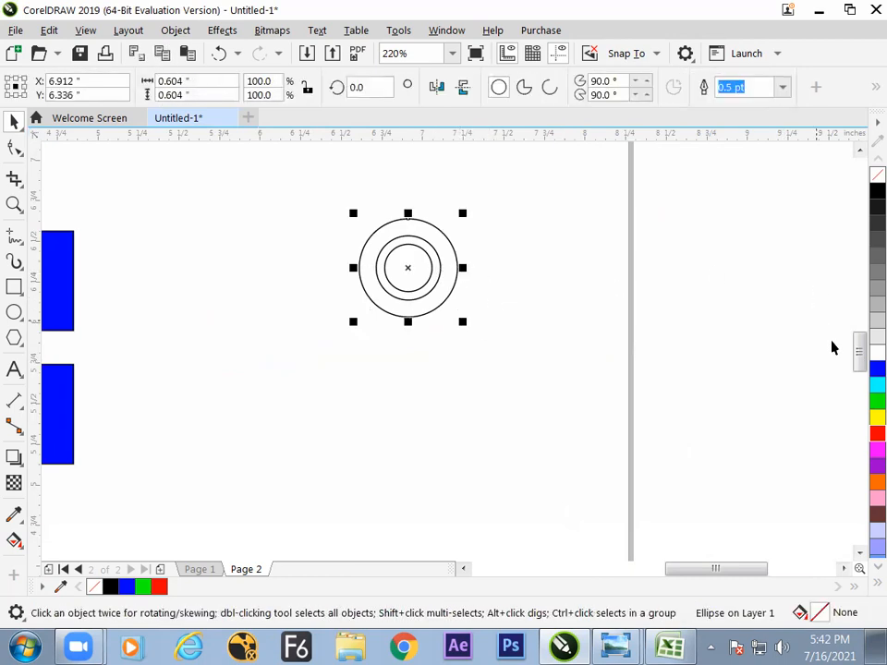
pyautogui.click(874, 384)
pyautogui.click(527, 277)
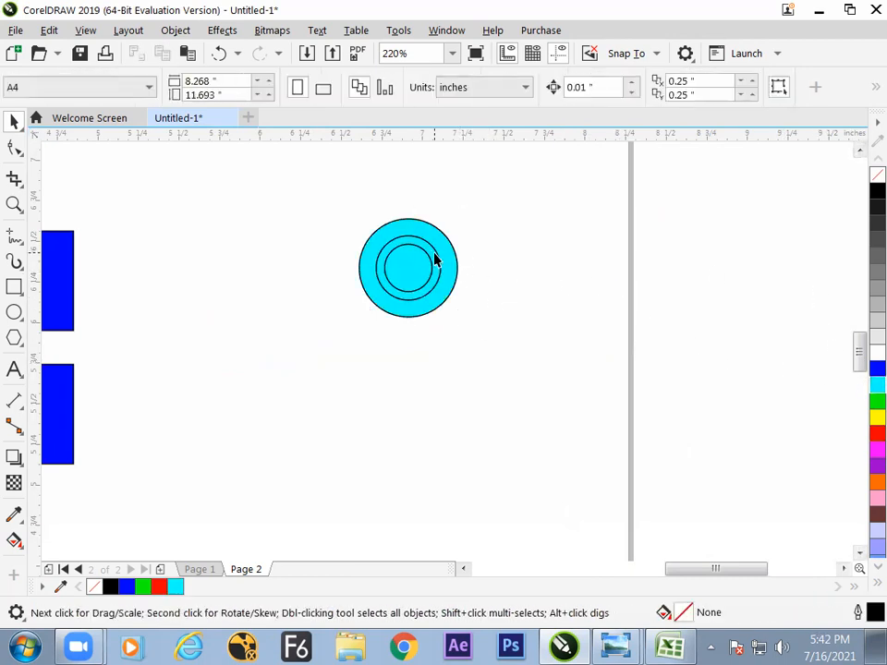
# Fill the middle circle with grey and the innermost circle with green.
pyautogui.click(437, 262)
pyautogui.click(877, 191)
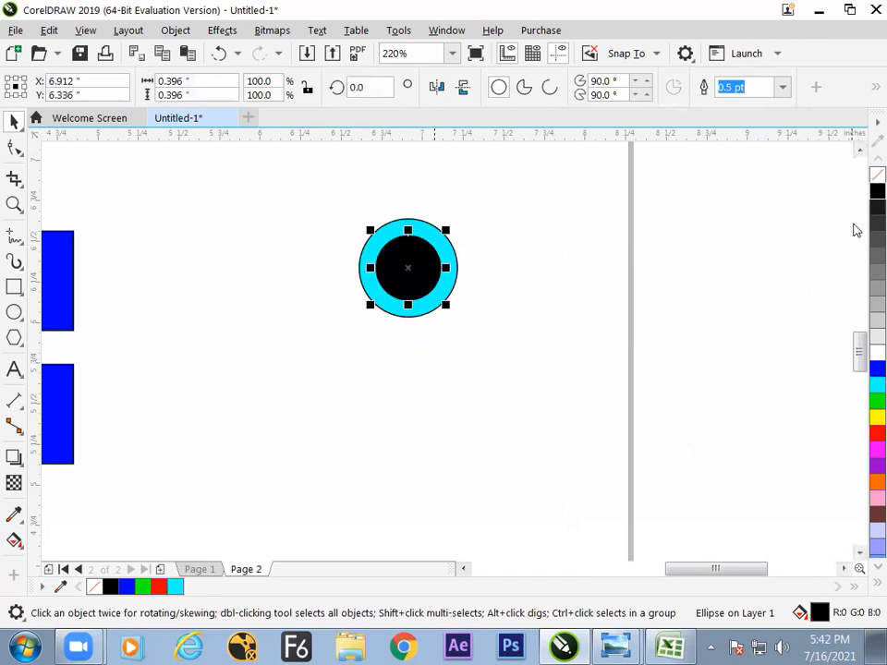
pyautogui.click(877, 288)
pyautogui.click(527, 296)
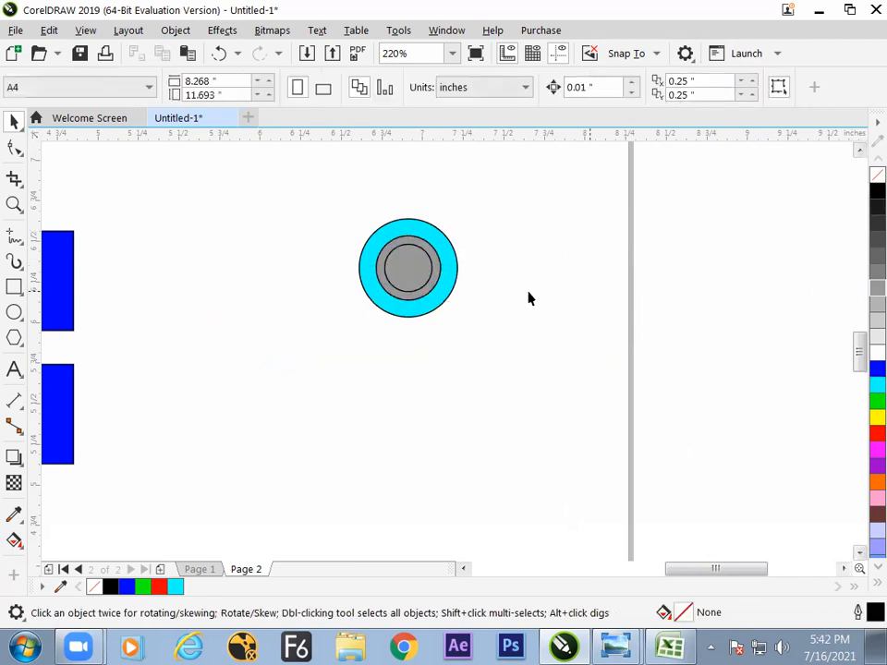
pyautogui.click(436, 265)
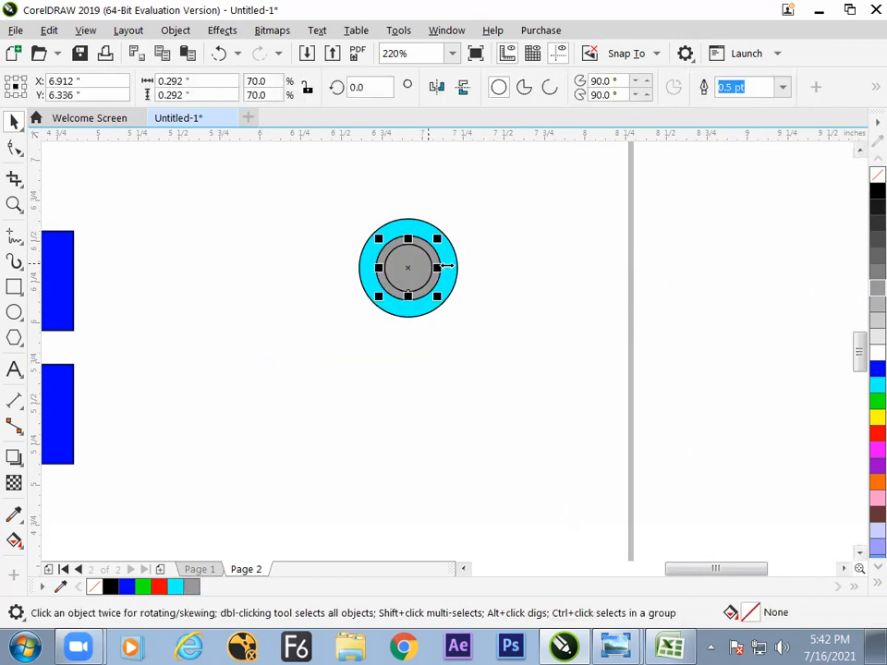
pyautogui.click(873, 386)
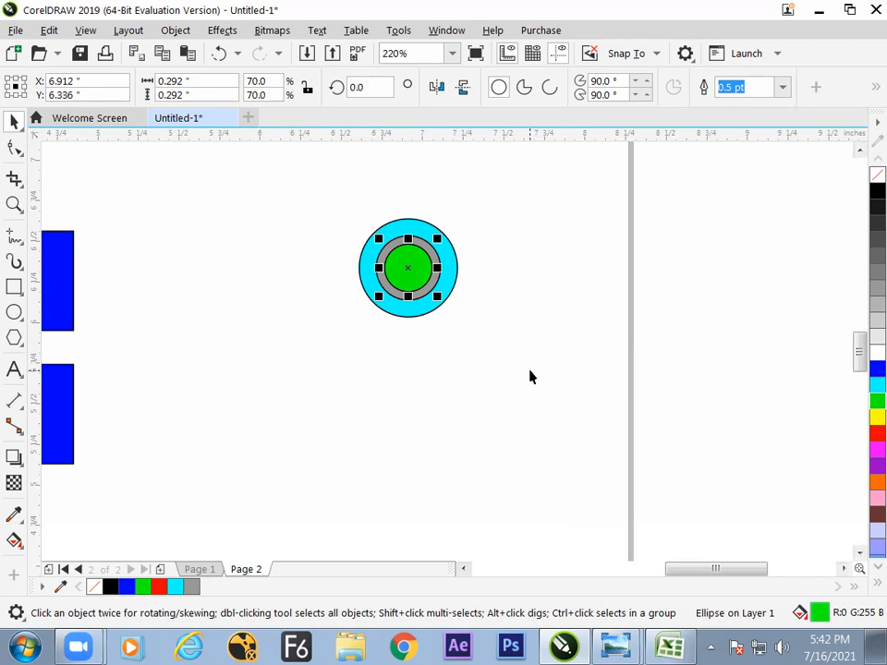
pyautogui.press('F12')
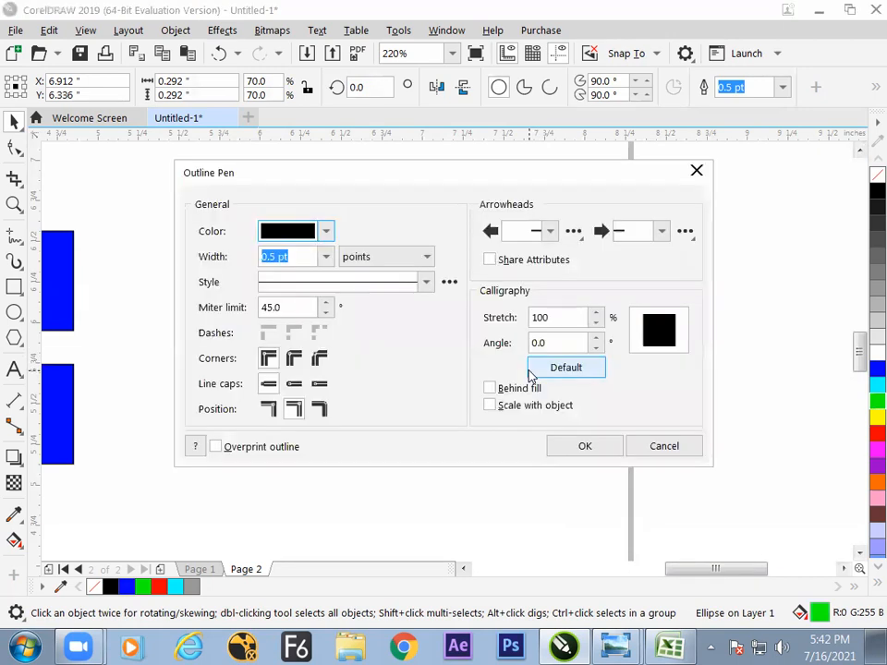
pyautogui.click(696, 172)
pyautogui.click(565, 299)
# Open the fill editor with a fountain fill for the outer cyan circle.
pyautogui.click(456, 268)
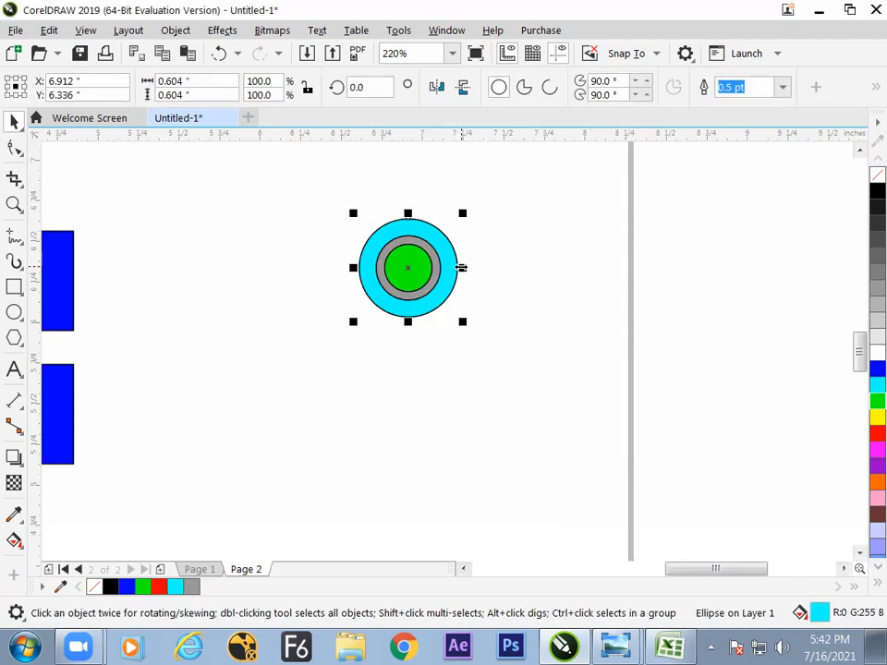
pyautogui.press('F11')
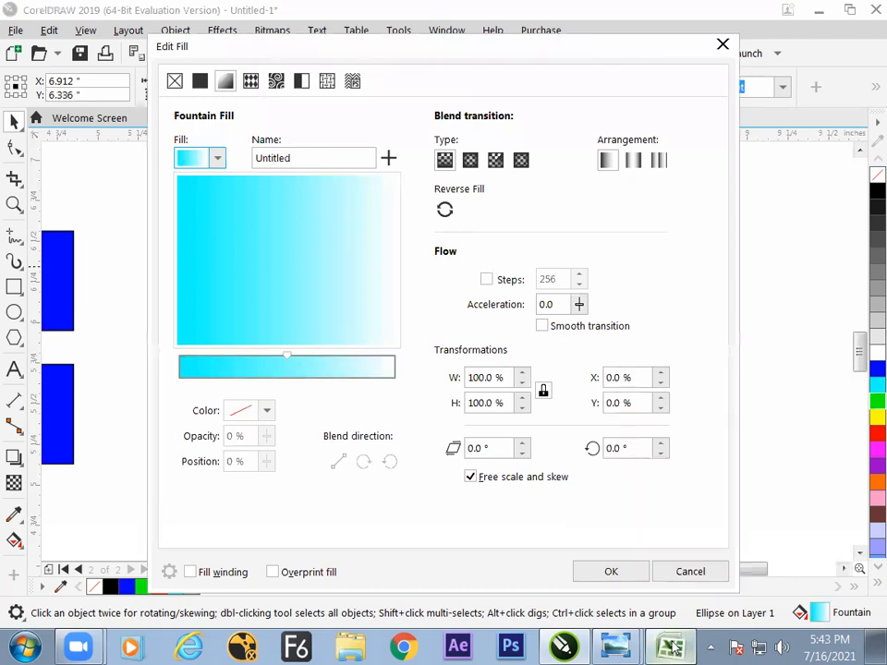
# Switch to Excel and note the shortcut "f11" in F10 with its meaning "FILL" in G10.
pyautogui.hotkey('alt', 'Tab')
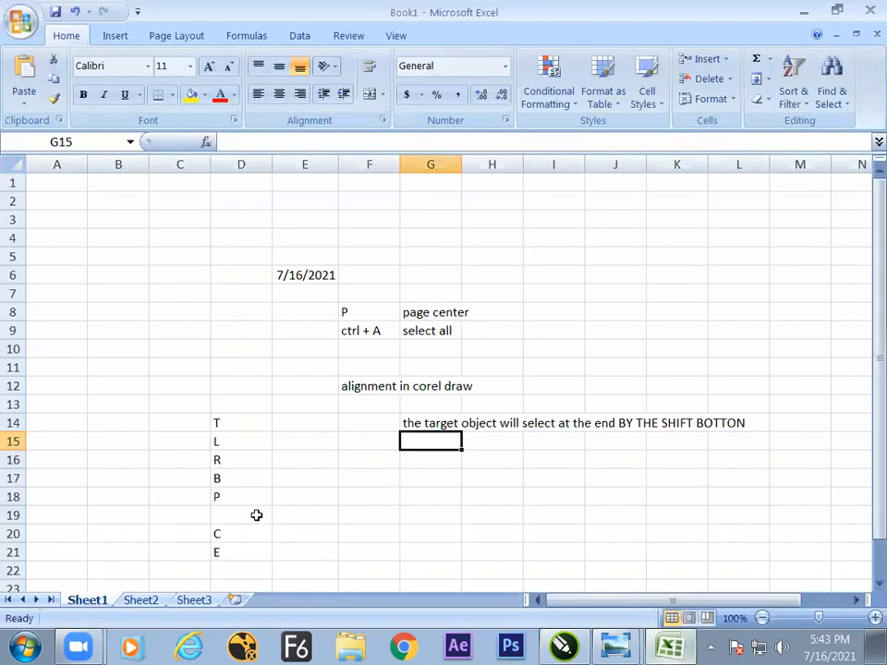
pyautogui.click(370, 349)
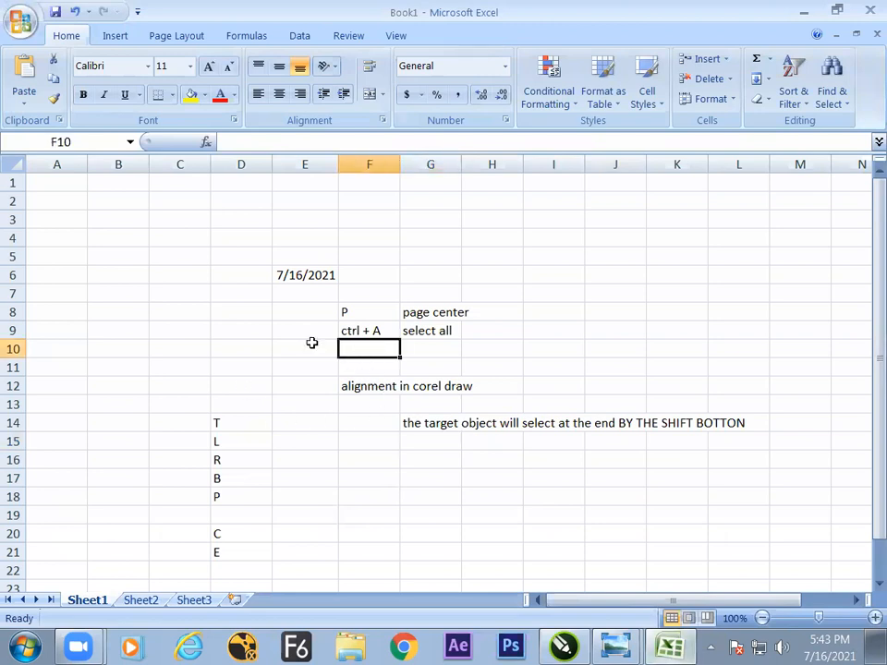
pyautogui.write('f11')
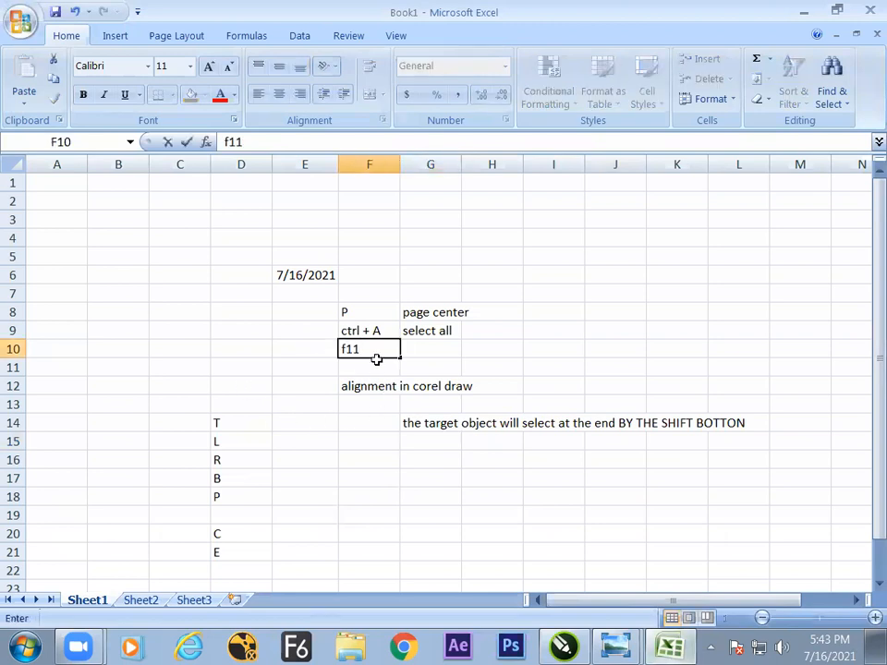
pyautogui.press('Tab')
pyautogui.hotkey('alt', 'Tab')
pyautogui.press('F11')
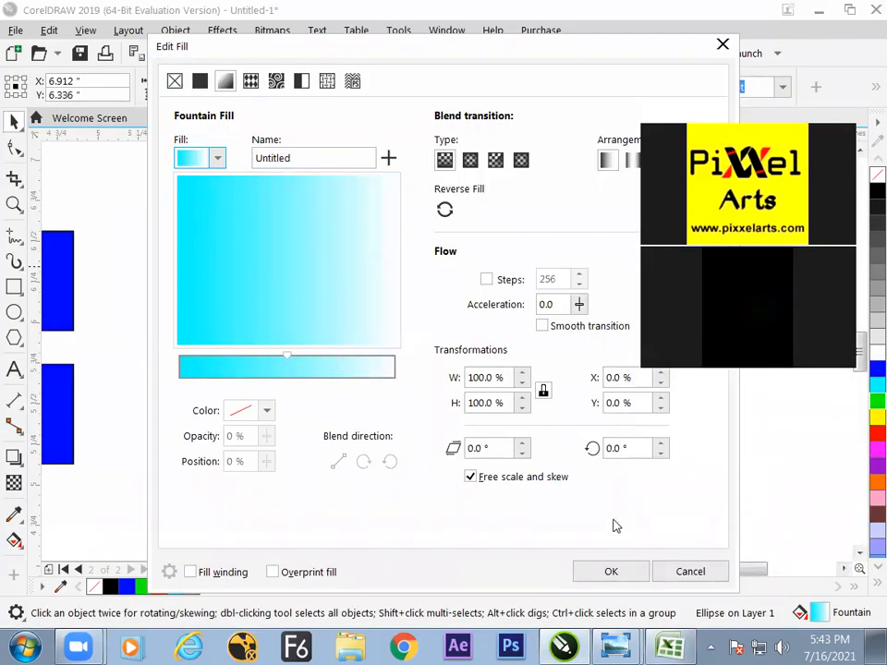
pyautogui.hotkey('alt', 'Tab')
pyautogui.write('F')
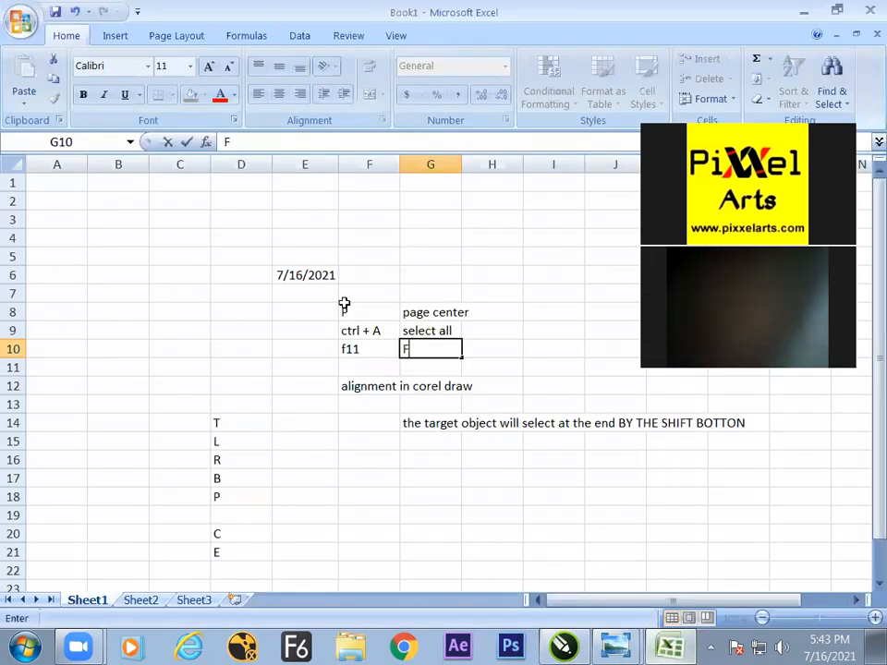
pyautogui.write('ILL')
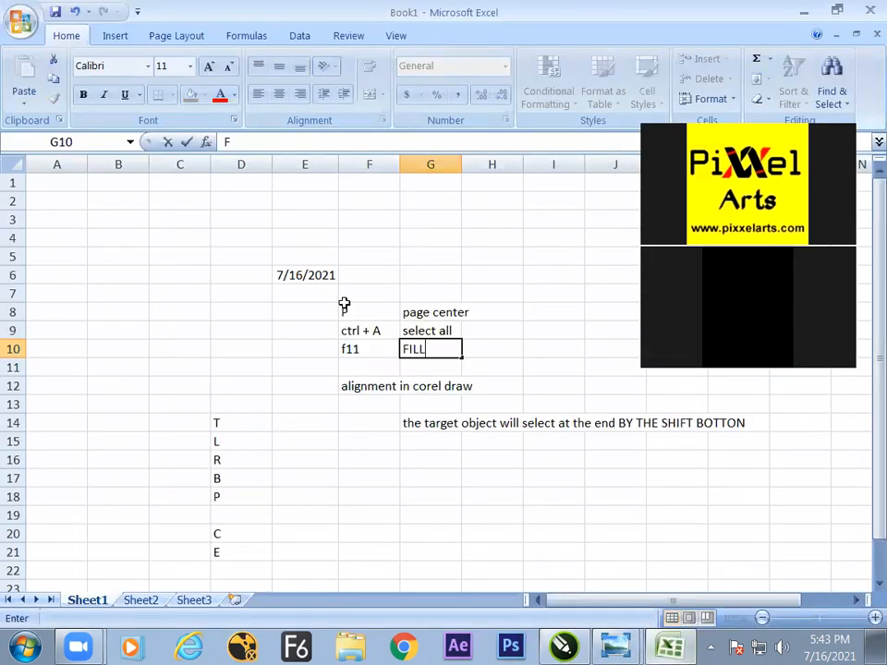
pyautogui.click(465, 335)
# Switch back to CorelDRAW, preview a uniform fill on the outer circle, and set it back to a fountain fill.
pyautogui.hotkey('alt', 'Tab')
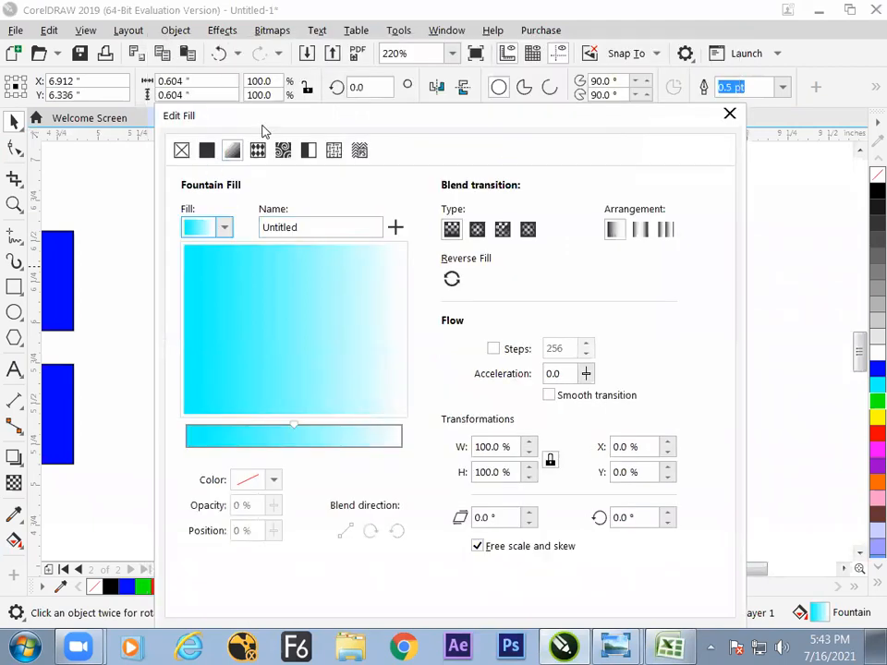
pyautogui.moveTo(440, 272); pyautogui.dragTo(614, 297)
pyautogui.click(550, 319)
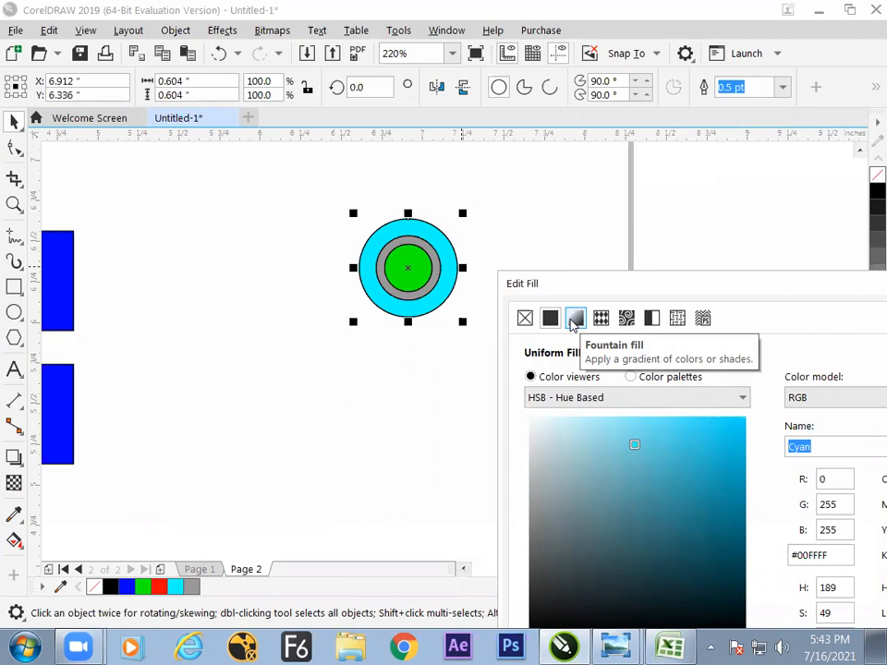
pyautogui.click(575, 319)
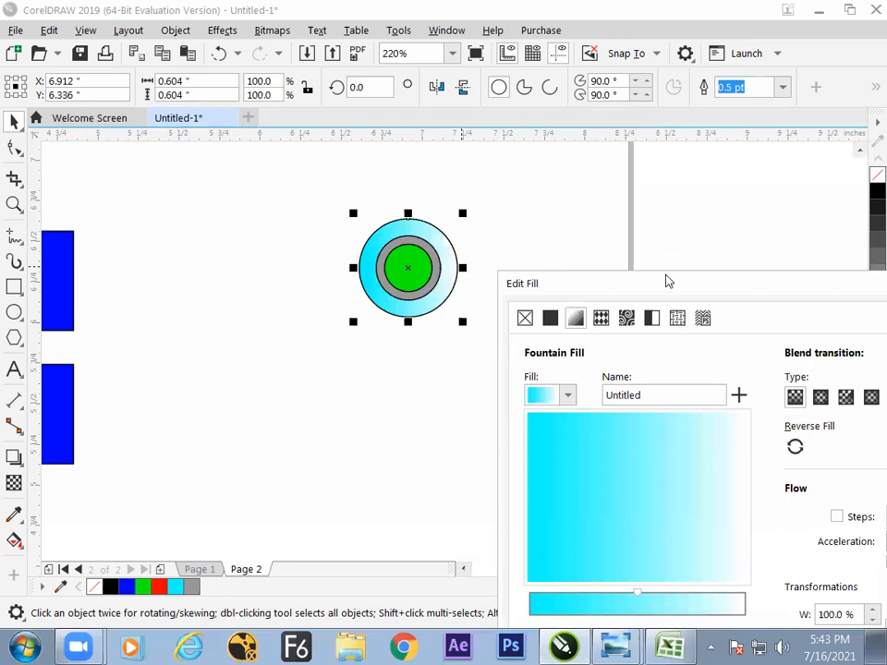
pyautogui.moveTo(665, 283); pyautogui.dragTo(673, 225)
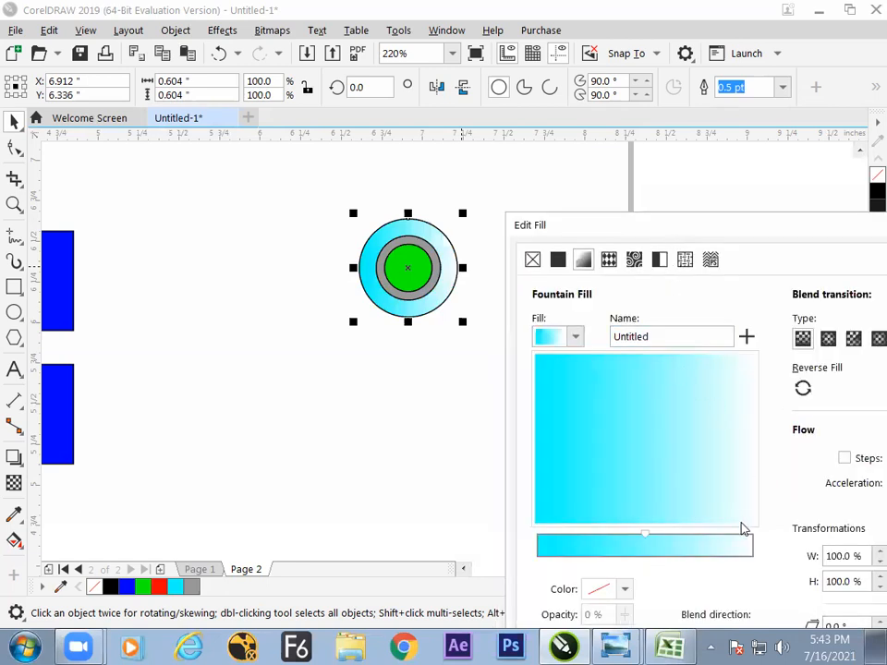
pyautogui.moveTo(687, 230); pyautogui.dragTo(673, 215)
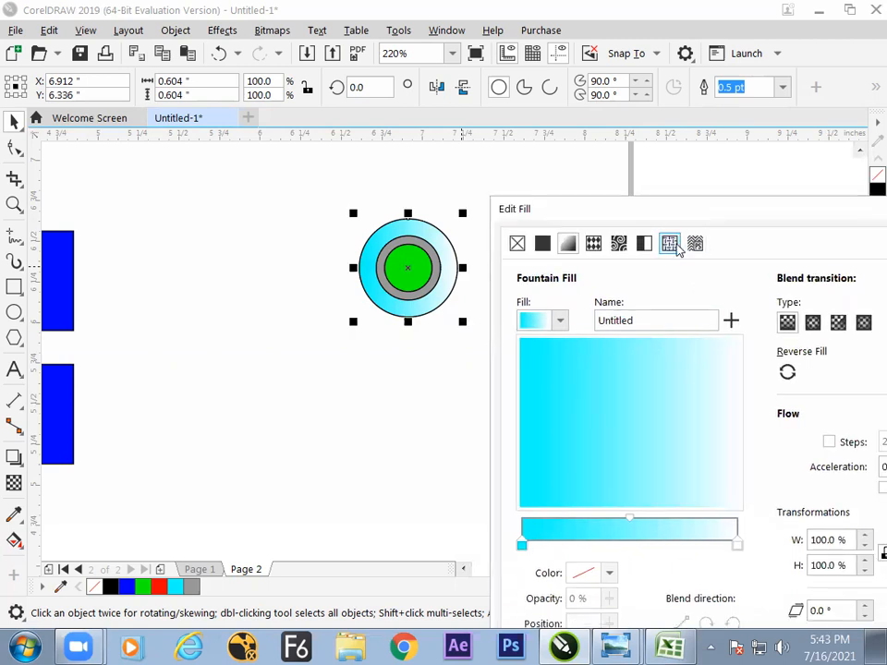
# Switch to Excel and enter "GRADIENT" in F11 and "FOUNTAIN" in H11.
pyautogui.click(667, 638)
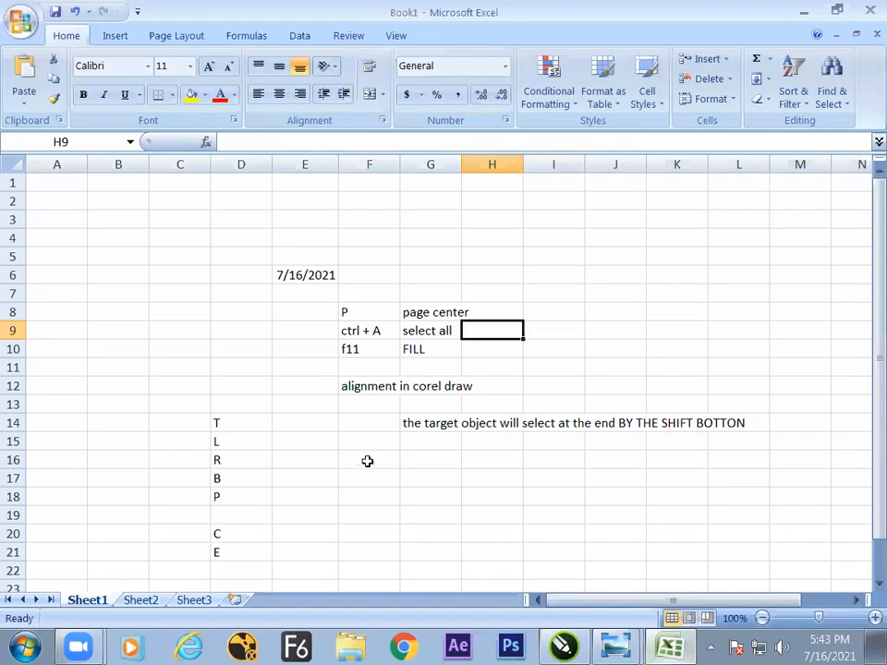
pyautogui.click(391, 367)
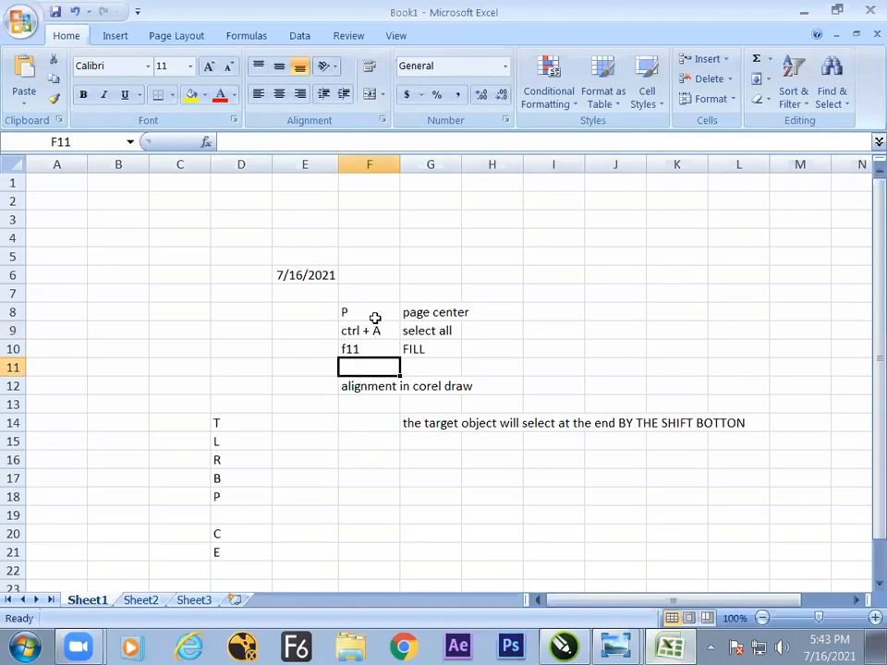
pyautogui.write('GRAD')
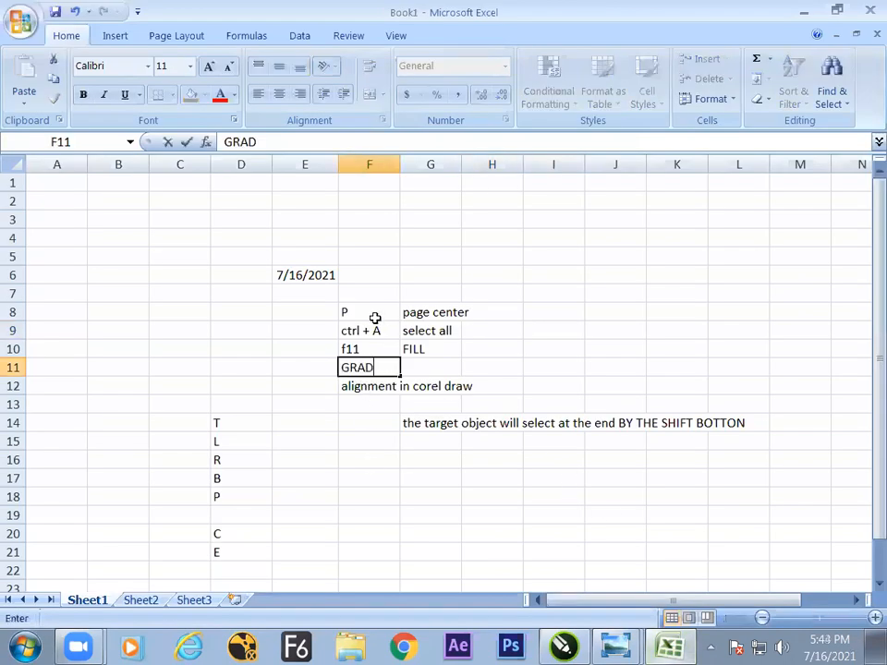
pyautogui.write('IENT')
pyautogui.press('Tab')
pyautogui.press('Tab')
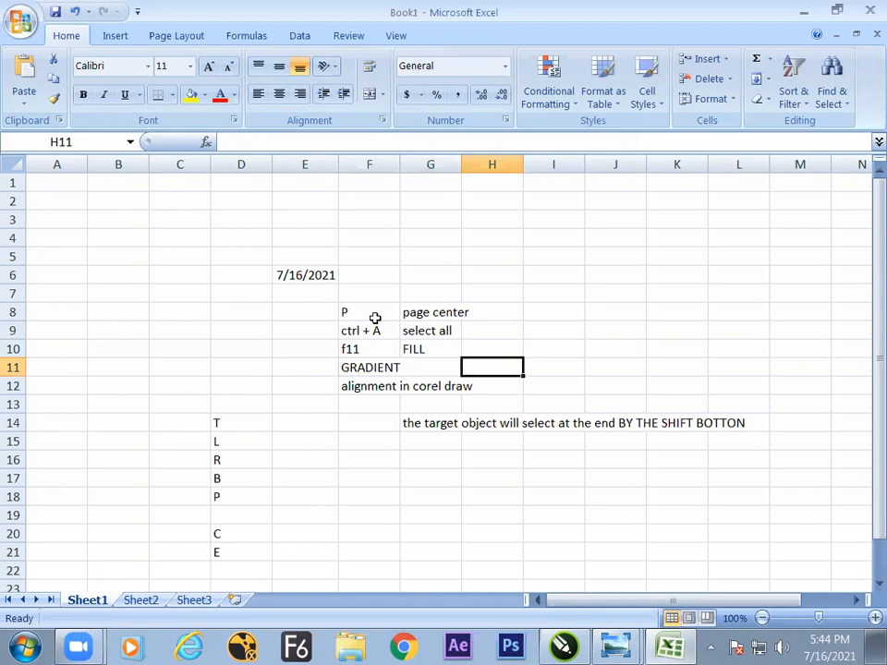
pyautogui.write('FOUNTAIN')
# Return to CorelDRAW and change the white end color of the outer circle's gradient to red #FF0808.
pyautogui.hotkey('alt', 'Tab')
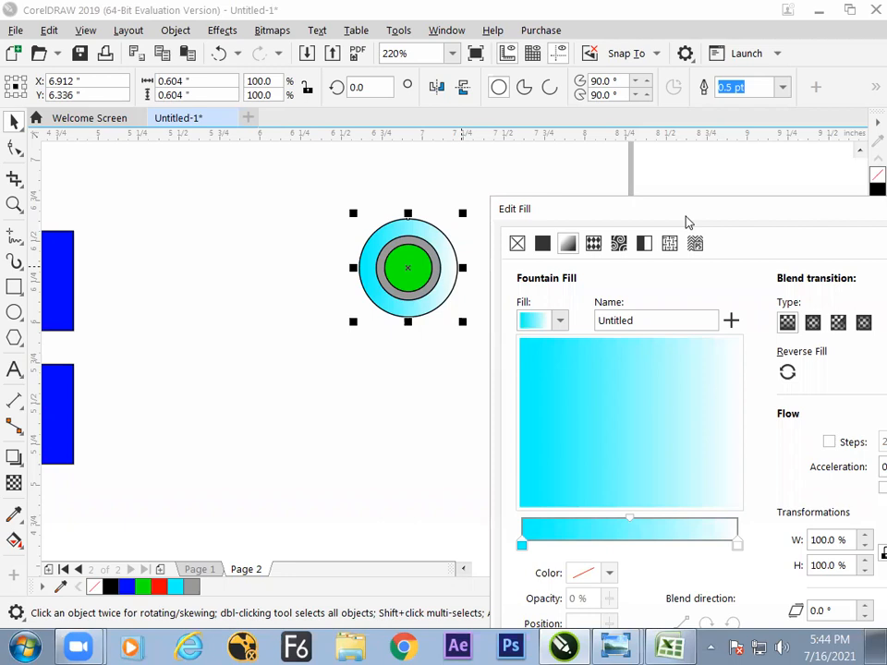
pyautogui.moveTo(687, 221); pyautogui.dragTo(647, 203)
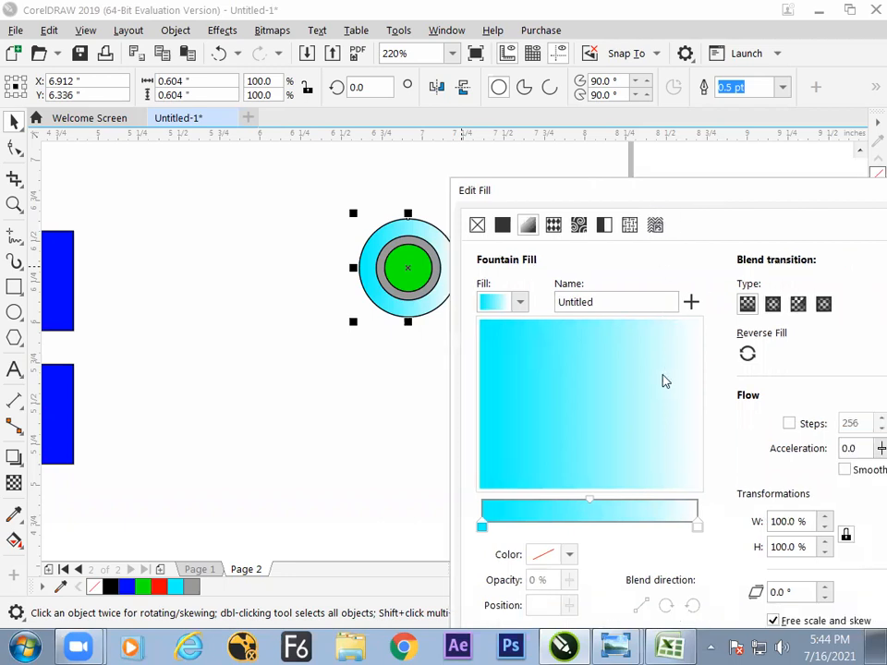
pyautogui.click(697, 526)
pyautogui.doubleClick(700, 524)
pyautogui.click(664, 323)
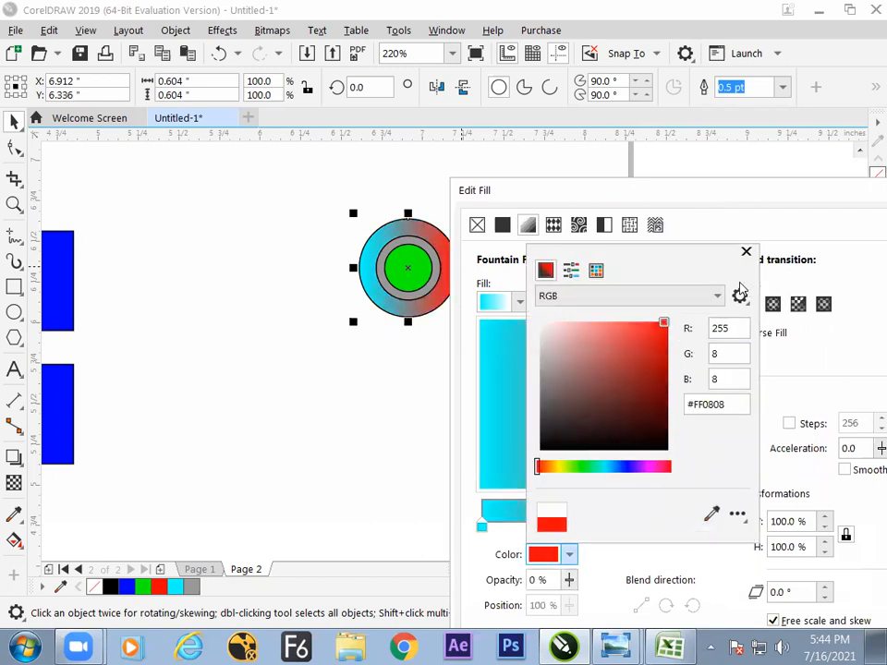
pyautogui.click(745, 252)
# Add an intermediate color node at 57 % between the gradient's cyan and red ends.
pyautogui.doubleClick(607, 527)
pyautogui.moveTo(614, 522); pyautogui.dragTo(613, 523)
pyautogui.click(613, 524)
pyautogui.click(570, 554)
# Redirect the gradient to run from cyan at the upper left to red at the lower right, and replace the intermediate node with one at 51 %.
pyautogui.moveTo(615, 346); pyautogui.dragTo(539, 455)
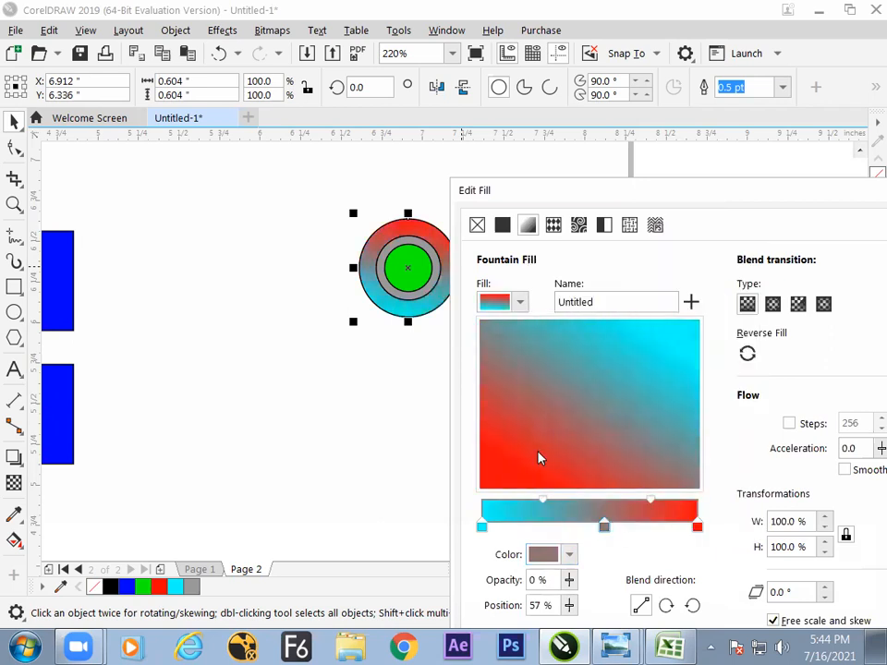
pyautogui.moveTo(567, 387); pyautogui.dragTo(613, 435)
pyautogui.press('Delete')
pyautogui.doubleClick(599, 528)
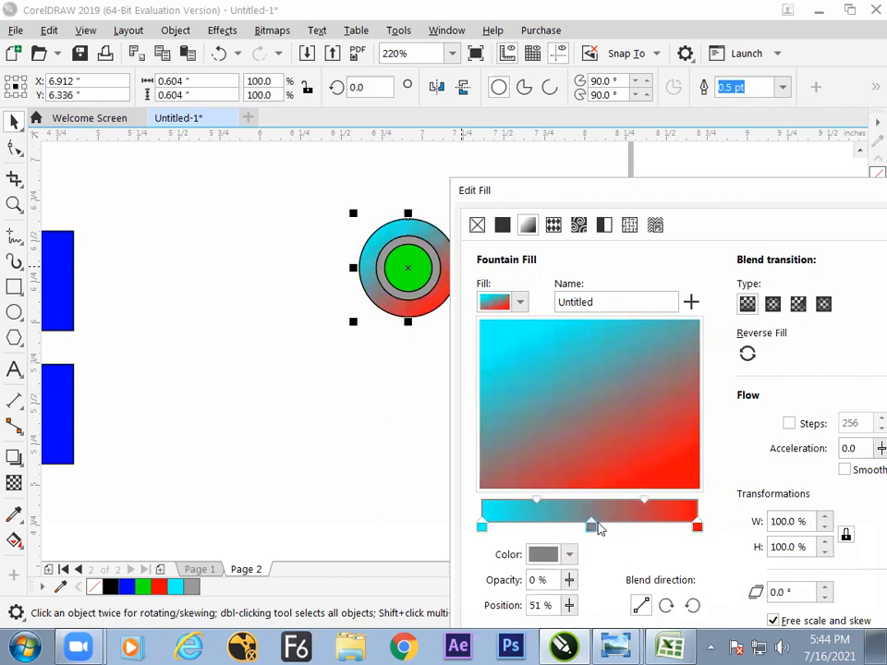
# Change the color of the gradient's 51 % intermediate node from gray to blue #2200FF.
pyautogui.click(569, 554)
pyautogui.click(607, 468)
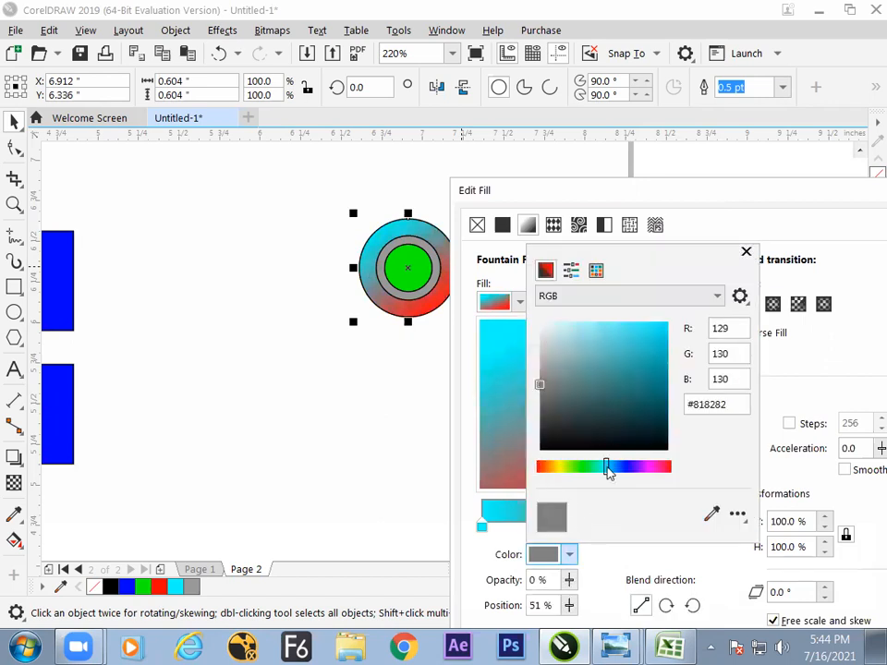
pyautogui.click(631, 467)
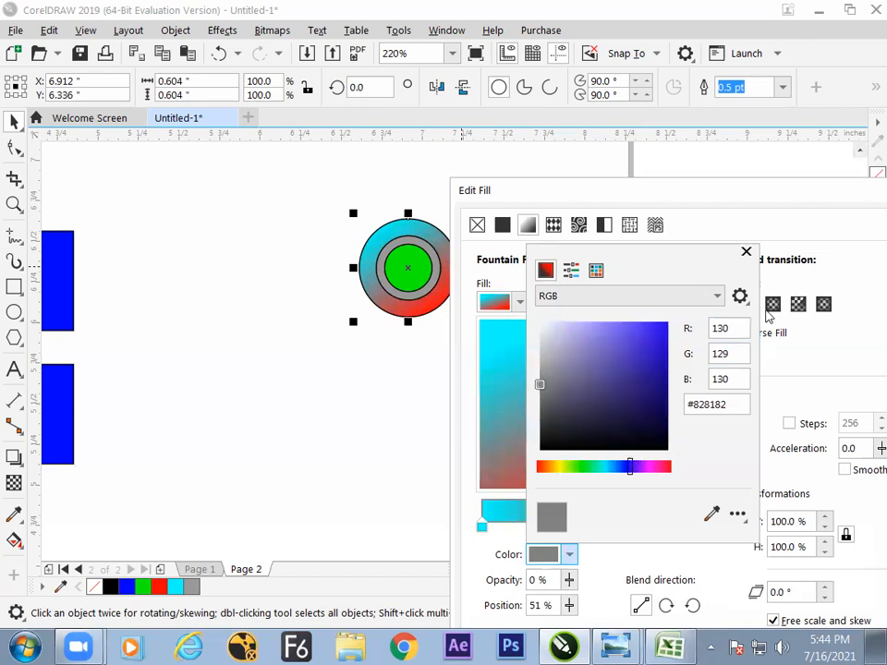
pyautogui.click(746, 252)
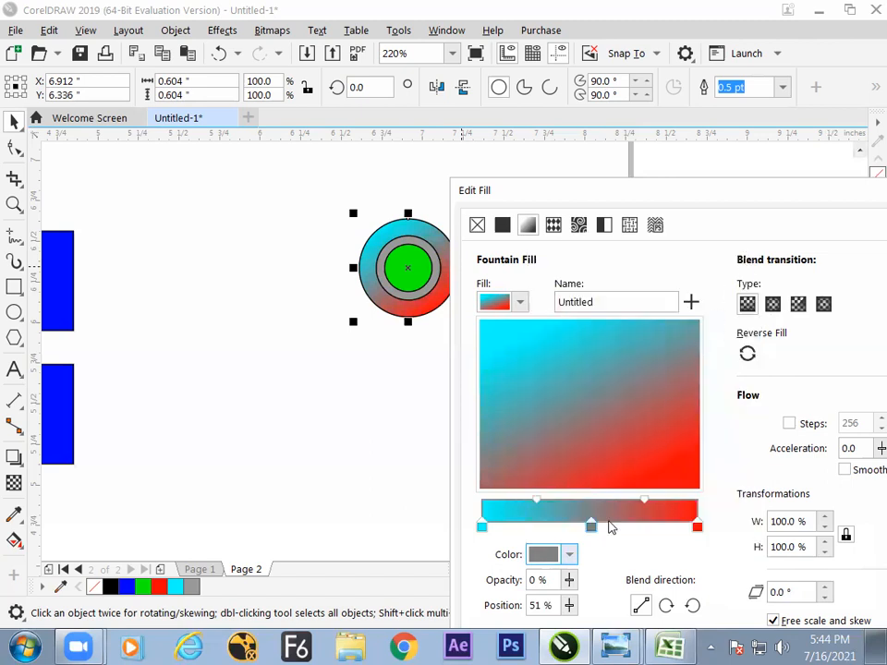
pyautogui.click(570, 554)
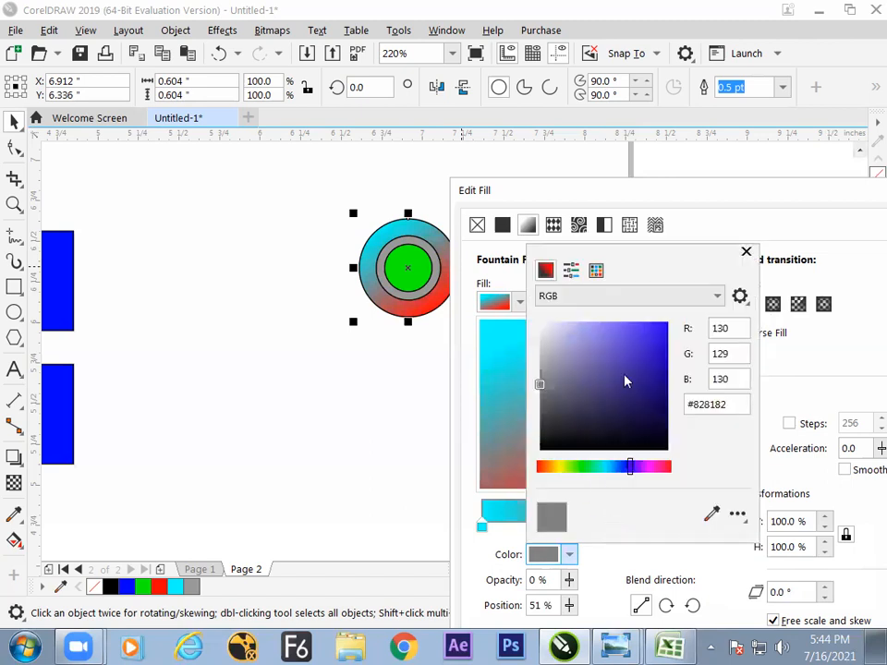
pyautogui.click(745, 252)
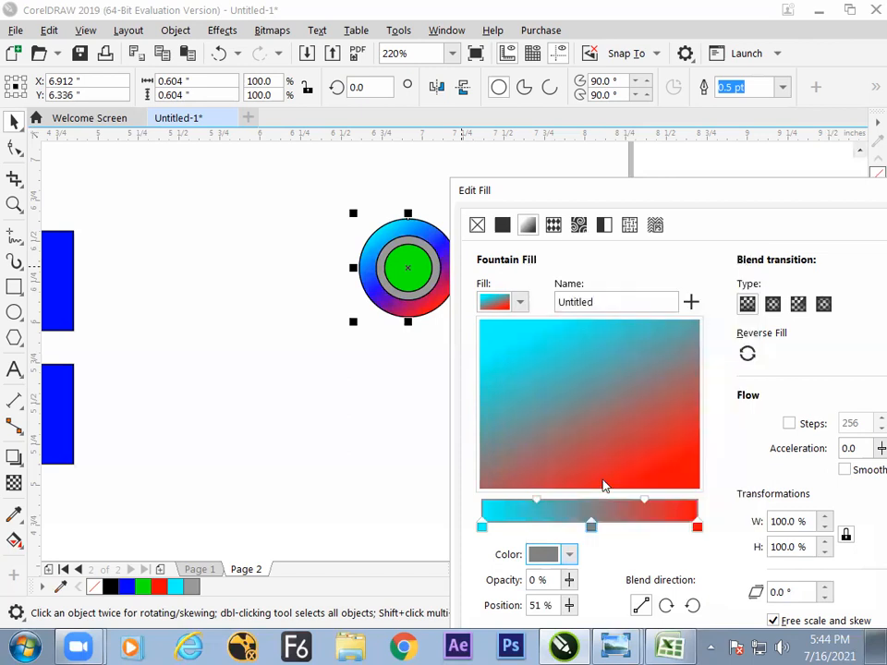
pyautogui.doubleClick(590, 525)
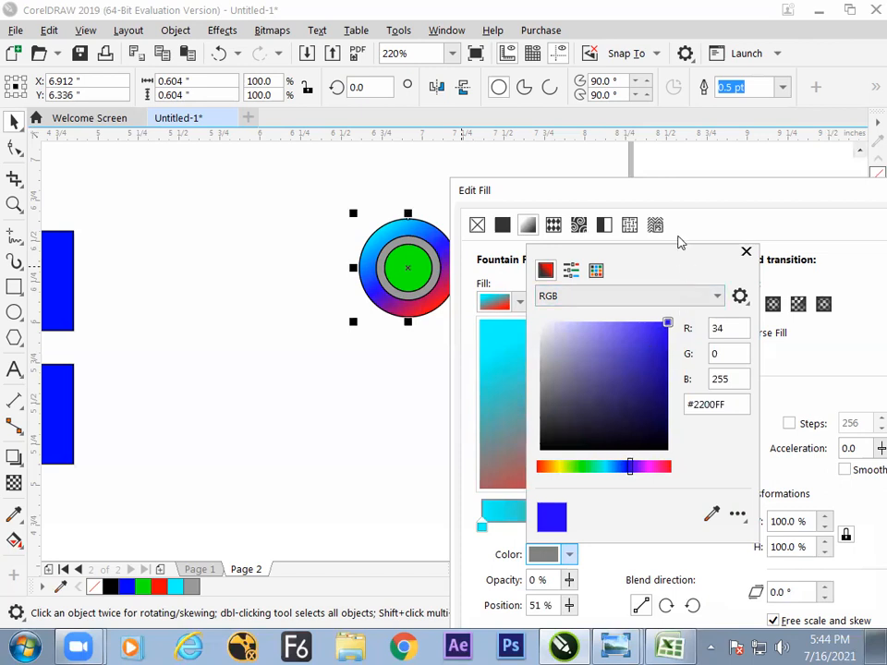
pyautogui.moveTo(687, 248); pyautogui.dragTo(715, 185)
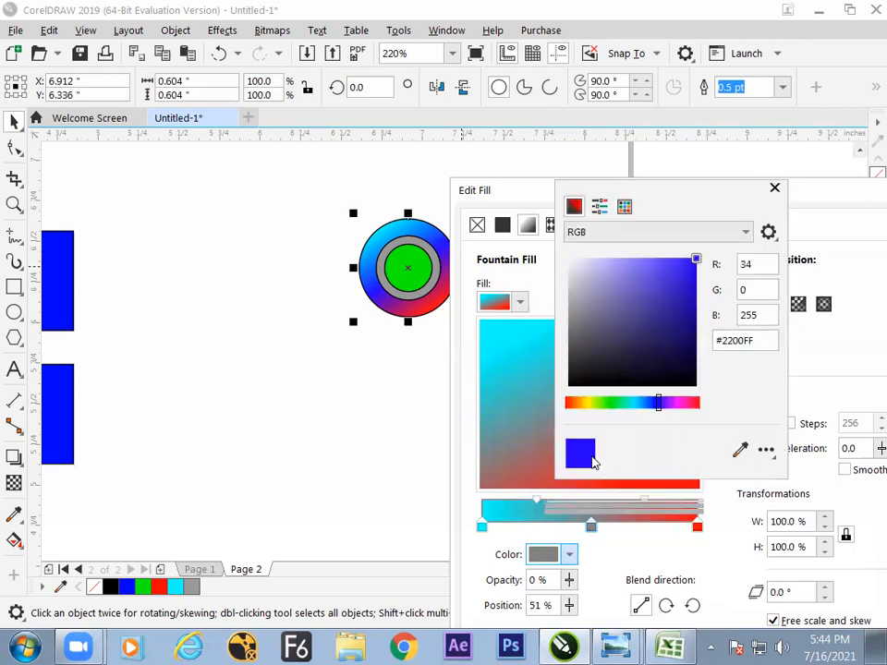
pyautogui.click(741, 451)
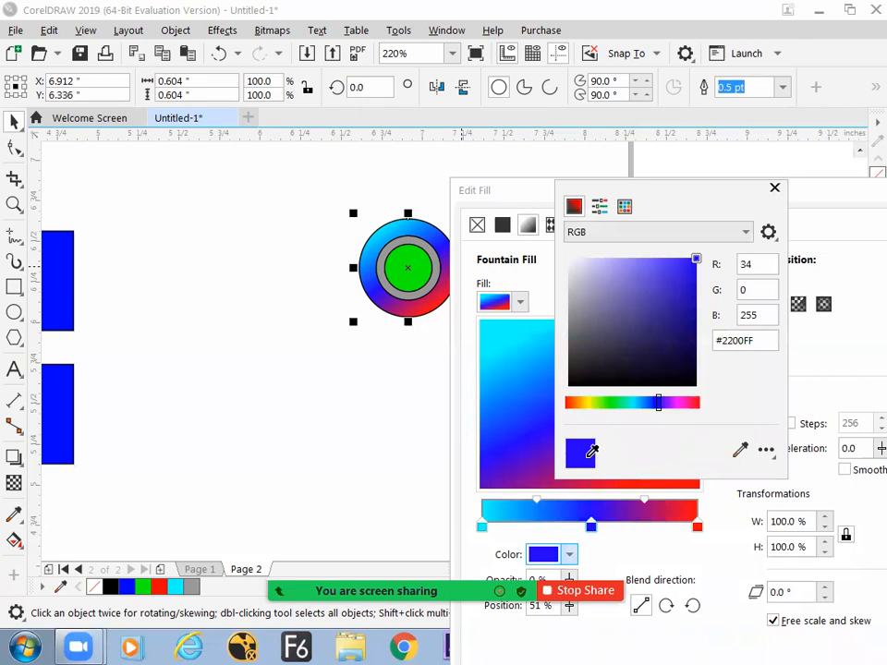
pyautogui.click(775, 188)
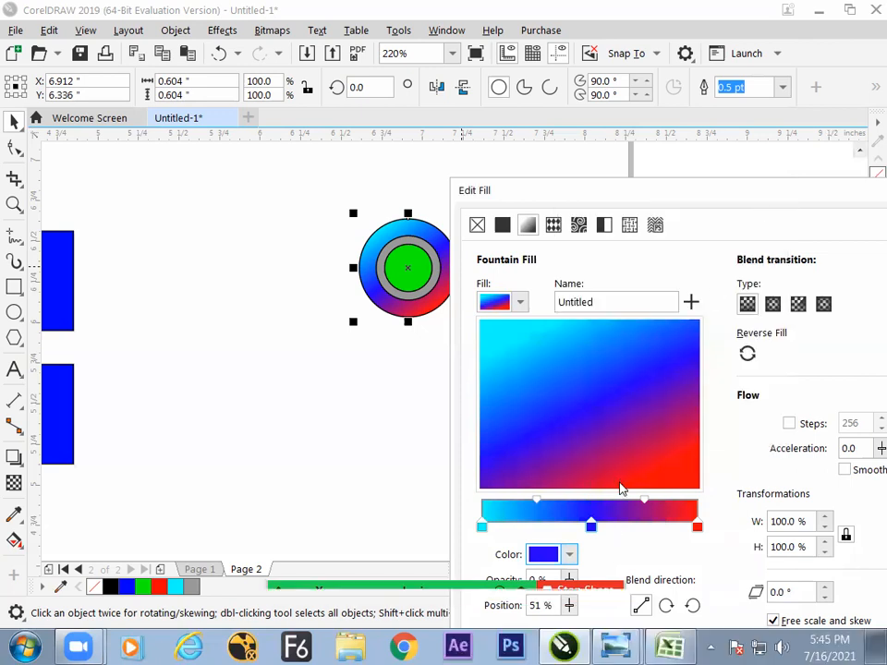
# Redirect the gradient to run from red at the upper left to cyan at the lower right, and move the blue node to 49 %.
pyautogui.moveTo(583, 424); pyautogui.dragTo(534, 451)
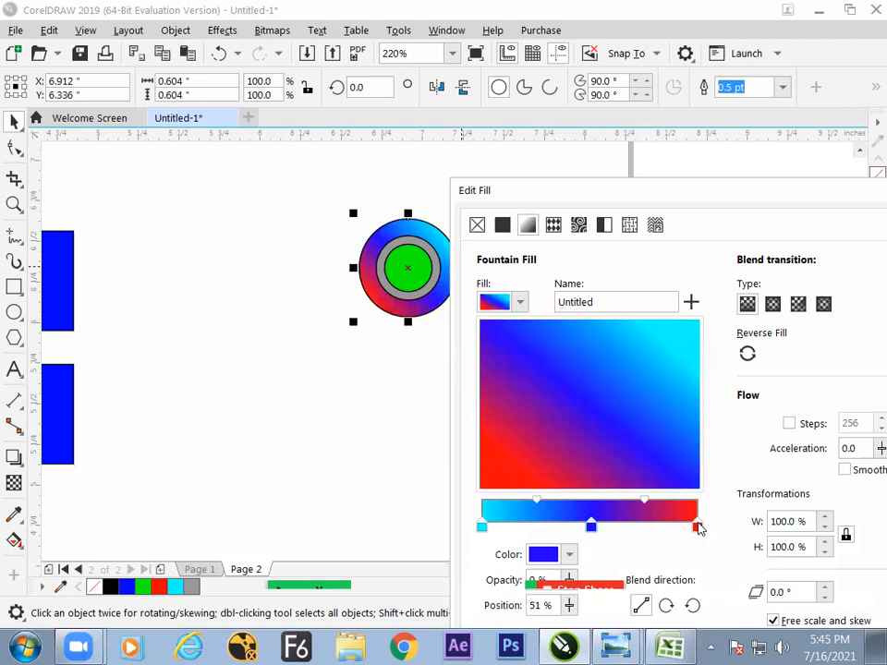
pyautogui.click(697, 526)
pyautogui.moveTo(592, 527)
pyautogui.mouseDown()
pyautogui.moveTo(622, 527)
pyautogui.moveTo(534, 527)
pyautogui.moveTo(606, 526)
pyautogui.moveTo(570, 526)
pyautogui.moveTo(587, 527)
pyautogui.mouseUp()
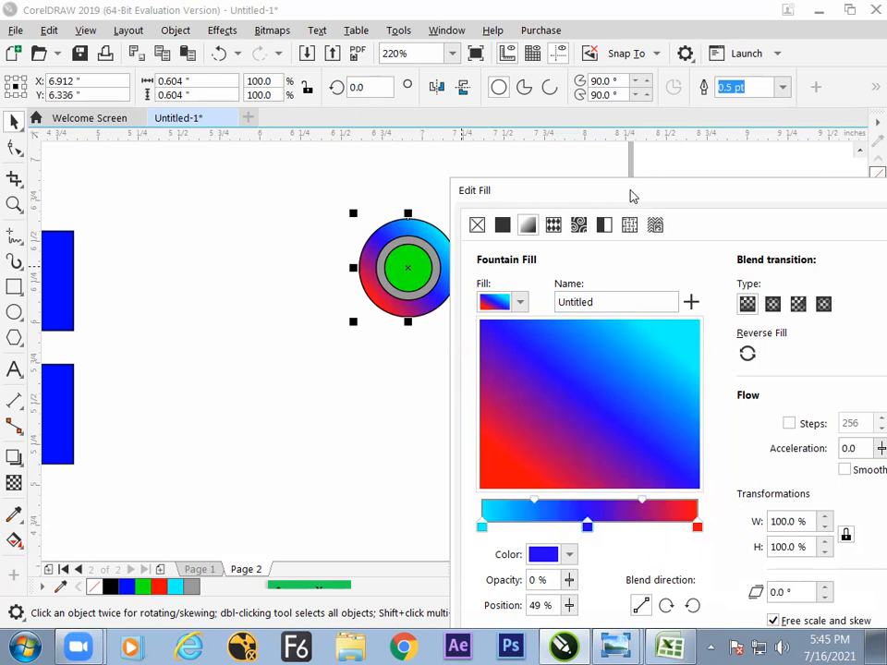
pyautogui.moveTo(591, 190); pyautogui.dragTo(626, 146)
pyautogui.moveTo(631, 335); pyautogui.dragTo(643, 301)
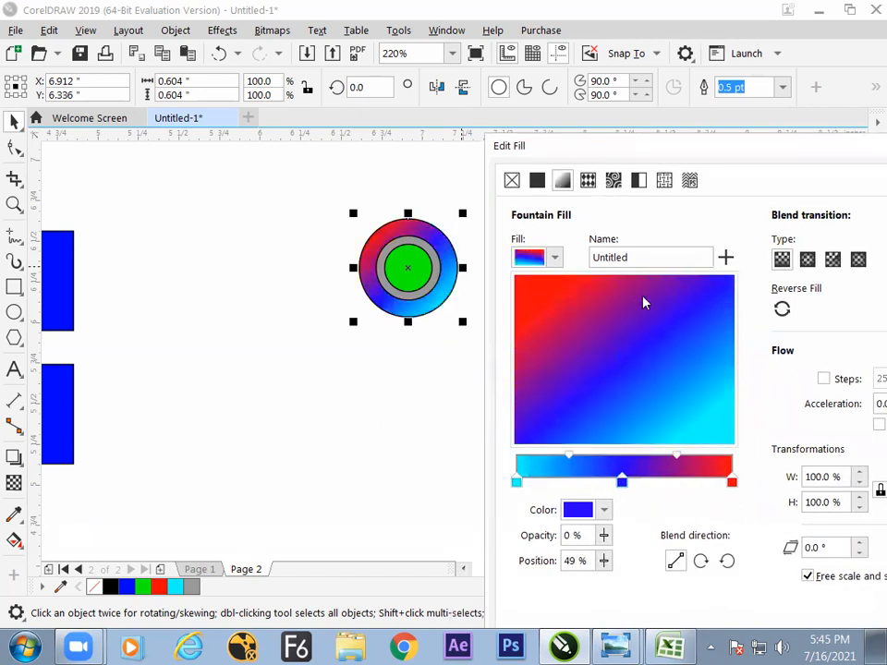
pyautogui.moveTo(610, 159); pyautogui.dragTo(613, 240)
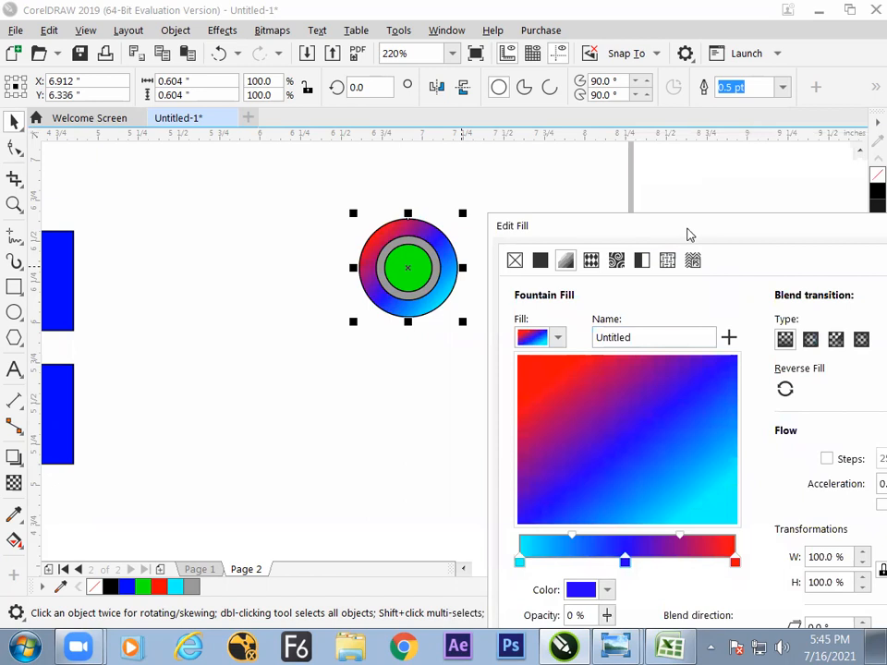
pyautogui.moveTo(688, 235); pyautogui.dragTo(684, 187)
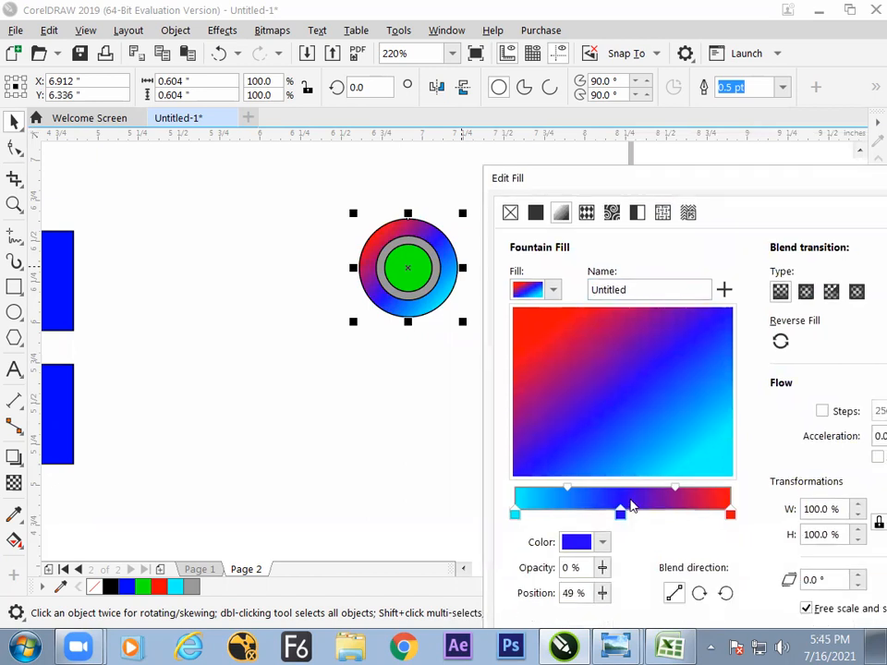
# Move the blue node nearer to the gradient's cyan end and adjust the blend midpoints on both sides of it.
pyautogui.moveTo(623, 520)
pyautogui.mouseDown()
pyautogui.moveTo(650, 521)
pyautogui.moveTo(610, 523)
pyautogui.moveTo(628, 518)
pyautogui.mouseUp()
pyautogui.click(577, 493)
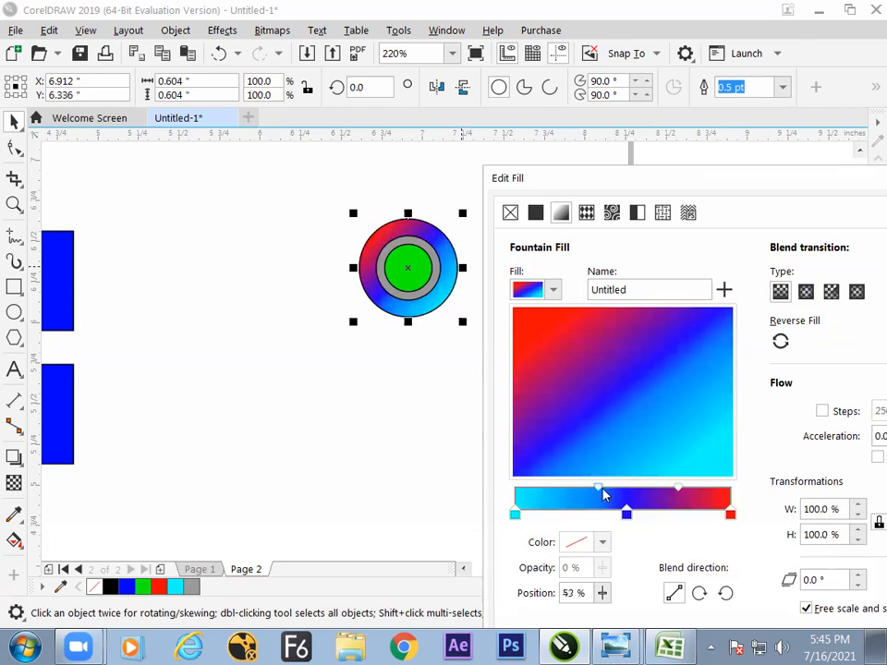
pyautogui.moveTo(587, 490); pyautogui.dragTo(598, 493)
pyautogui.moveTo(680, 490)
pyautogui.mouseDown()
pyautogui.moveTo(636, 497)
pyautogui.moveTo(674, 494)
pyautogui.mouseUp()
pyautogui.moveTo(628, 515); pyautogui.dragTo(591, 515)
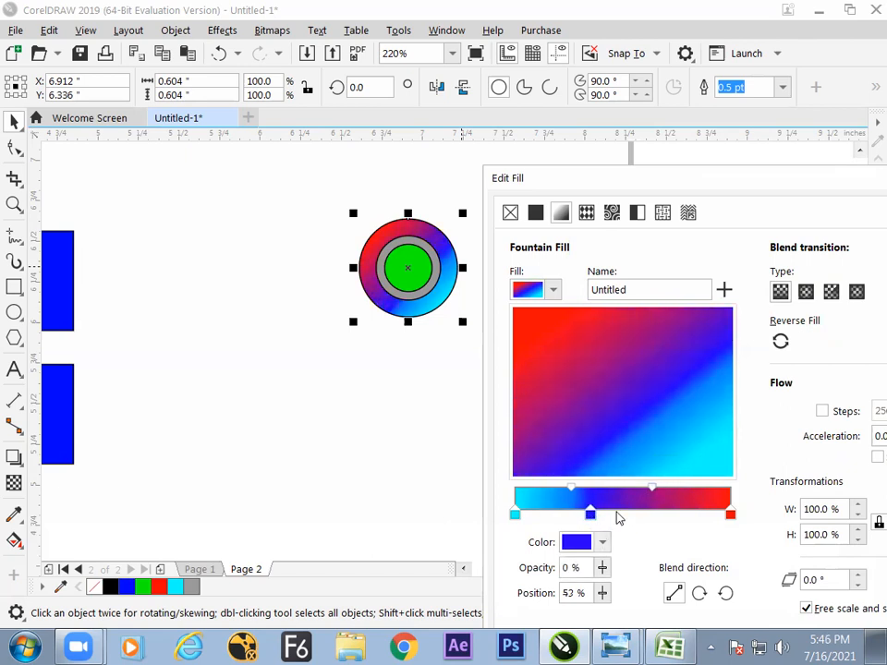
# Add a second intermediate node at 48 % and sample blue from the gradient preview as its color.
pyautogui.click(618, 519)
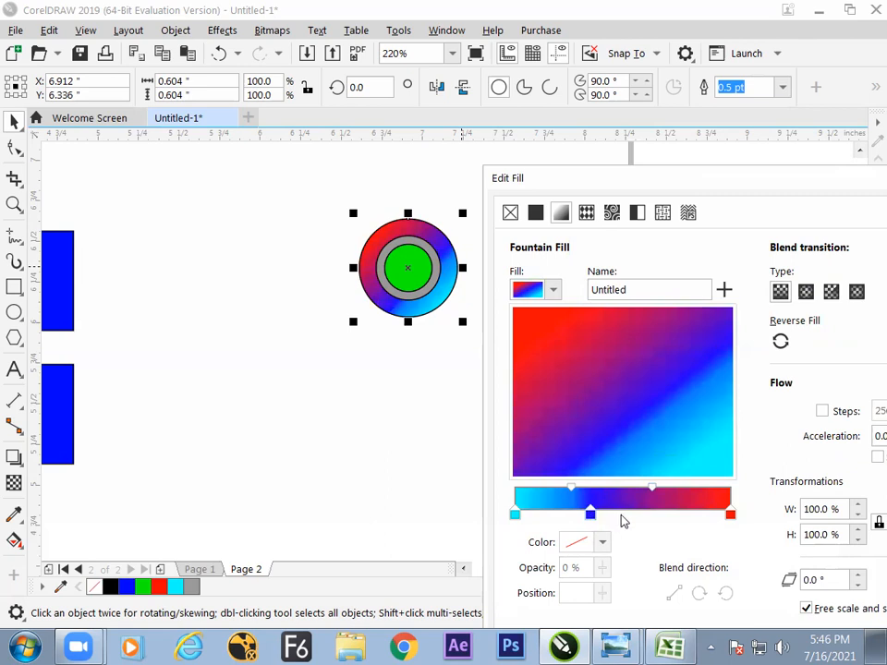
pyautogui.doubleClick(619, 516)
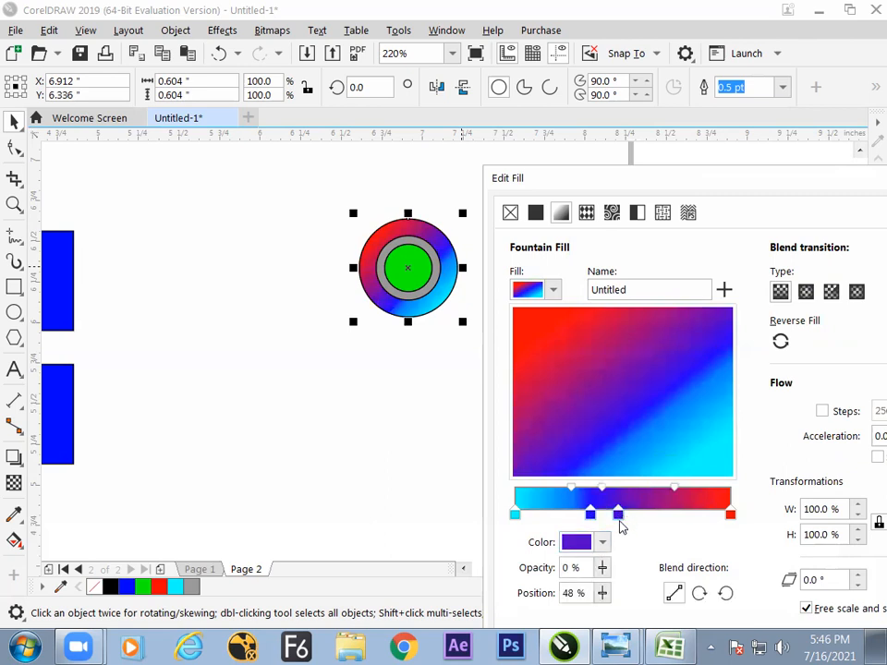
pyautogui.click(602, 542)
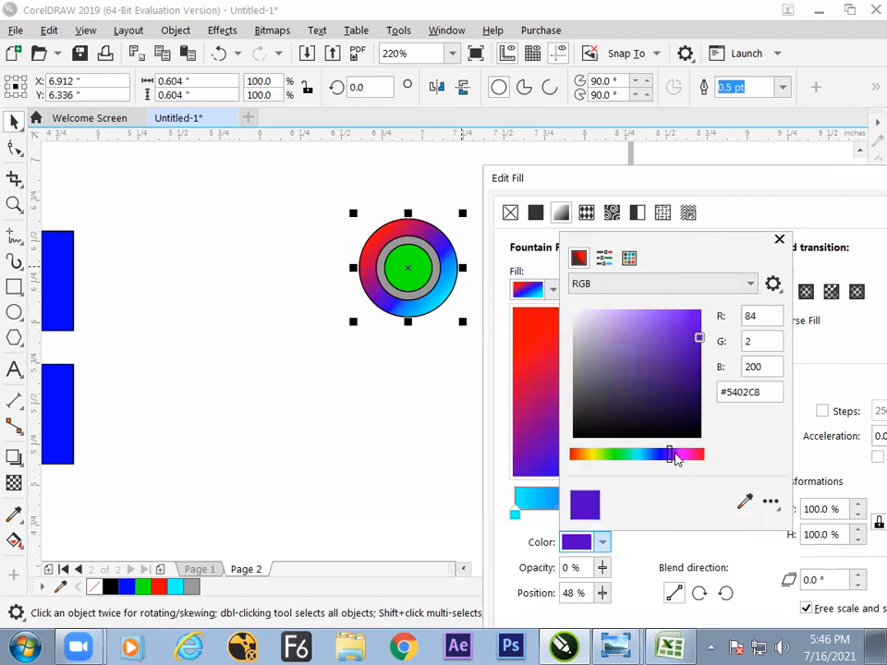
pyautogui.click(744, 502)
pyautogui.click(554, 462)
pyautogui.click(779, 241)
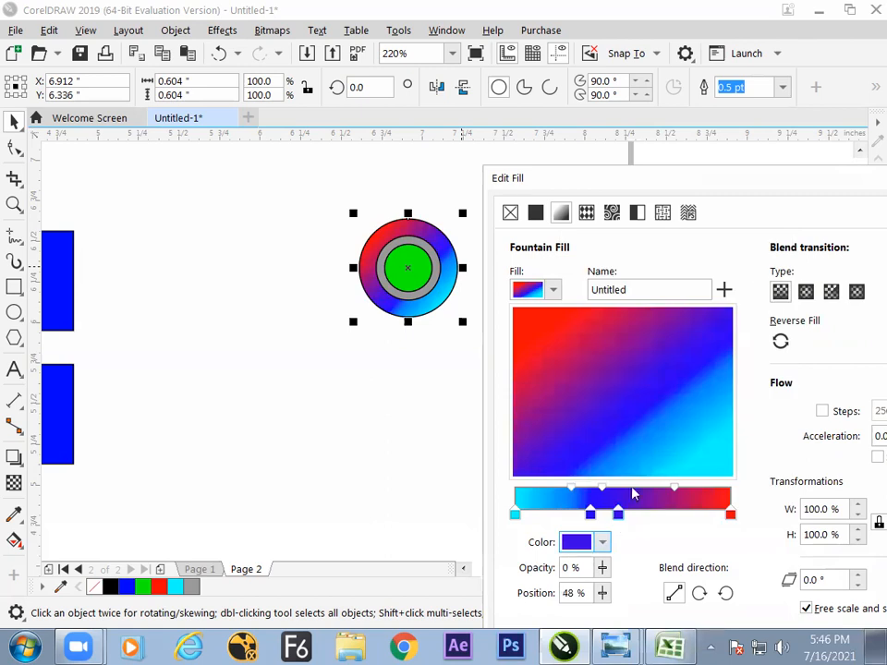
# Spread the two blue nodes apart toward the cyan and red ends to widen the gradient's blue band.
pyautogui.moveTo(590, 514); pyautogui.dragTo(582, 514)
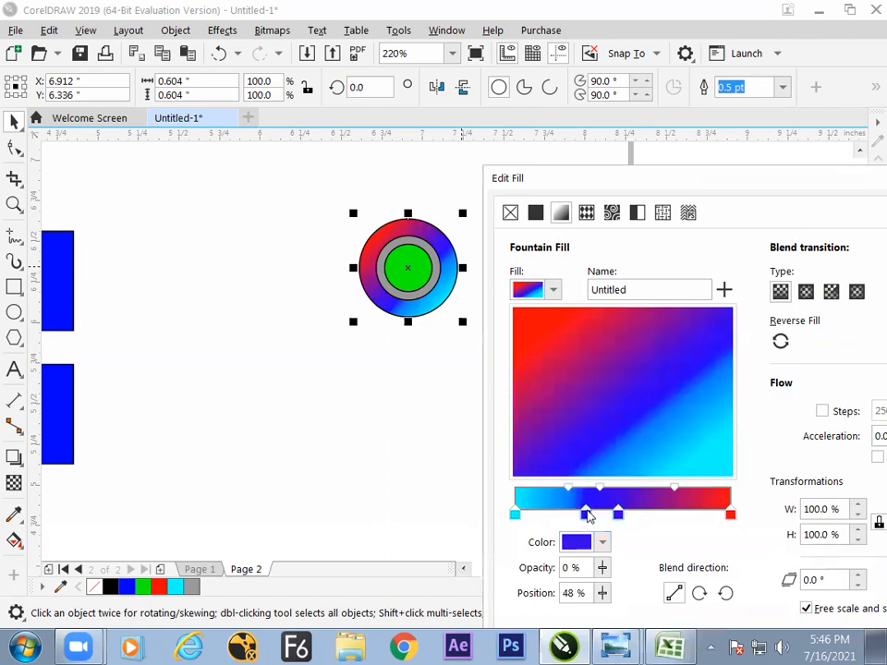
pyautogui.click(516, 515)
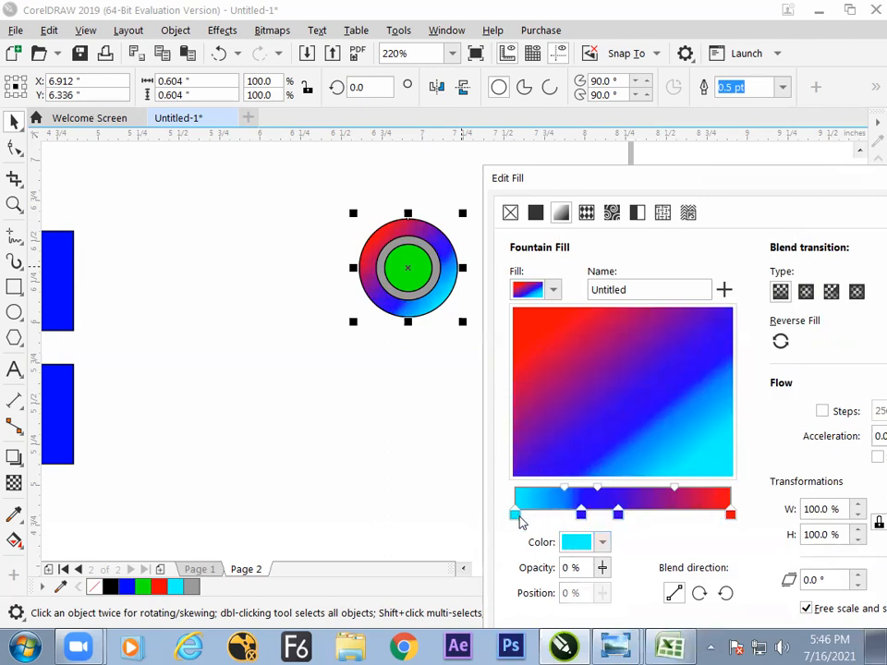
pyautogui.click(579, 514)
pyautogui.moveTo(579, 515); pyautogui.dragTo(653, 516)
pyautogui.moveTo(606, 487); pyautogui.dragTo(628, 488)
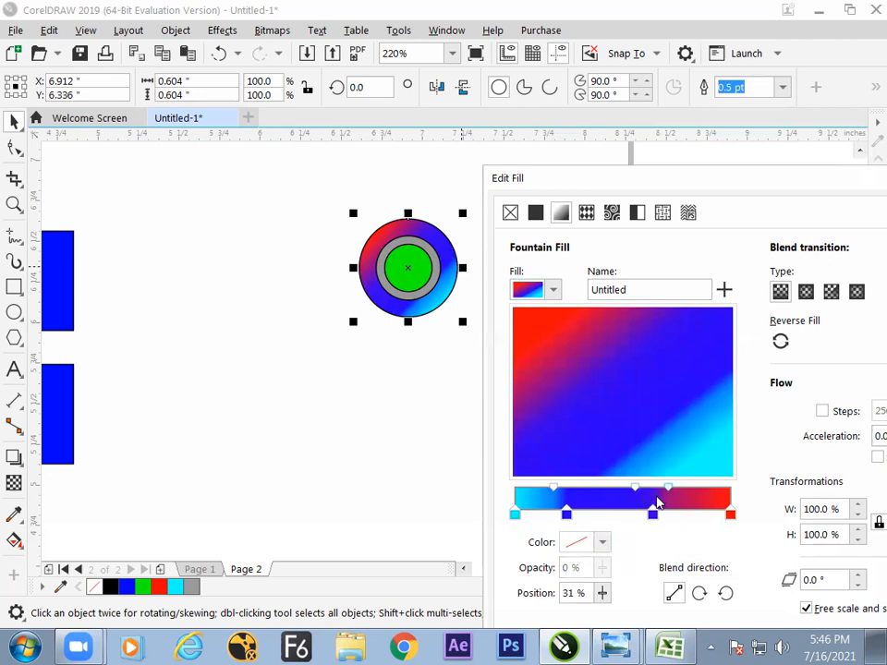
# Shift the blend midpoints onto the blue nodes to sharpen the blue band's edges, and apply the fill to the outer circle.
pyautogui.moveTo(635, 487); pyautogui.dragTo(644, 488)
pyautogui.moveTo(553, 488); pyautogui.dragTo(566, 496)
pyautogui.moveTo(640, 487); pyautogui.dragTo(636, 489)
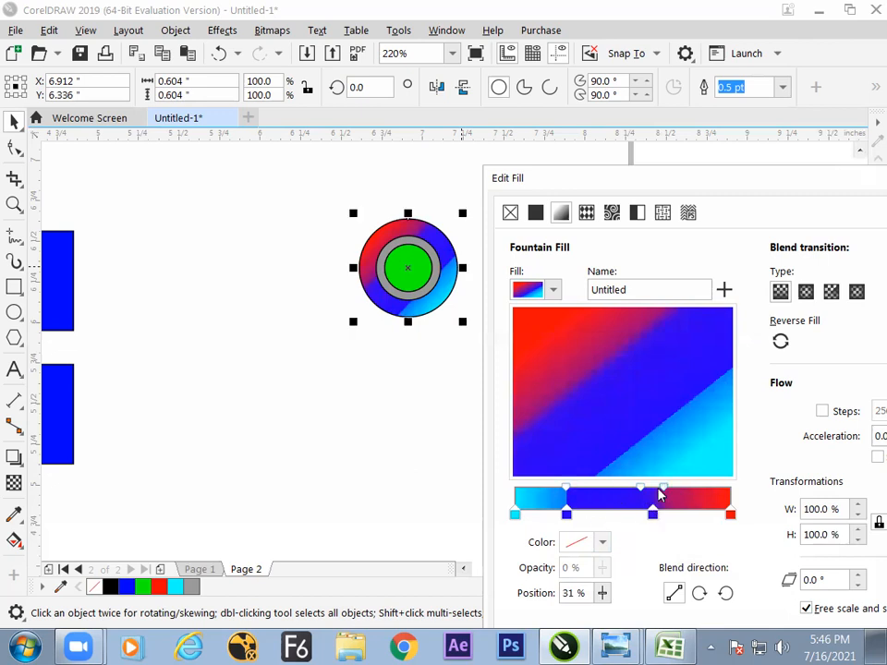
pyautogui.moveTo(659, 495); pyautogui.dragTo(650, 499)
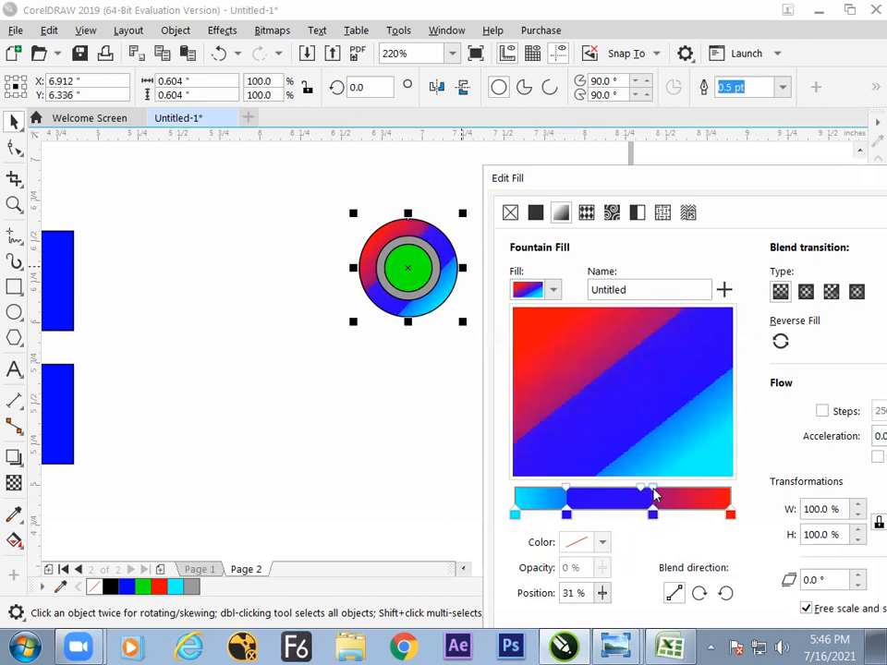
pyautogui.click(652, 494)
pyautogui.moveTo(634, 192); pyautogui.dragTo(505, 102)
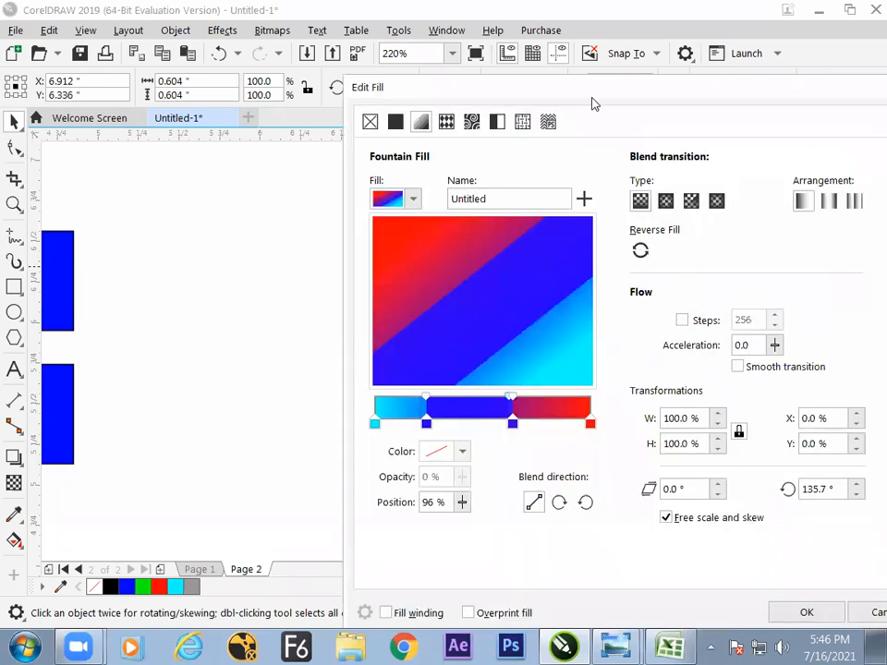
pyautogui.moveTo(595, 99); pyautogui.dragTo(445, 68)
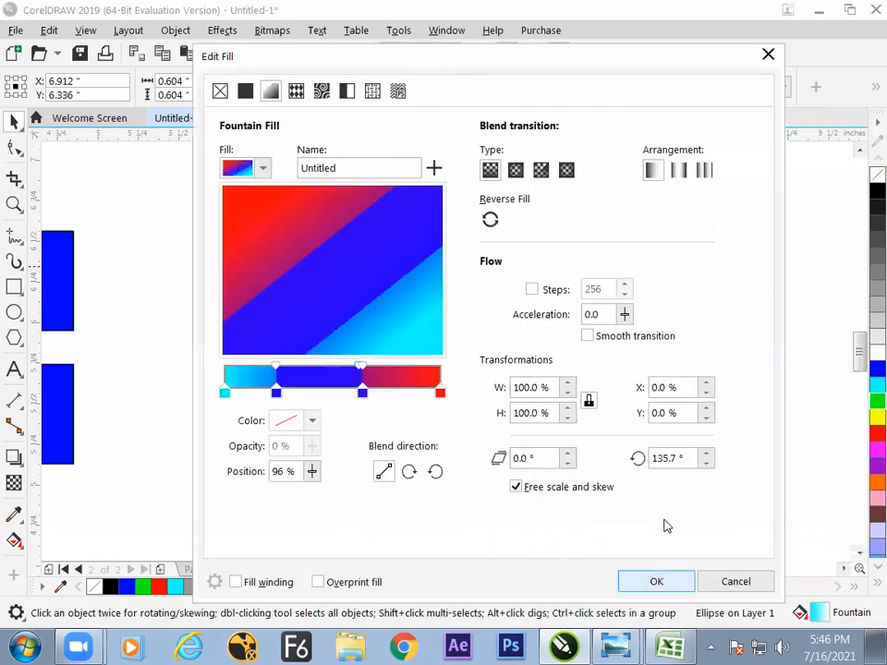
pyautogui.press('Return')
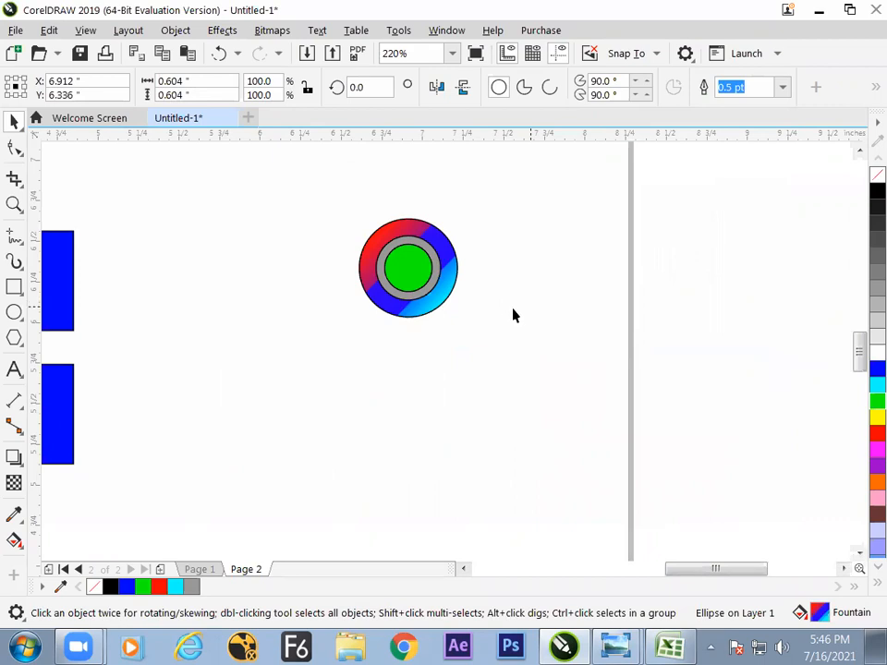
# Select all three concentric circles and move them together down and to the left, to about X 6.708", Y 5.933".
pyautogui.click(467, 298)
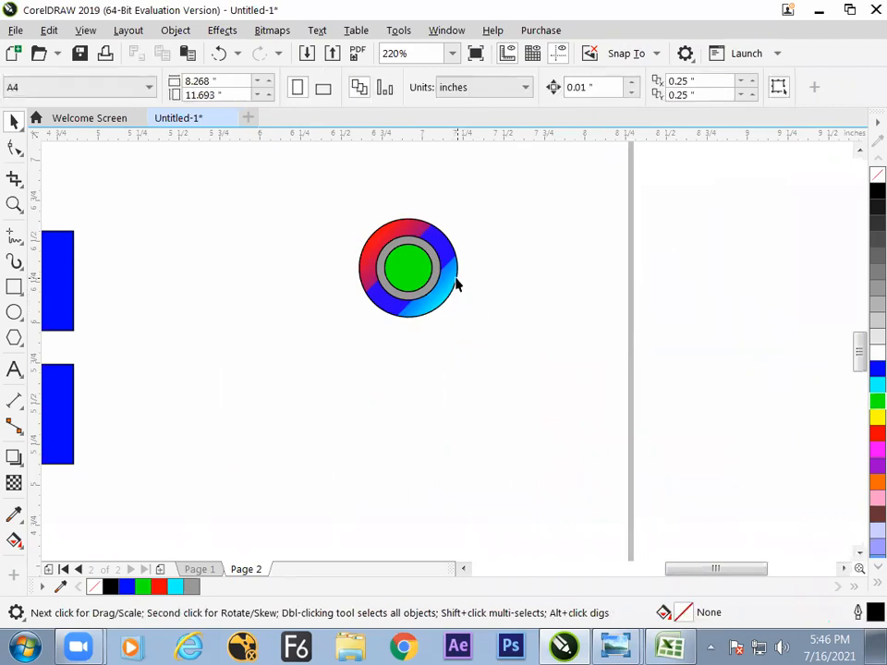
pyautogui.click(455, 284)
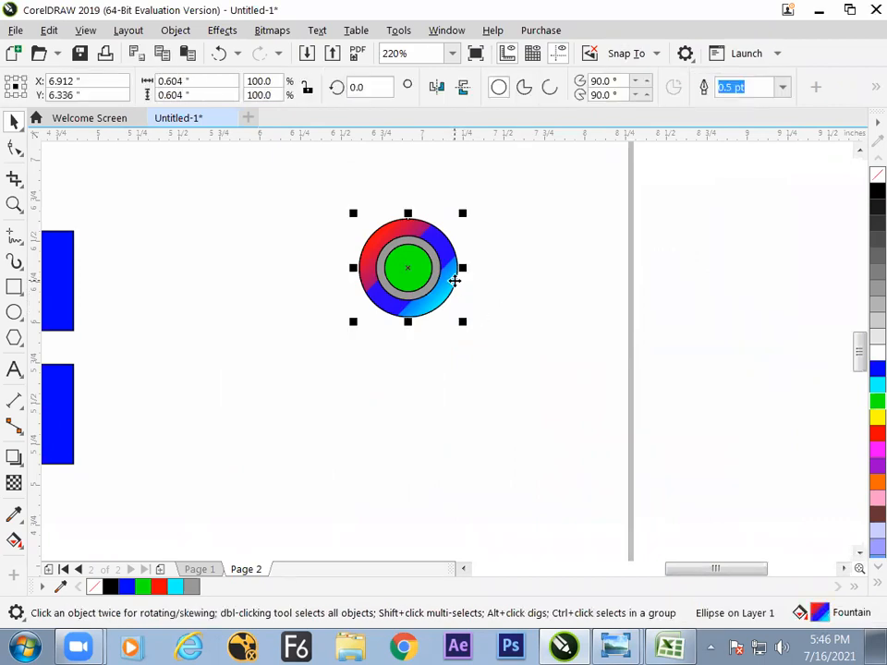
pyautogui.click(478, 331)
pyautogui.moveTo(363, 228); pyautogui.dragTo(511, 433)
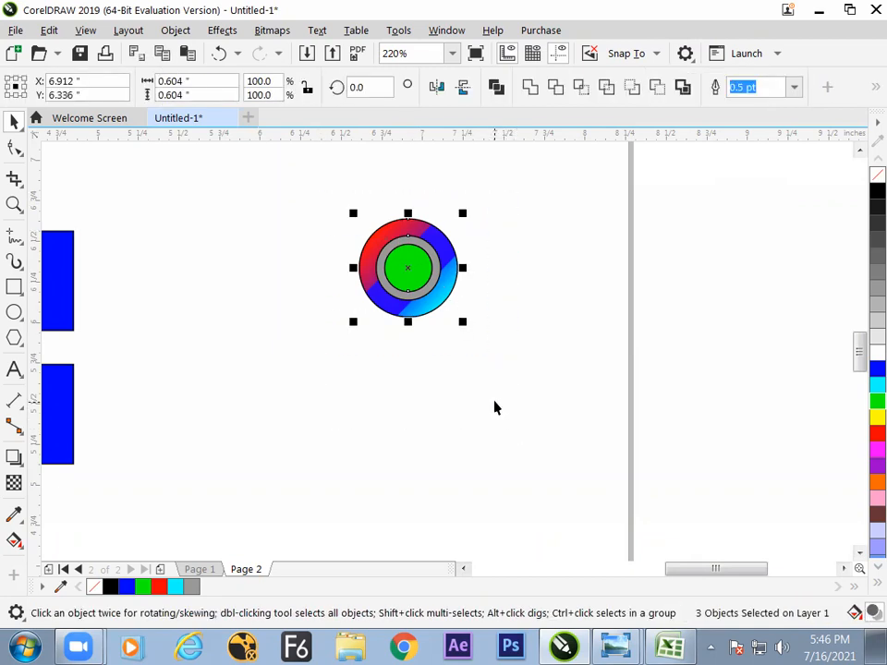
pyautogui.moveTo(429, 261); pyautogui.dragTo(396, 326)
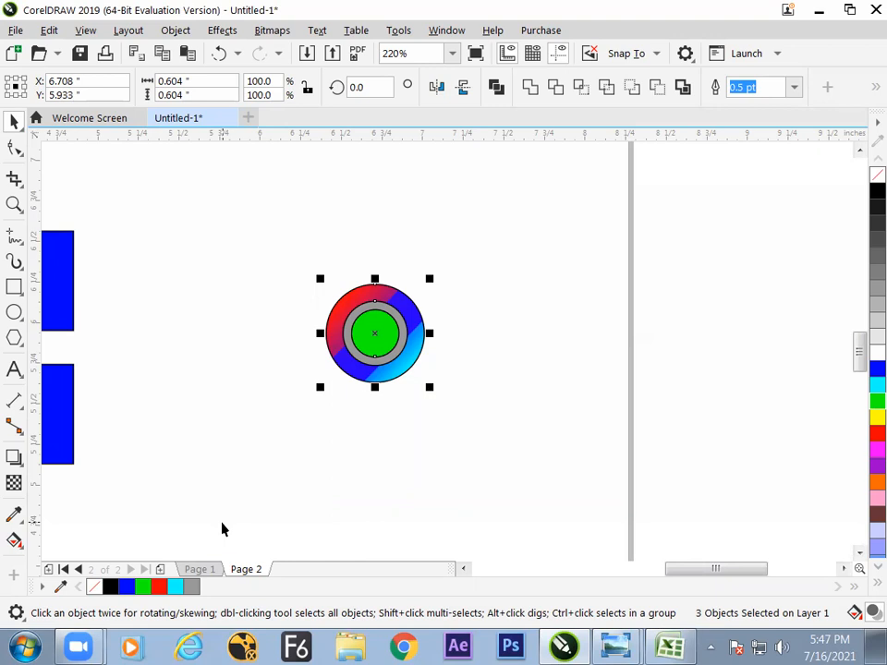
pyautogui.press('F4')
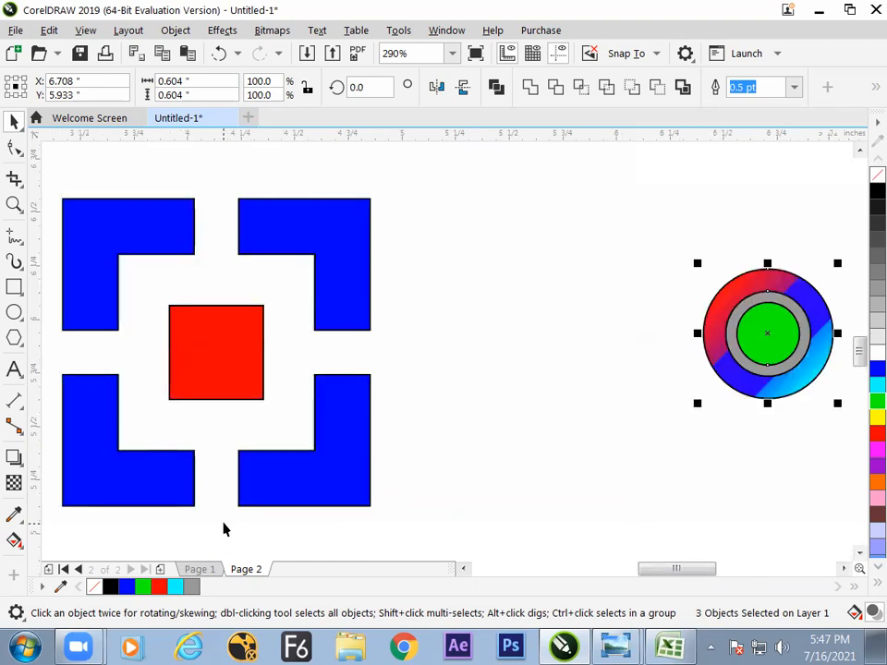
pyautogui.click(19, 290)
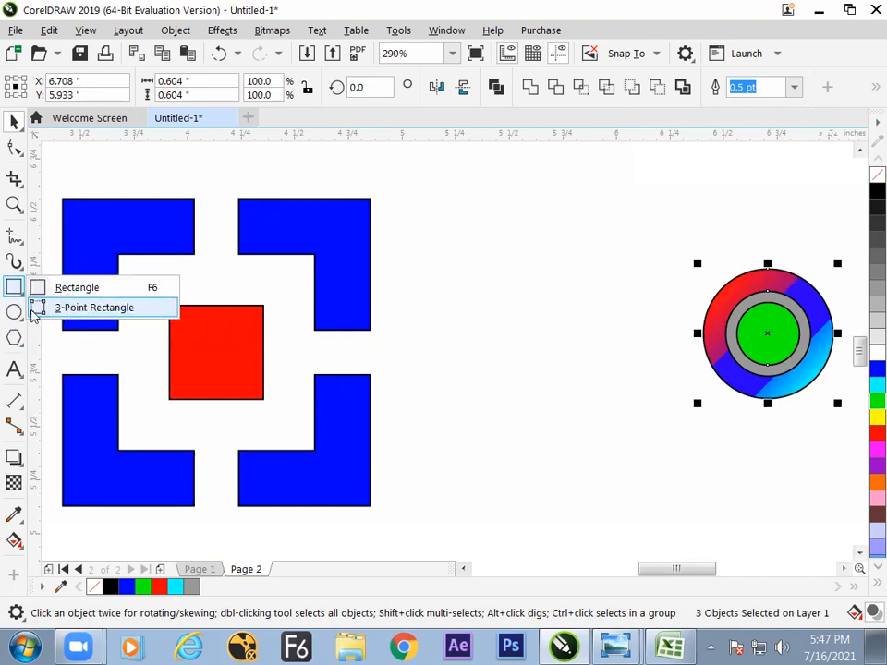
pyautogui.click(19, 316)
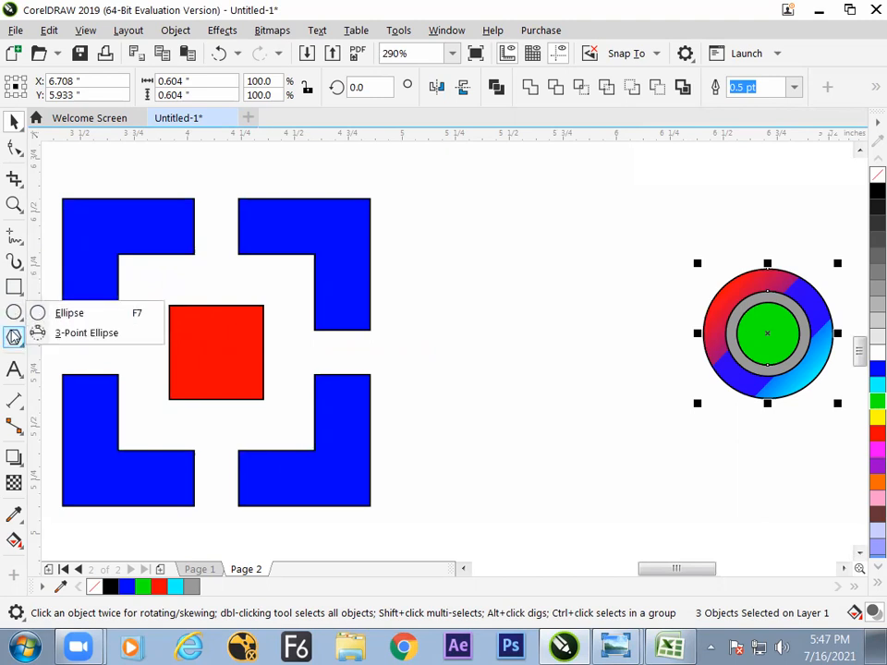
# On a new third page, draw a five-sided polygon about 0.707" wide and 0.672" high with the Polygon tool.
pyautogui.click(15, 337)
pyautogui.click(50, 340)
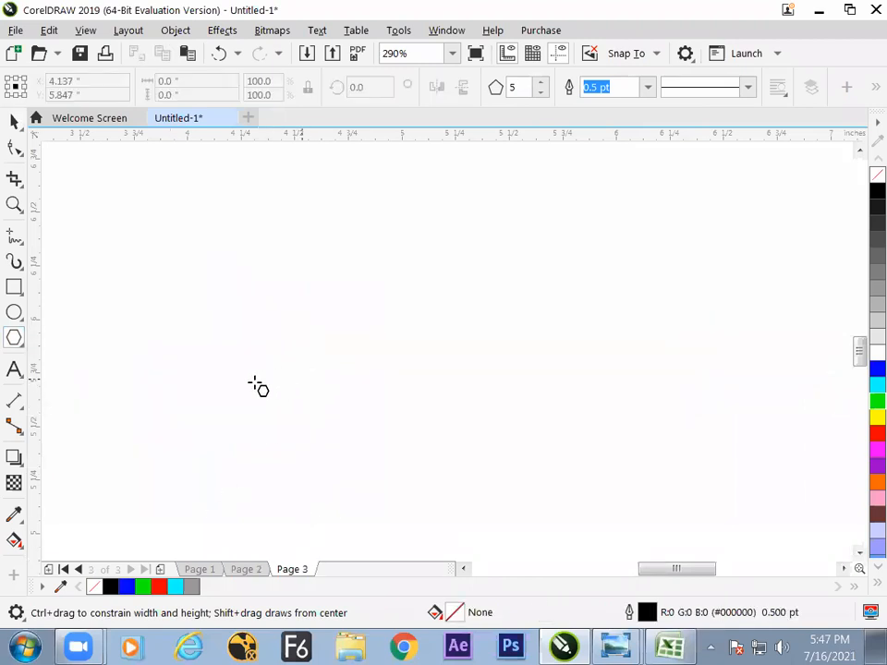
pyautogui.click(16, 338)
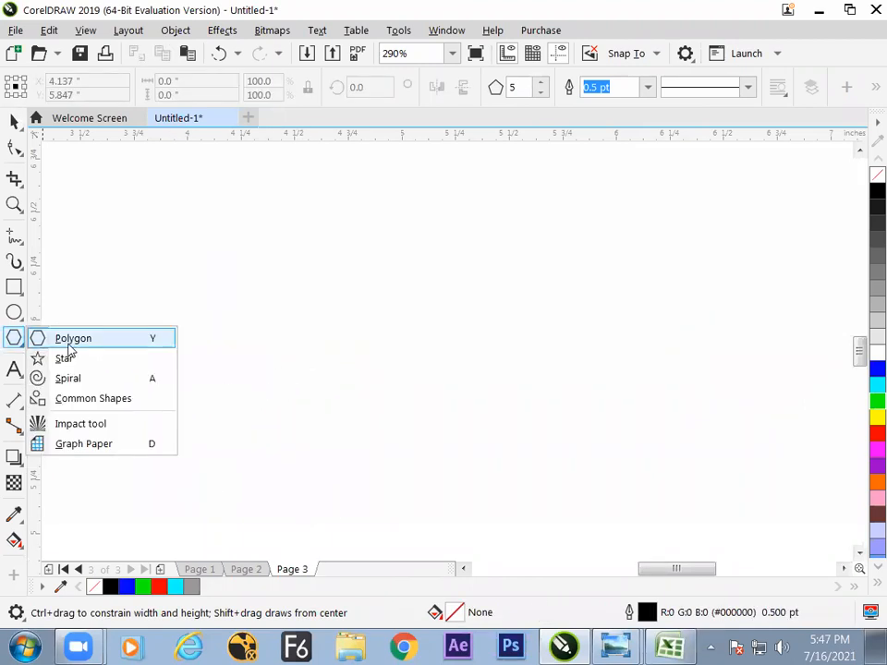
pyautogui.click(68, 345)
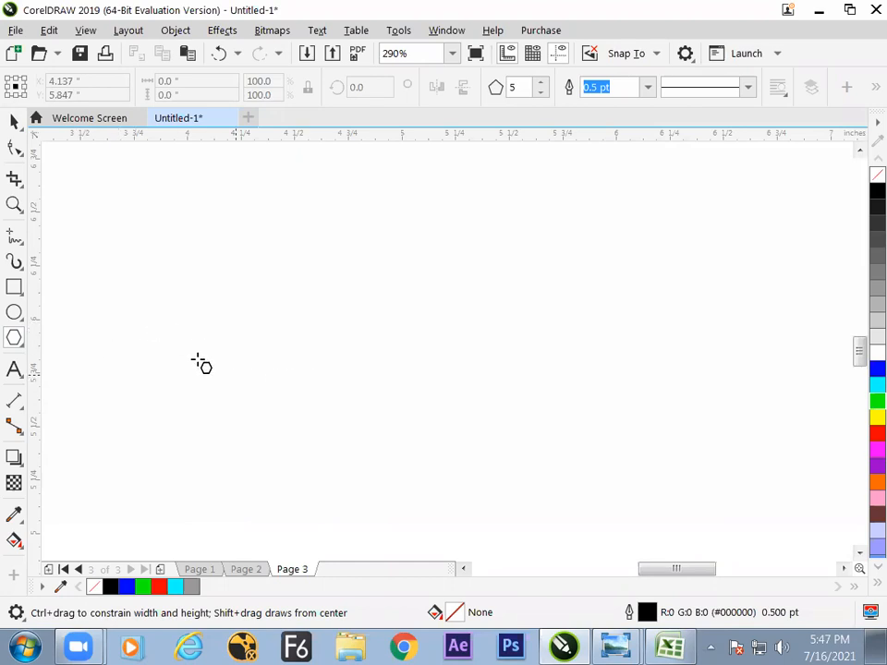
pyautogui.click(16, 338)
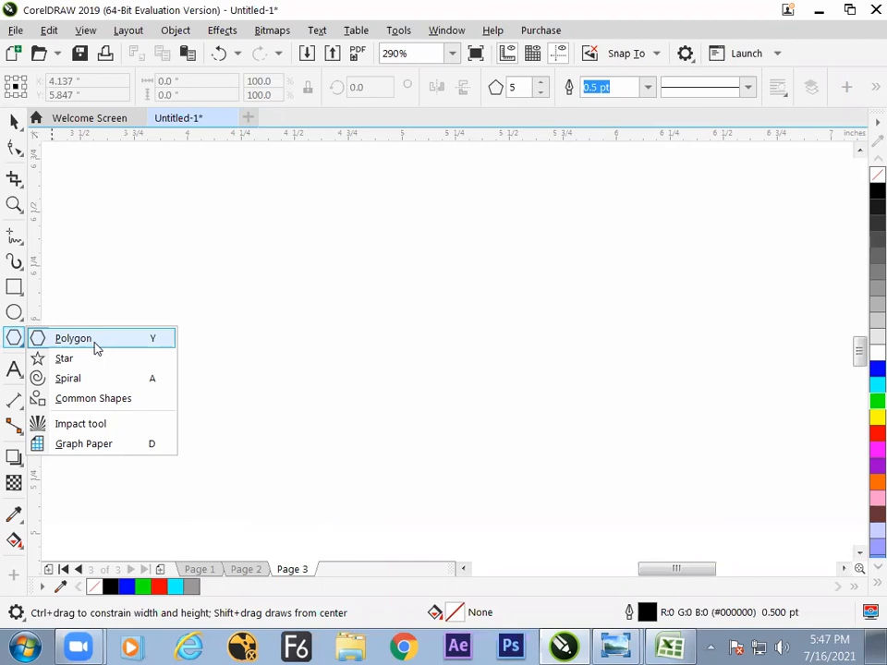
pyautogui.click(74, 339)
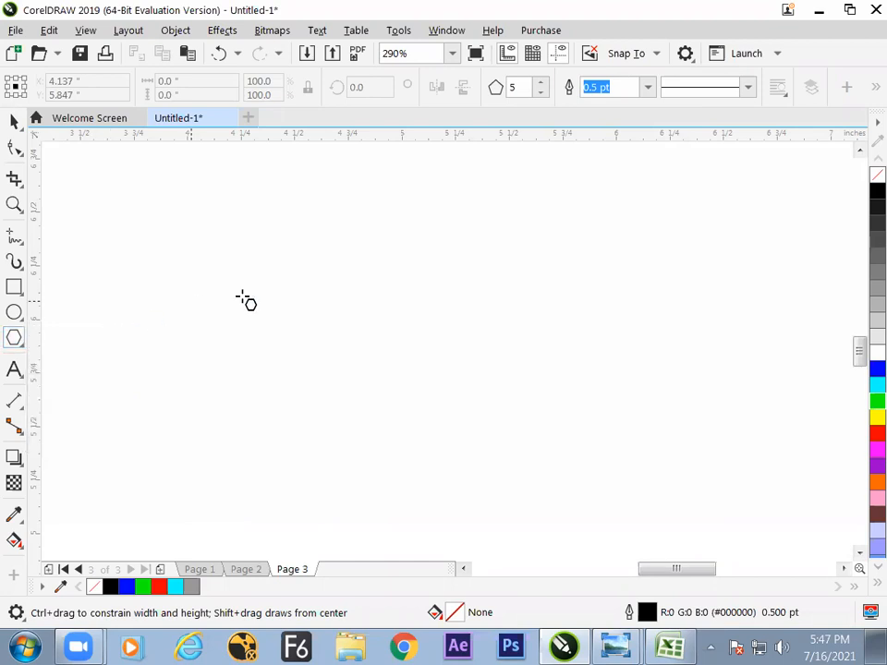
pyautogui.moveTo(282, 301); pyautogui.dragTo(439, 456)
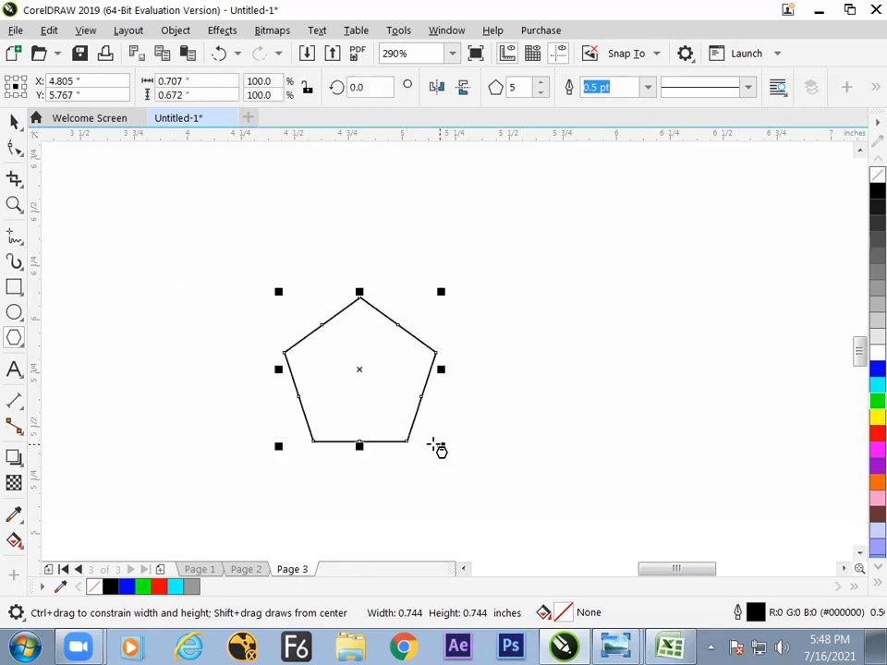
# Move the pentagon up and to the left, and place a duplicate to its right at about X 5.455", Y 6.0".
pyautogui.click(14, 121)
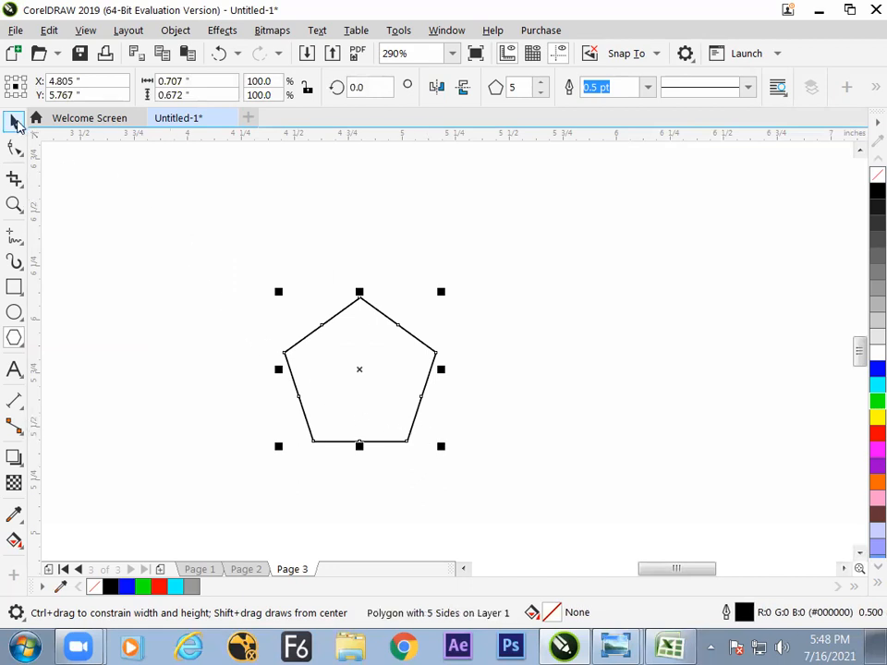
pyautogui.moveTo(404, 381); pyautogui.dragTo(367, 344)
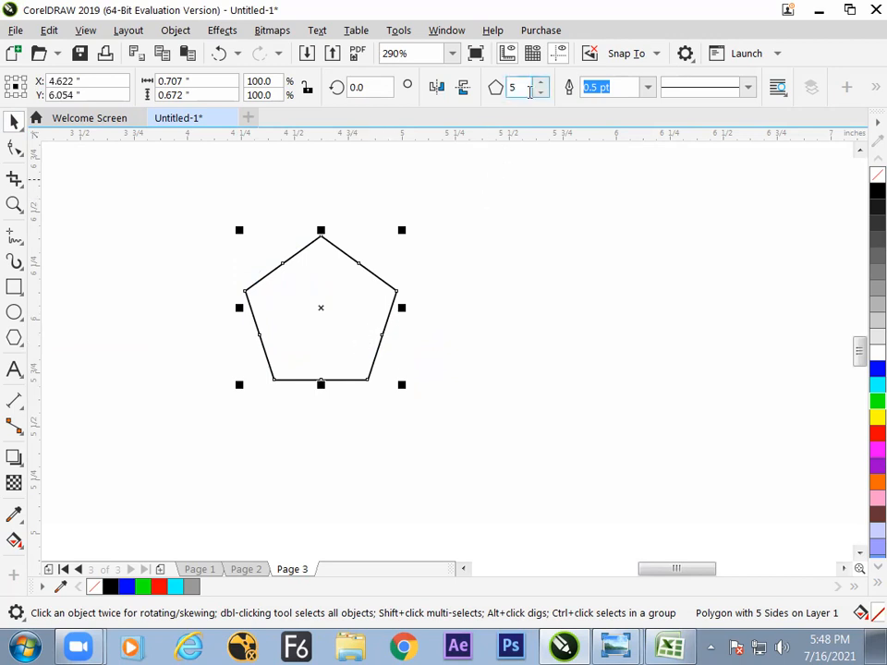
pyautogui.moveTo(356, 294); pyautogui.dragTo(499, 319)
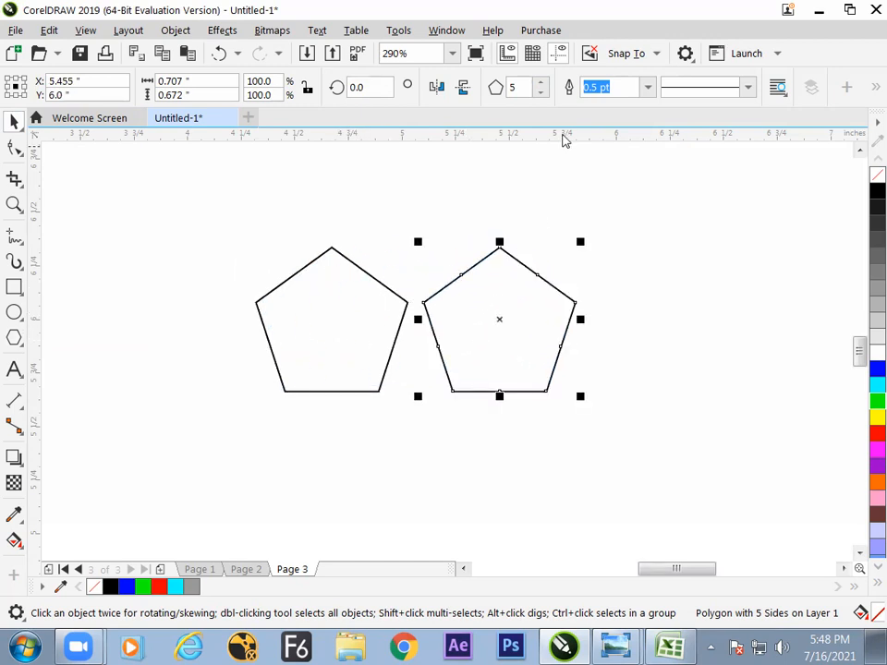
# Set the duplicate pentagon to six sides and place a copy of that hexagon to its right at about X 6.141".
pyautogui.click(541, 83)
pyautogui.click(541, 84)
pyautogui.click(541, 92)
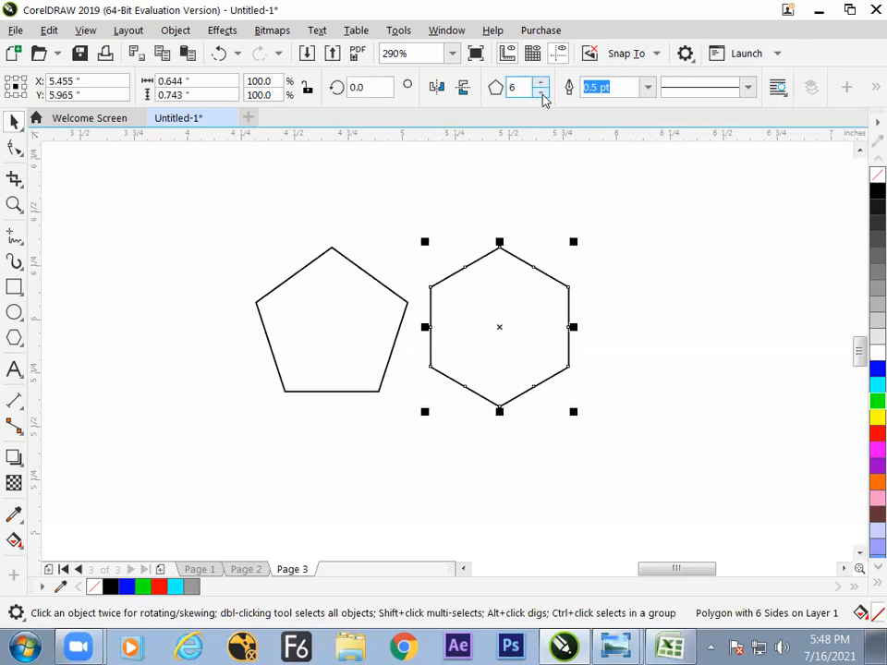
pyautogui.click(570, 262)
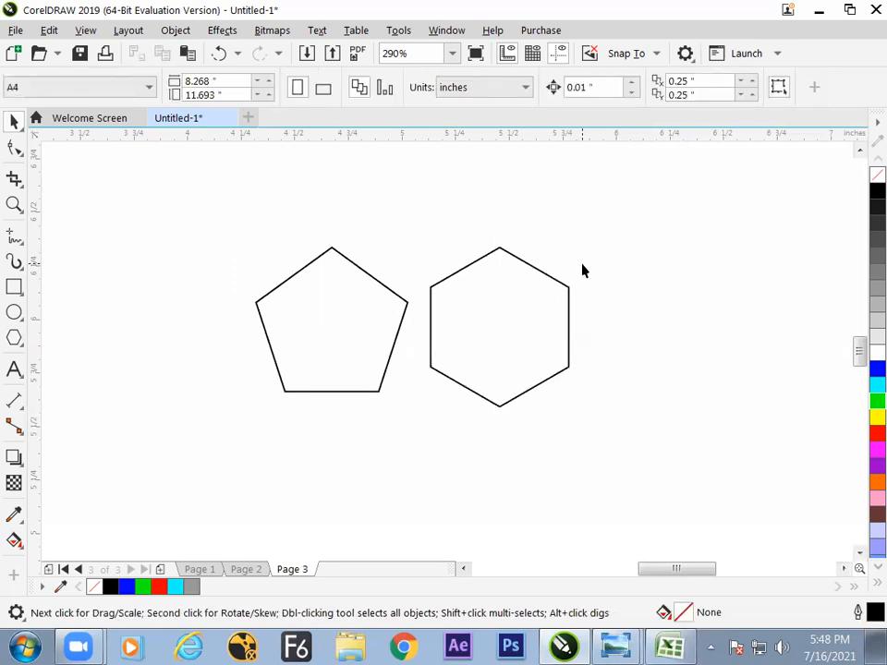
pyautogui.click(545, 305)
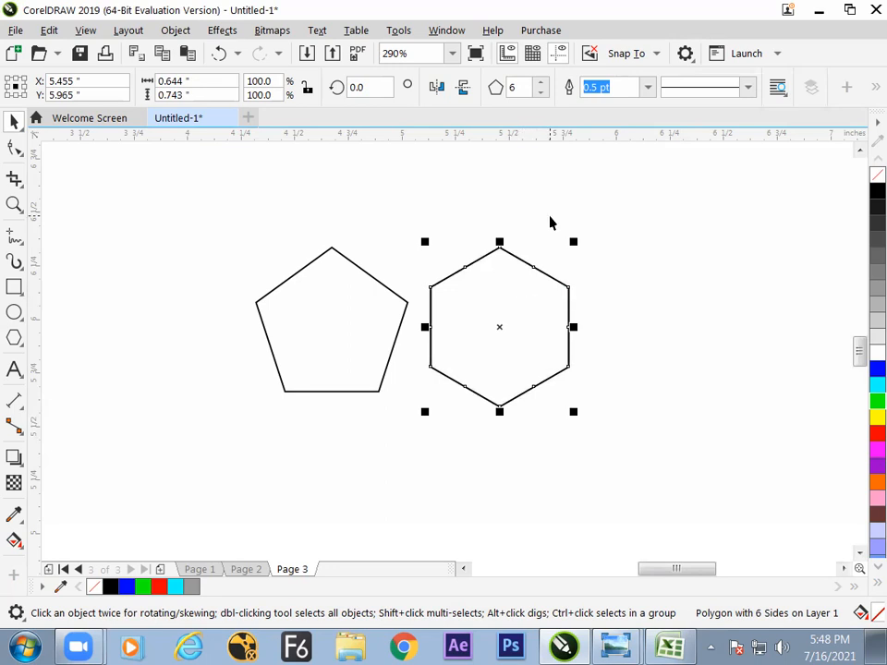
pyautogui.moveTo(518, 338); pyautogui.dragTo(654, 332)
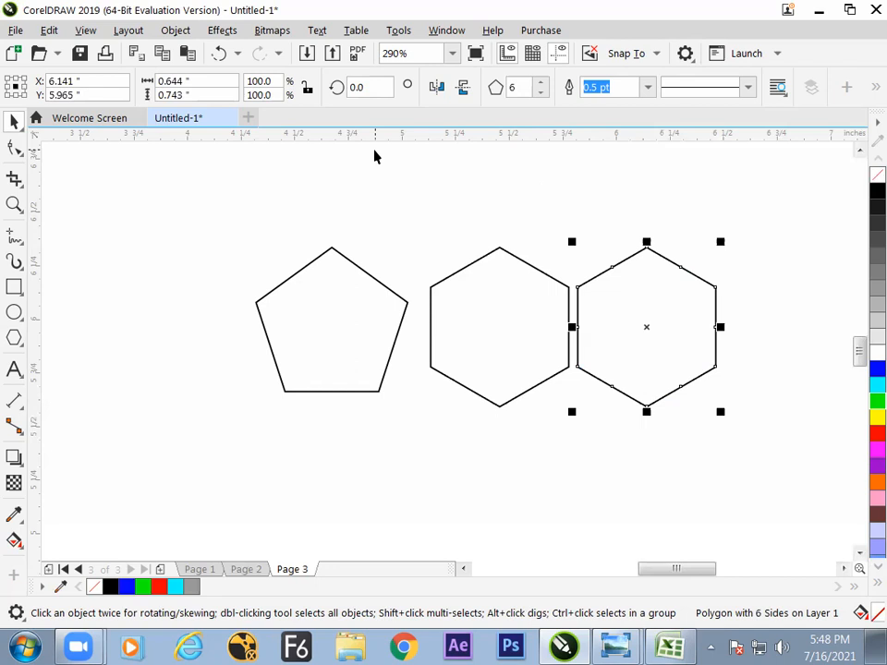
pyautogui.click(553, 435)
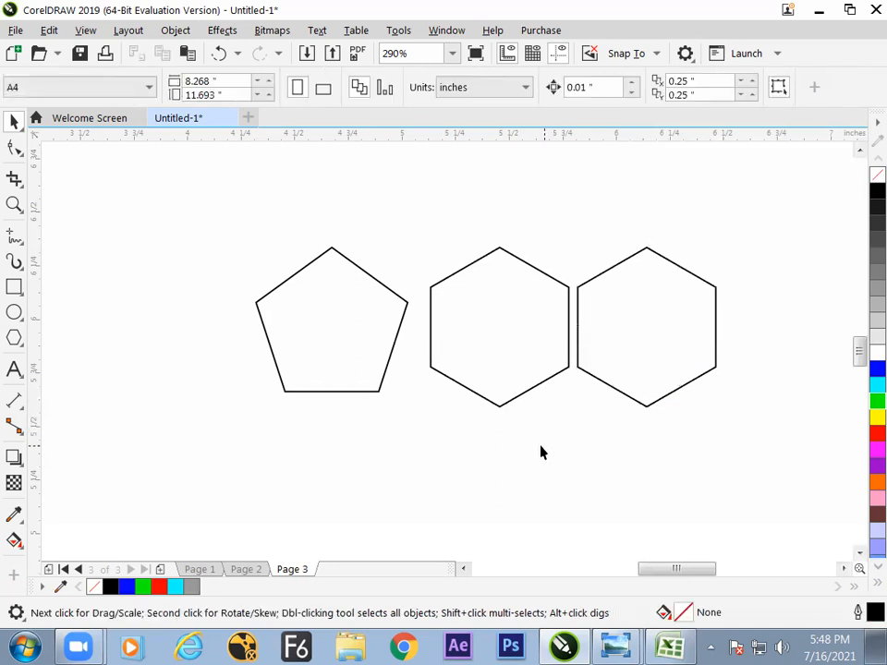
pyautogui.click(392, 340)
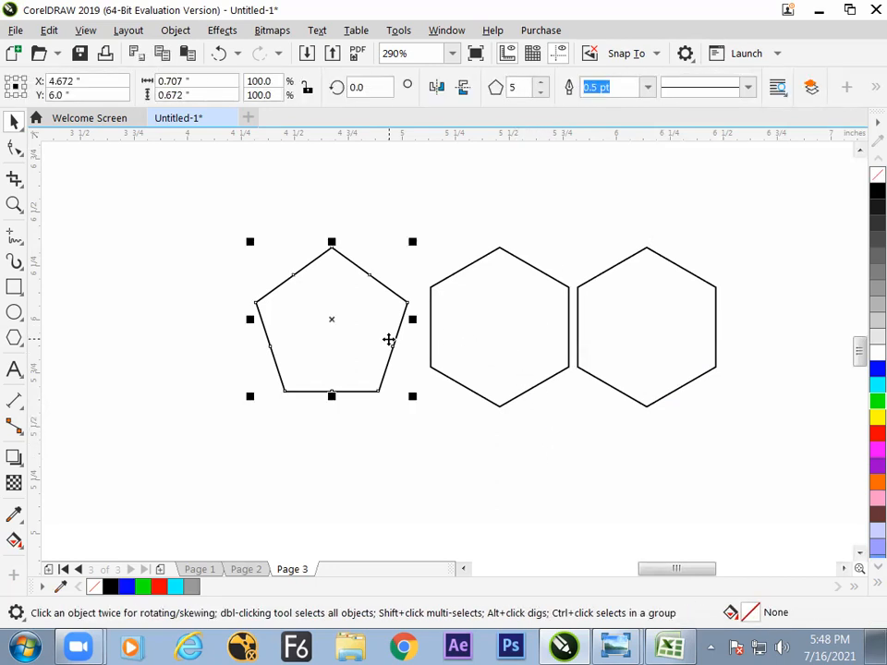
# Switch to Excel, enter Y in cell D11 and POLYGON in cell C11, and return to CorelDRAW.
pyautogui.hotkey('alt', 'Tab')
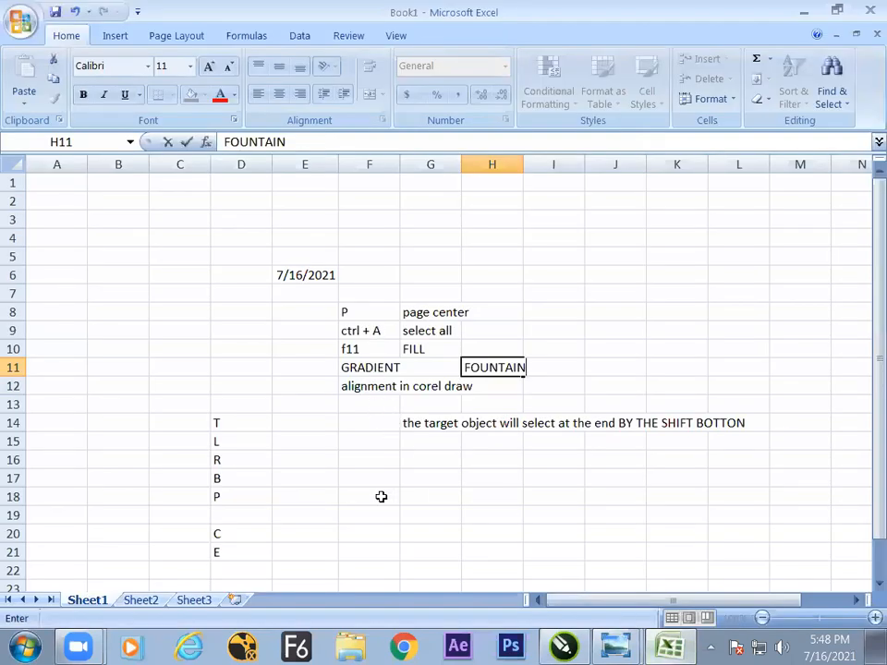
pyautogui.click(232, 371)
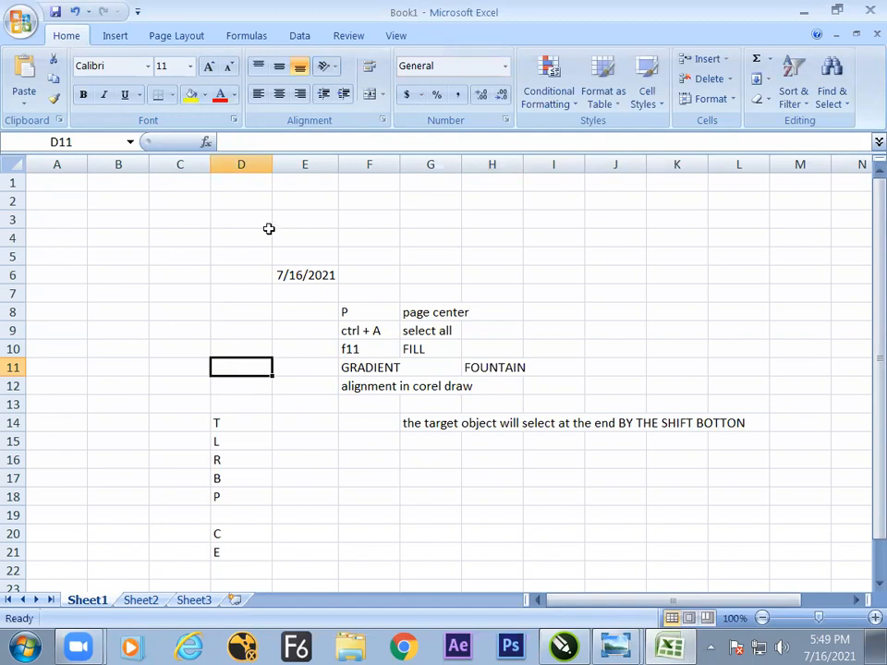
pyautogui.write('Y')
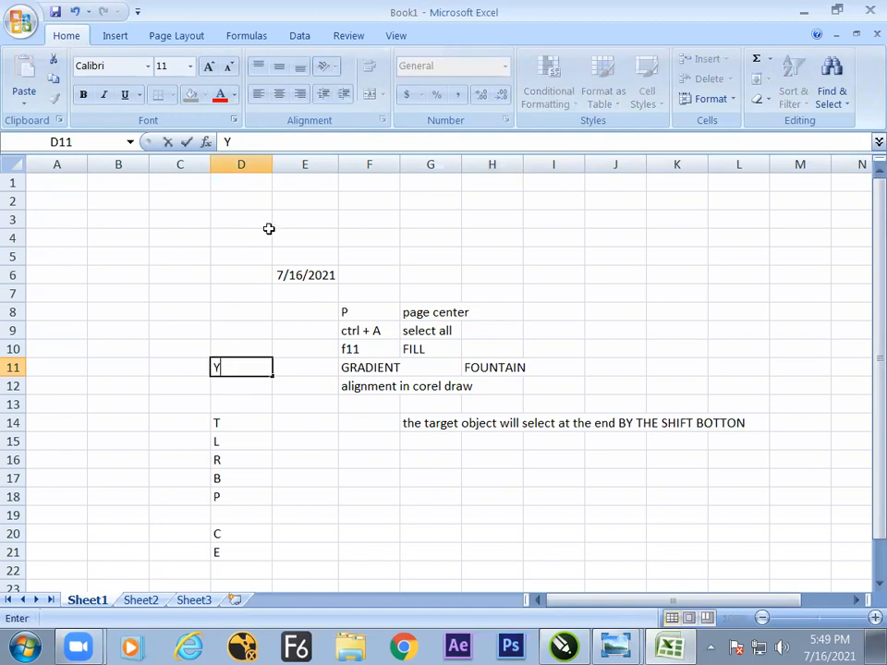
pyautogui.click(177, 366)
pyautogui.write('POLY')
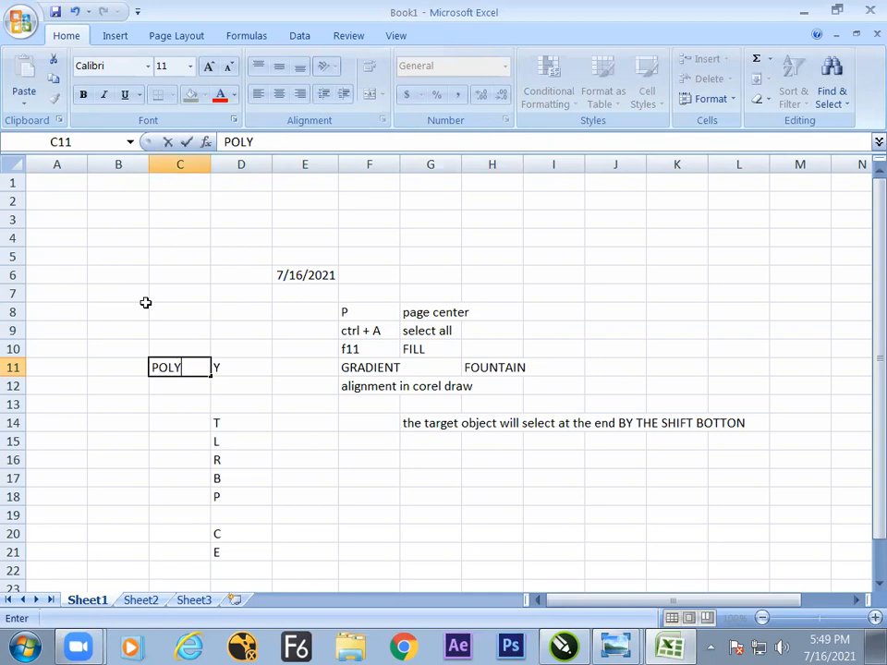
pyautogui.write('GON')
pyautogui.click(483, 458)
pyautogui.hotkey('alt', 'Tab')
# Try ten sides on the rightmost hexagon and set it back to six sides.
pyautogui.click(470, 475)
pyautogui.click(338, 364)
pyautogui.click(502, 370)
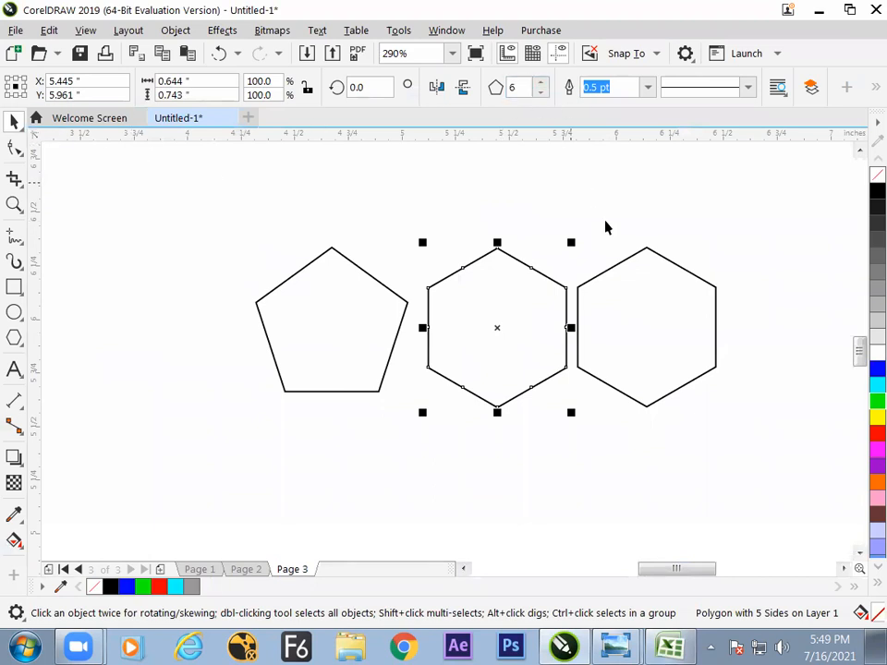
pyautogui.click(627, 277)
pyautogui.doubleClick(528, 86)
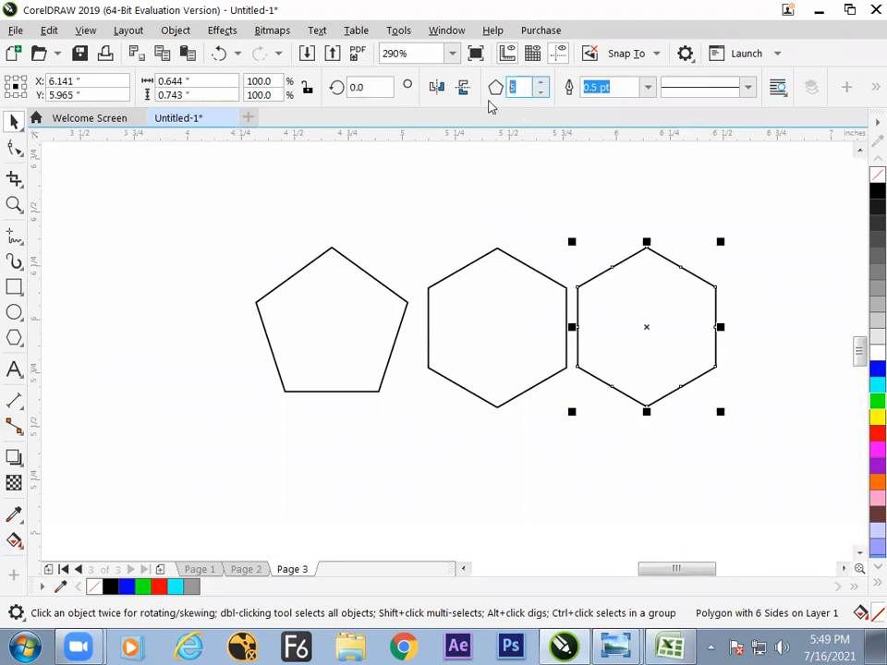
pyautogui.write('1')
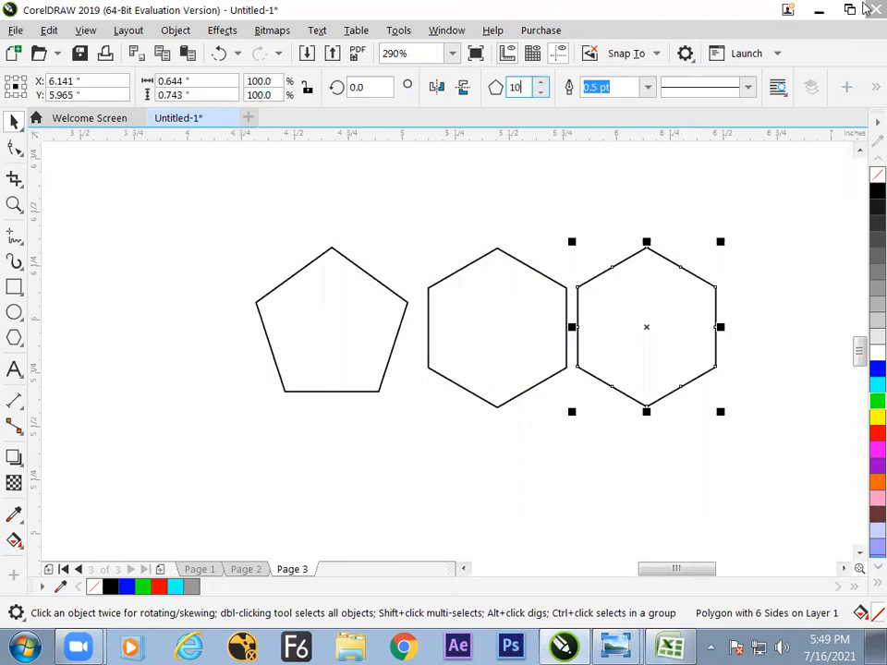
pyautogui.write('0')
pyautogui.press('Return')
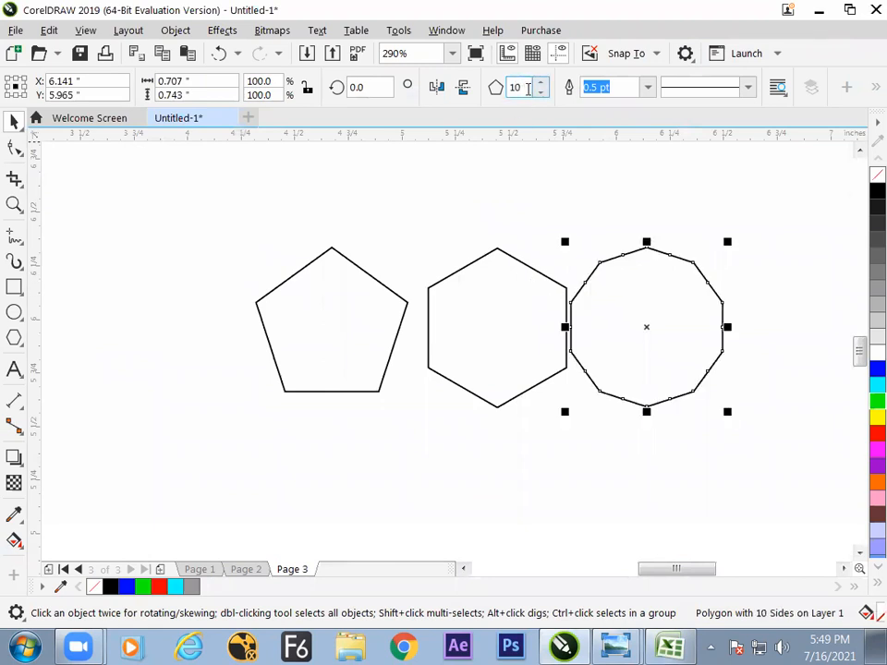
pyautogui.write('6')
pyautogui.press('Return')
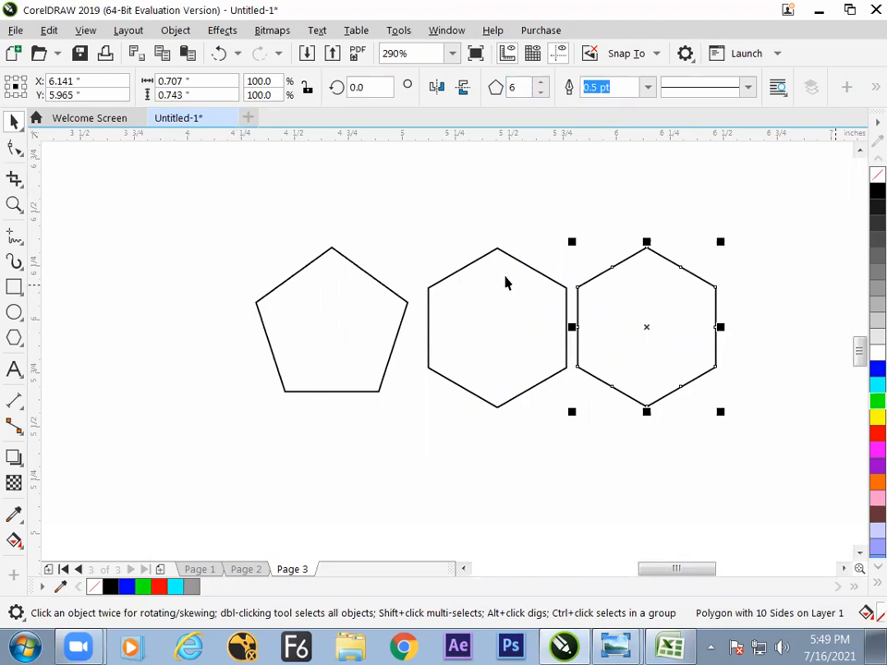
# Select the middle hexagon and nudge it slightly down to Y 5.951".
pyautogui.click(544, 259)
pyautogui.click(543, 325)
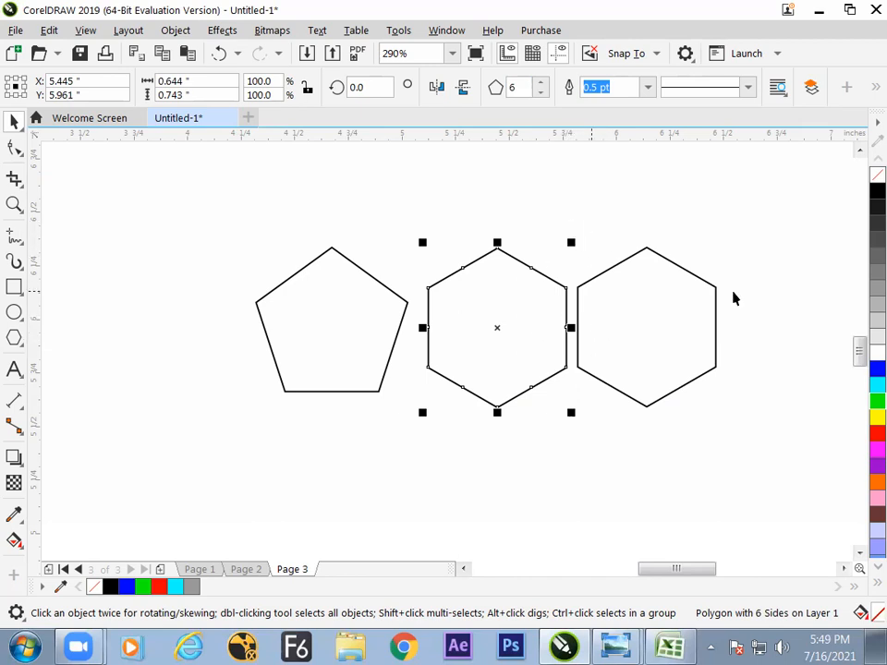
pyautogui.press('Up')
pyautogui.press('Up')
pyautogui.press('Down')
pyautogui.press('Down')
pyautogui.press('Down')
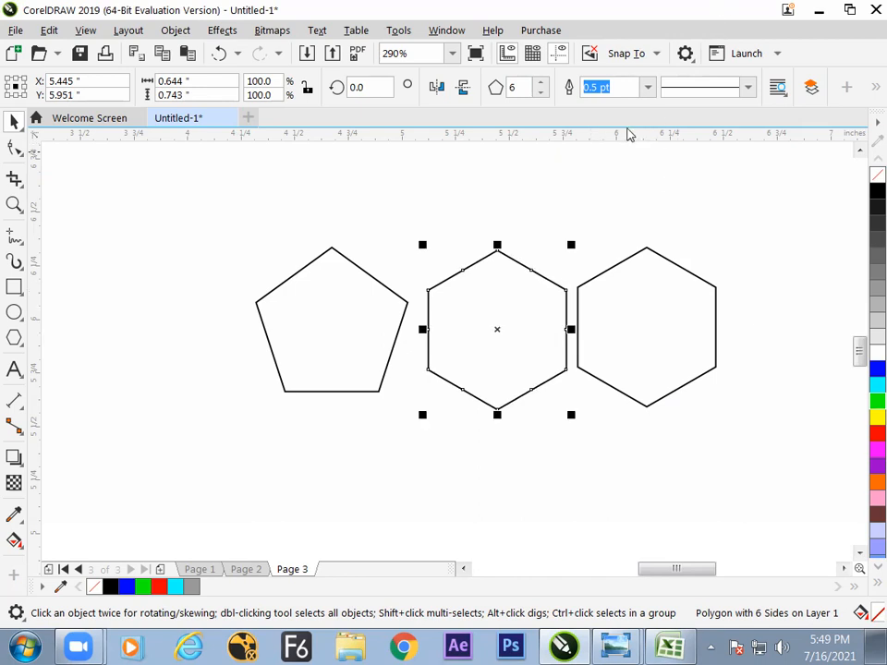
# Cycle the middle polygon's side count up to nine and down to three, finishing at four sides.
pyautogui.doubleClick(514, 87)
pyautogui.write('7')
pyautogui.press('Up')
pyautogui.press('Up')
pyautogui.press('Up')
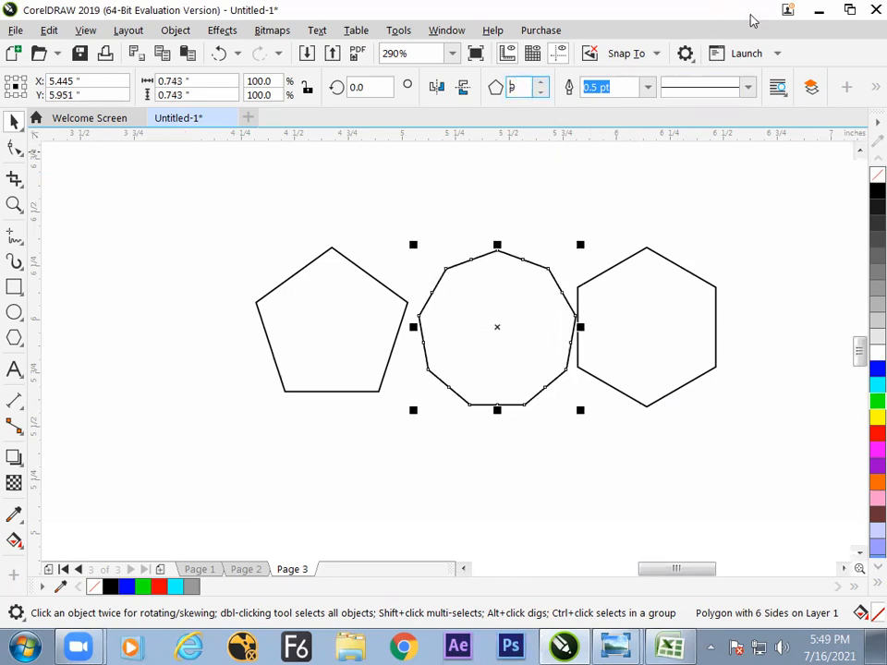
pyautogui.press('Down')
pyautogui.press('Down')
pyautogui.press('Down')
pyautogui.press('Down')
pyautogui.press('Down')
pyautogui.press('Down')
pyautogui.press('Down')
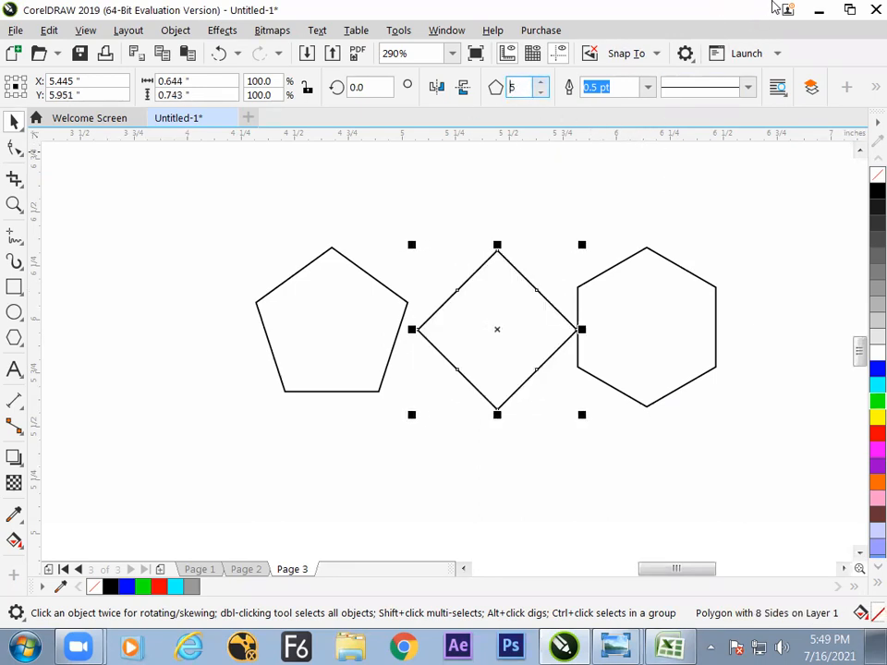
pyautogui.press('Up')
pyautogui.press('Up')
pyautogui.press('Up')
pyautogui.press('Up')
pyautogui.press('Up')
pyautogui.press('Down')
pyautogui.press('Down')
pyautogui.press('Down')
pyautogui.press('Down')
pyautogui.press('Down')
pyautogui.press('Up')
pyautogui.press('Up')
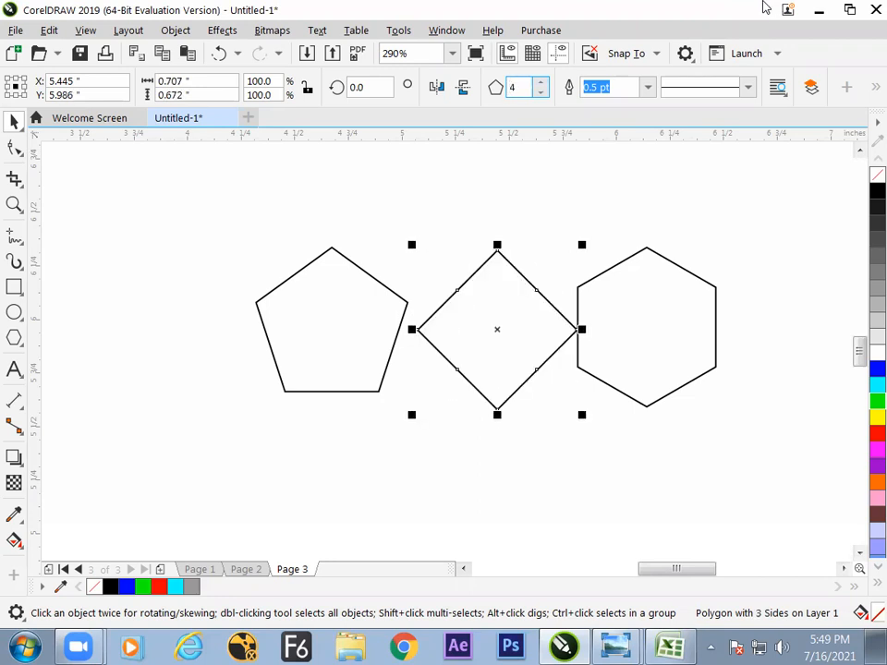
pyautogui.press('Down')
pyautogui.doubleClick(767, 8)
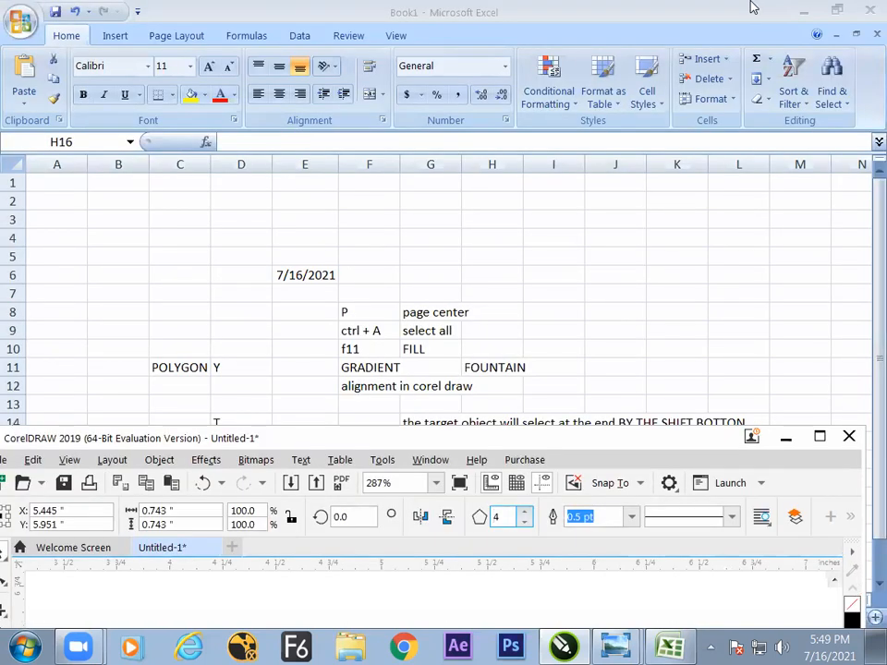
pyautogui.click(819, 437)
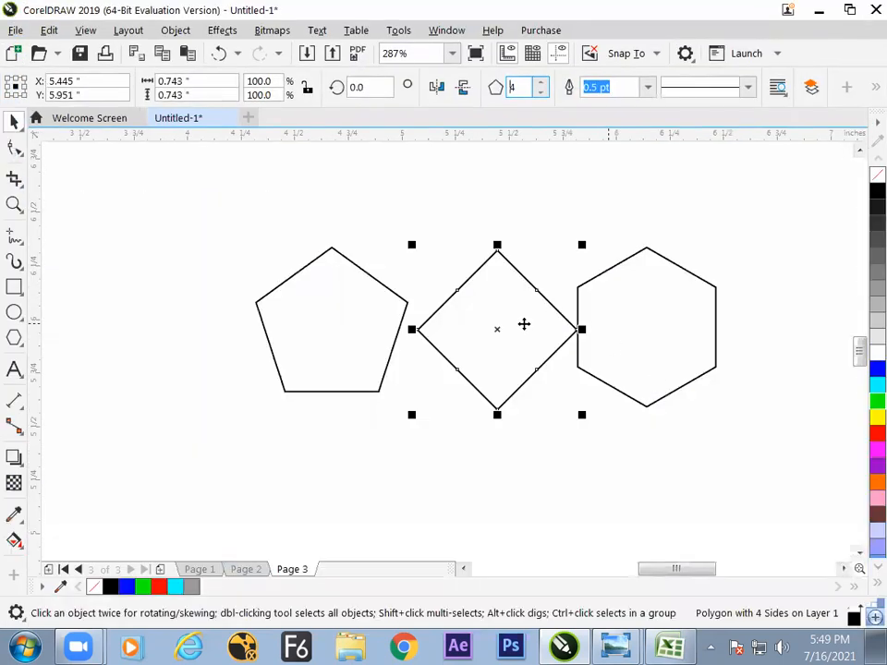
# Move the six-sided polygon right, away from the diamond, to about X 6.231", Y 5.957", and select the diamond.
pyautogui.click(418, 394)
pyautogui.click(475, 363)
pyautogui.moveTo(610, 345); pyautogui.dragTo(629, 346)
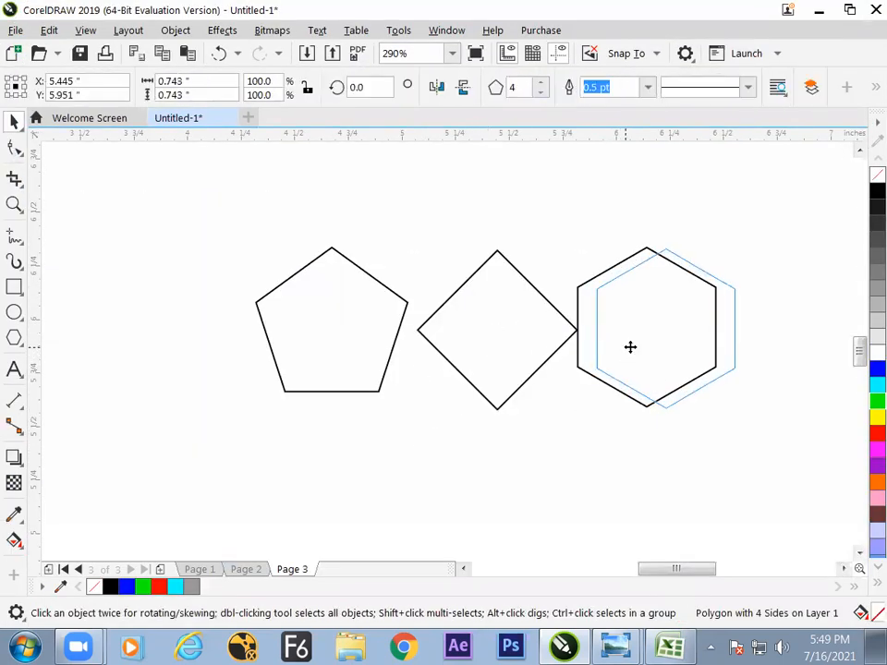
pyautogui.press('Return')
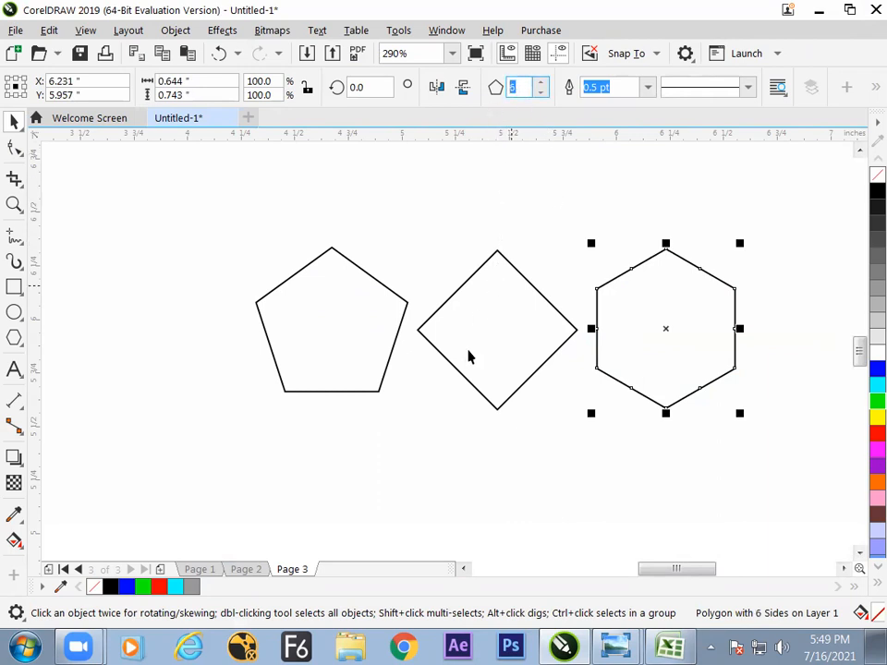
pyautogui.click(475, 421)
pyautogui.click(484, 395)
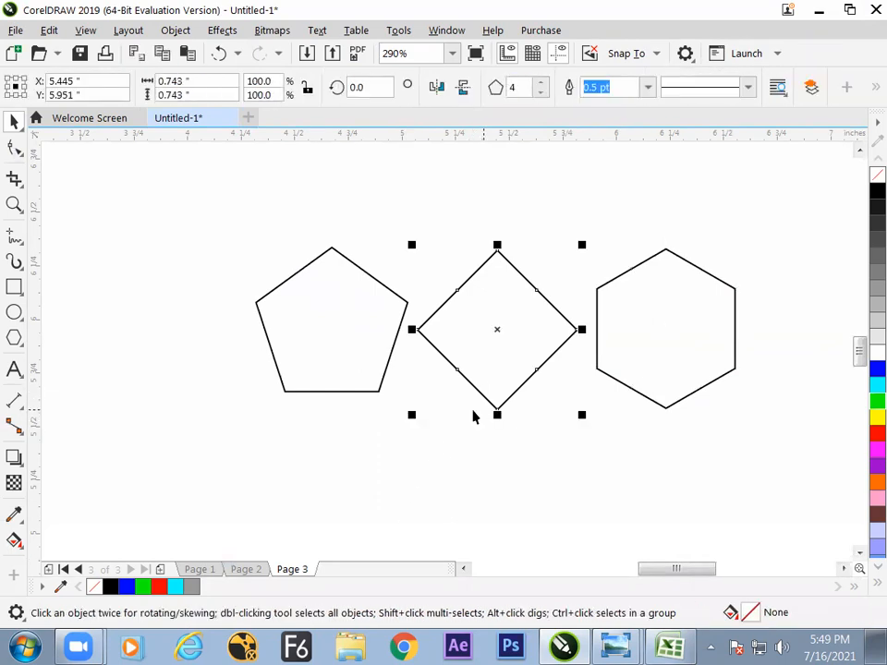
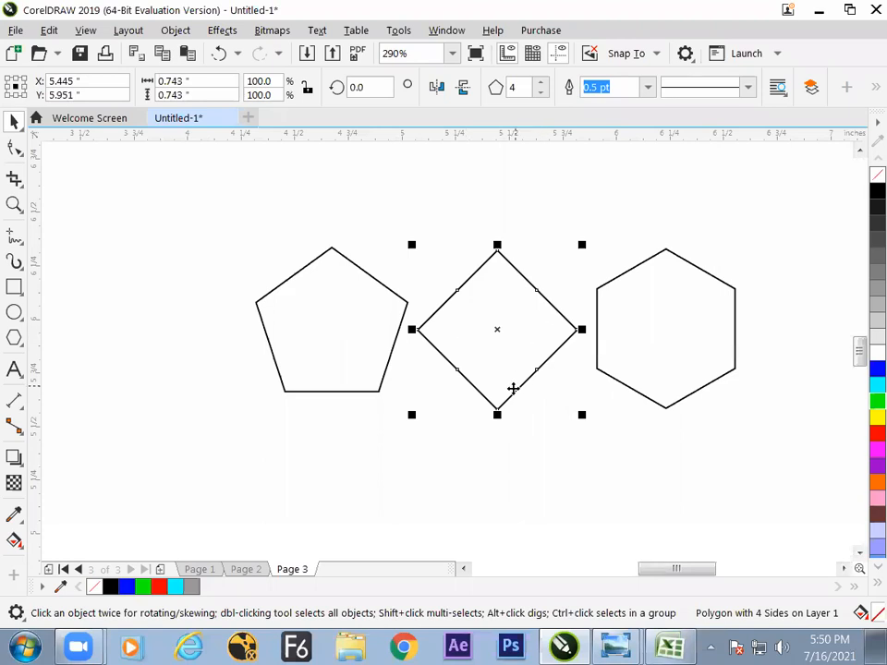
# Set the middle diamond's number of sides to six.
pyautogui.click(560, 459)
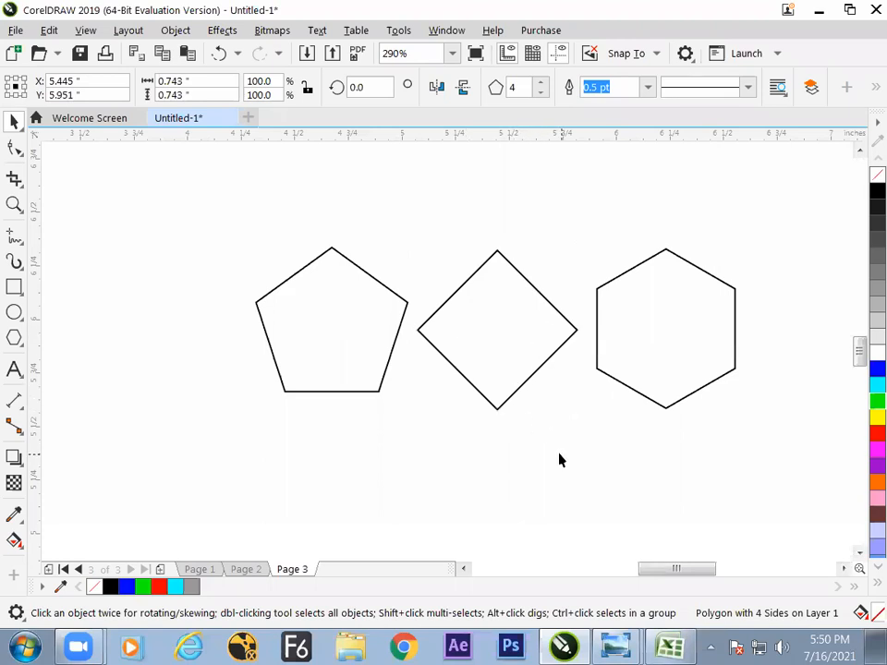
pyautogui.click(500, 333)
pyautogui.moveTo(523, 90); pyautogui.dragTo(473, 100)
pyautogui.press('Up')
pyautogui.press('Up')
pyautogui.press('Up')
pyautogui.press('Down')
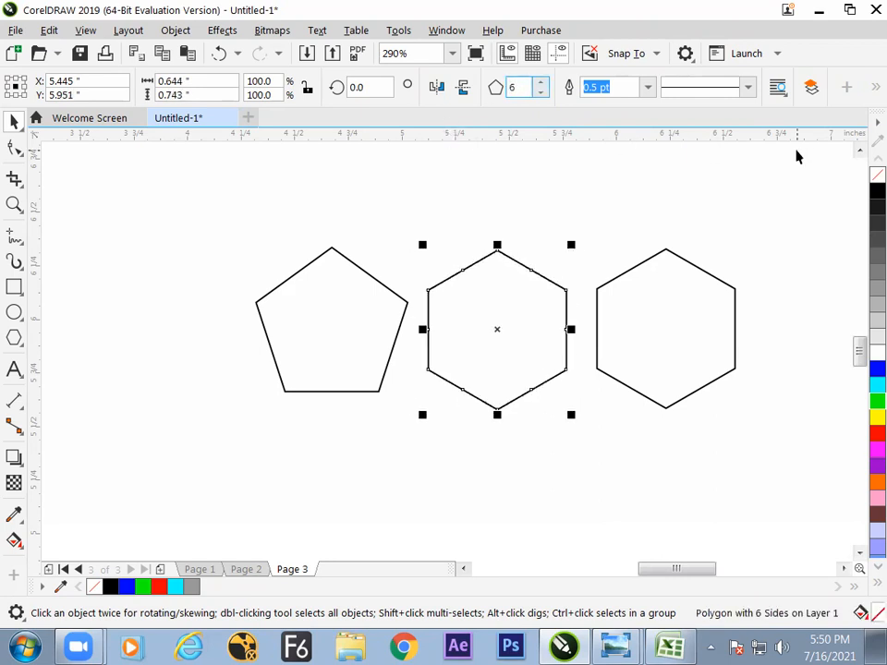
# Try pulling an edge midpoint node of the middle hexagon inward to shape a six-pointed star, and undo it.
pyautogui.click(568, 281)
pyautogui.click(514, 358)
pyautogui.click(14, 149)
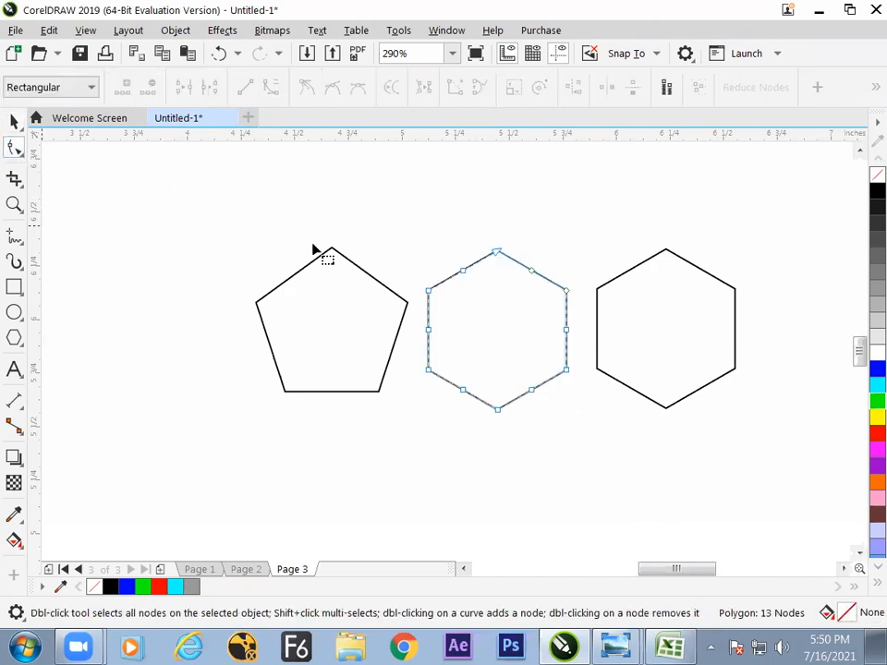
pyautogui.moveTo(467, 276); pyautogui.dragTo(482, 304)
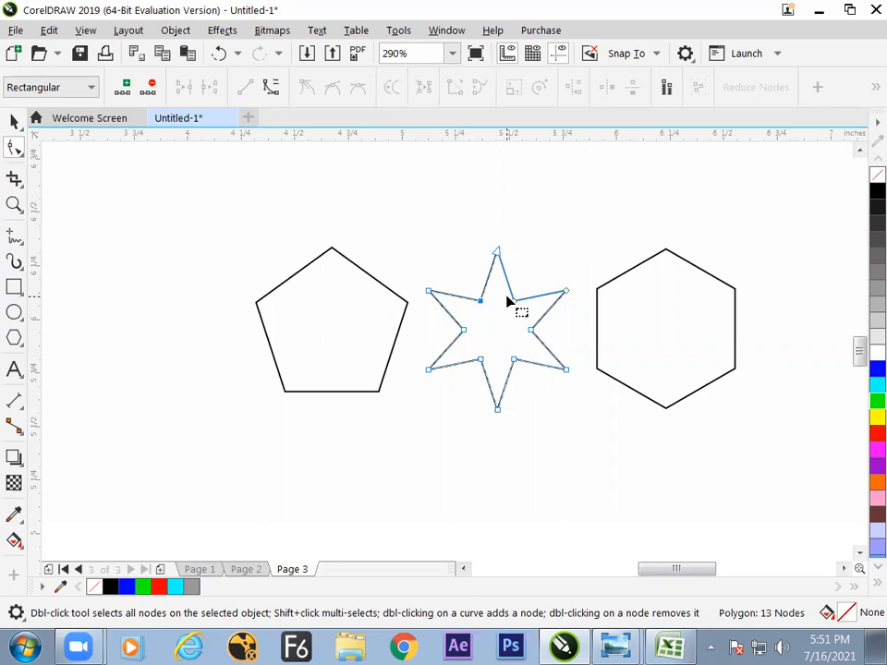
pyautogui.hotkey('ctrl', 'z')
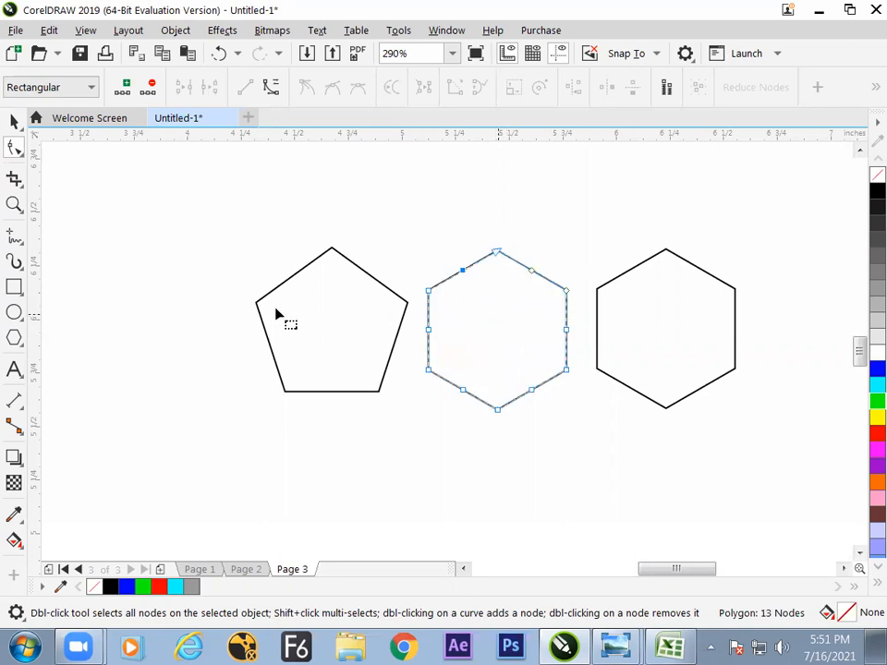
pyautogui.click(14, 121)
pyautogui.click(89, 200)
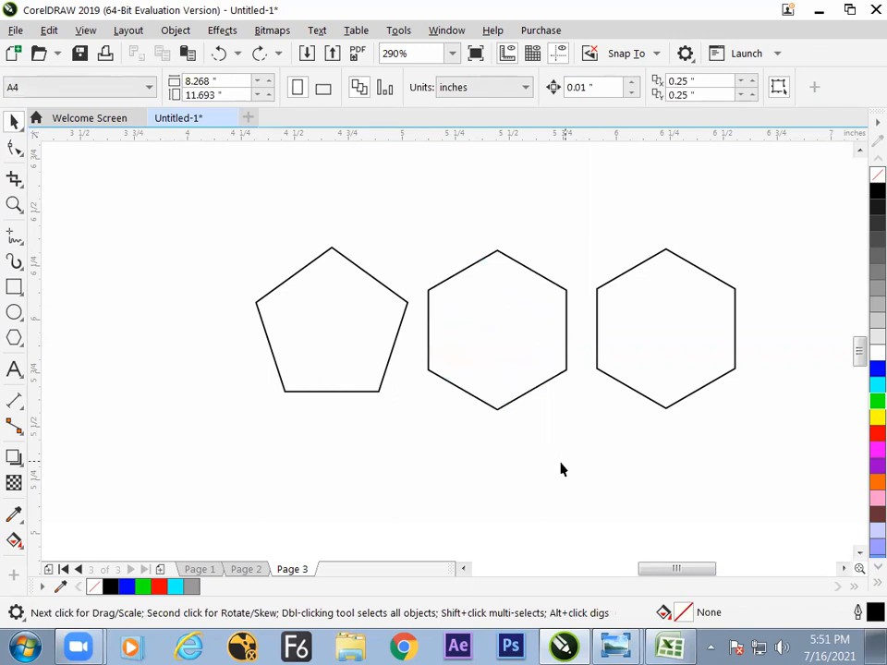
# Pull the middle hexagon's upper-left edge node inward as a copy, leaving a six-pointed star inside the original hexagon.
pyautogui.click(525, 388)
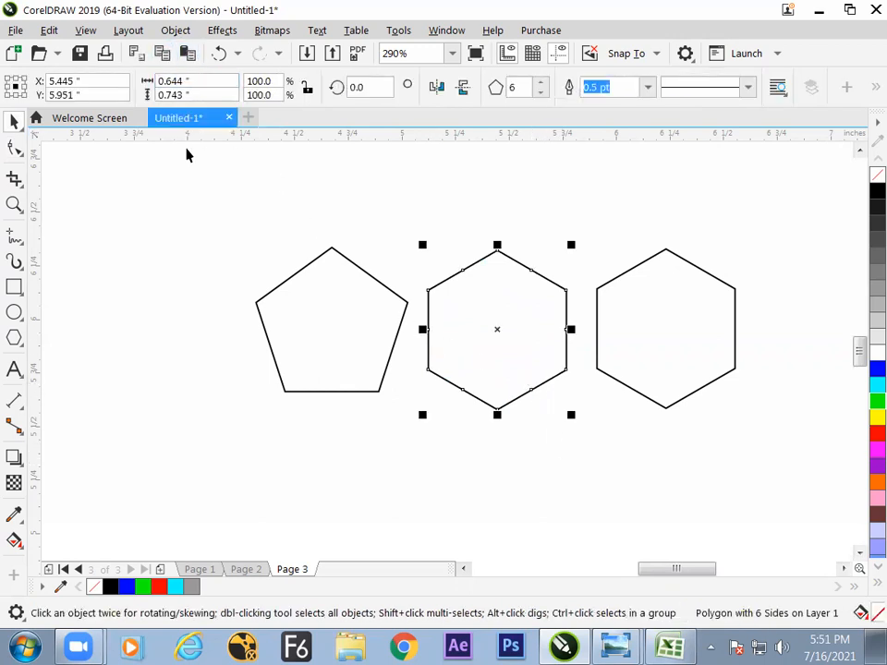
pyautogui.click(14, 147)
pyautogui.moveTo(467, 276); pyautogui.dragTo(484, 311)
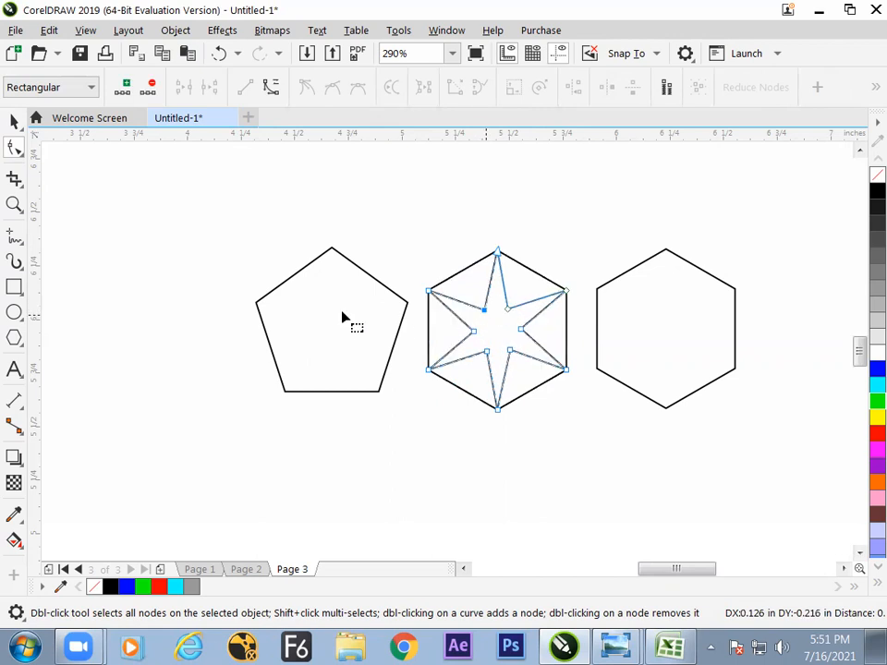
pyautogui.click(14, 121)
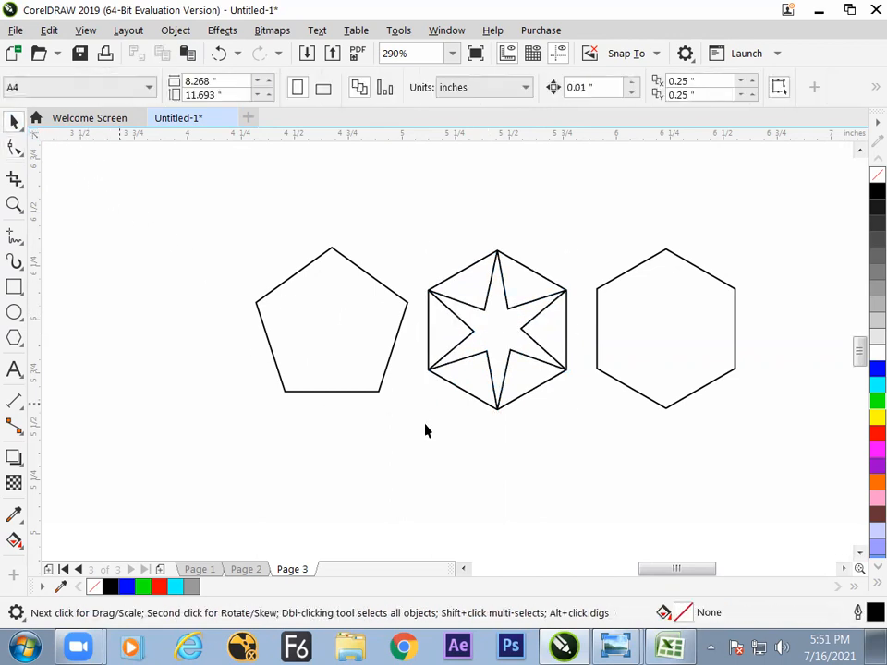
# Try a red fill on the middle hexagon around the star and change it to white.
pyautogui.click(534, 390)
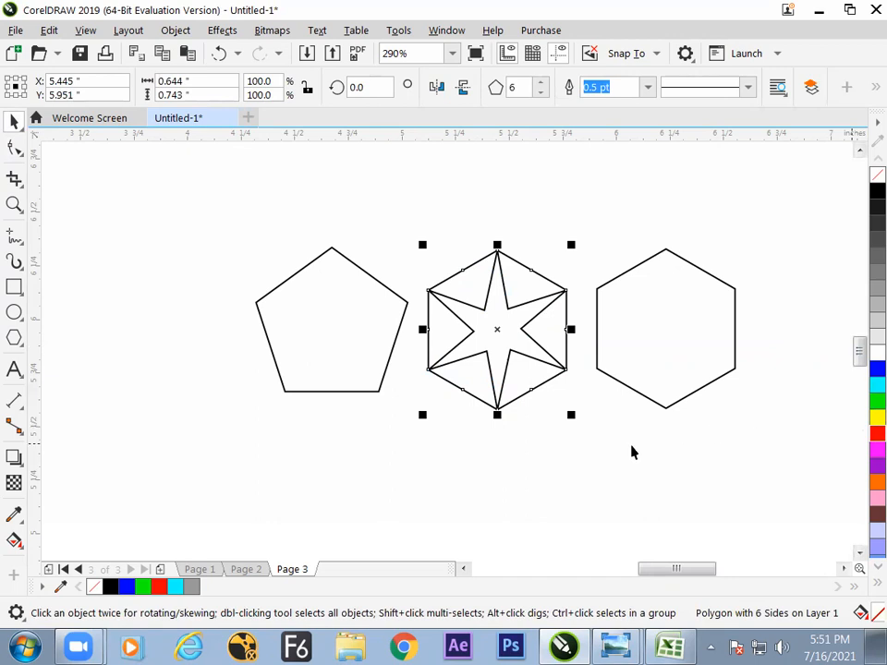
pyautogui.moveTo(878, 432); pyautogui.dragTo(544, 362)
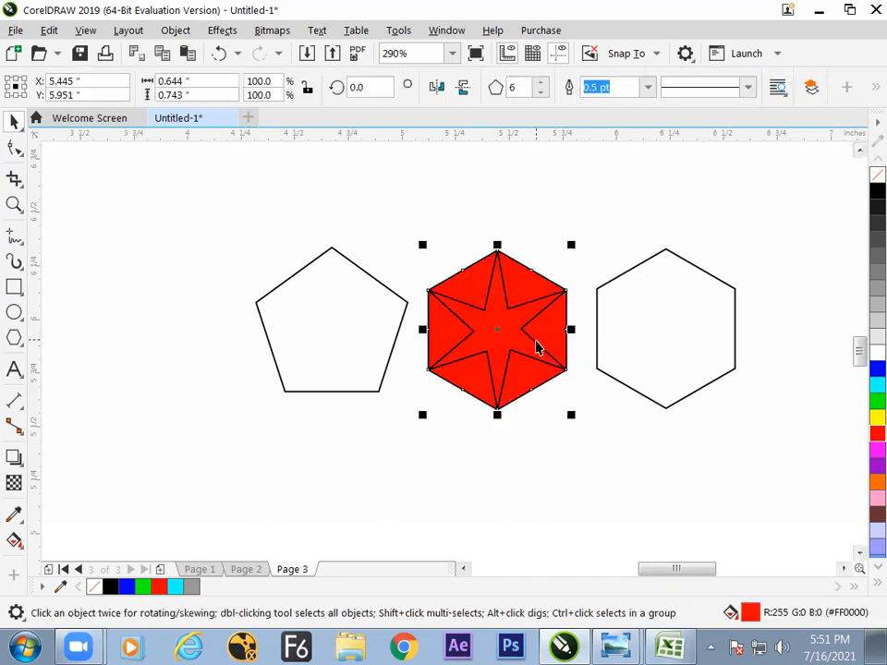
pyautogui.click(875, 354)
pyautogui.click(560, 419)
# Fill the six-pointed star green and the middle hexagon behind it red.
pyautogui.click(536, 370)
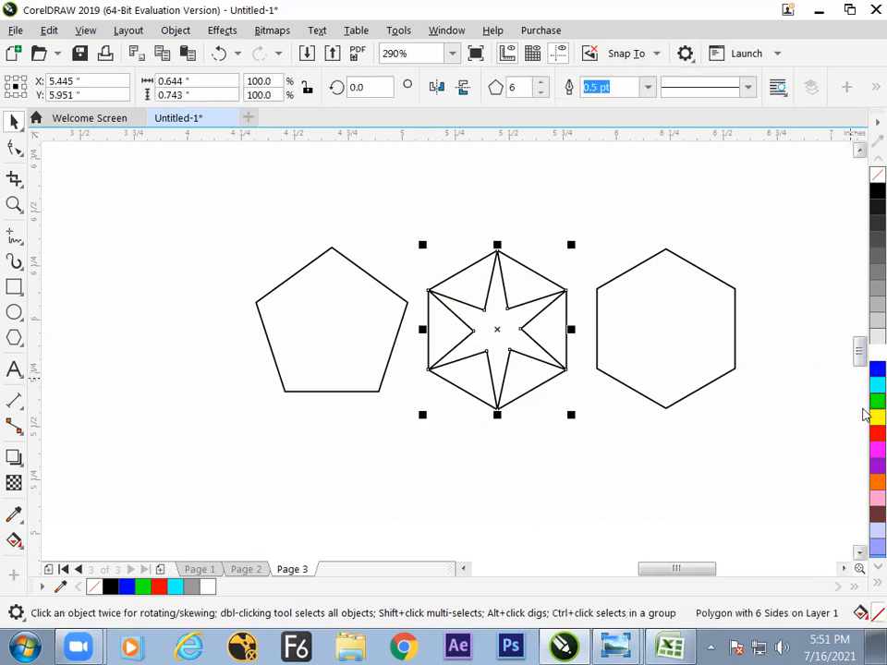
pyautogui.click(875, 407)
pyautogui.click(547, 390)
pyautogui.click(546, 384)
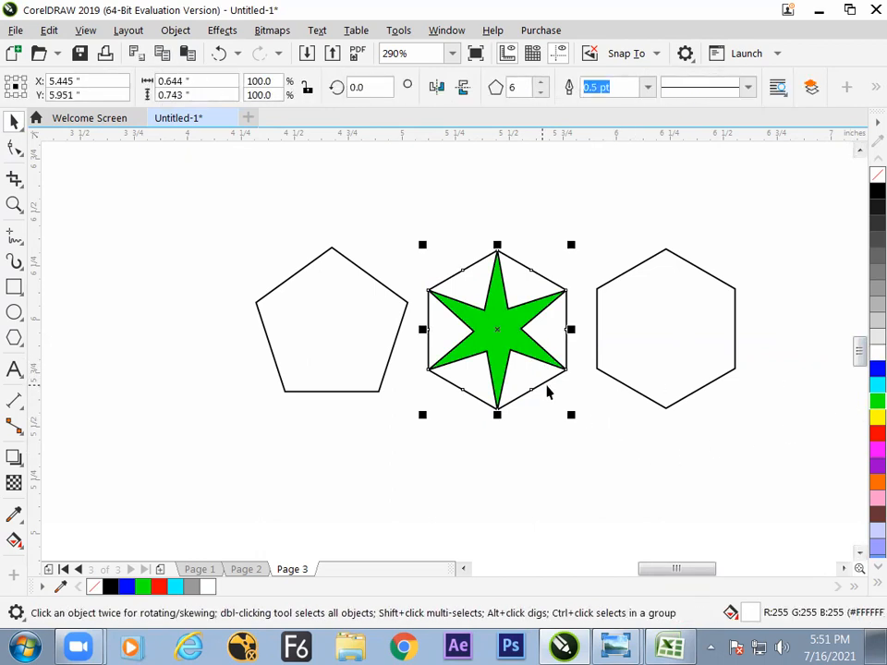
pyautogui.click(876, 432)
pyautogui.click(599, 463)
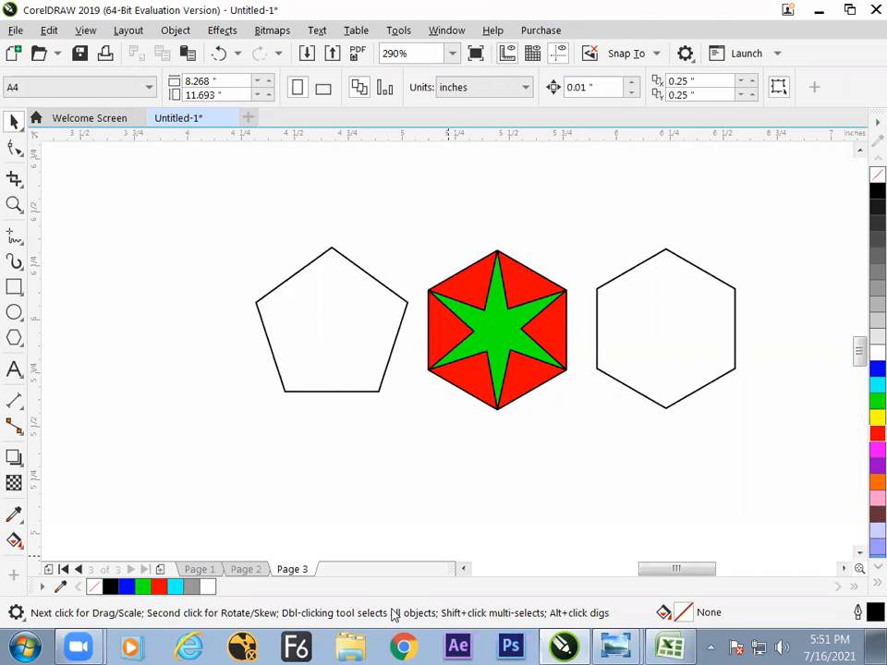
# On a new Page 4, draw a three-sided polygon about 0.364" wide and 0.315" high with the Polygon tool.
pyautogui.click(486, 476)
pyautogui.click(15, 337)
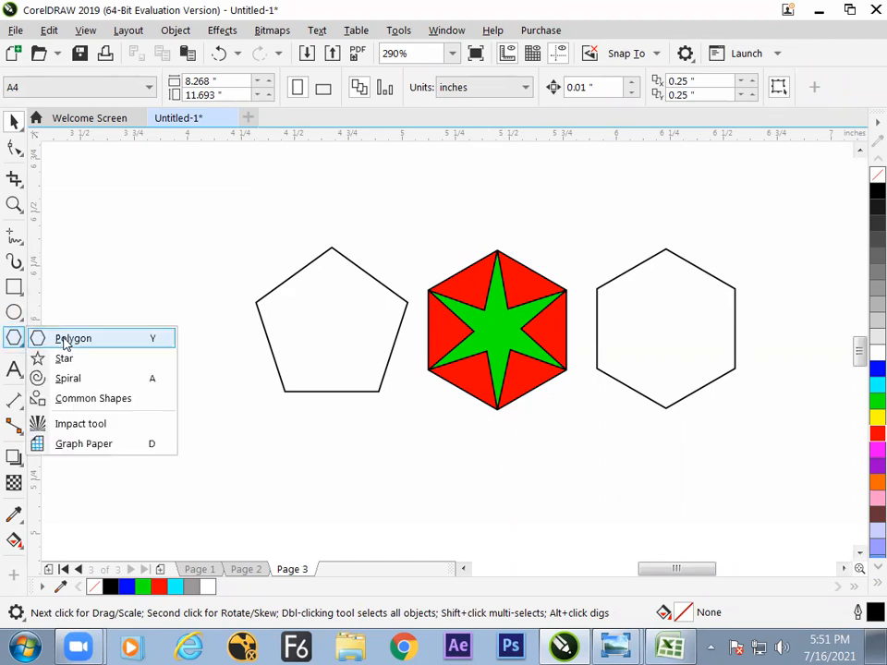
pyautogui.click(70, 339)
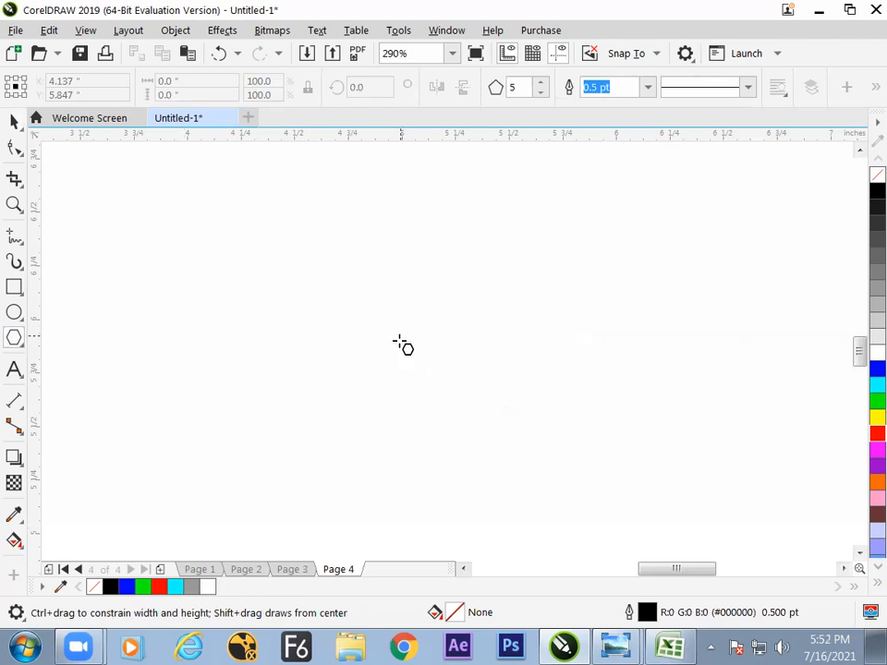
pyautogui.doubleClick(515, 87)
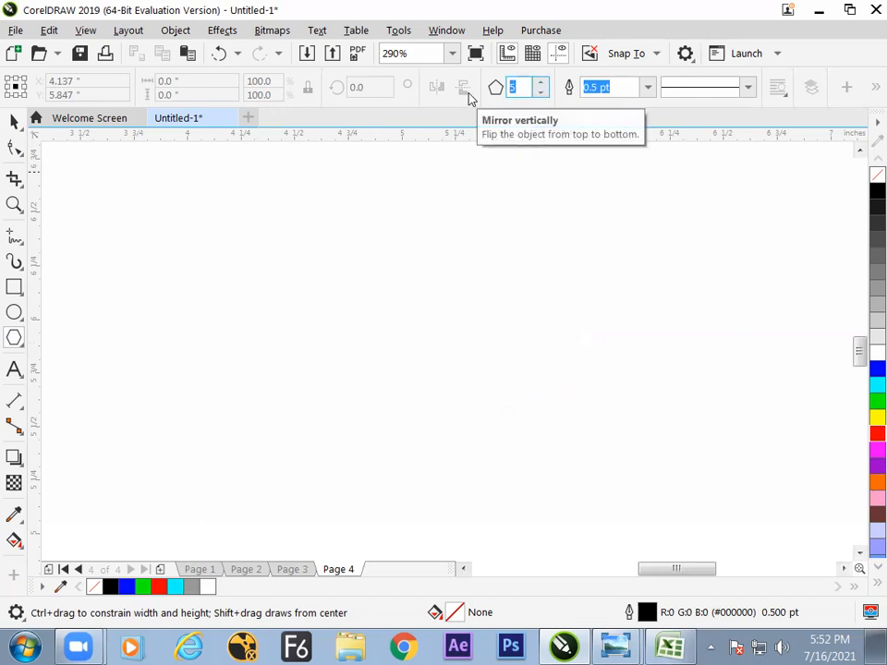
pyautogui.write('3')
pyautogui.moveTo(406, 336)
pyautogui.mouseDown()
pyautogui.moveTo(465, 413)
pyautogui.moveTo(482, 417)
pyautogui.mouseUp()
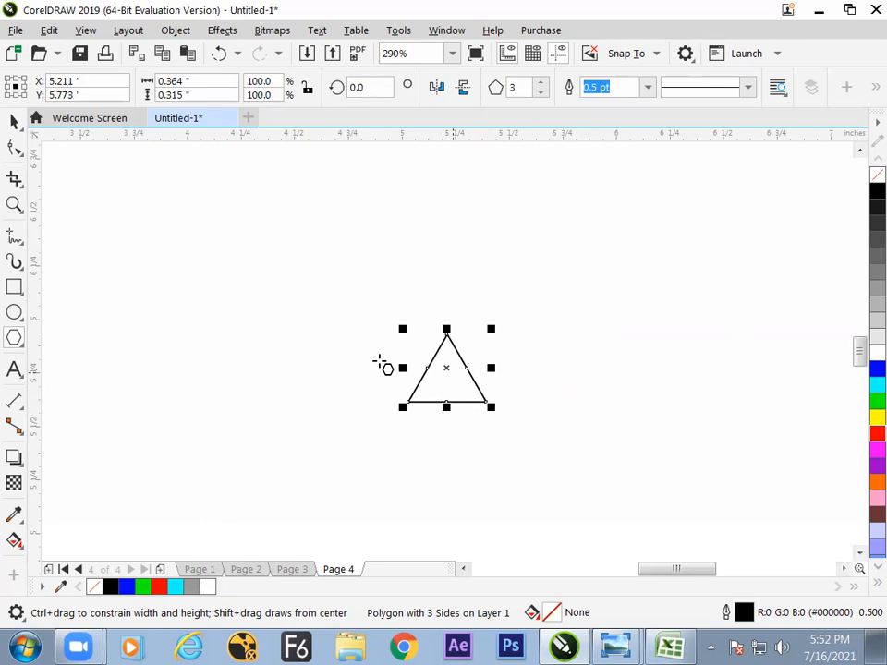
pyautogui.click(14, 121)
pyautogui.scroll(3, 434, 355)
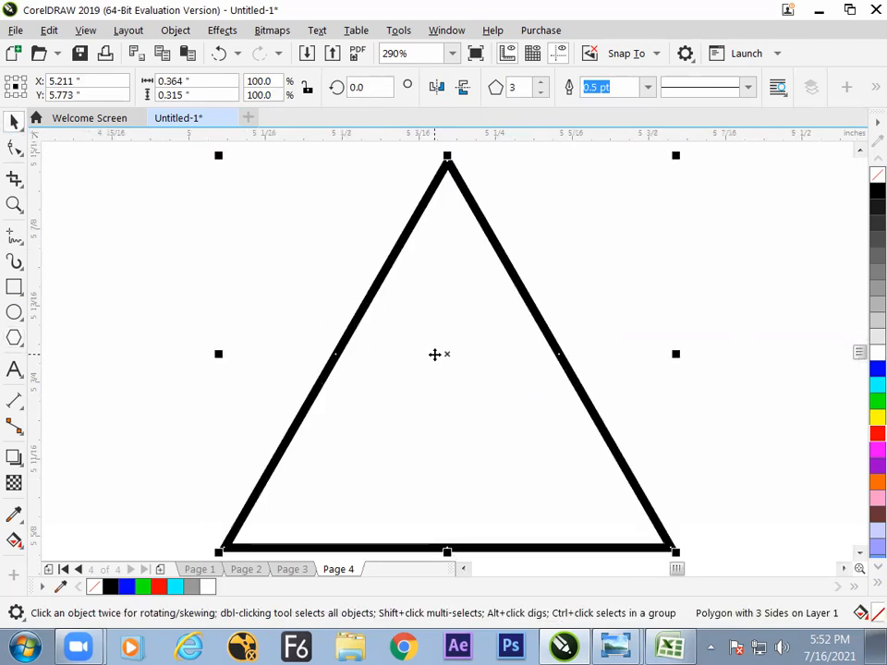
pyautogui.scroll(-2, 434, 355)
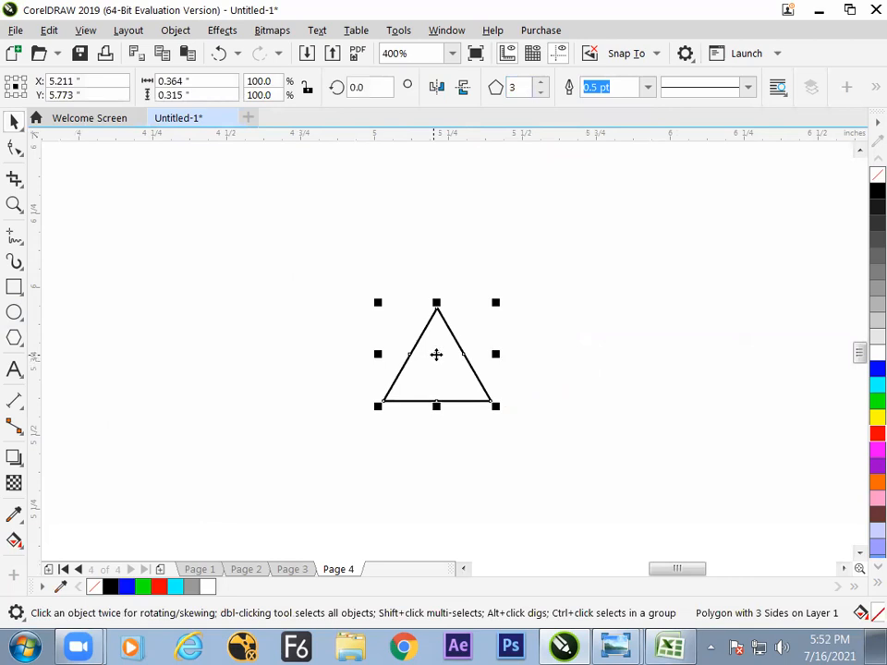
pyautogui.click(362, 416)
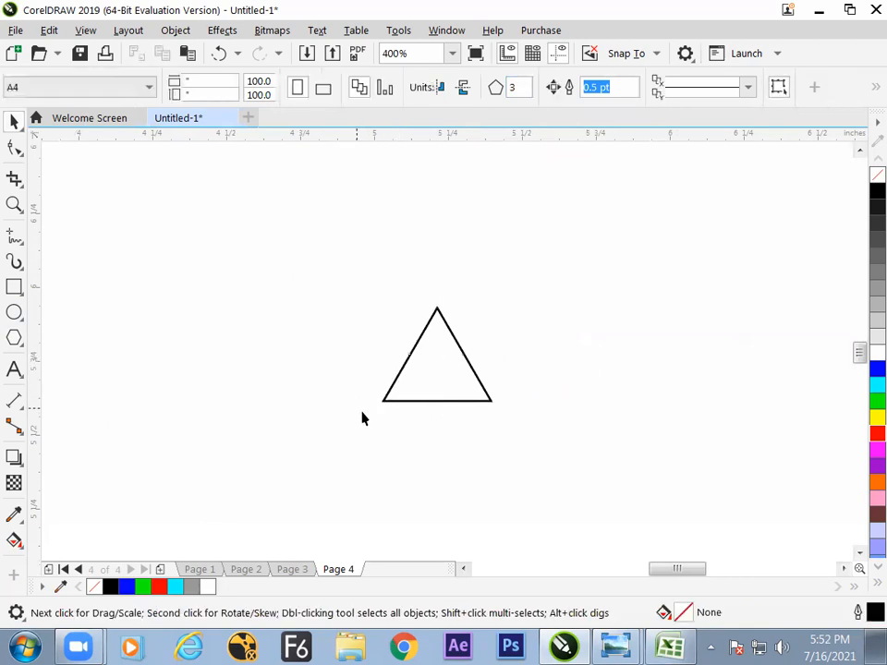
# Place a copy of the triangle about 0.75" to its left, level with the original.
pyautogui.click(430, 389)
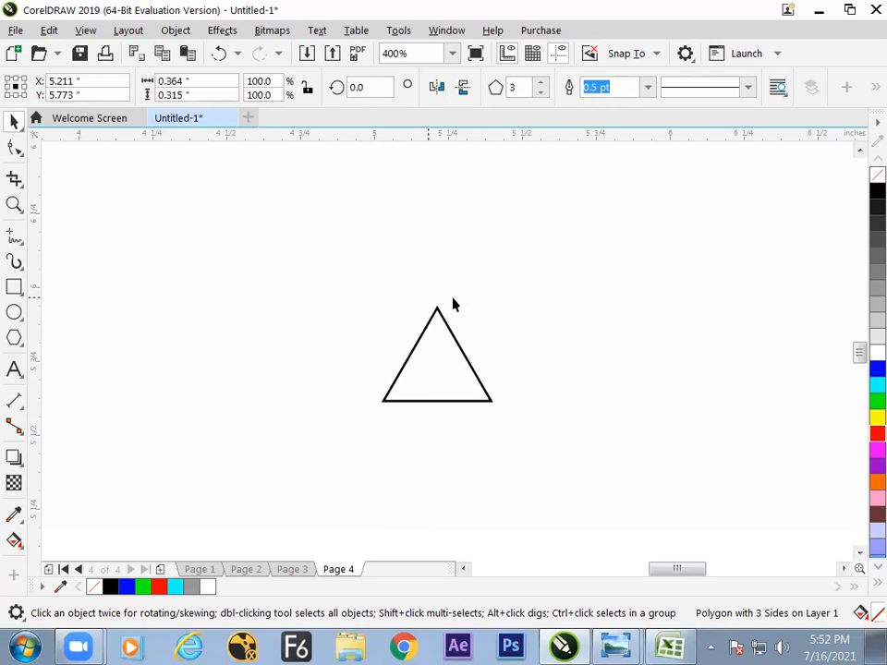
pyautogui.moveTo(432, 383); pyautogui.dragTo(258, 427)
pyautogui.click(259, 426)
# Create a vertically mirrored copy over the right-hand triangle and move it up about 0.08" so the two partly overlap.
pyautogui.click(470, 362)
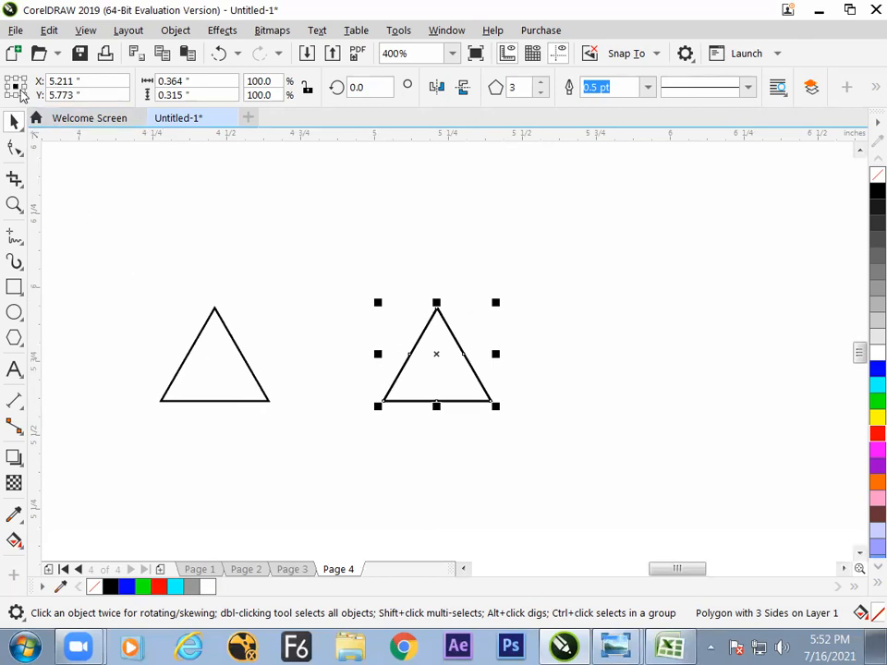
pyautogui.click(463, 89)
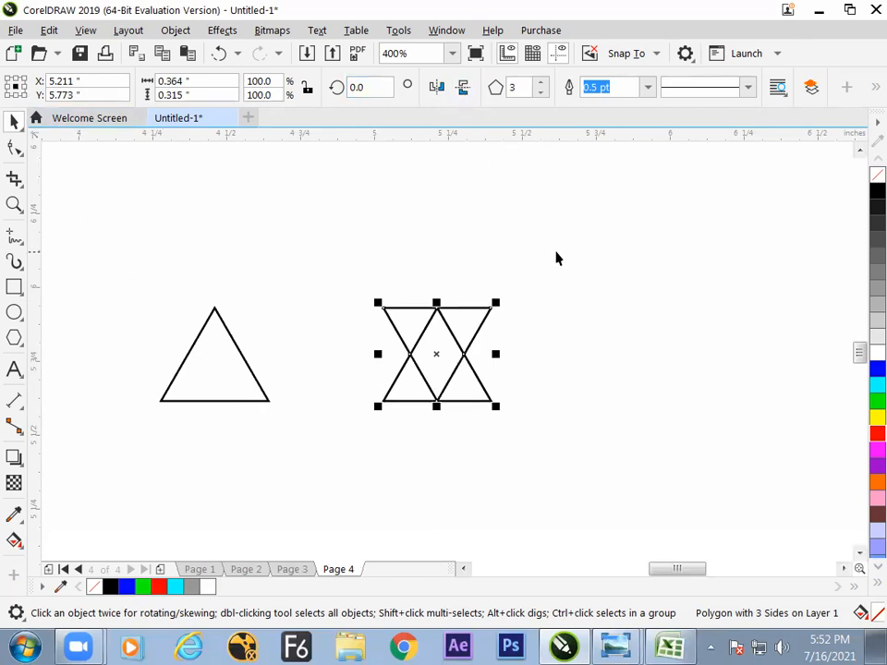
pyautogui.click(596, 335)
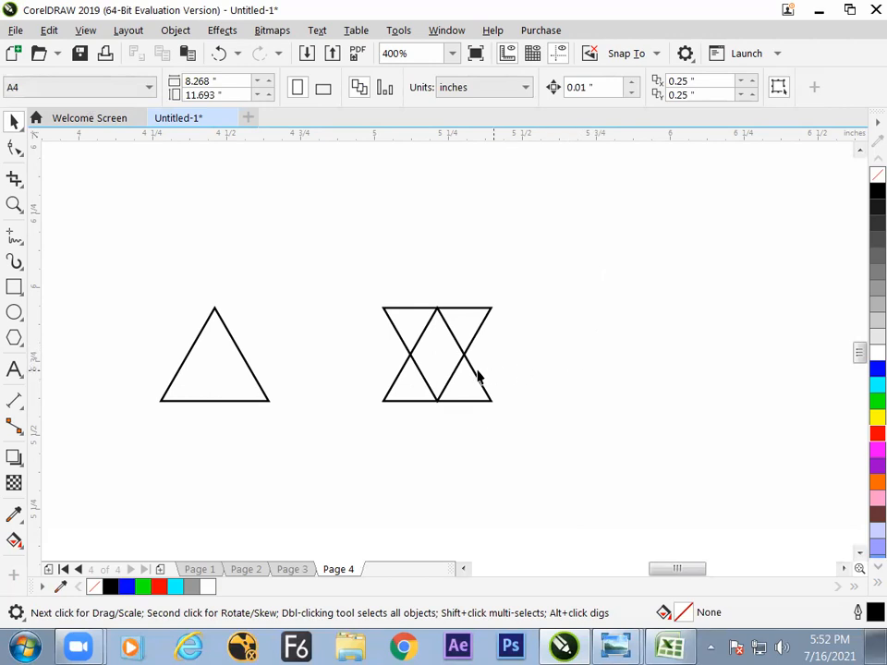
pyautogui.moveTo(460, 371); pyautogui.dragTo(458, 348)
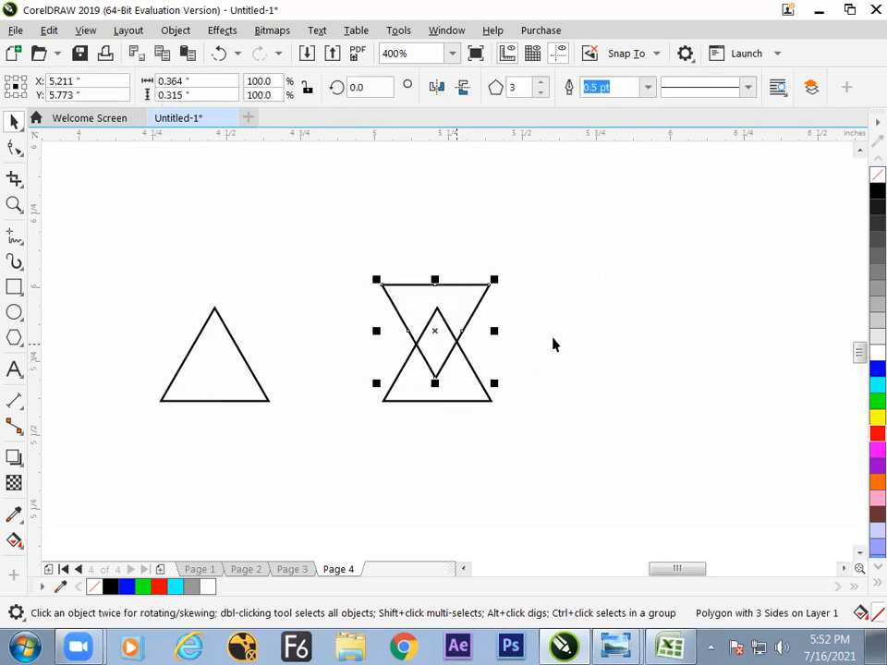
pyautogui.click(552, 370)
# Weld the two overlapping triangles into a single hourglass outline.
pyautogui.moveTo(582, 216); pyautogui.dragTo(357, 459)
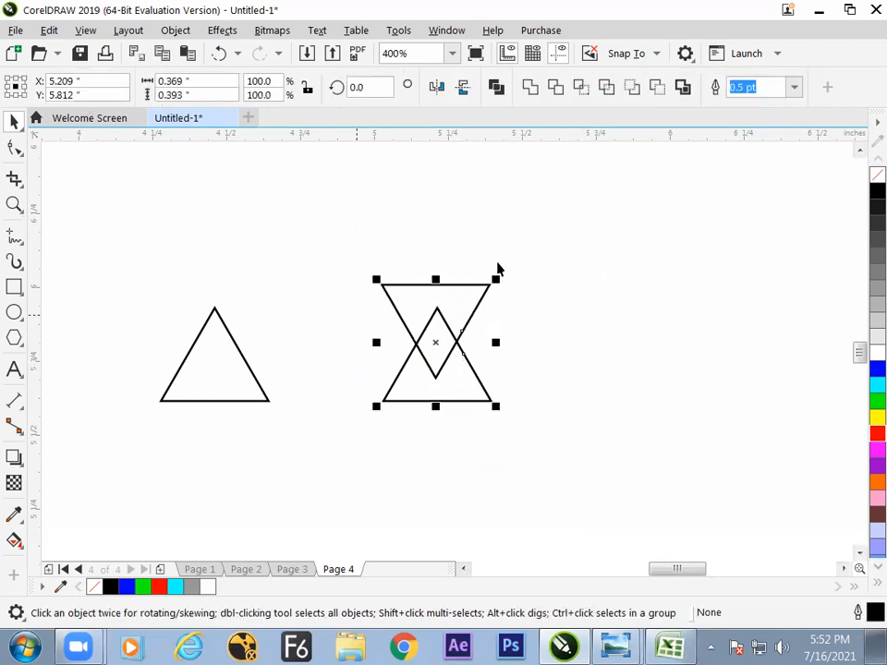
pyautogui.click(530, 88)
pyautogui.click(549, 335)
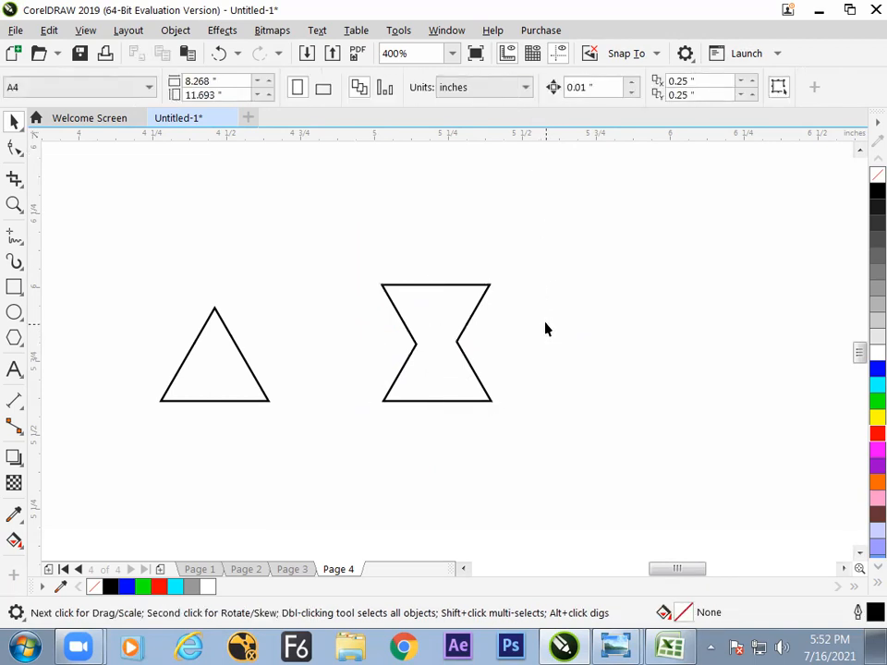
# Copy the left triangle above the hourglass, shrink it to about 0.2" wide, and place it centred just above the hourglass's upper edge.
pyautogui.click(266, 403)
pyautogui.moveTo(241, 389); pyautogui.dragTo(462, 258)
pyautogui.moveTo(494, 171); pyautogui.dragTo(477, 191)
pyautogui.moveTo(444, 247); pyautogui.dragTo(447, 272)
pyautogui.click(541, 250)
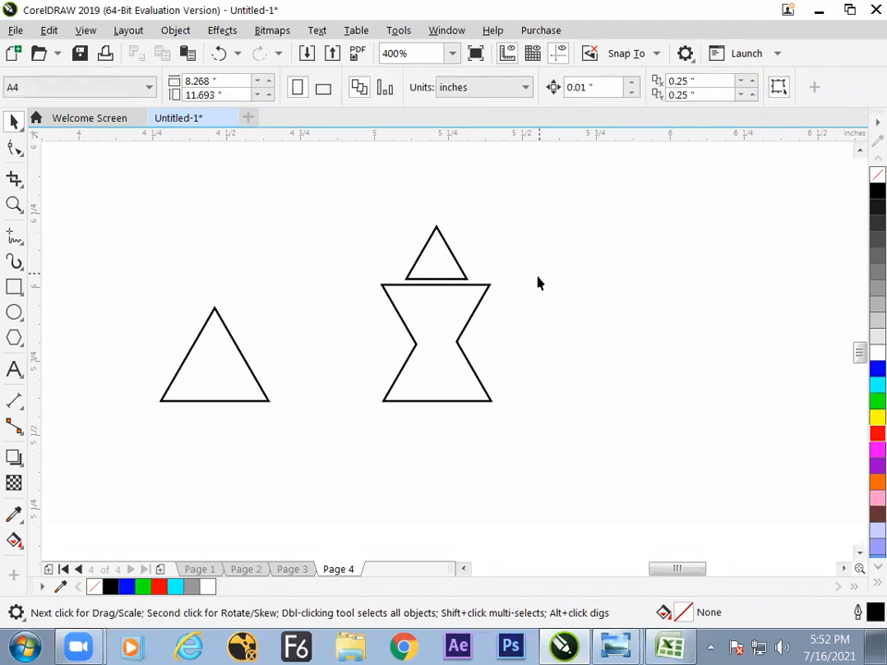
pyautogui.moveTo(365, 401); pyautogui.dragTo(358, 447)
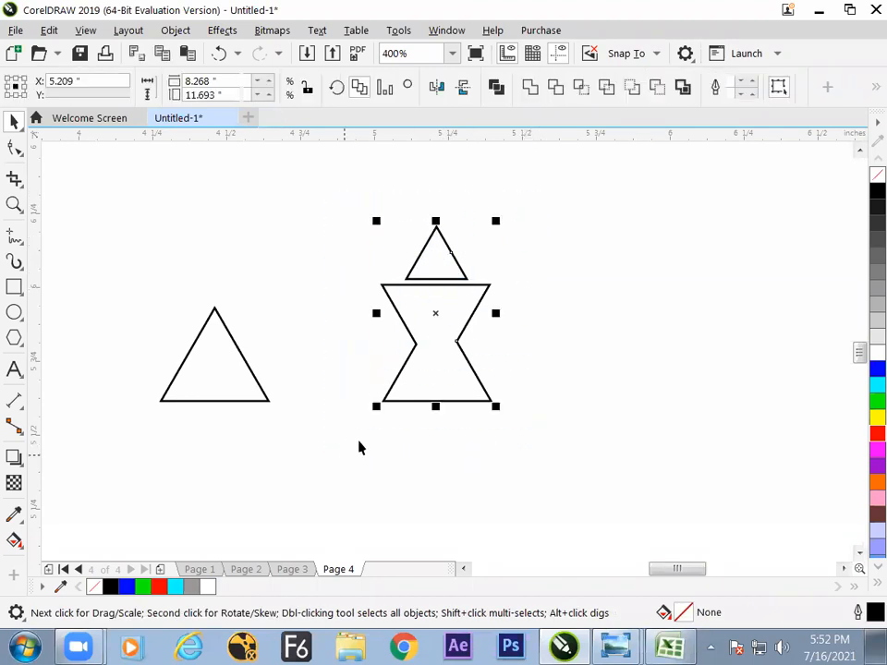
pyautogui.click(393, 495)
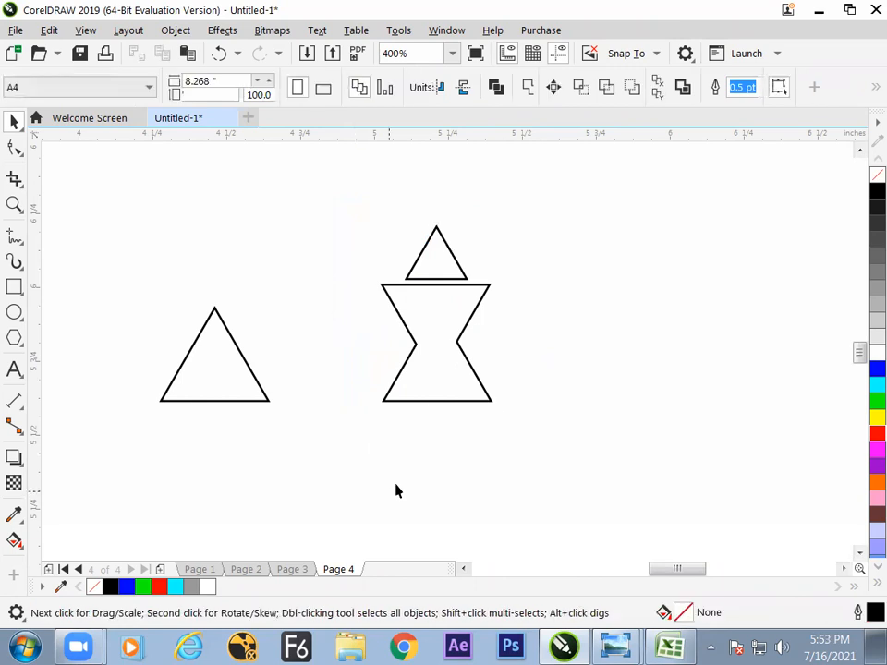
# Add three evenly spaced nodes to each half of the hourglass's lower edge and pull each middle one down about 0.35" to form pointed legs.
pyautogui.click(449, 404)
pyautogui.click(20, 145)
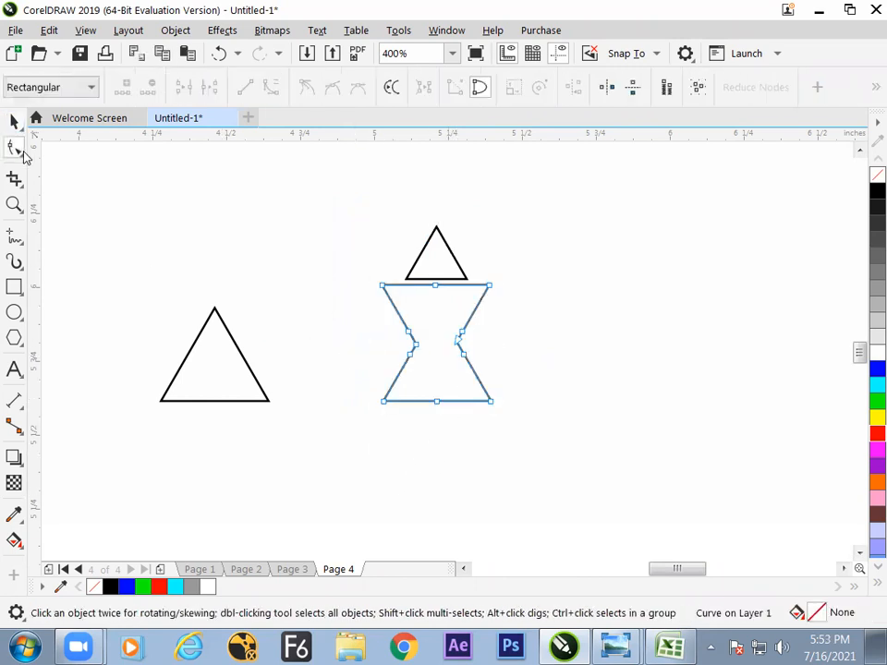
pyautogui.moveTo(458, 433); pyautogui.dragTo(489, 397)
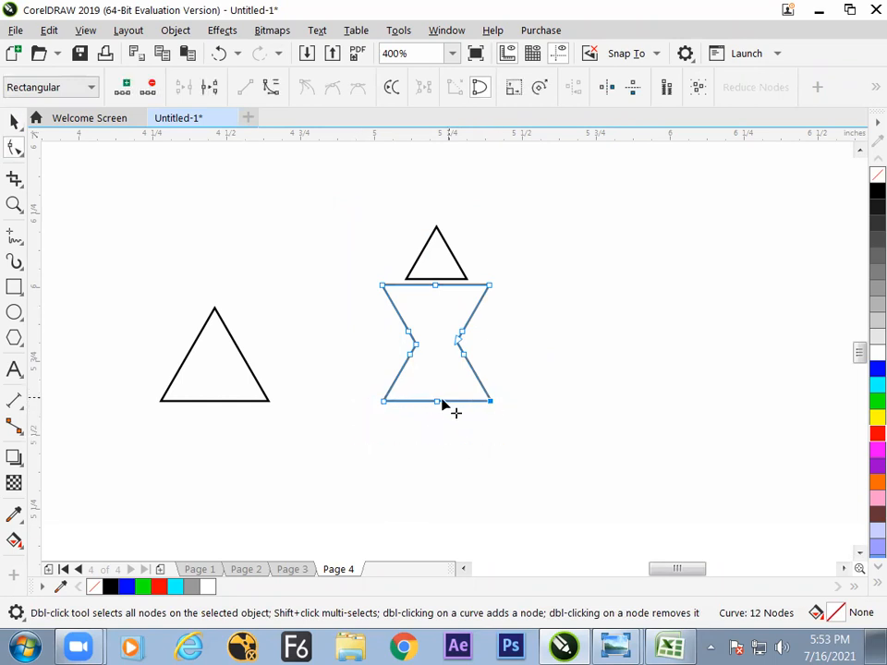
pyautogui.click(128, 88)
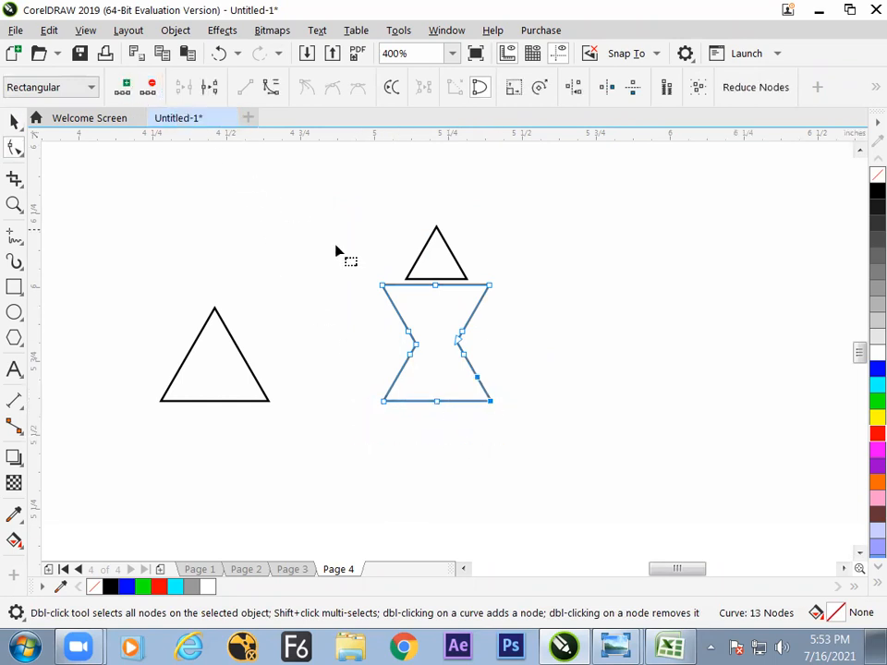
pyautogui.moveTo(426, 395); pyautogui.dragTo(426, 394)
pyautogui.click(128, 89)
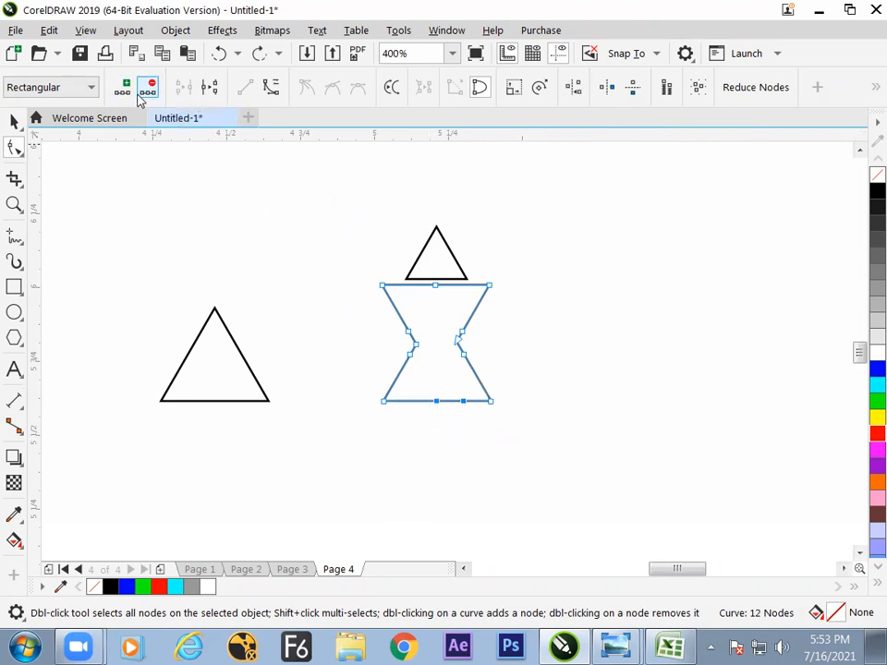
pyautogui.click(125, 88)
pyautogui.moveTo(396, 421); pyautogui.dragTo(324, 376)
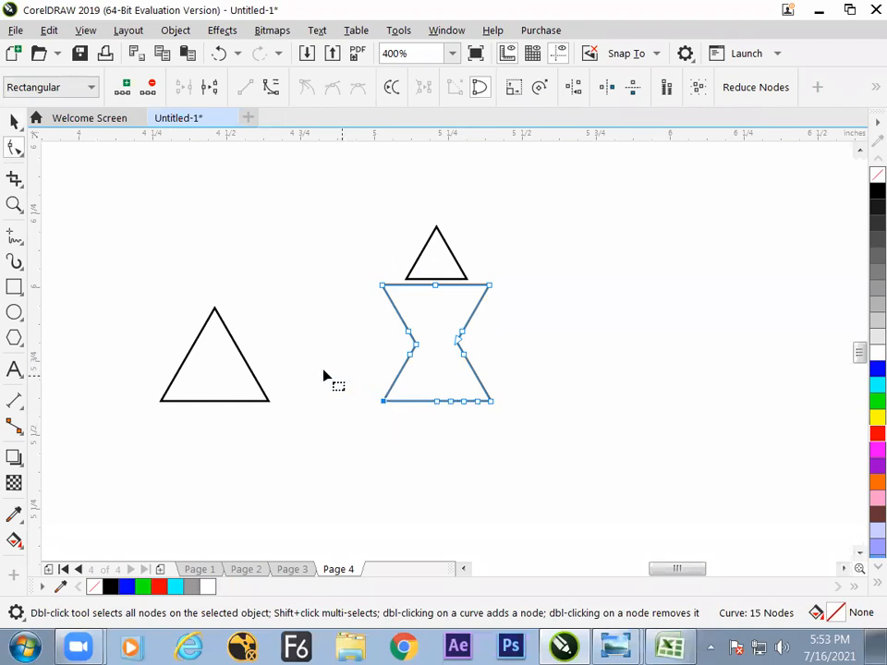
pyautogui.click(122, 87)
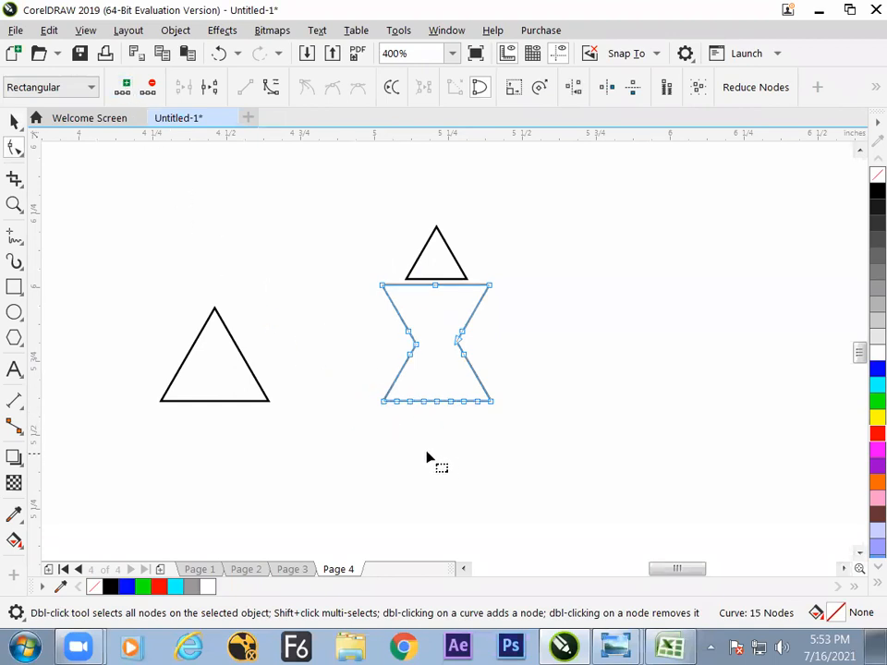
pyautogui.moveTo(411, 401); pyautogui.dragTo(414, 505)
pyautogui.moveTo(464, 408); pyautogui.dragTo(469, 507)
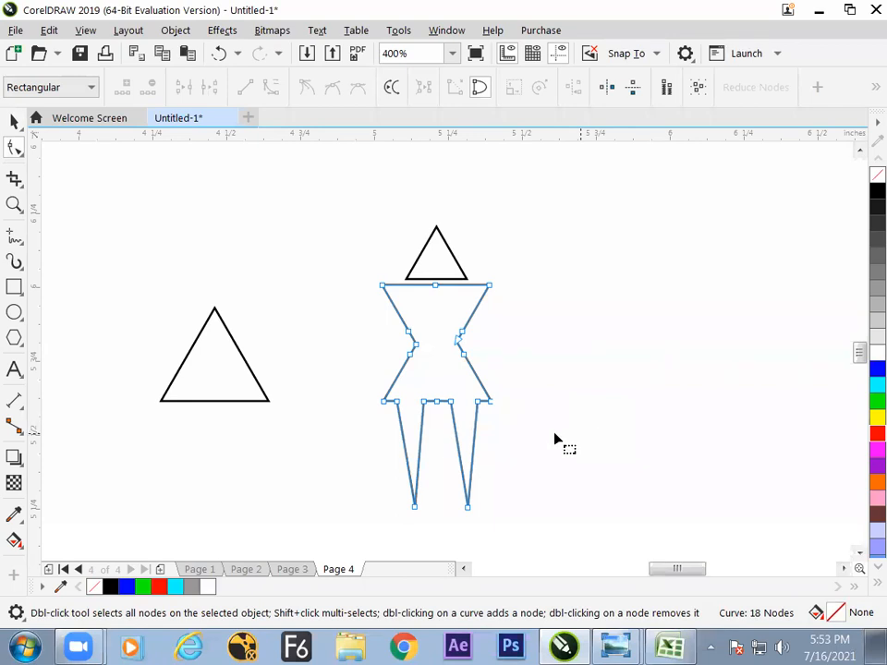
# Add two nodes to the right-hand edge of each leg, halfway down and nearer the tip, and try shifting the lower pair.
pyautogui.click(467, 508)
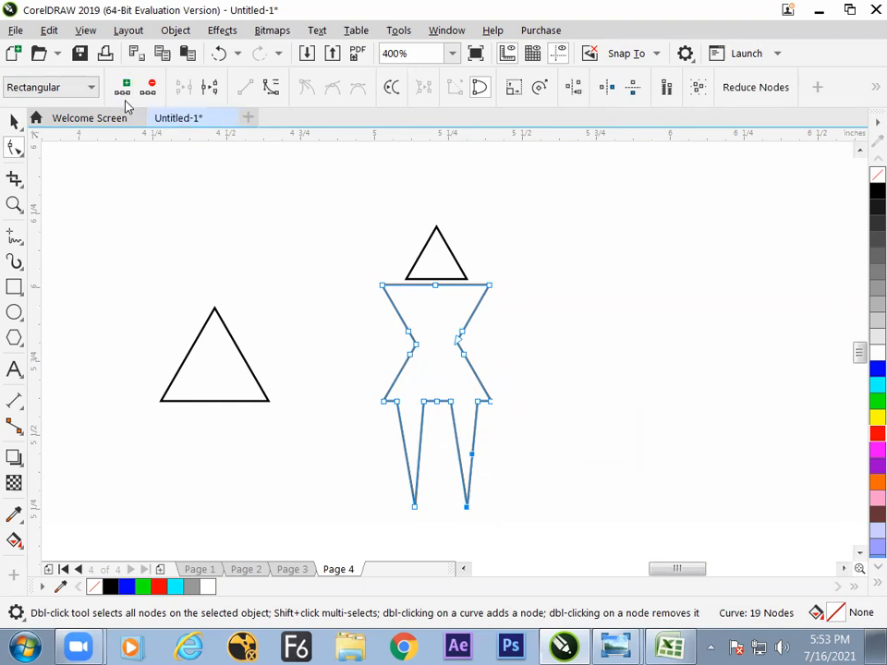
pyautogui.click(414, 506)
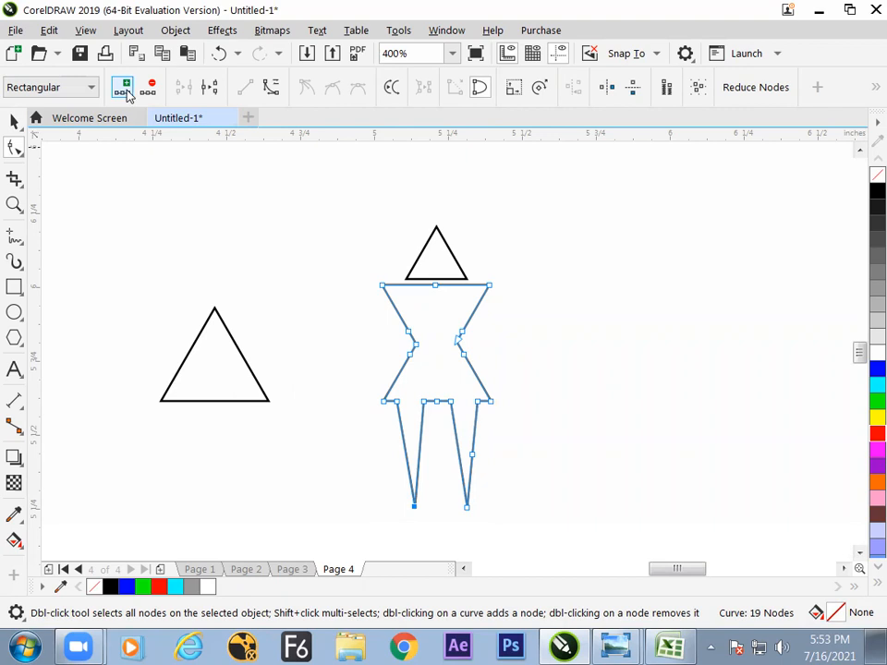
pyautogui.press('+')
pyautogui.moveTo(471, 485); pyautogui.dragTo(494, 496)
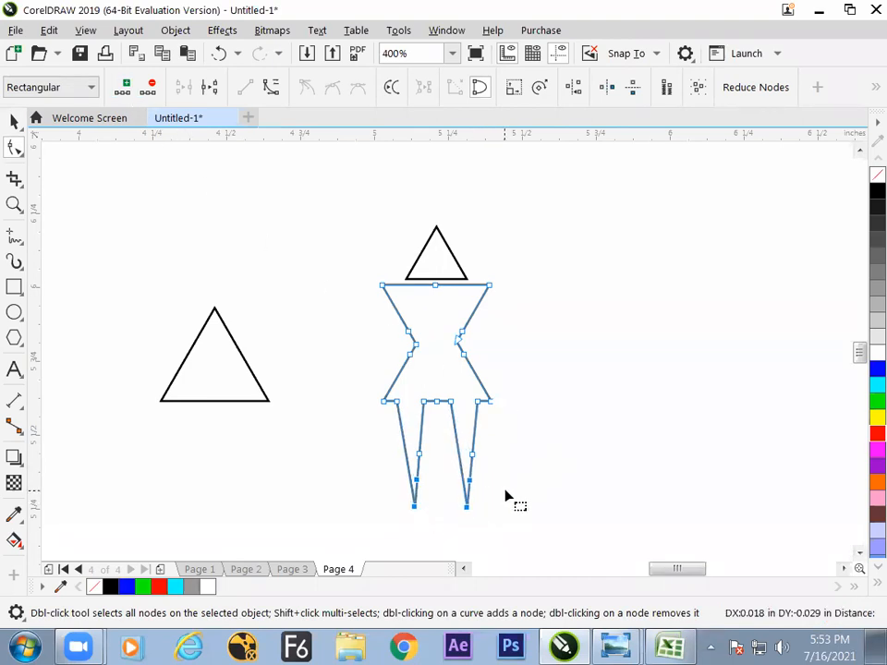
pyautogui.click(482, 491)
pyautogui.moveTo(485, 488); pyautogui.dragTo(390, 477)
pyautogui.moveTo(444, 495); pyautogui.dragTo(447, 493)
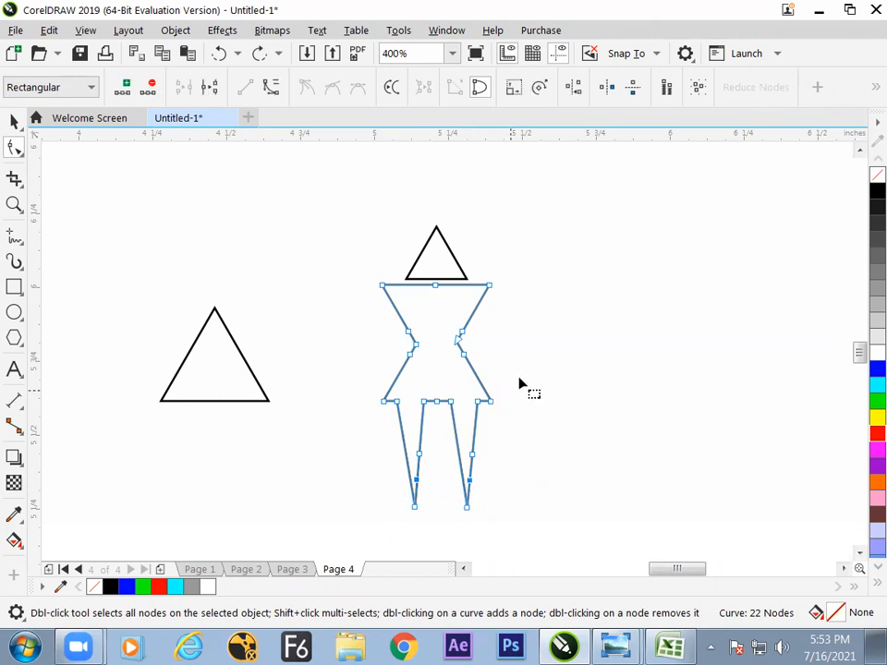
# Turn on horizontal node reflection and try moving the lower leg nodes as a mirrored pair.
pyautogui.click(607, 90)
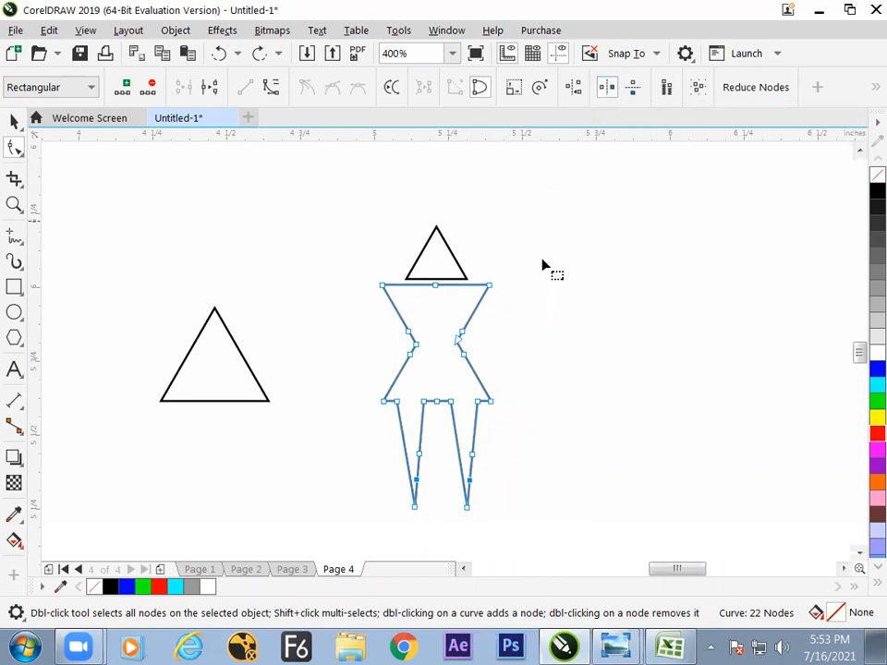
pyautogui.moveTo(472, 481)
pyautogui.mouseDown()
pyautogui.moveTo(509, 478)
pyautogui.moveTo(465, 476)
pyautogui.mouseUp()
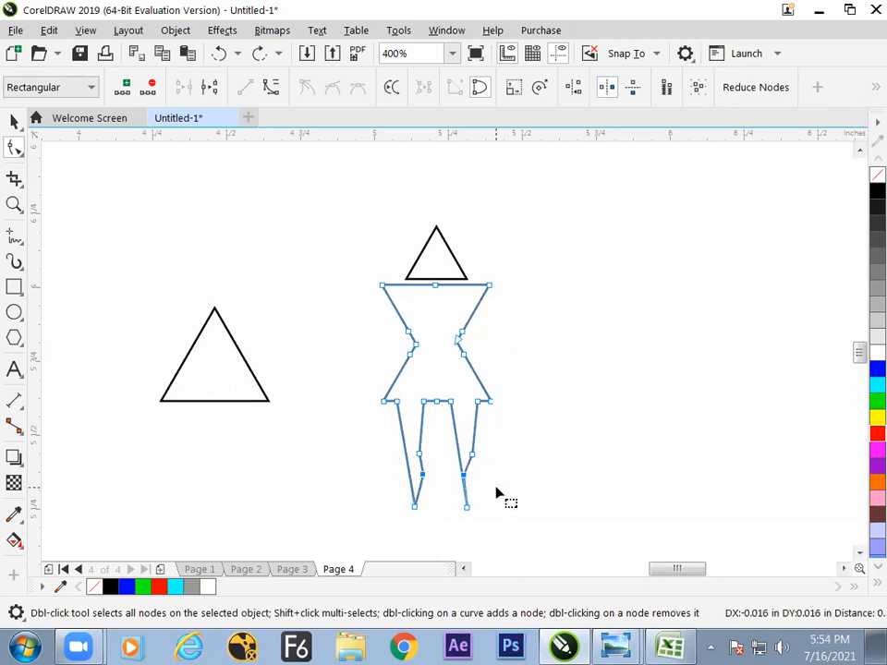
pyautogui.click(505, 499)
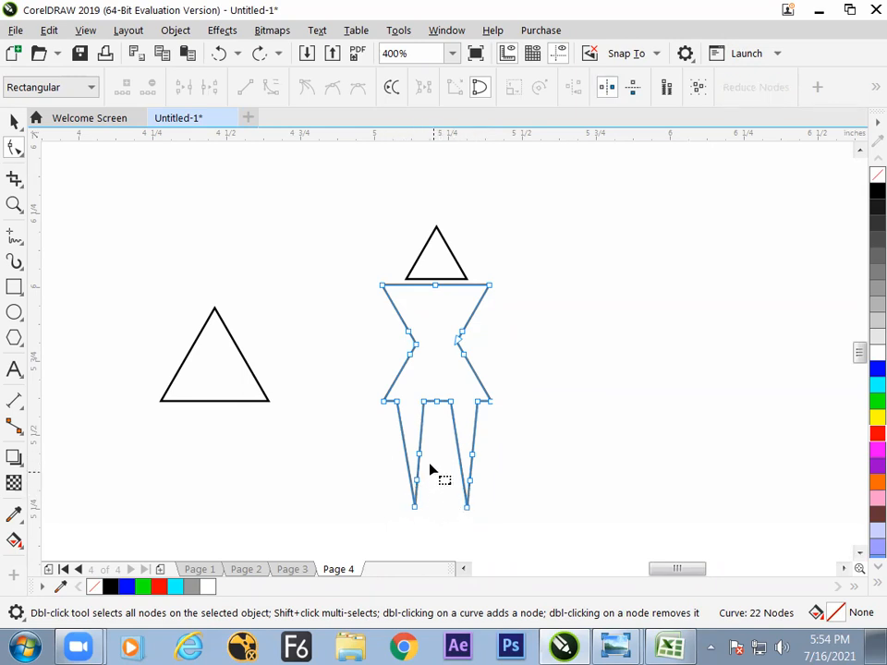
# Remove the added nodes from the left leg's inner edge and the lower added node from the right leg's outer edge.
pyautogui.moveTo(447, 460); pyautogui.dragTo(469, 487)
pyautogui.press('Delete')
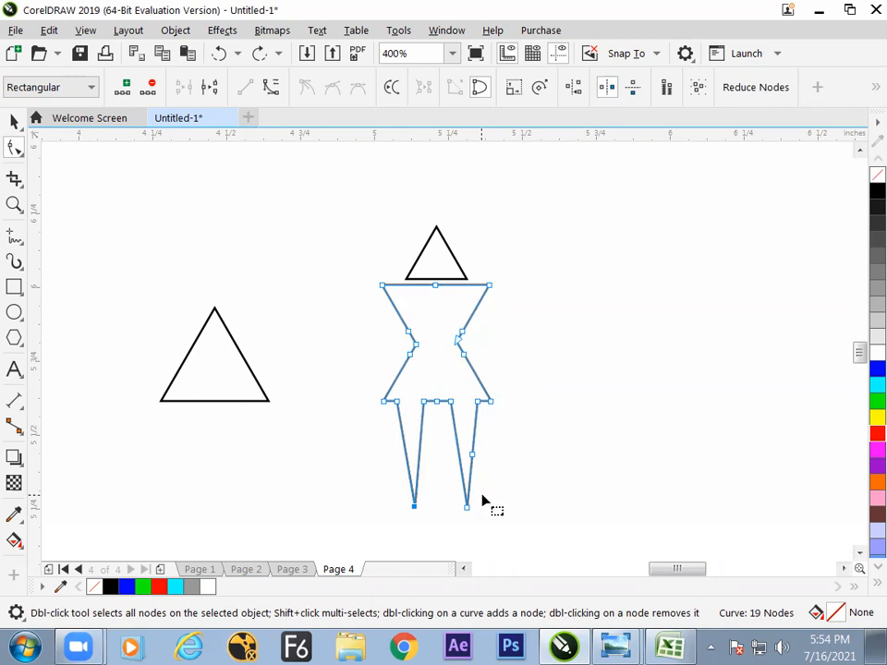
pyautogui.press('Delete')
# Complete two nodes on each leg's outer edge and pull the lower pair outward, mirrored, level with the leg tips to form feet.
pyautogui.moveTo(491, 517); pyautogui.dragTo(445, 493)
pyautogui.click(129, 87)
pyautogui.doubleClick(398, 403)
pyautogui.click(125, 87)
pyautogui.click(467, 506)
pyautogui.click(123, 88)
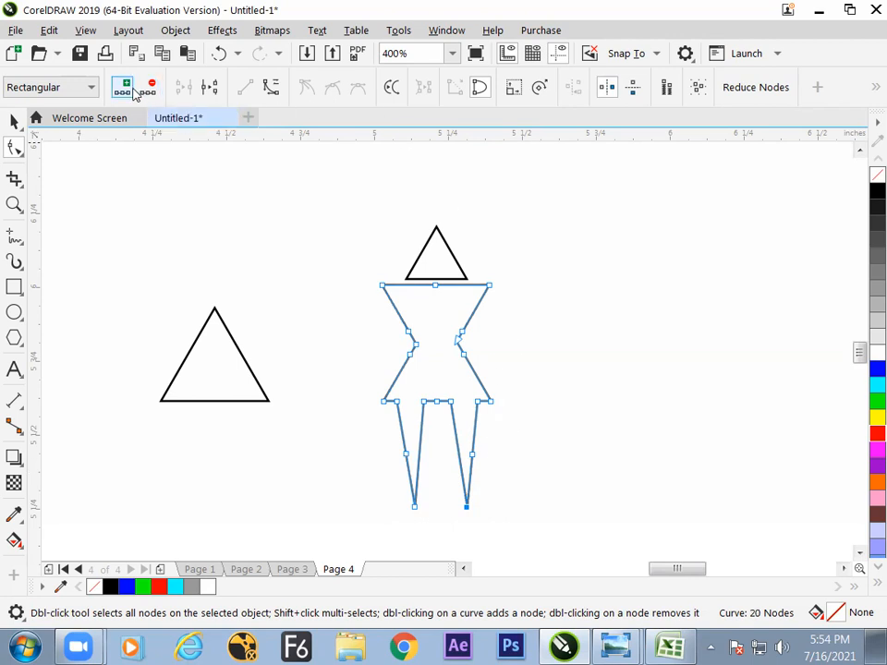
pyautogui.click(406, 454)
pyautogui.click(126, 89)
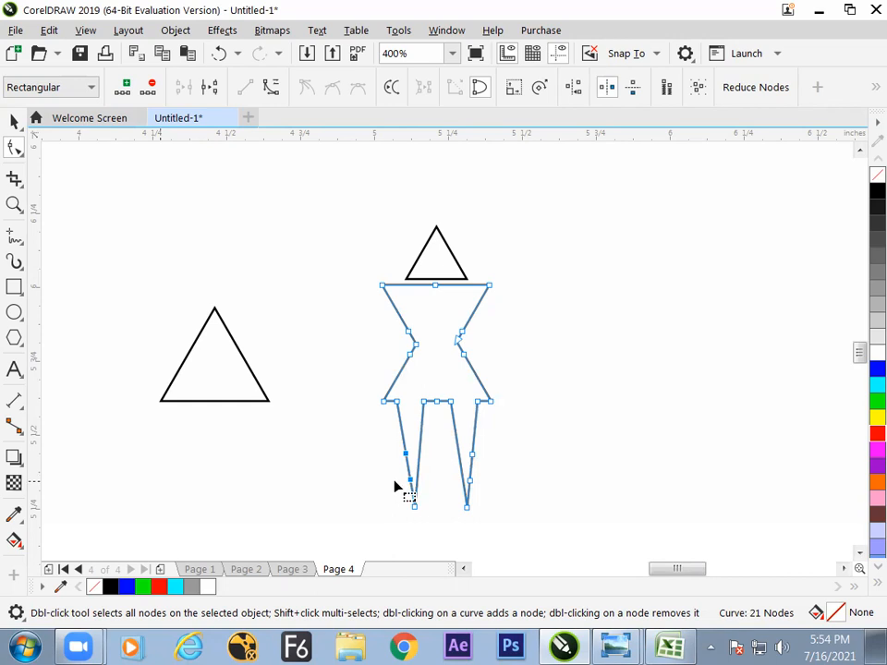
pyautogui.moveTo(393, 471); pyautogui.dragTo(480, 497)
pyautogui.moveTo(473, 484); pyautogui.dragTo(517, 510)
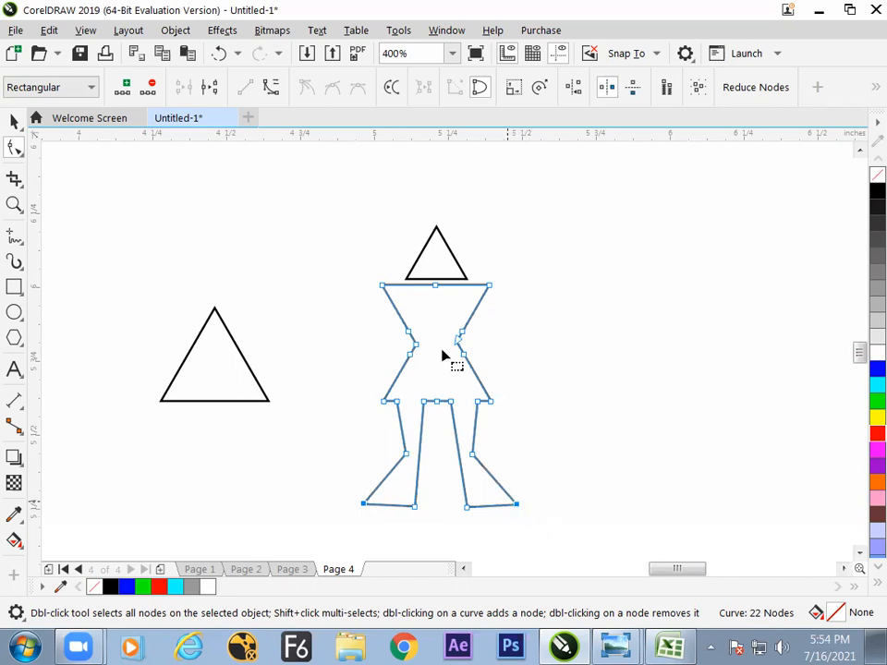
pyautogui.moveTo(376, 445); pyautogui.dragTo(502, 475)
pyautogui.moveTo(472, 452); pyautogui.dragTo(478, 486)
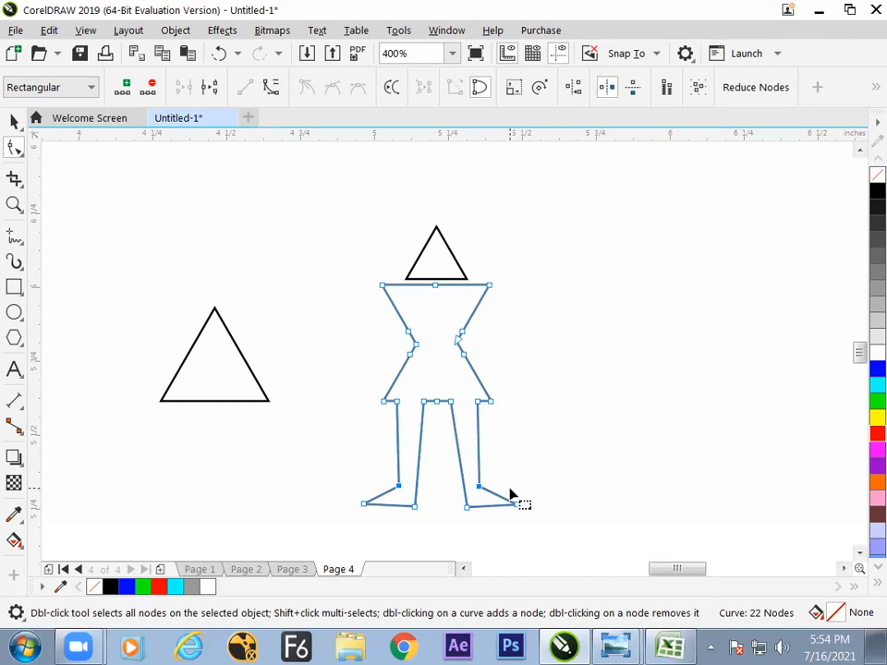
pyautogui.hotkey('ctrl', 'z')
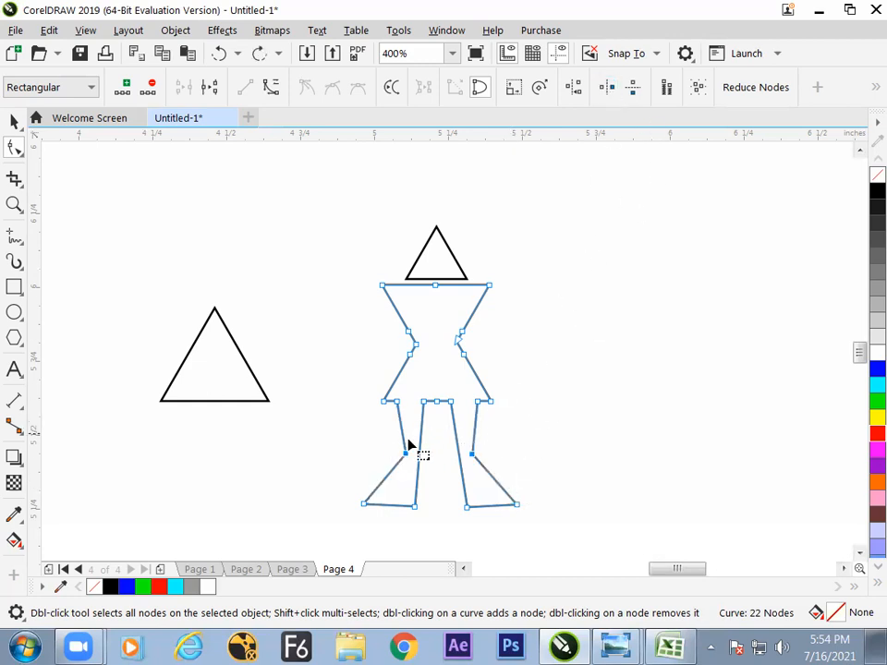
# Move the mirrored ankle nodes on the outer leg edges straight down about 0.13" to flatten the feet.
pyautogui.moveTo(508, 447); pyautogui.dragTo(394, 471)
pyautogui.moveTo(474, 456); pyautogui.dragTo(472, 497)
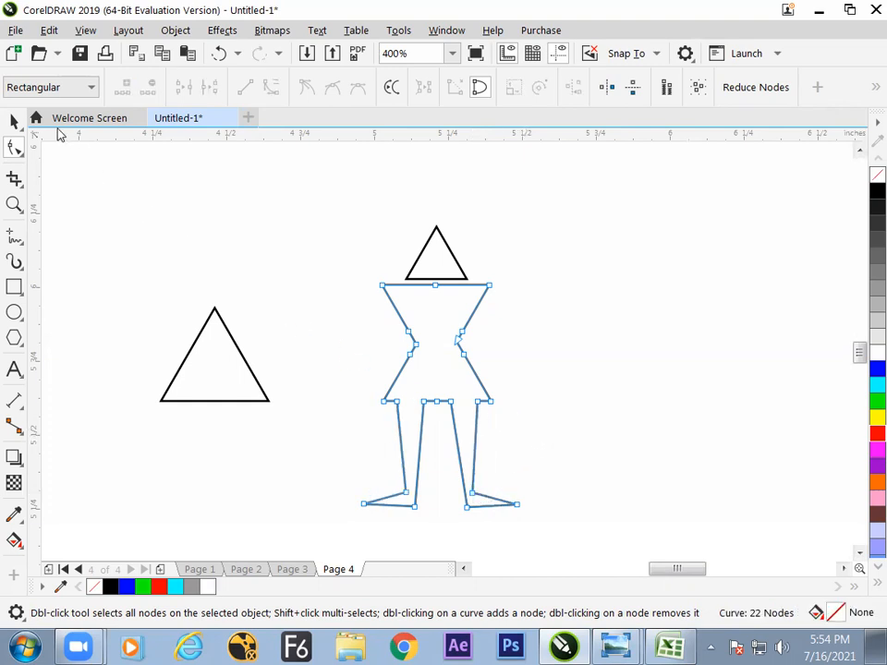
# Move the separate large triangle about 0.1" left and 0.23" up, and leave it deselected.
pyautogui.click(14, 122)
pyautogui.click(258, 373)
pyautogui.click(254, 387)
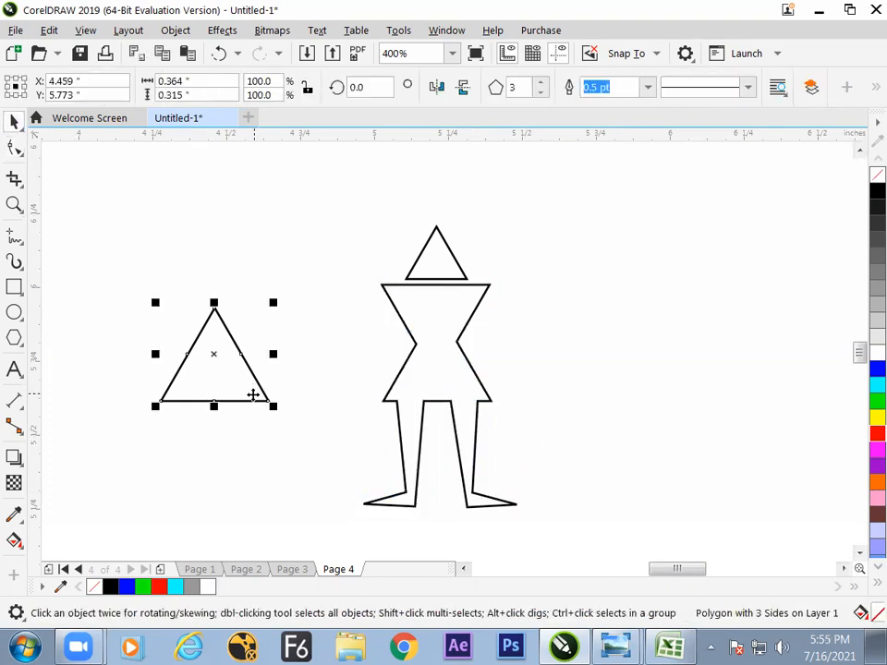
pyautogui.moveTo(254, 395); pyautogui.dragTo(224, 324)
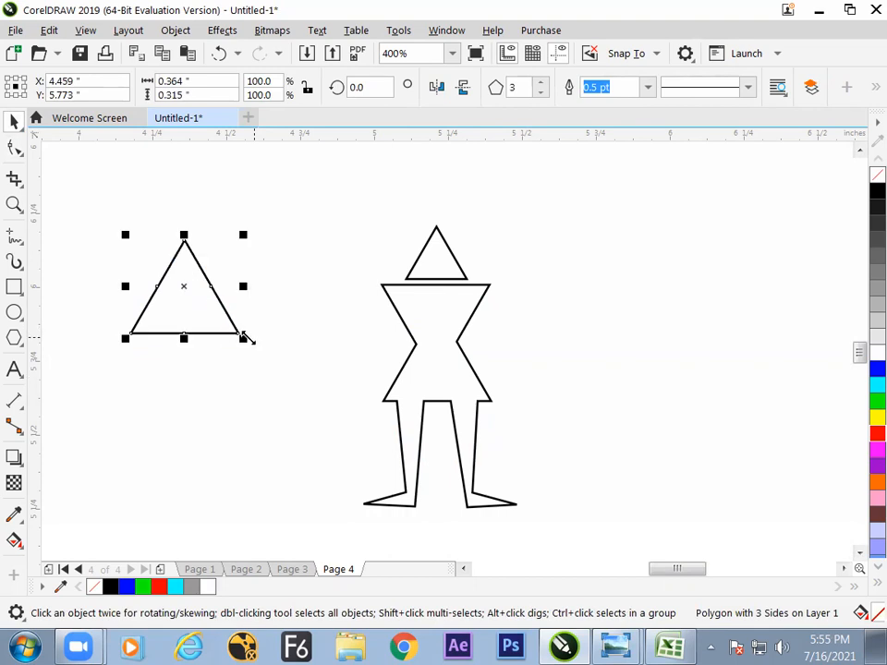
pyautogui.click(267, 440)
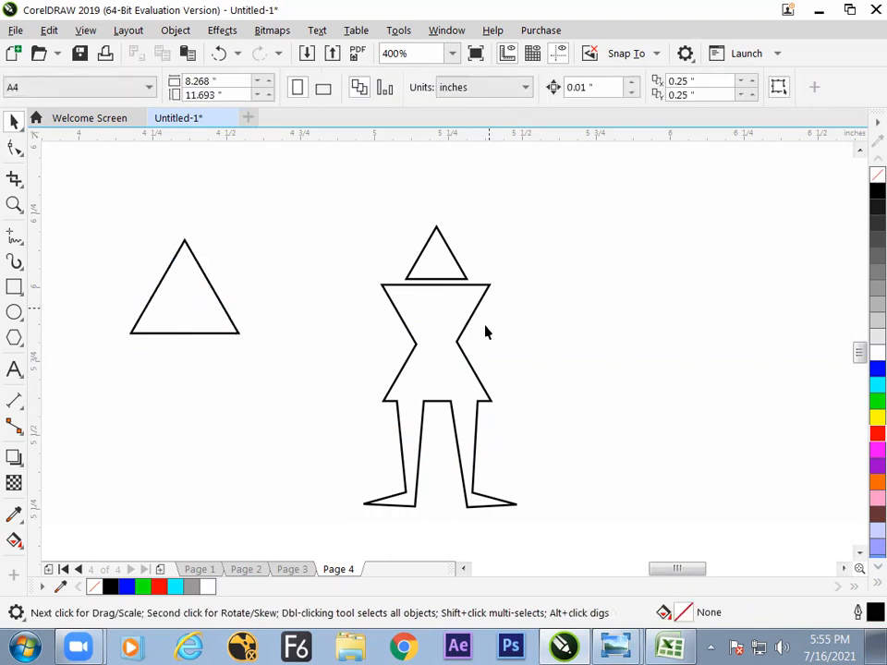
# Add a node midway along the slanted side between shoulder and waist on both sides of the figure's body.
pyautogui.click(460, 349)
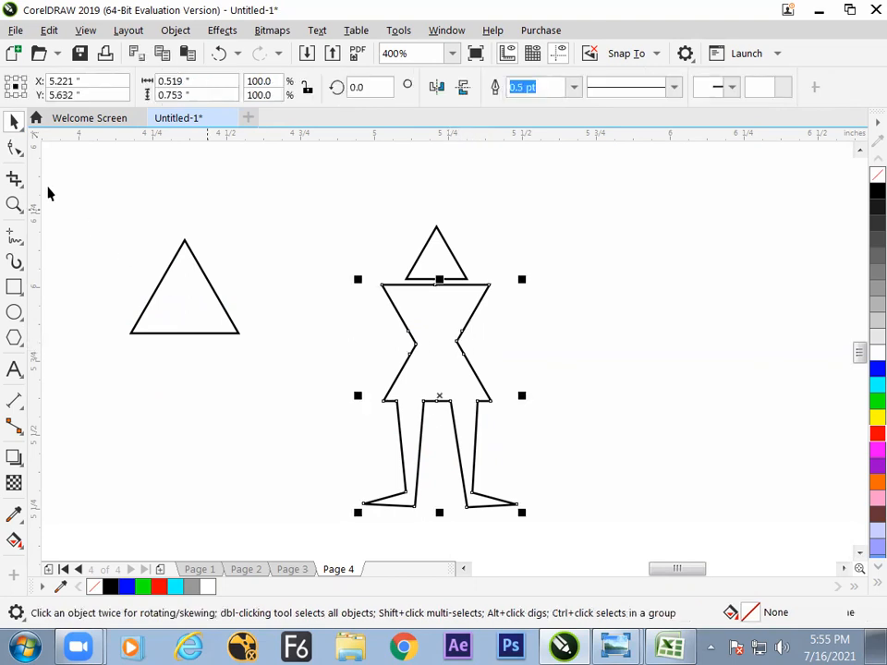
pyautogui.click(17, 149)
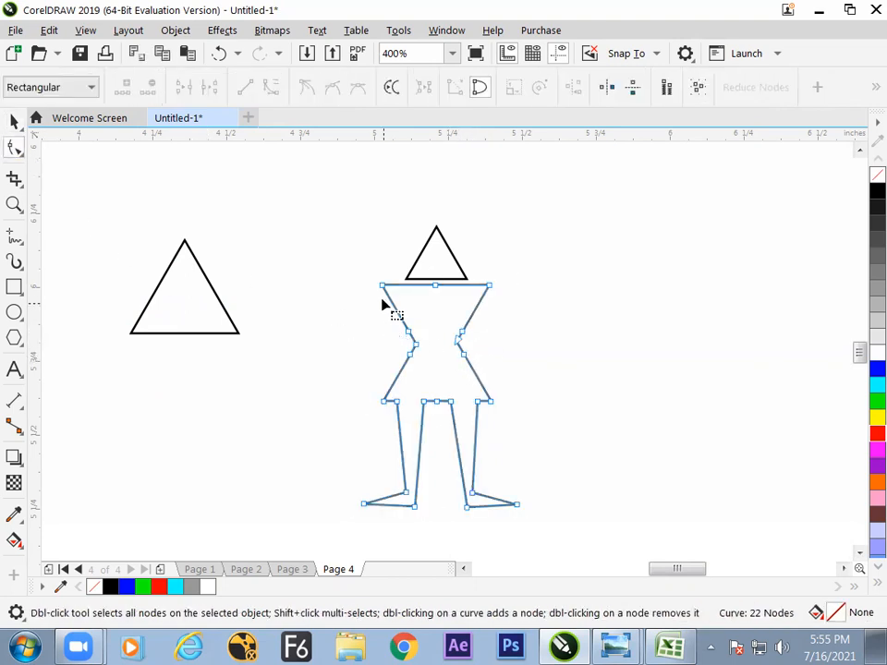
pyautogui.moveTo(383, 296); pyautogui.dragTo(386, 298)
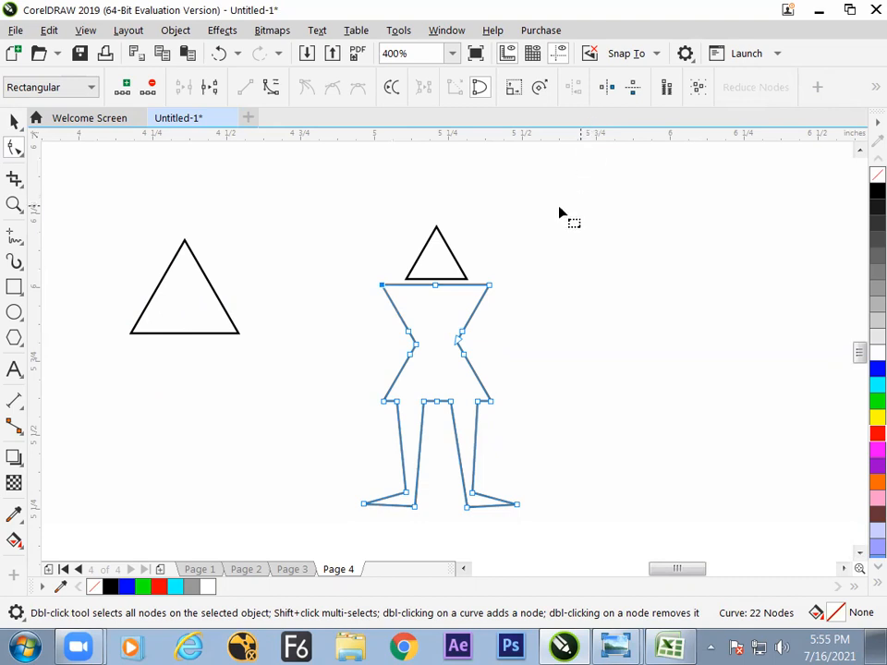
pyautogui.click(404, 343)
pyautogui.moveTo(400, 343); pyautogui.dragTo(412, 327)
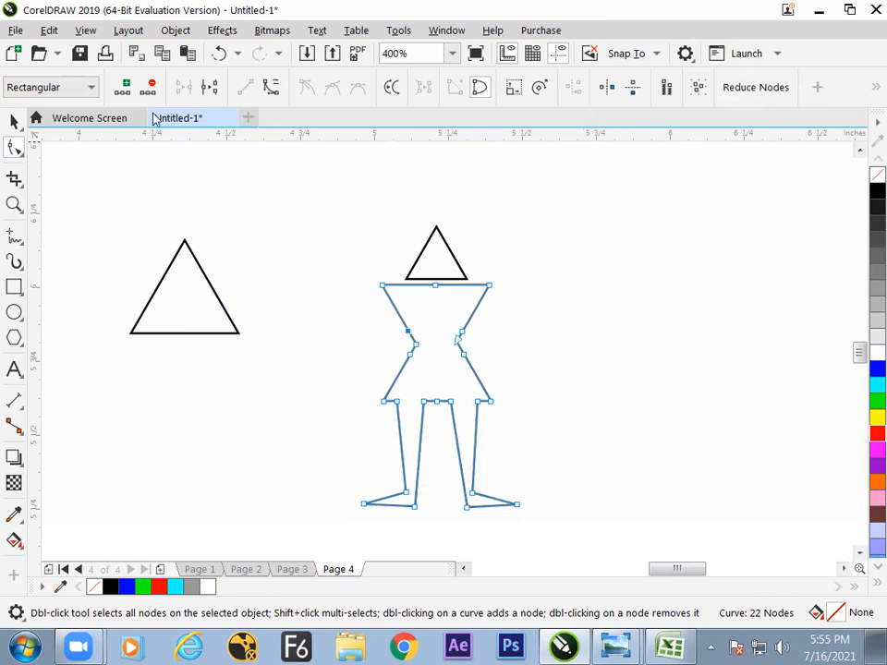
pyautogui.click(126, 88)
pyautogui.moveTo(386, 275); pyautogui.dragTo(391, 273)
pyautogui.click(125, 90)
pyautogui.click(499, 299)
pyautogui.click(125, 89)
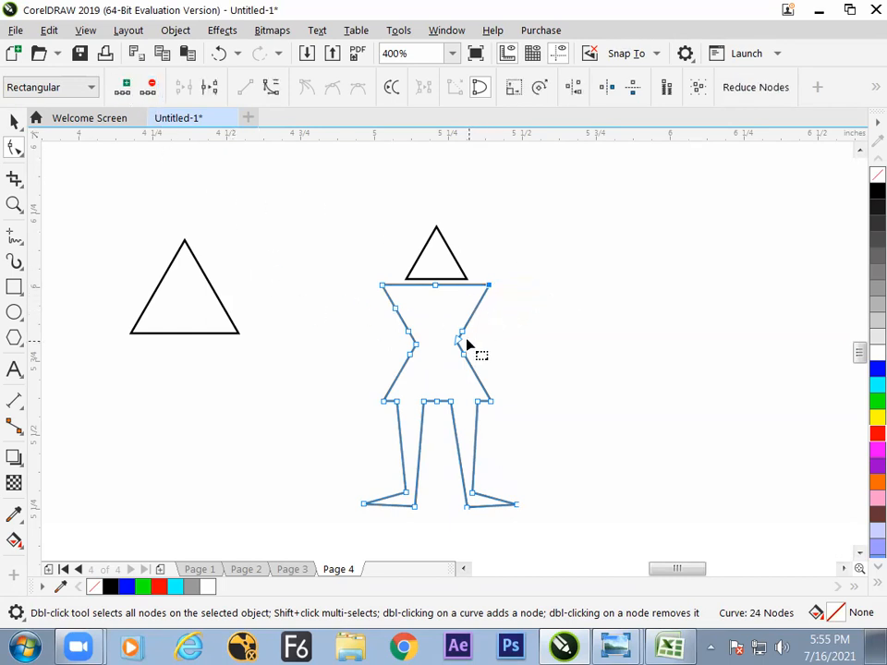
pyautogui.click(124, 90)
# Pull both new side nodes outward about 0.17" and down about 0.11" with horizontal node reflection to form mirrored arms.
pyautogui.moveTo(369, 322); pyautogui.dragTo(498, 320)
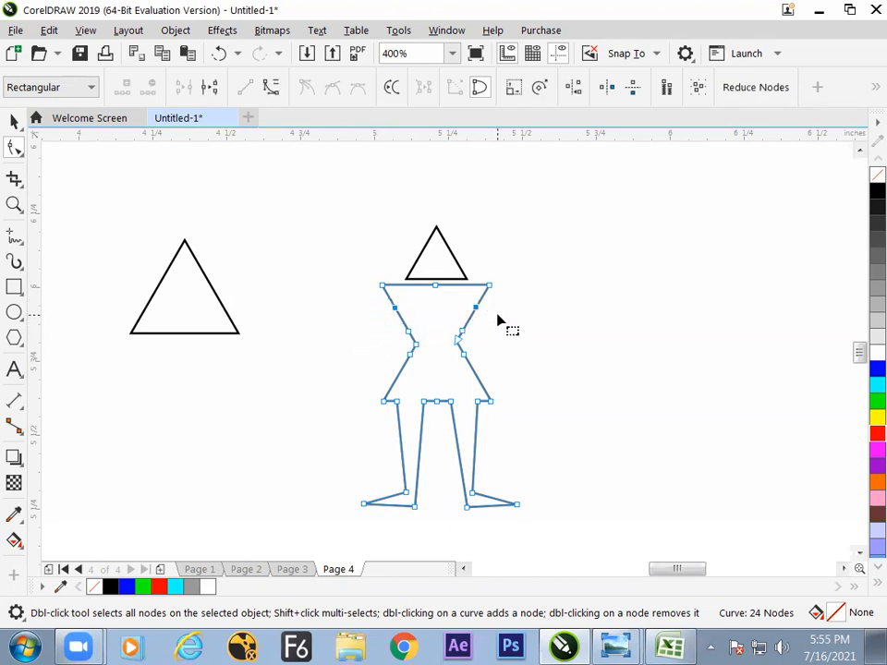
pyautogui.click(607, 92)
pyautogui.moveTo(476, 309); pyautogui.dragTo(541, 352)
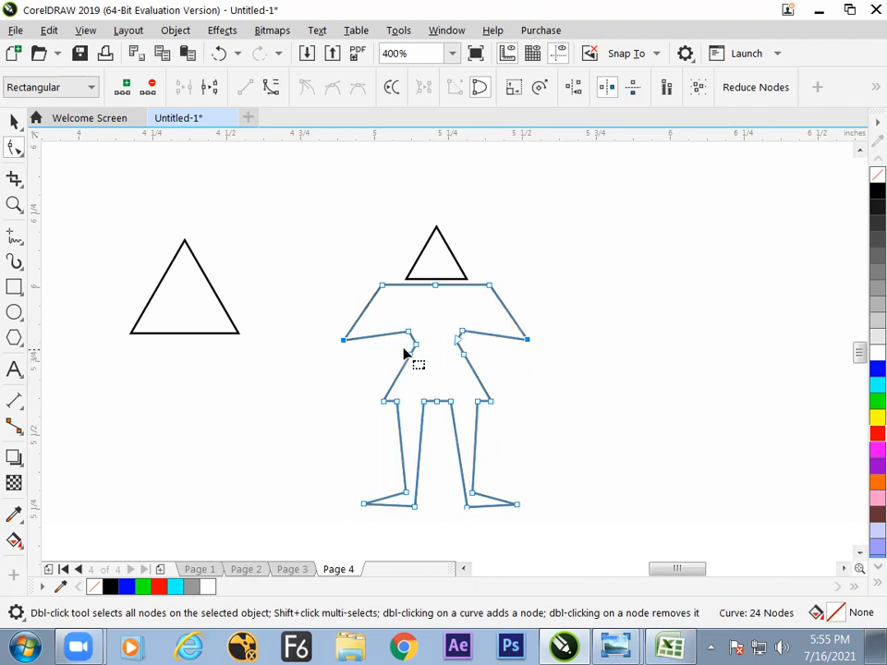
# Add a node midway along the lower edge of the figure's right-hand arm.
pyautogui.moveTo(550, 324); pyautogui.dragTo(522, 360)
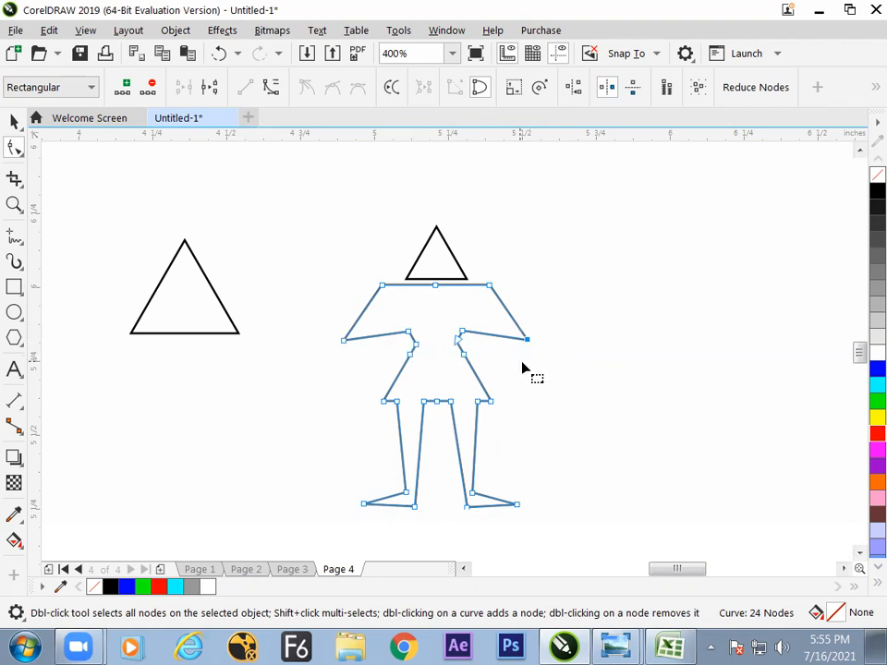
pyautogui.click(129, 92)
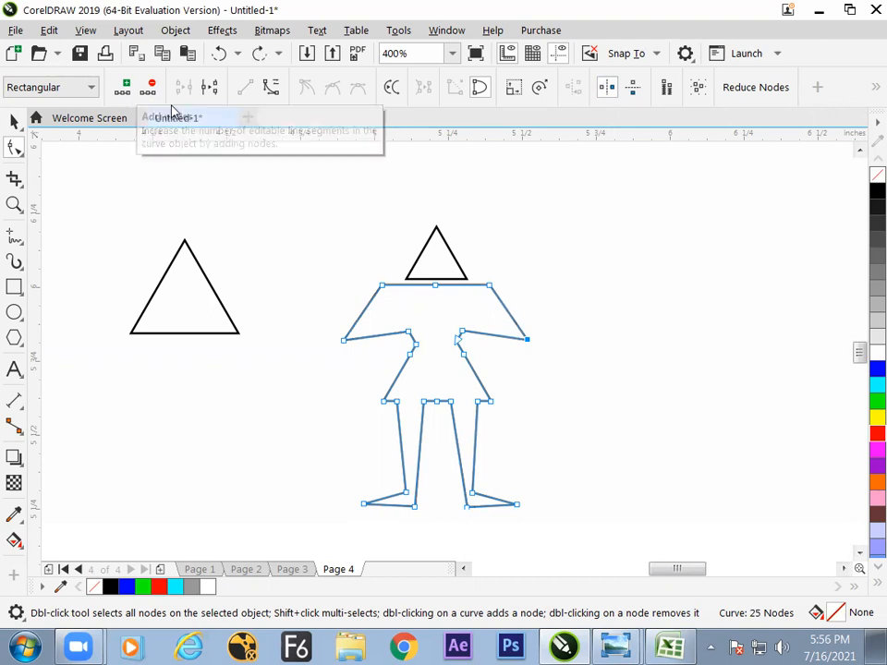
pyautogui.click(463, 331)
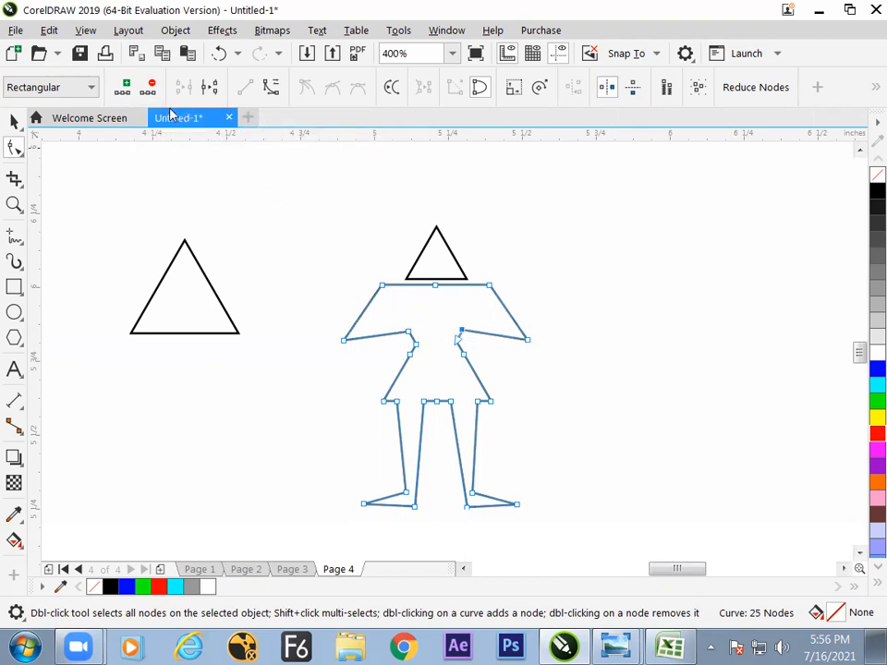
pyautogui.click(128, 89)
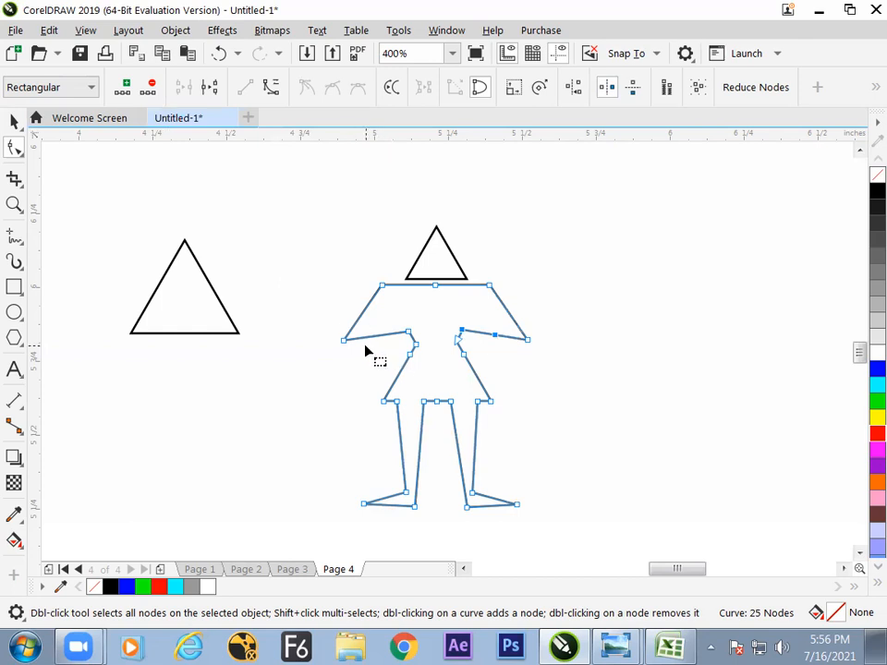
# Add a matching node midway along the lower edge of the figure's left-hand arm and raise both arm nodes about 0.05".
pyautogui.click(127, 89)
pyautogui.moveTo(377, 337); pyautogui.dragTo(386, 326)
pyautogui.moveTo(491, 349); pyautogui.dragTo(499, 350)
pyautogui.moveTo(496, 336)
pyautogui.mouseDown()
pyautogui.moveTo(489, 315)
pyautogui.moveTo(503, 324)
pyautogui.mouseUp()
pyautogui.hotkey('ctrl', 'z')
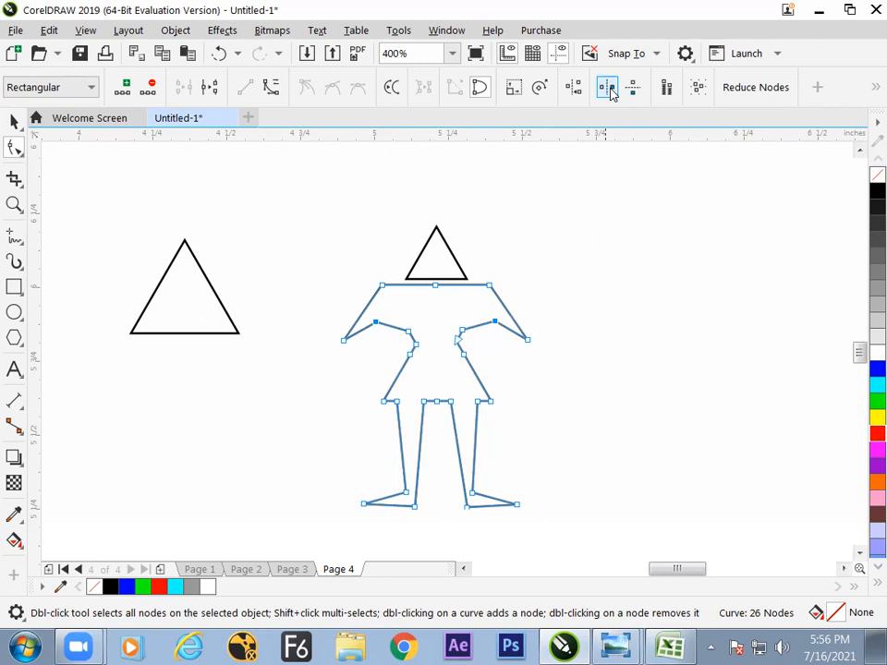
# Pull both lower arm nodes about 0.08" inward and 0.06" up with horizontal node reflection to shape the armpits, and leave the figure deselected.
pyautogui.click(608, 90)
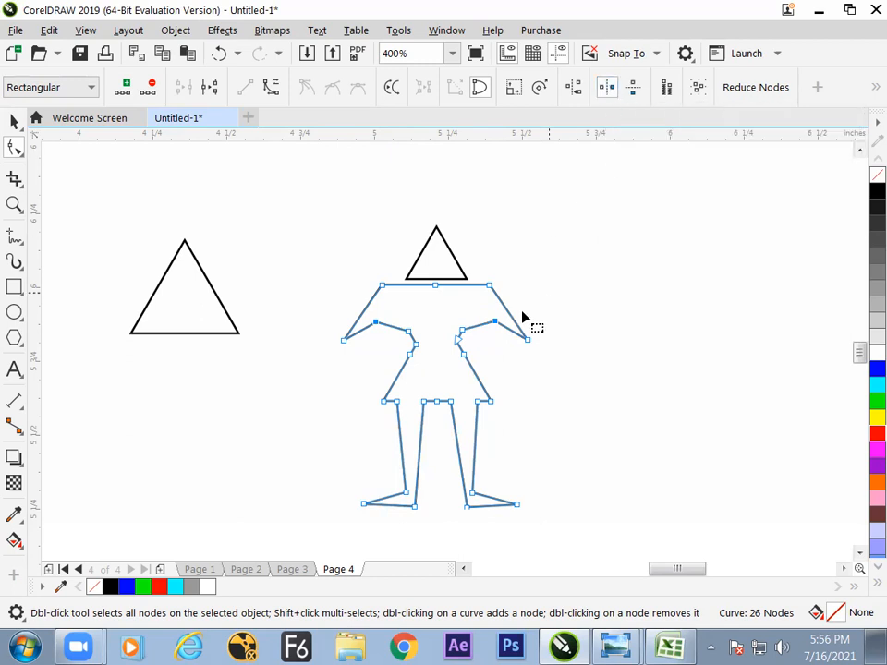
pyautogui.moveTo(503, 322); pyautogui.dragTo(476, 305)
pyautogui.click(499, 353)
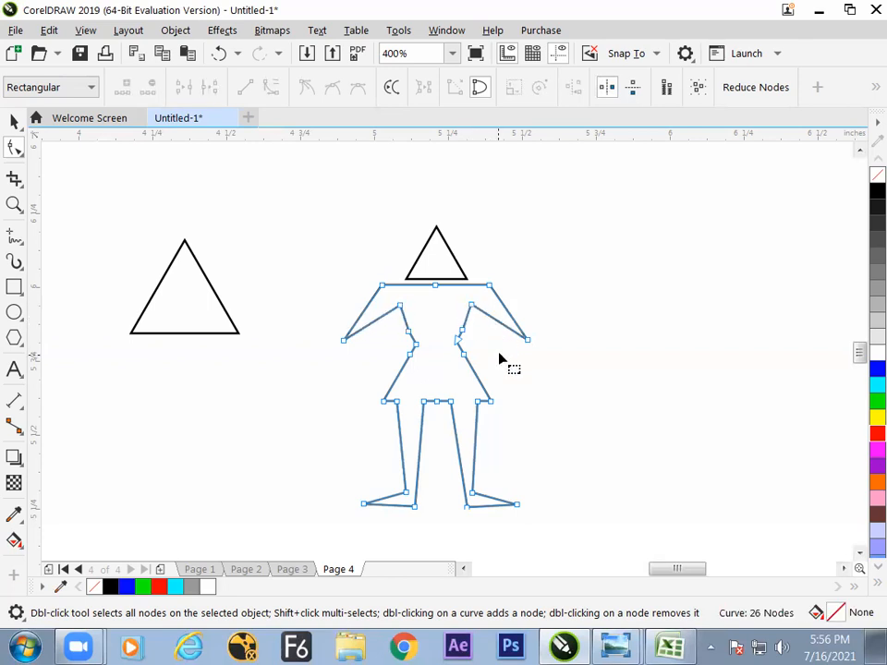
pyautogui.click(14, 121)
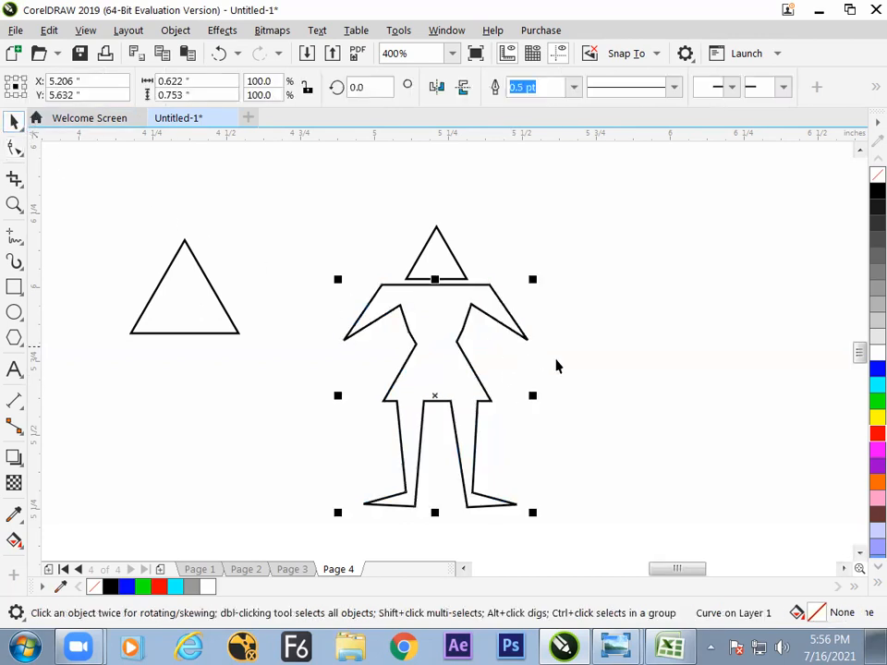
pyautogui.click(589, 364)
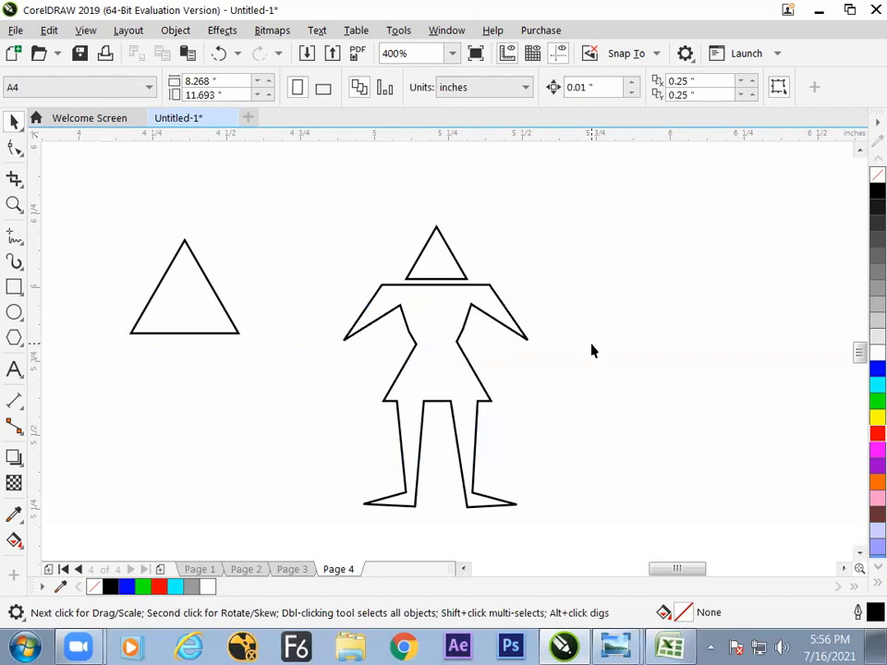
# Draw a belt rectangle about 0.219" wide and 0.042" high across the figure's waist, and leave it deselected.
pyautogui.click(15, 289)
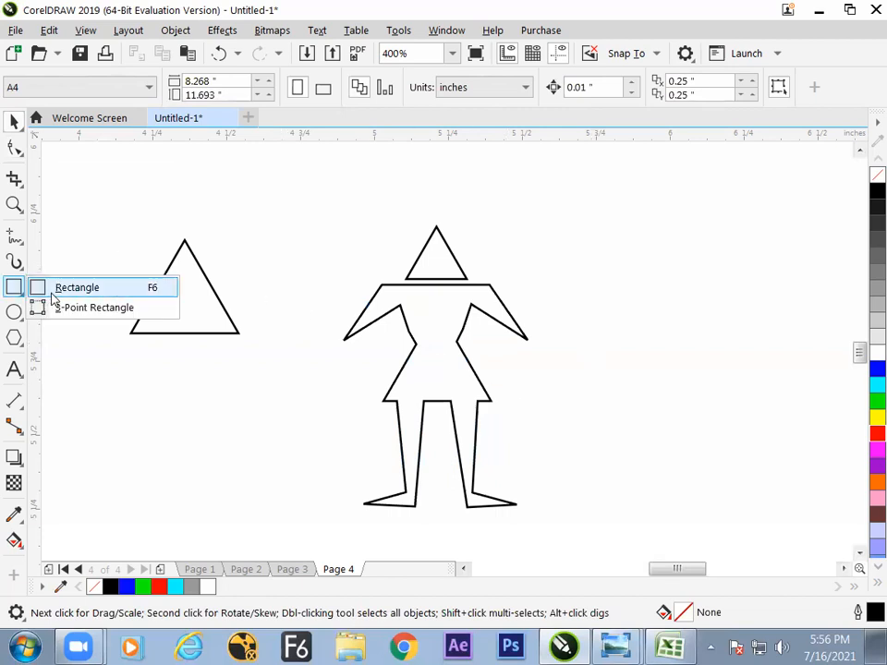
pyautogui.click(73, 286)
pyautogui.moveTo(404, 342); pyautogui.dragTo(473, 354)
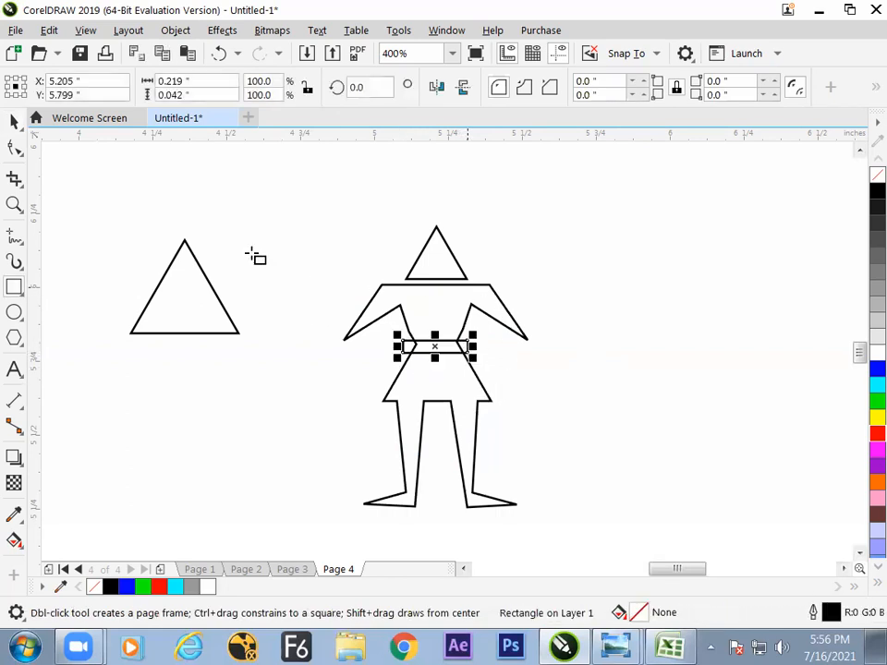
pyautogui.click(13, 121)
pyautogui.click(544, 339)
pyautogui.moveTo(543, 339); pyautogui.dragTo(432, 380)
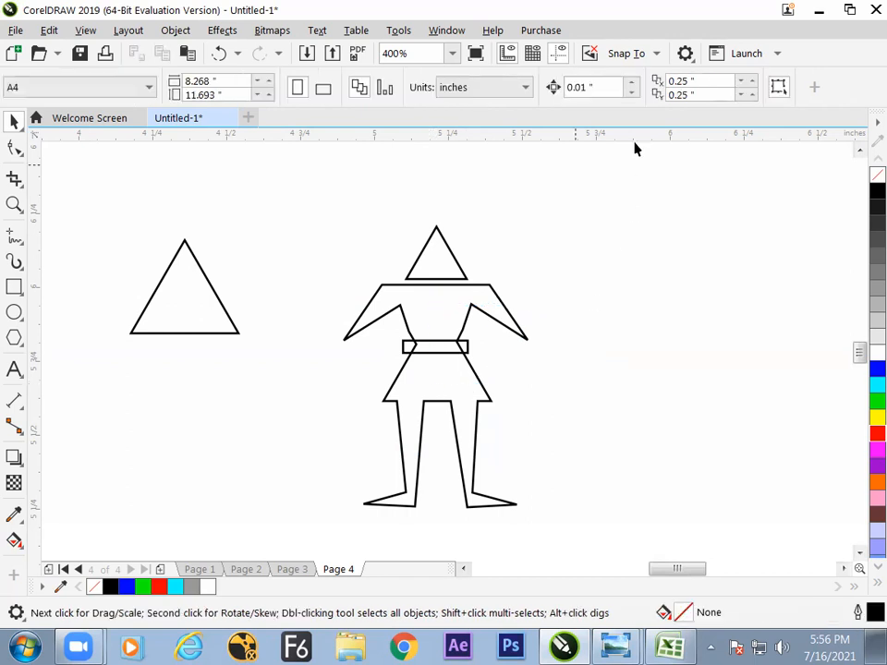
# Trim the figure's body with the belt rectangle to cut a gap at the waist.
pyautogui.click(470, 317)
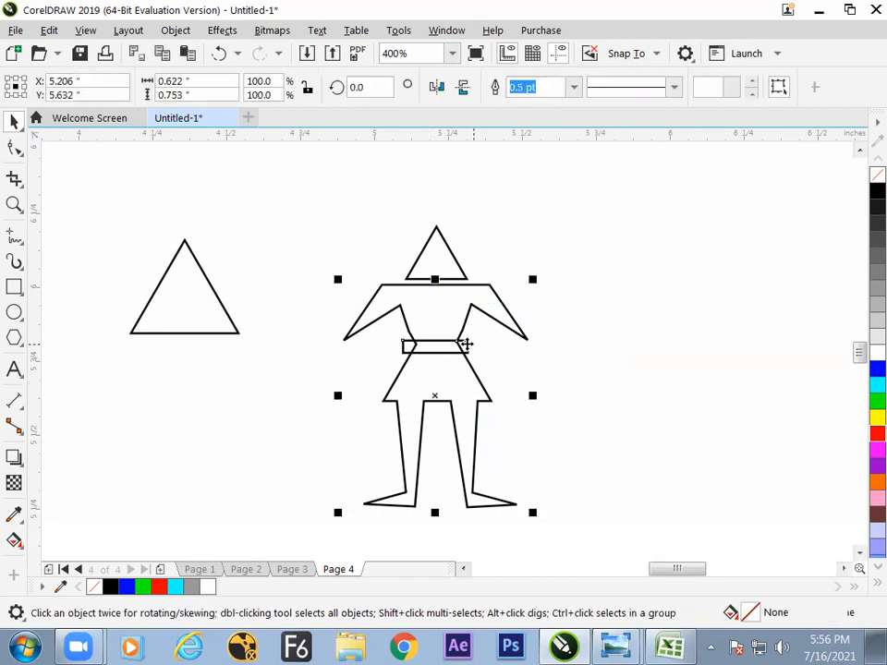
pyautogui.click(497, 356)
pyautogui.moveTo(534, 421); pyautogui.dragTo(354, 307)
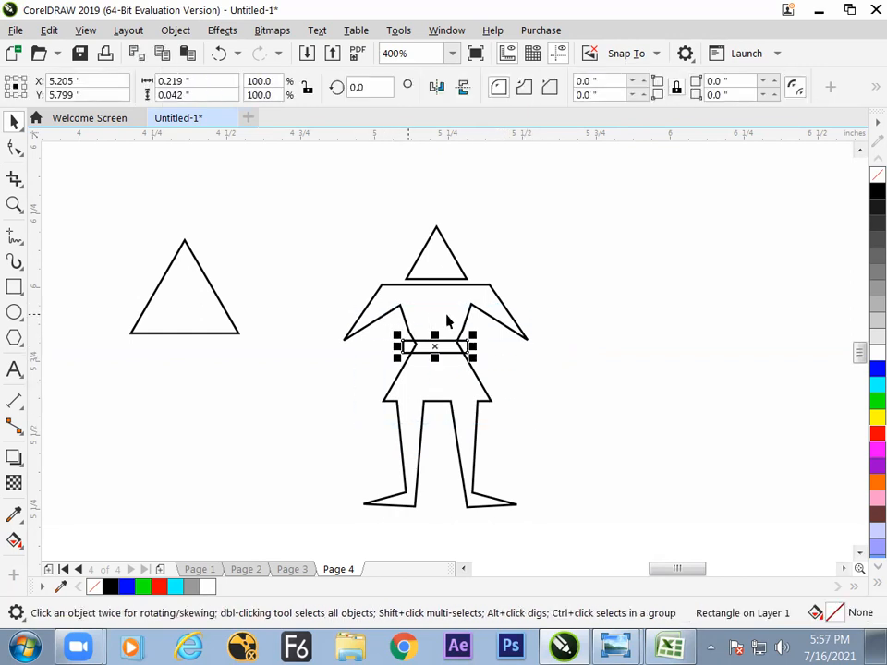
pyautogui.keyDown('shift'); pyautogui.click(494, 305); pyautogui.keyUp('shift')
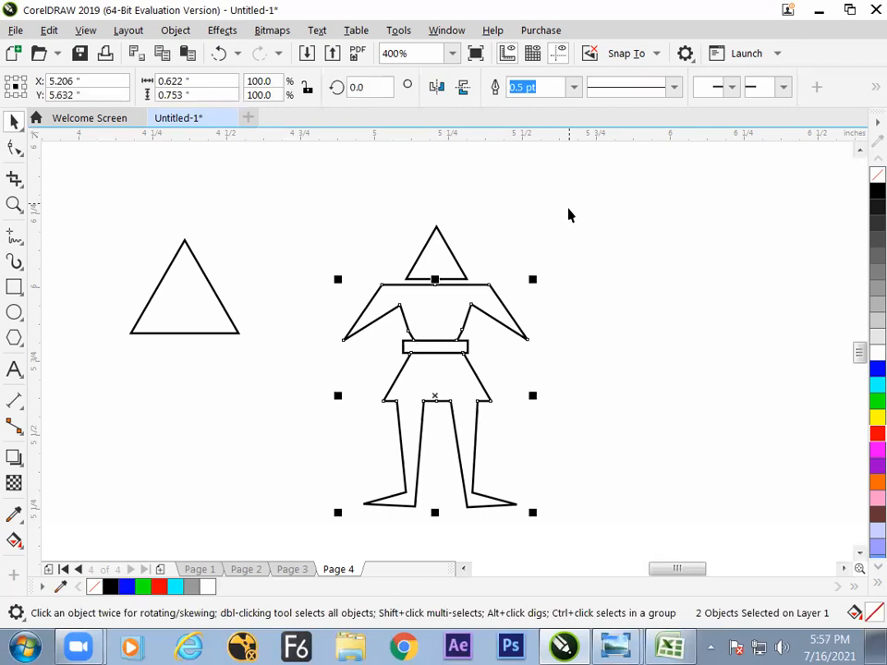
pyautogui.click(530, 302)
# Move the belt rectangle clear of the figure to check the cut, undo the move, and clear the selection.
pyautogui.moveTo(458, 355); pyautogui.dragTo(615, 362)
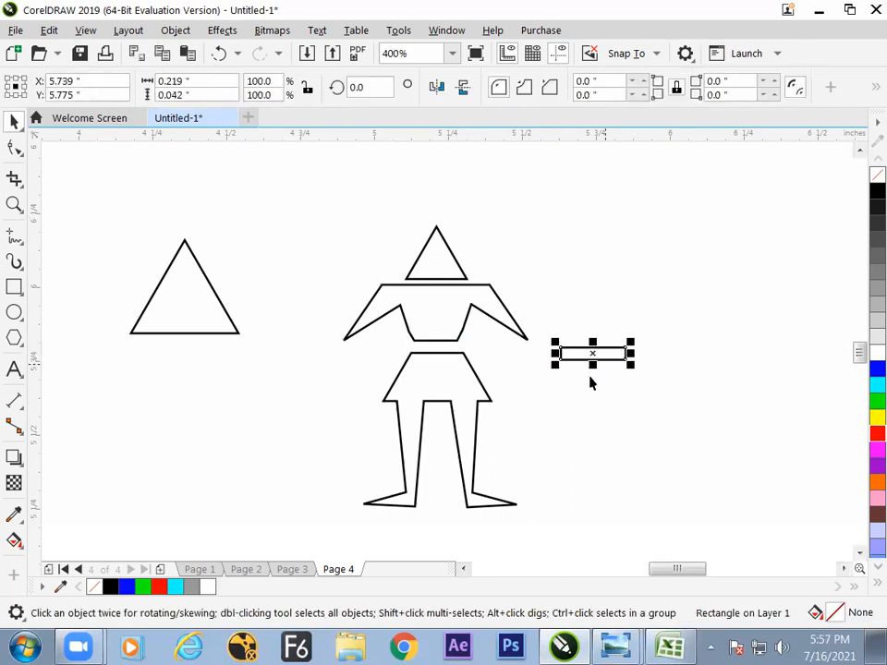
pyautogui.hotkey('ctrl', 'z')
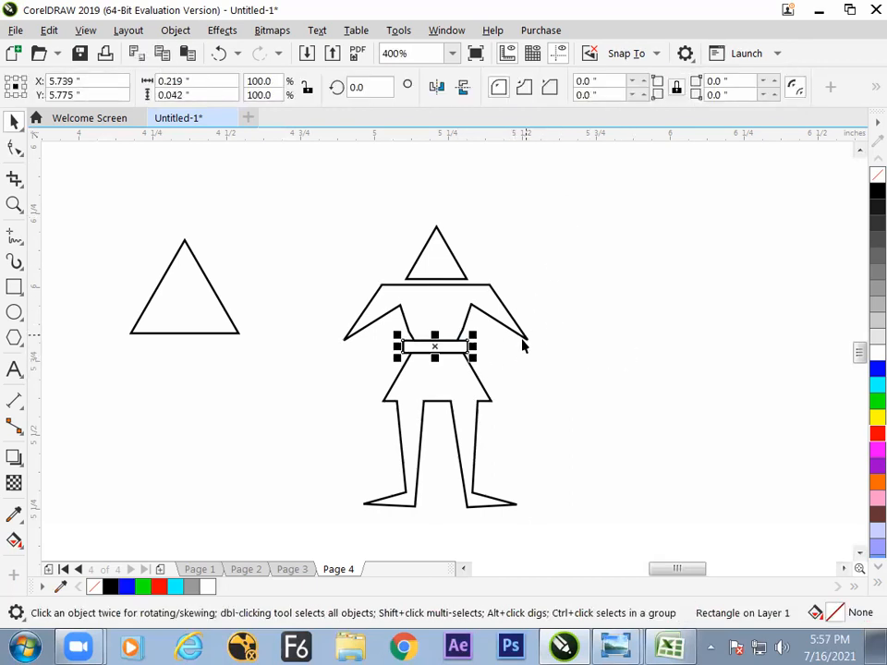
pyautogui.click(459, 312)
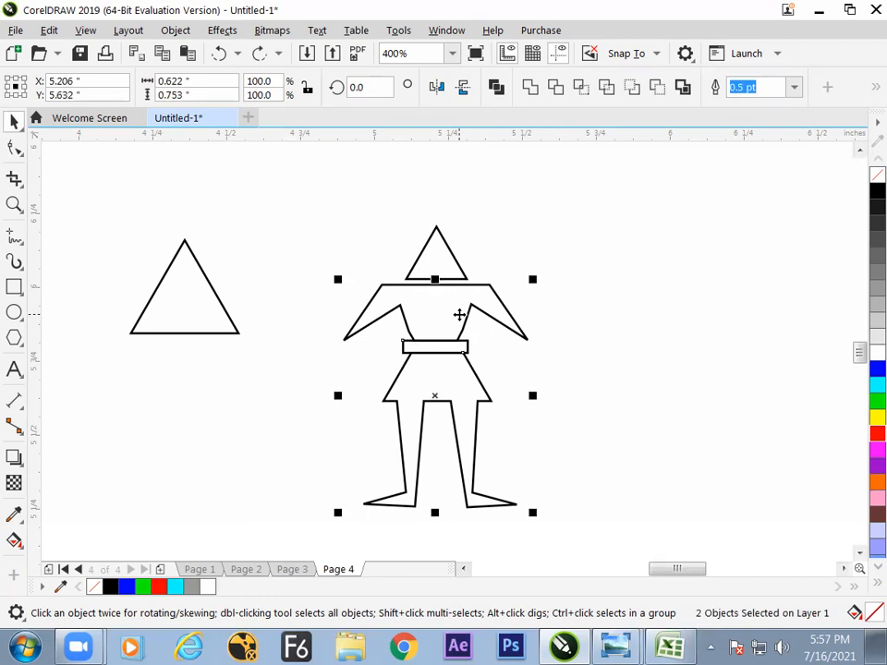
pyautogui.click(504, 364)
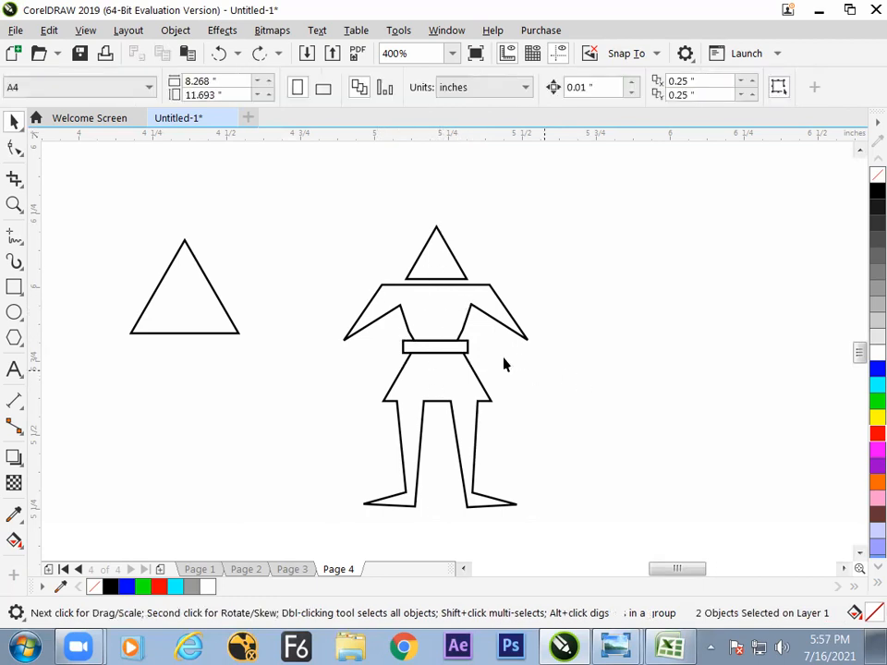
# Shift the belt rectangle about 0.26" right, and align it back horizontally centred on the figure.
pyautogui.moveTo(454, 349); pyautogui.dragTo(530, 351)
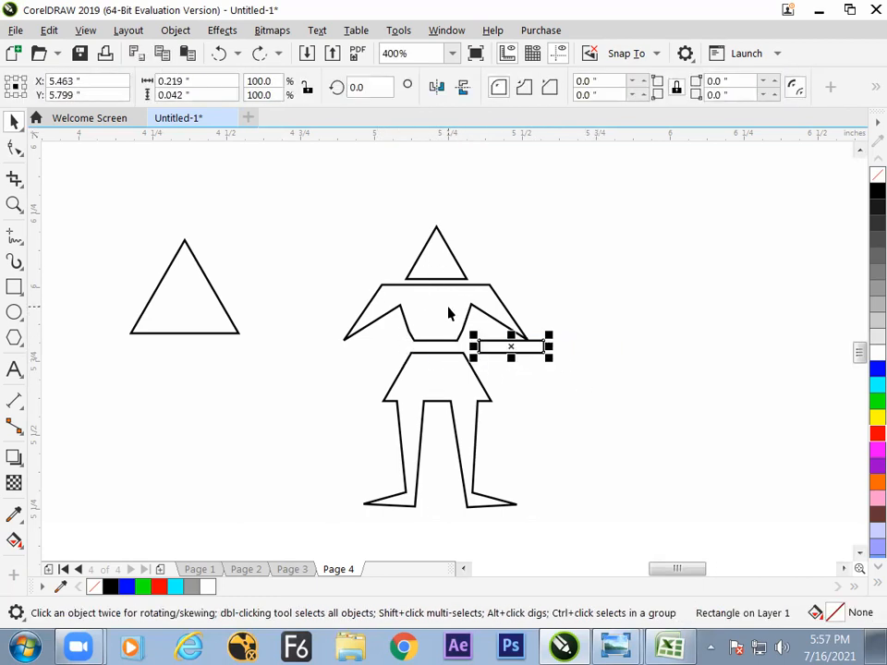
pyautogui.click(535, 389)
pyautogui.click(527, 349)
pyautogui.keyDown('shift'); pyautogui.click(468, 325); pyautogui.keyUp('shift')
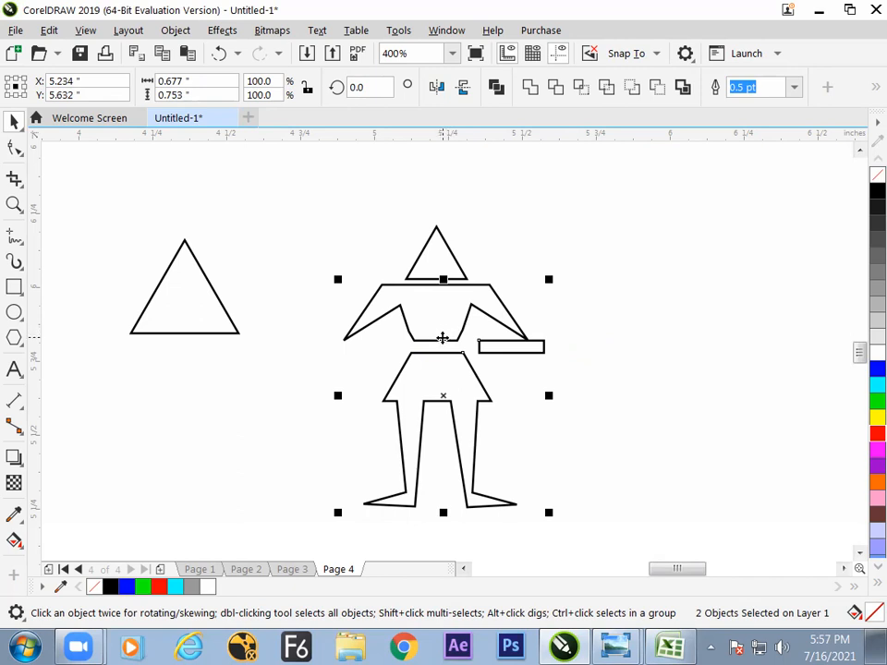
pyautogui.press('c')
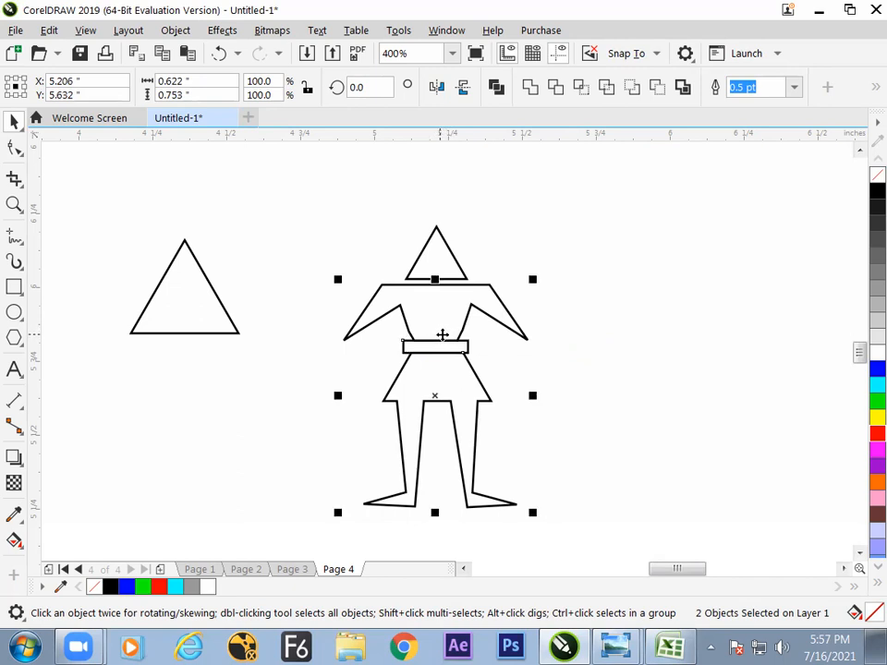
pyautogui.click(483, 356)
# Shrink the belt rectangle about its centre so it fits inside the gap between torso and skirt, and leave it deselected.
pyautogui.click(446, 346)
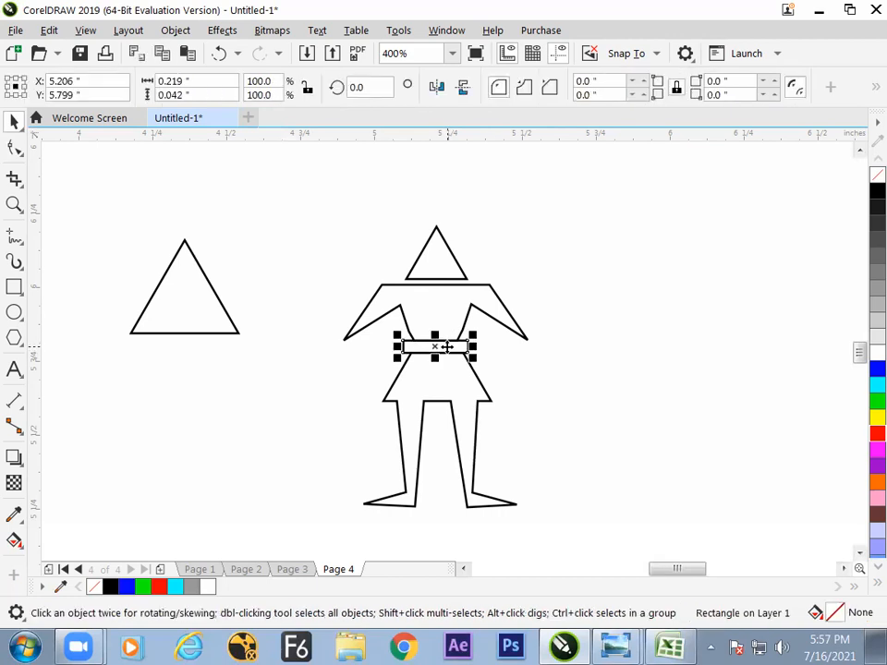
pyautogui.moveTo(437, 339); pyautogui.dragTo(460, 347)
pyautogui.click(506, 379)
pyautogui.click(453, 349)
pyautogui.click(488, 363)
pyautogui.hotkey('ctrl', 'z')
pyautogui.click(499, 369)
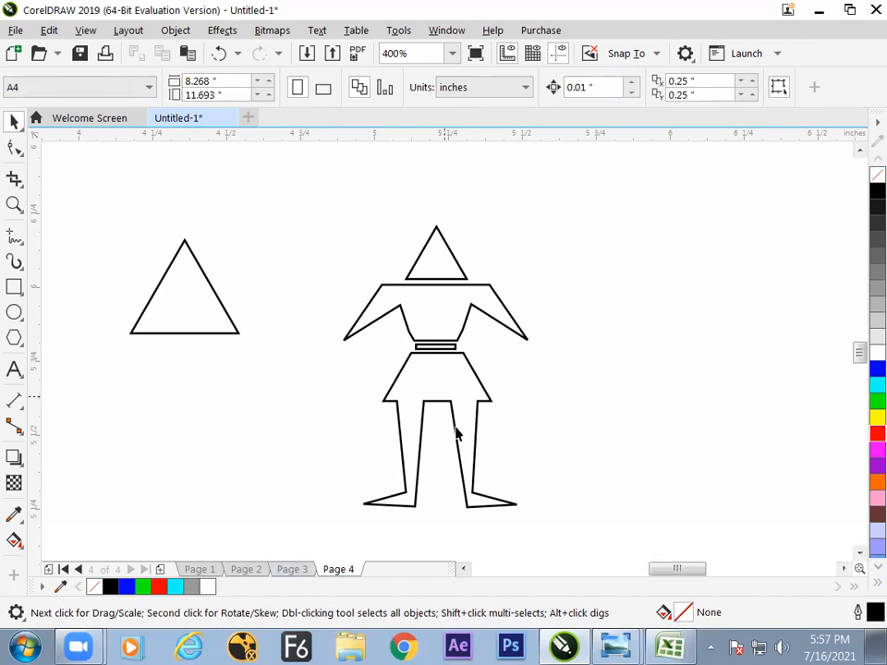
# Review the finished drawings on pages 1, 2 and 3 of the document, and return to the figure on page 4.
pyautogui.press('pageup')
pyautogui.press('pageup')
pyautogui.press('pageup')
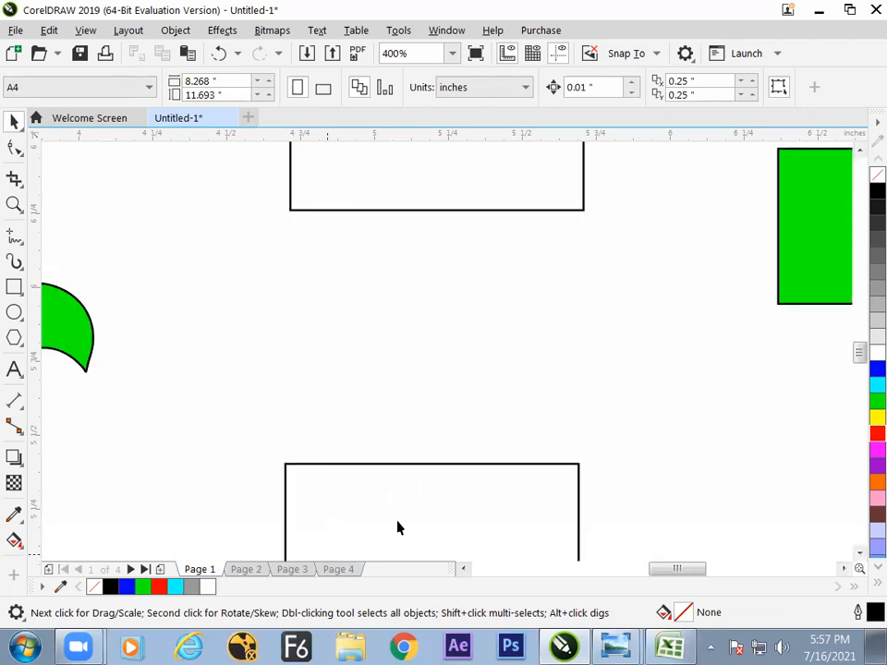
pyautogui.press('F4')
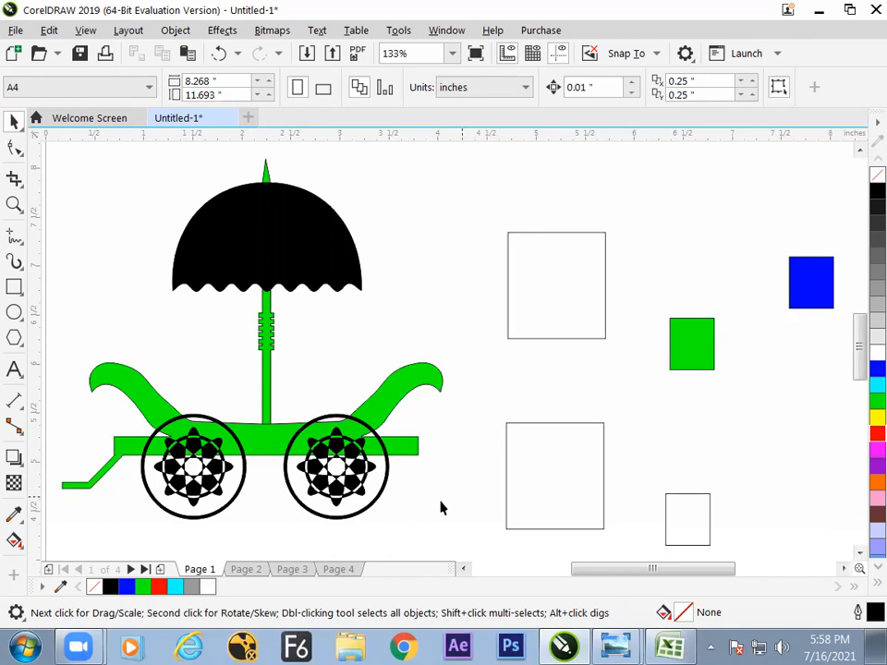
pyautogui.click(246, 569)
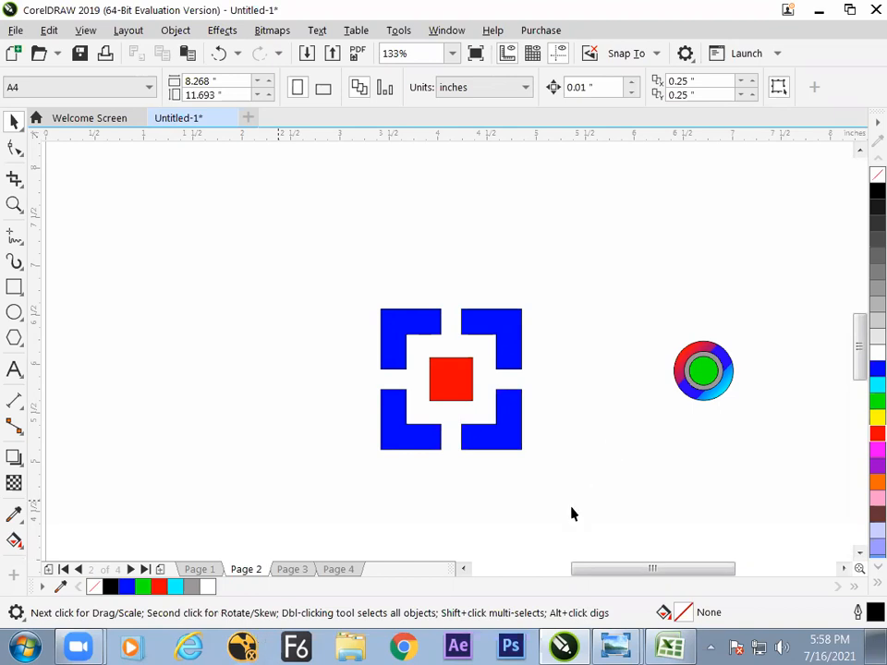
pyautogui.press('pagedown')
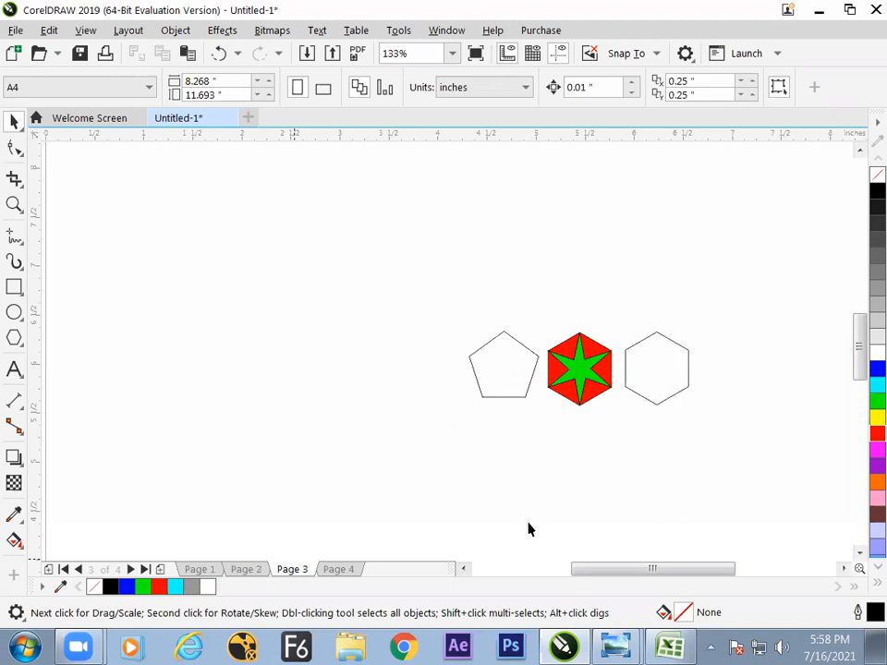
pyautogui.press('F4')
pyautogui.press('F3')
pyautogui.press('F3')
pyautogui.press('F3')
pyautogui.press('F4')
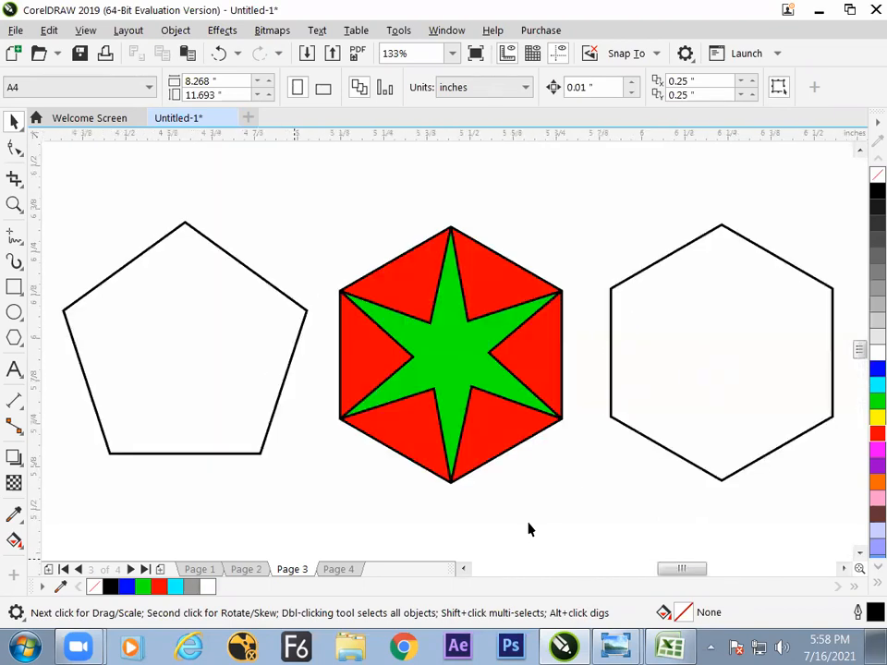
pyautogui.click(338, 569)
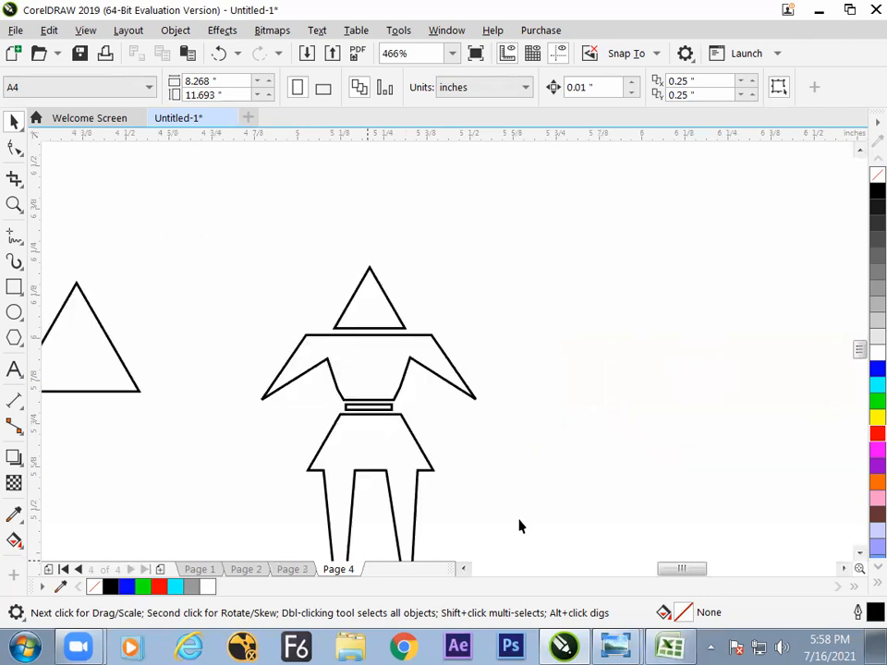